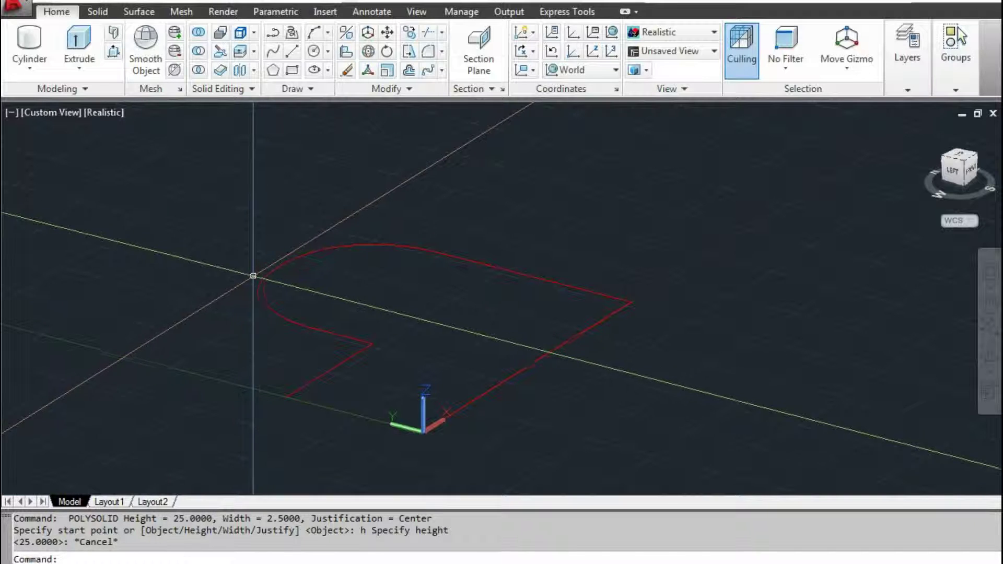
Convert the red closed polyline into a POLYSOLID wall 25 high and 2.5 wide, then inspect it.
middle_click_drag(238, 275, 287, 287)
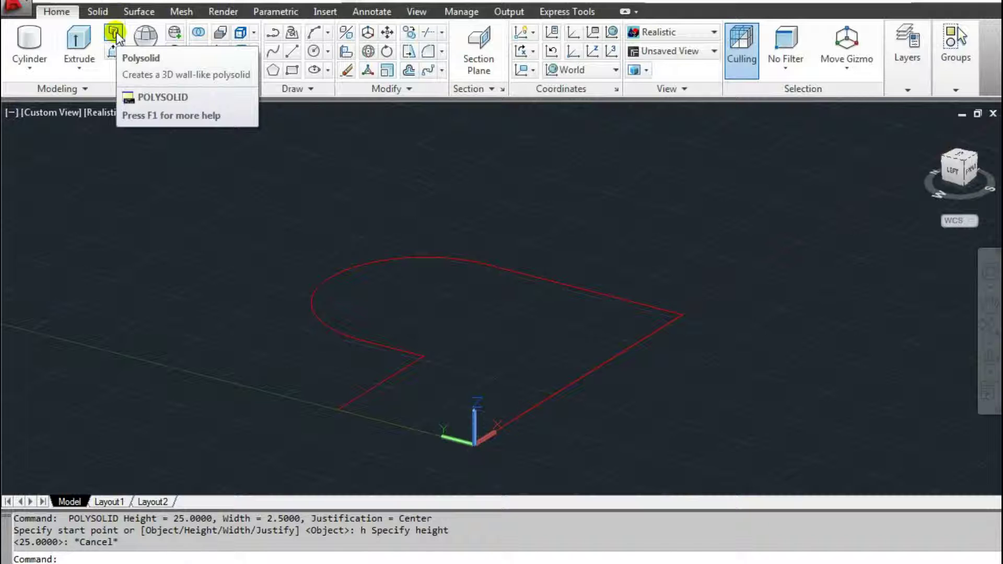
left_click(114, 33)
type("o")
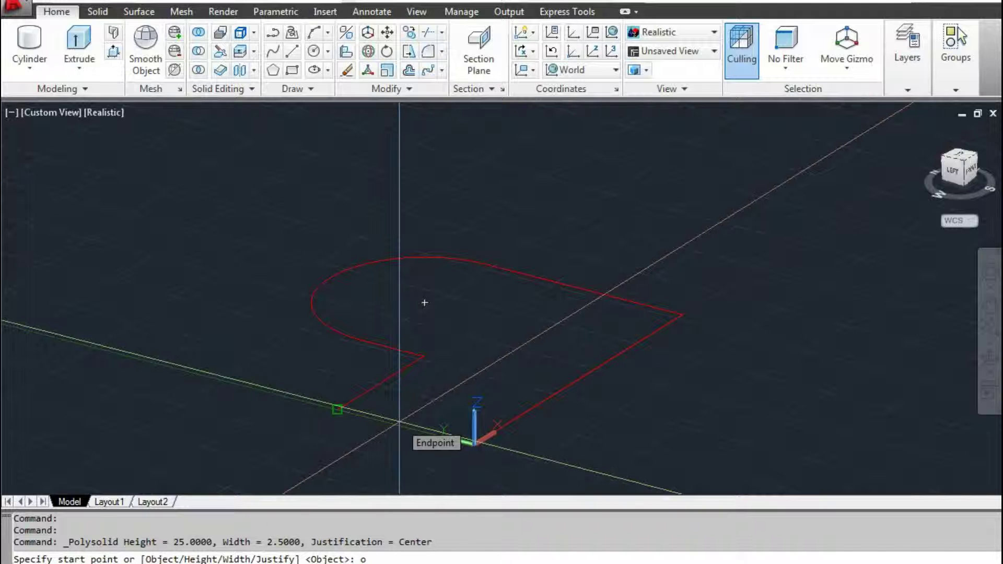
key("Return")
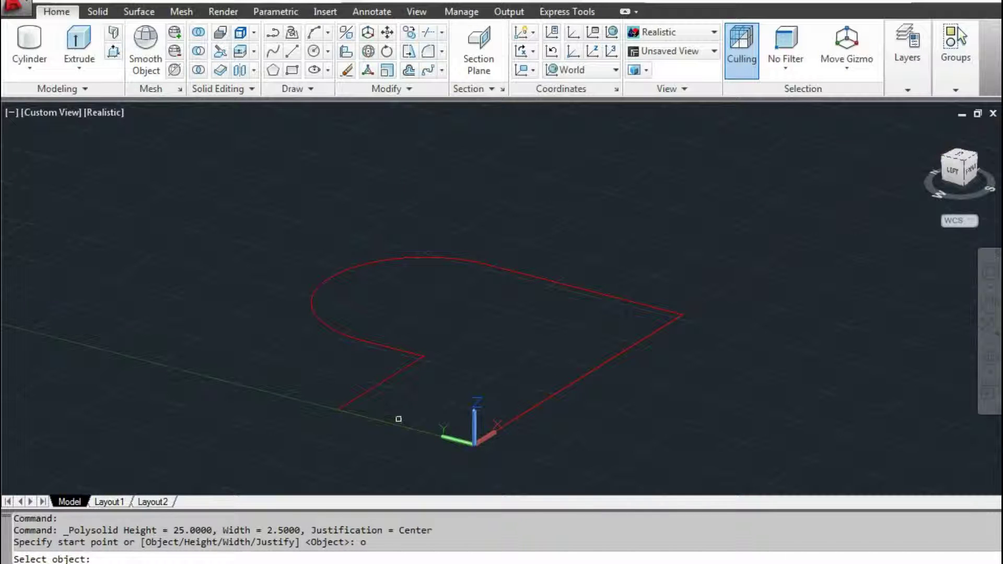
left_click(389, 377)
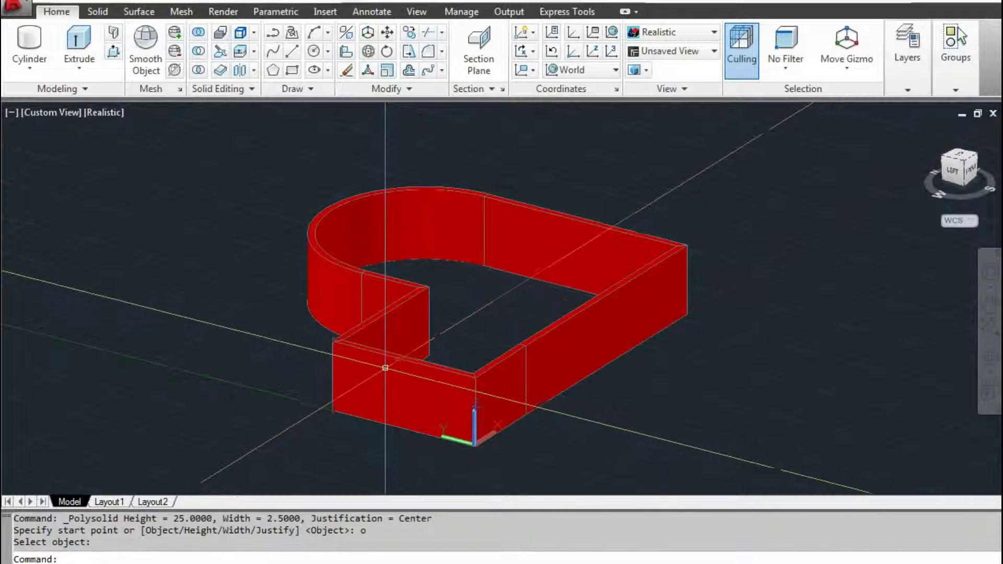
scroll(384, 361, "up", 5)
scroll(380, 352, "down", 5)
mouse_move(380, 347)
middle_mouse_down("shift")
mouse_move(460, 335)
mouse_move(479, 306)
mouse_move(406, 309)
mouse_move(392, 359)
mouse_move(438, 310)
mouse_move(385, 327)
mouse_move(398, 351)
middle_mouse_up("shift")
left_click(392, 361)
scroll(392, 361, "down", 3)
scroll(397, 361, "down", 2)
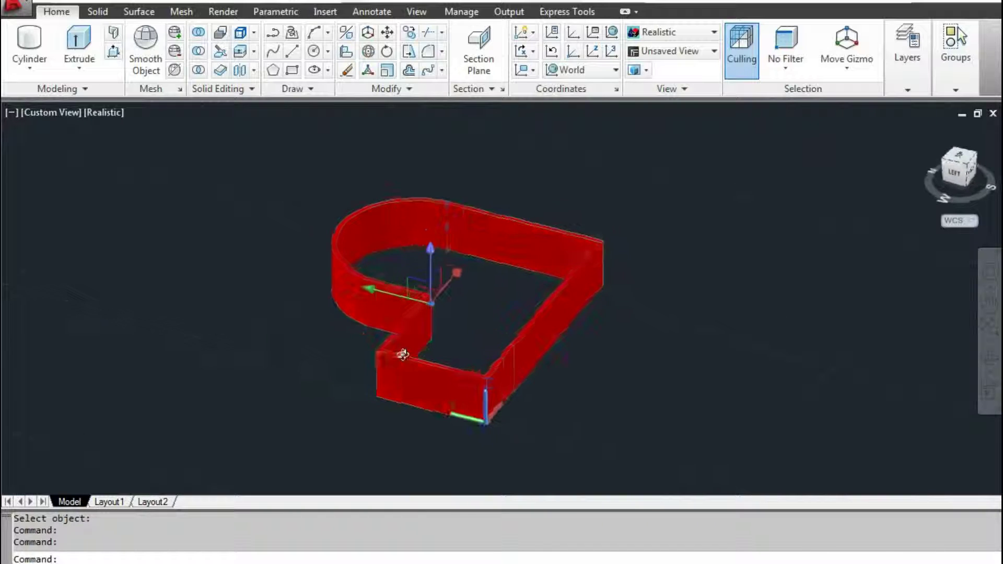
Open the wall's Properties and review its Sweep geometry, length 455.0001.
right_click(401, 343)
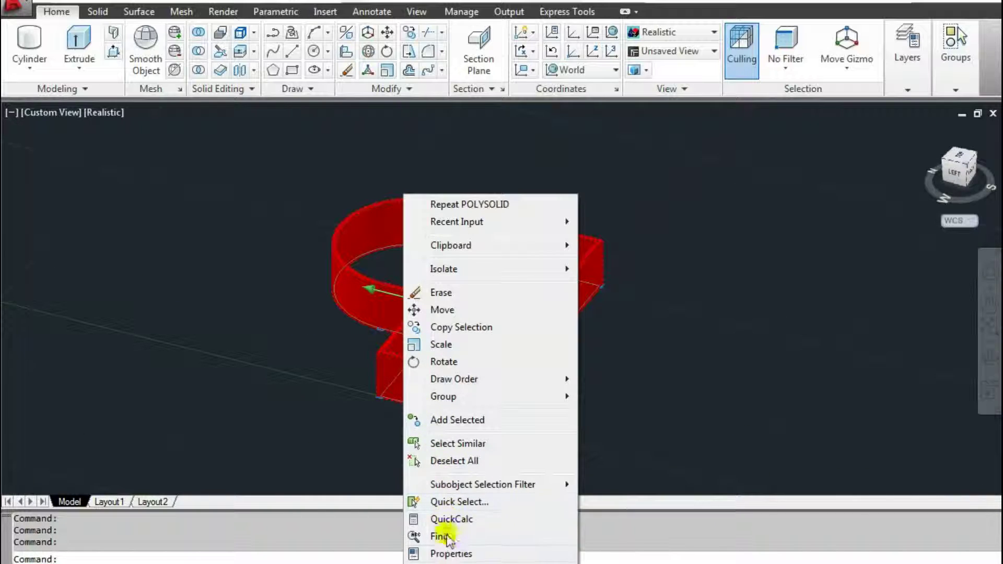
left_click(449, 553)
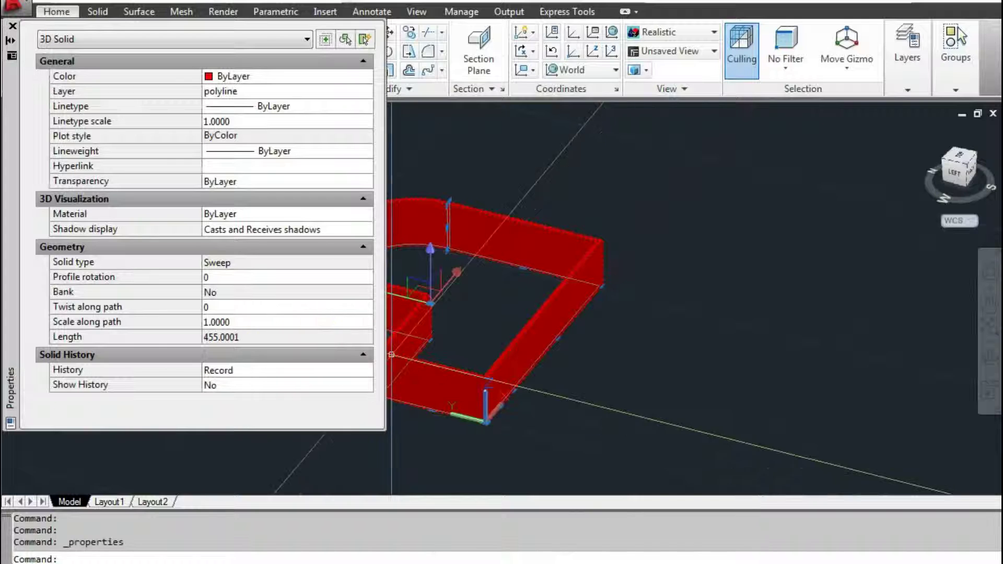
middle_click_drag(566, 360, 687, 360)
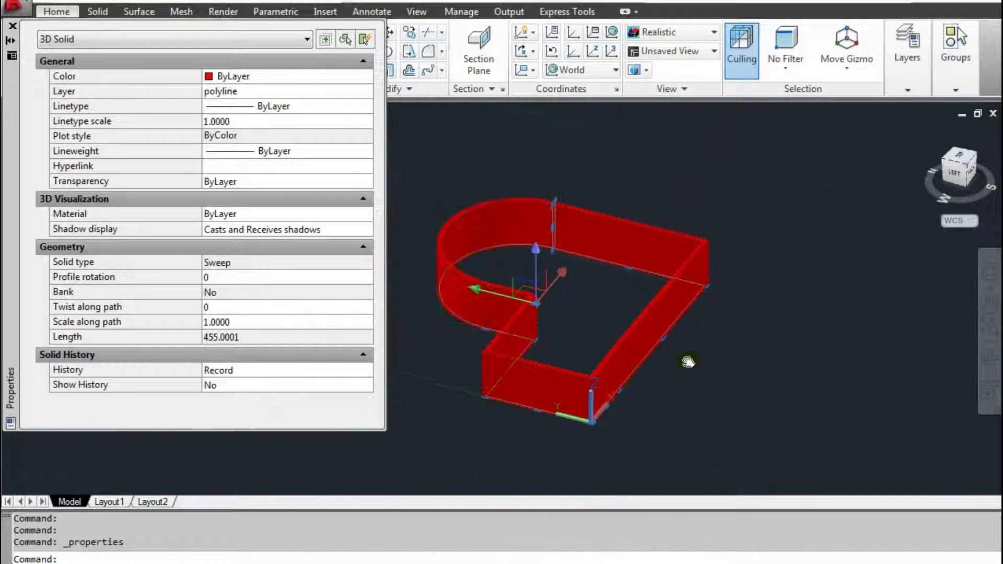
left_click(258, 308)
left_click(253, 291)
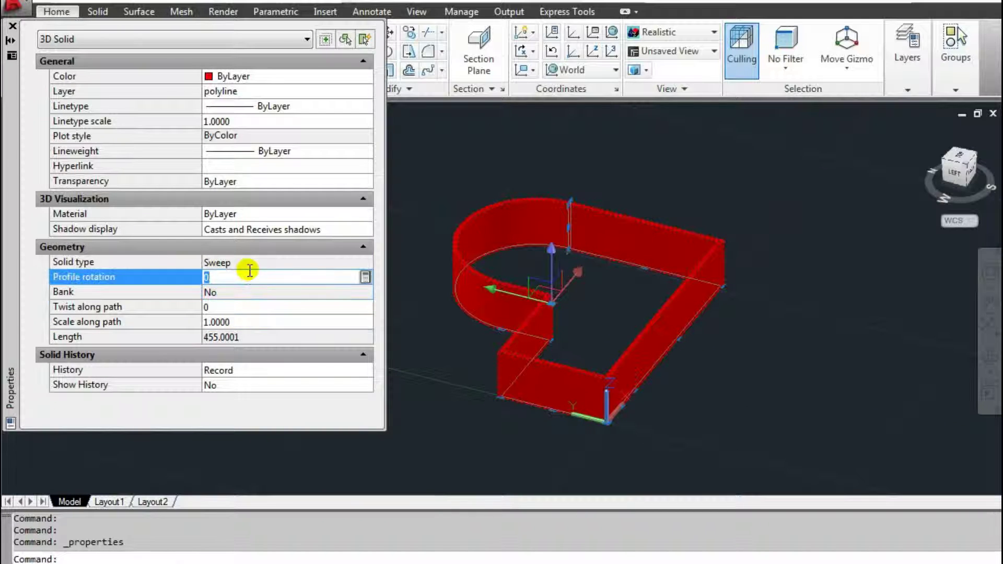
Cancel the edit and undo with U back to before the wall existed.
key("Escape")
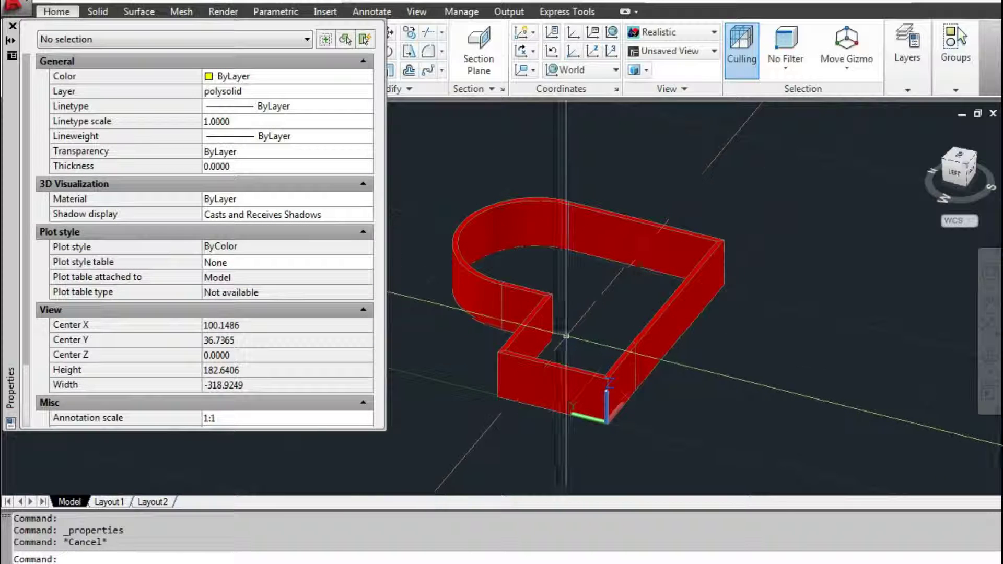
type("u")
key("Return")
key("Return")
key("Return")
key("Return")
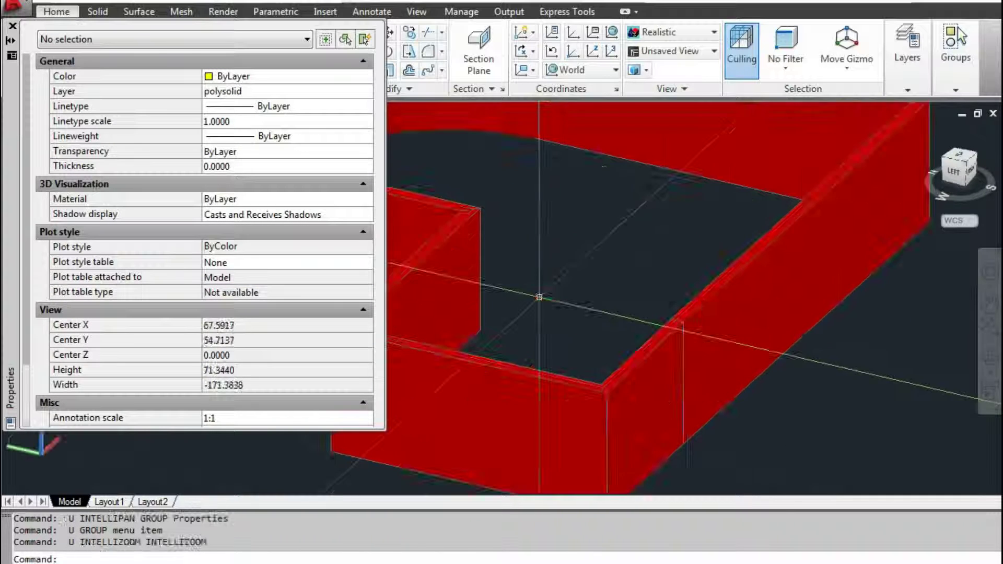
key("Return")
key("Return")
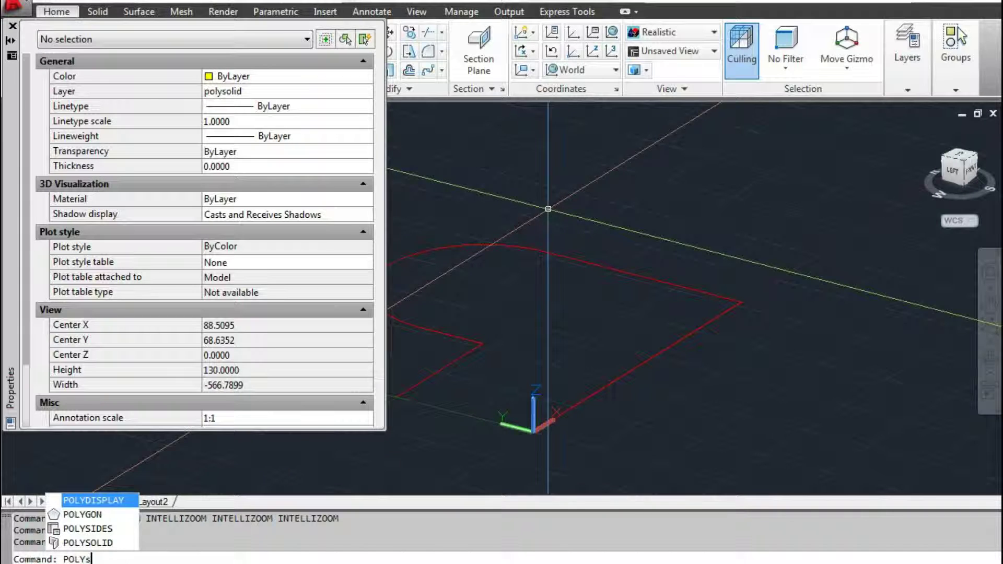
Start a POLYSOLID with height 50 and place its first two corners.
key("Return")
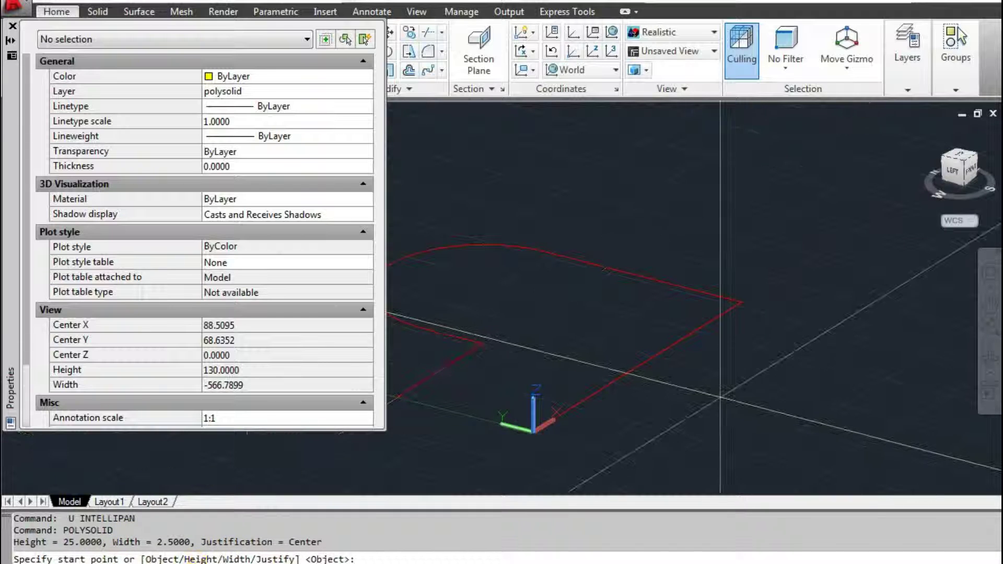
type("h")
key("Return")
type("50")
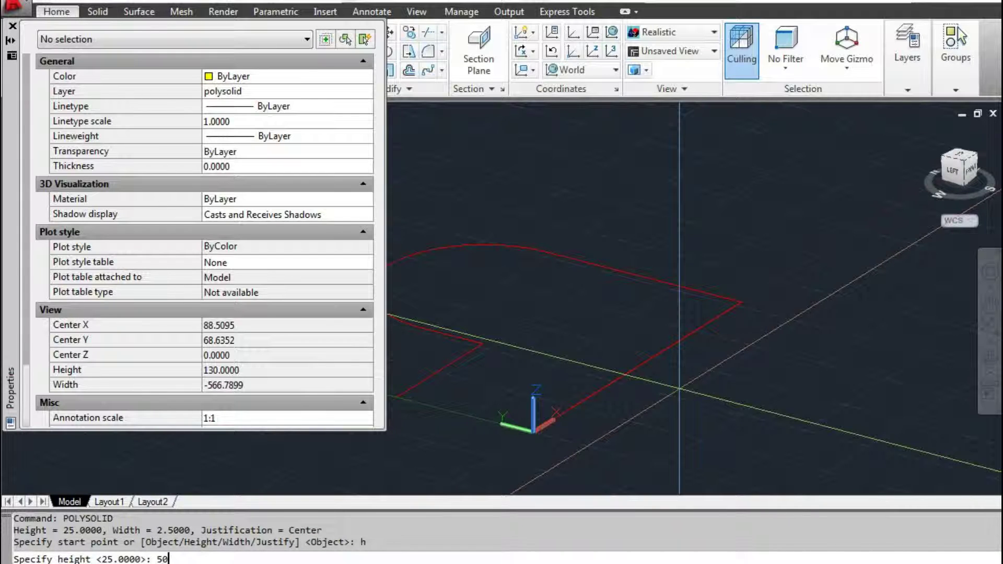
key("Return")
middle_click_drag(679, 389, 522, 378)
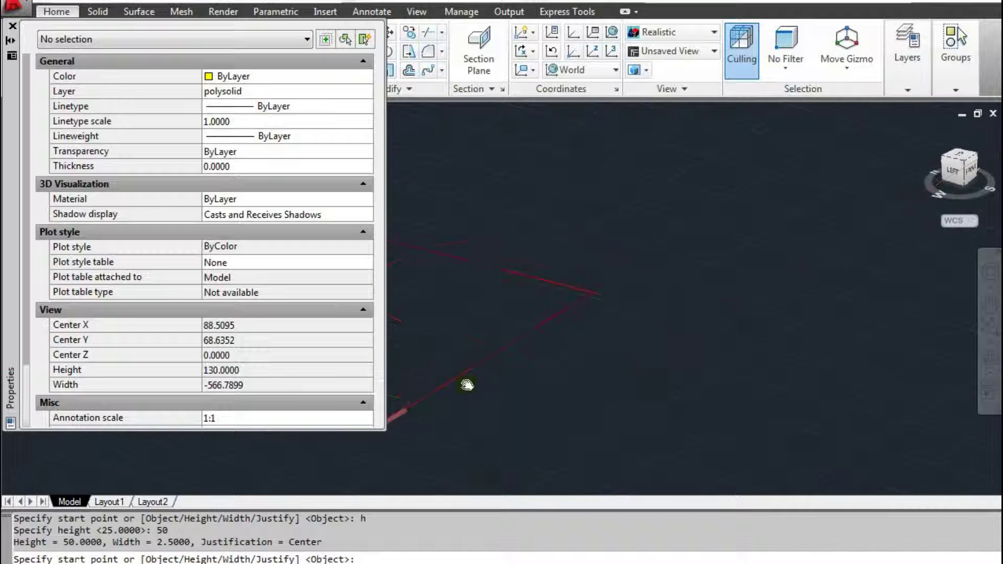
left_click(548, 412)
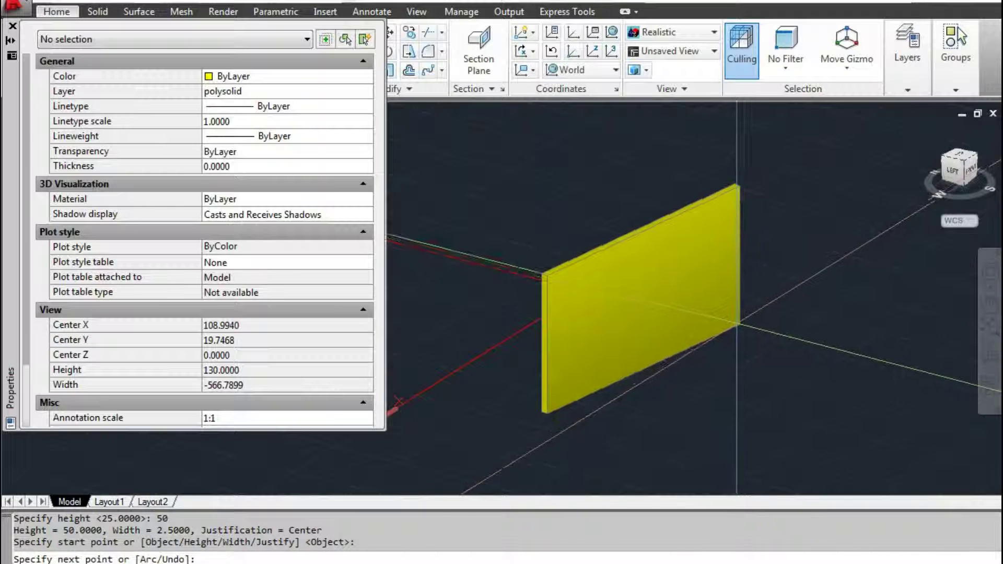
left_click(724, 290)
Add three more corners, close the yellow wall with C, and orbit to view it.
middle_click_drag(784, 307, 679, 318)
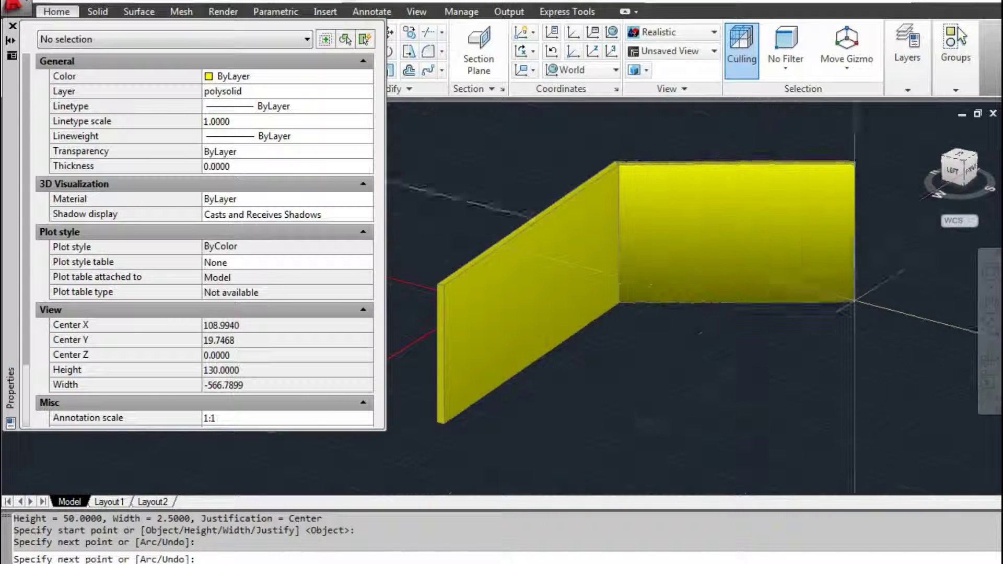
left_click(888, 302)
left_click(871, 400)
left_click(555, 447)
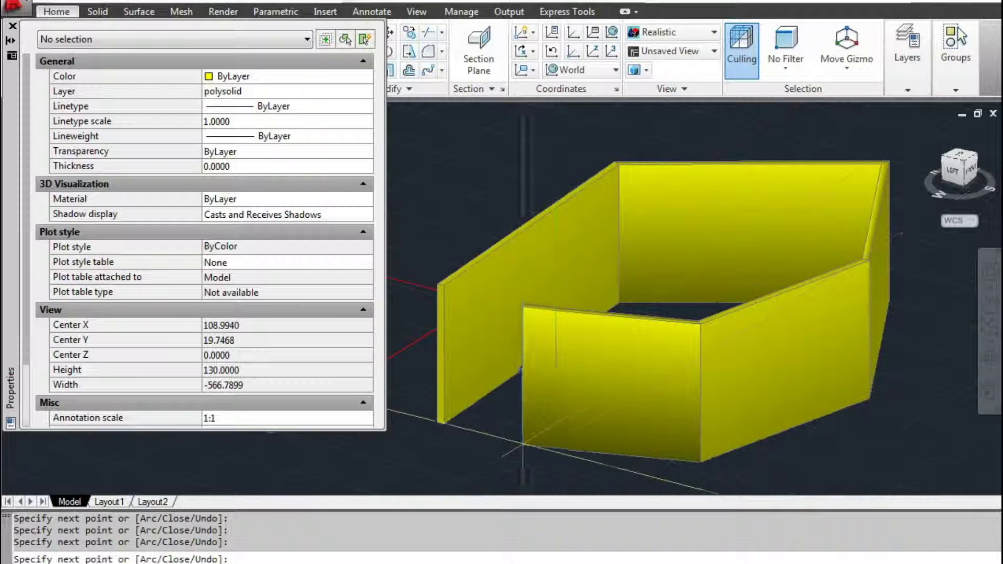
type("c")
key("Return")
scroll(567, 305, "down", 4)
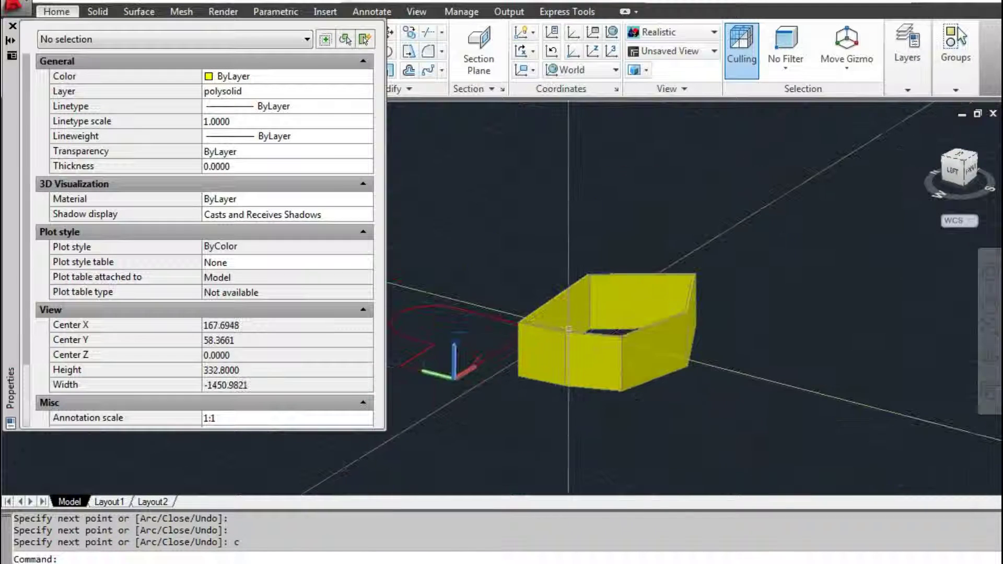
mouse_move(567, 305)
middle_mouse_down("shift")
mouse_move(592, 376)
mouse_move(524, 340)
middle_mouse_up("shift")
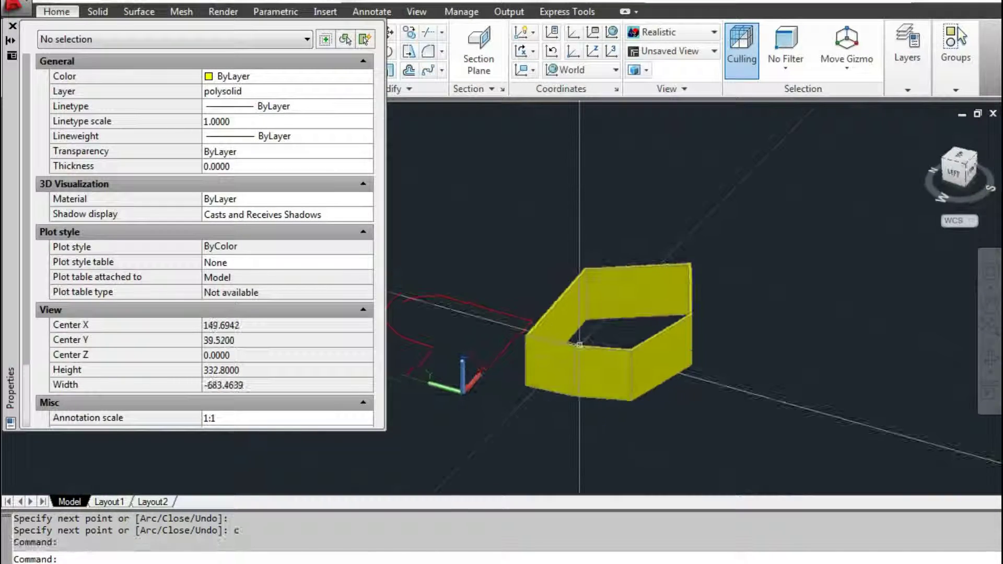
scroll(524, 339, "up", 3)
scroll(524, 338, "up", 3)
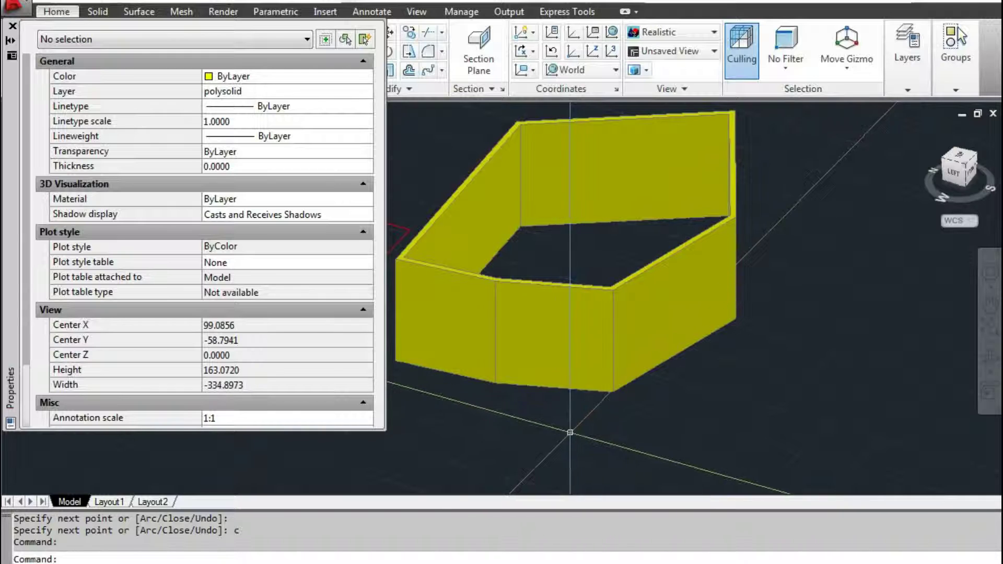
middle_click_drag(563, 437, 501, 399)
type("POLYSOLID")
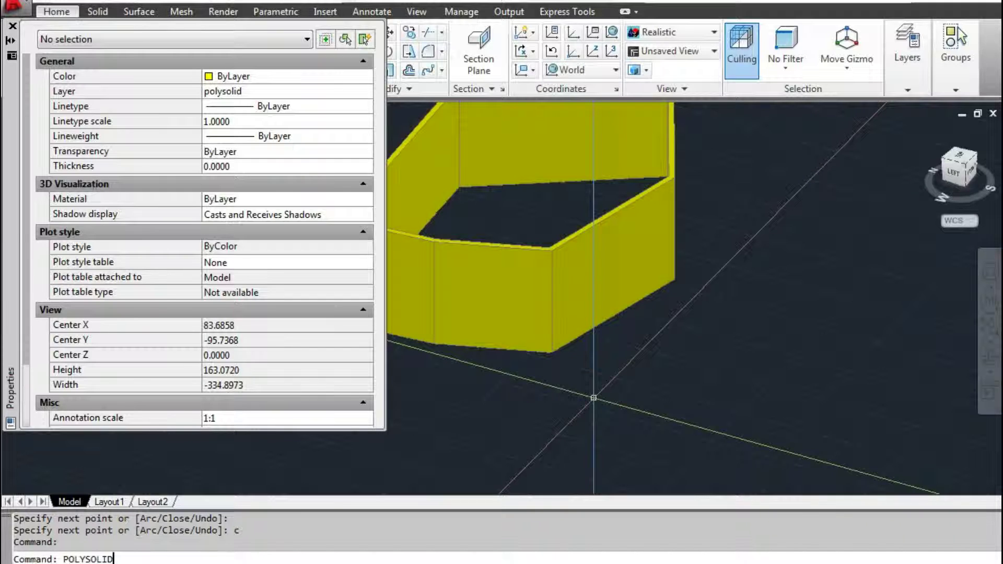
Start another POLYSOLID with left justification, beginning at the origin.
key("Return")
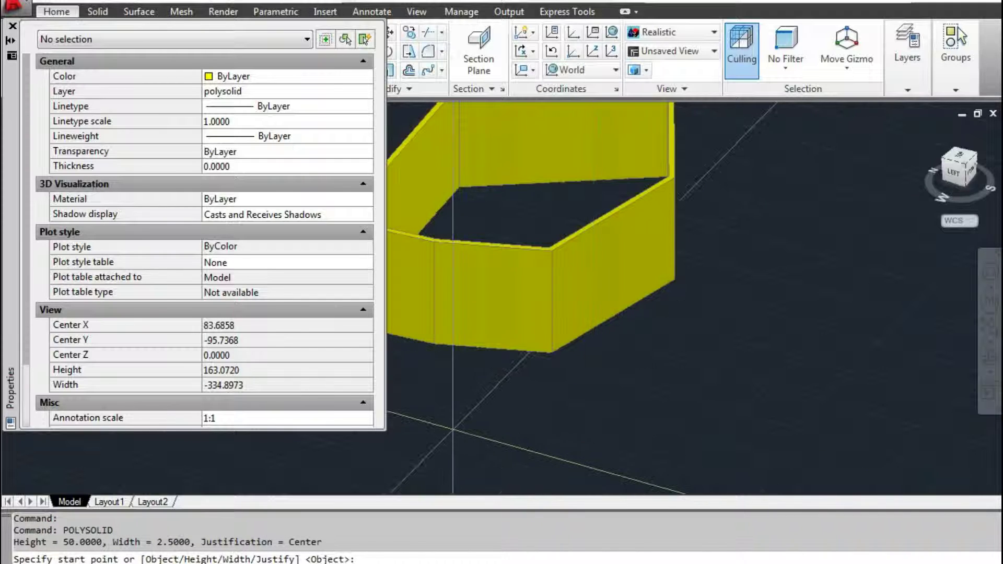
type("j")
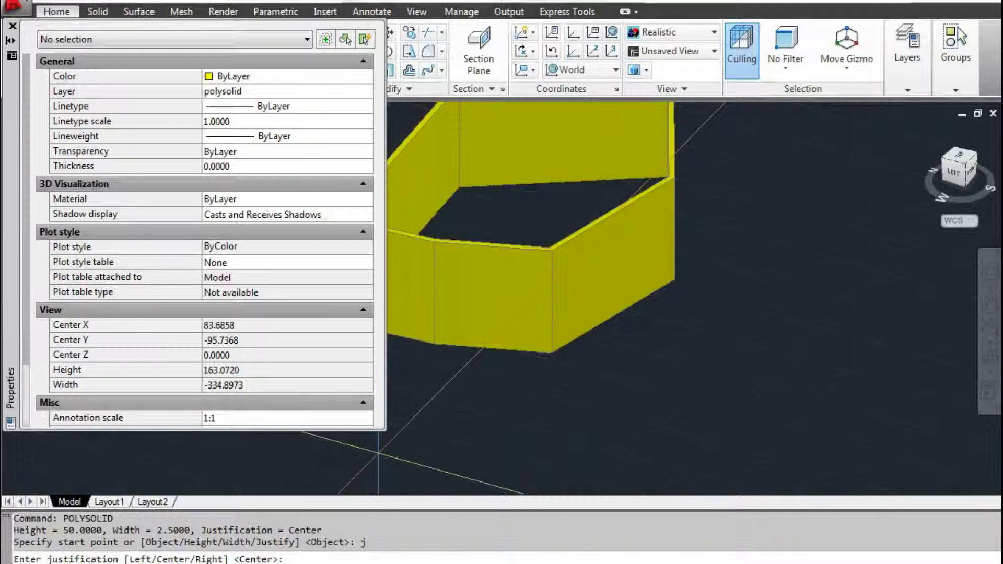
middle_click_drag(439, 403, 706, 402)
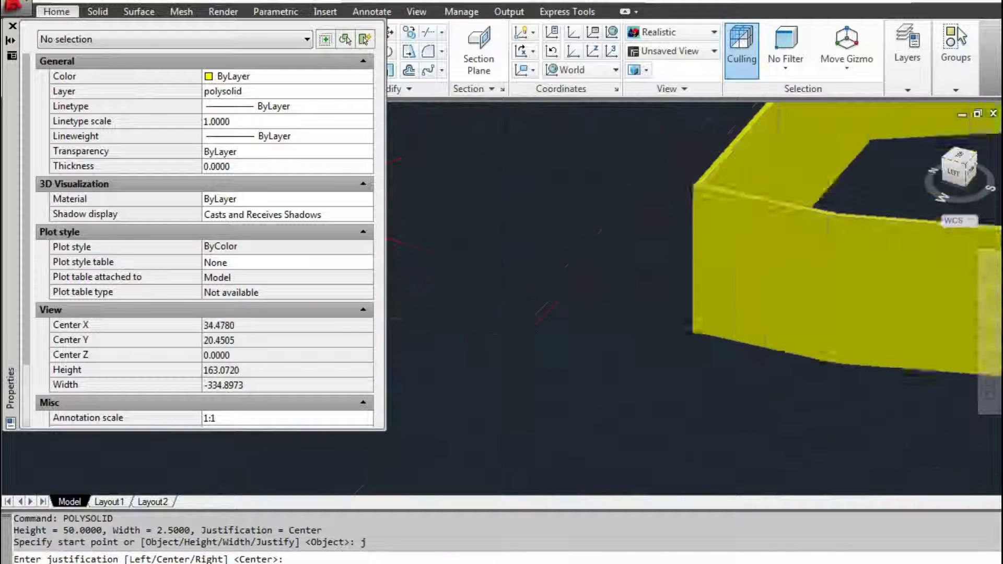
scroll(488, 346, "up", 5)
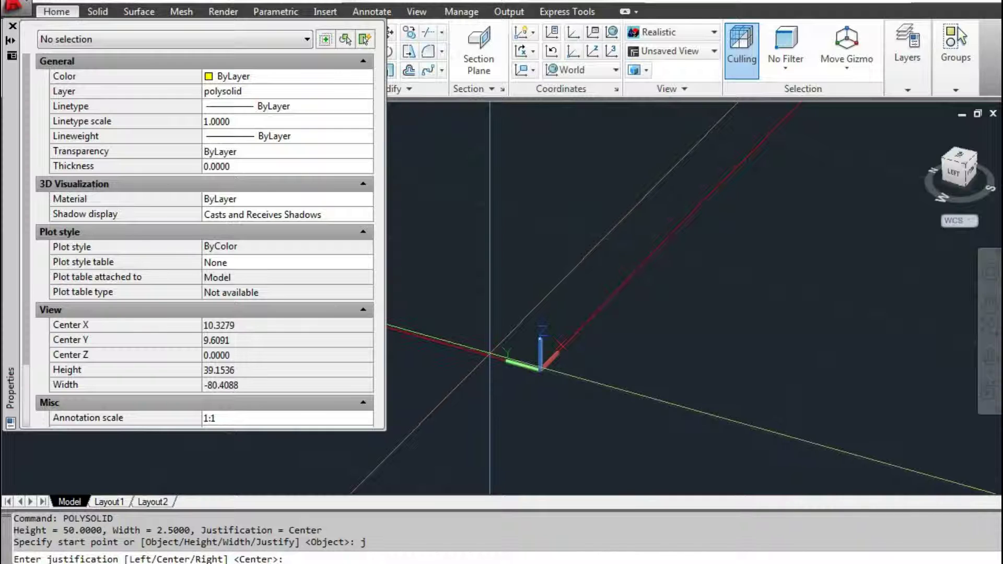
scroll(490, 355, "down", 2)
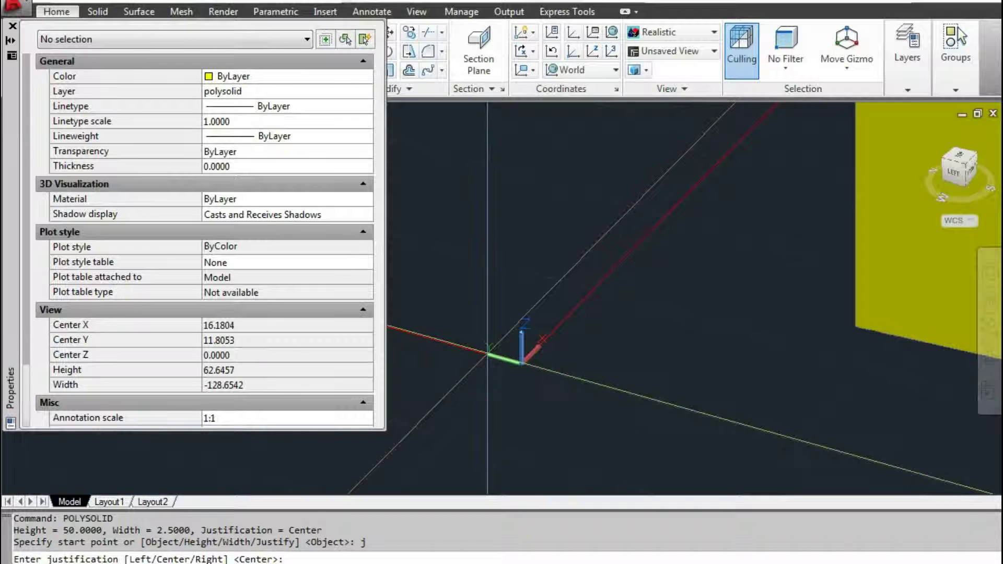
middle_click_drag(487, 354, 589, 402)
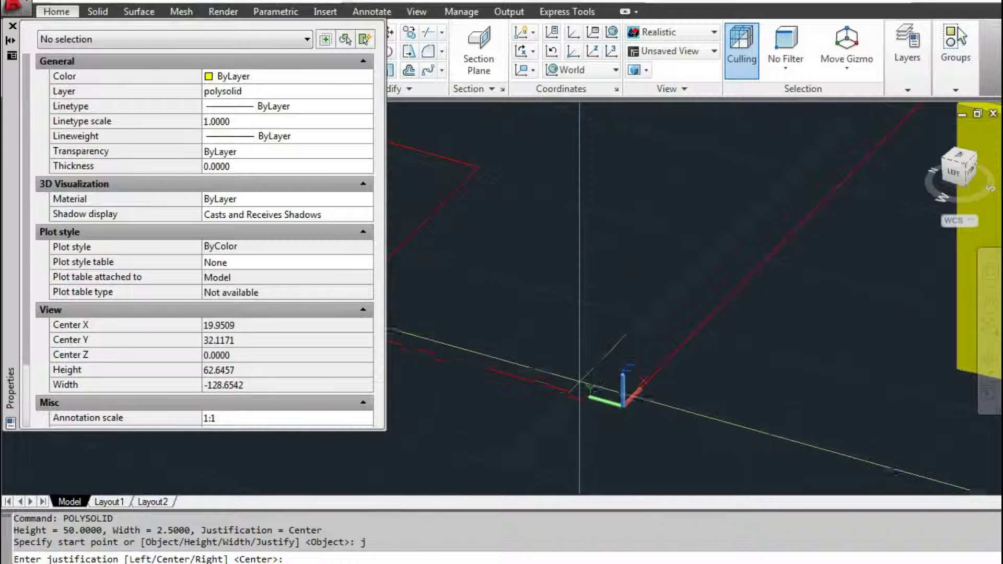
type("l")
key("Return")
left_click(614, 406)
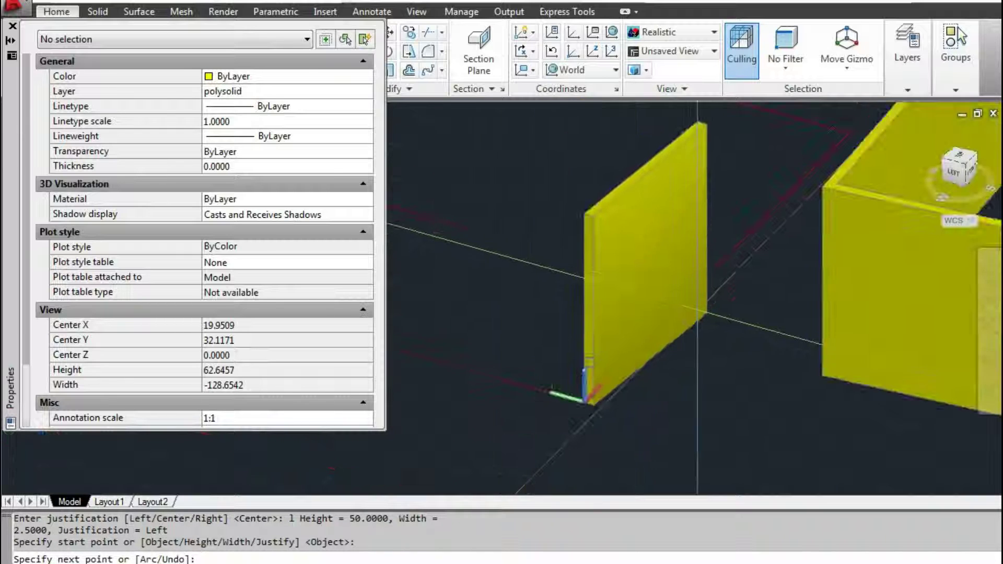
Place the next two wall points, snapping the second to an endpoint.
middle_click_drag(697, 313, 547, 349, "shift")
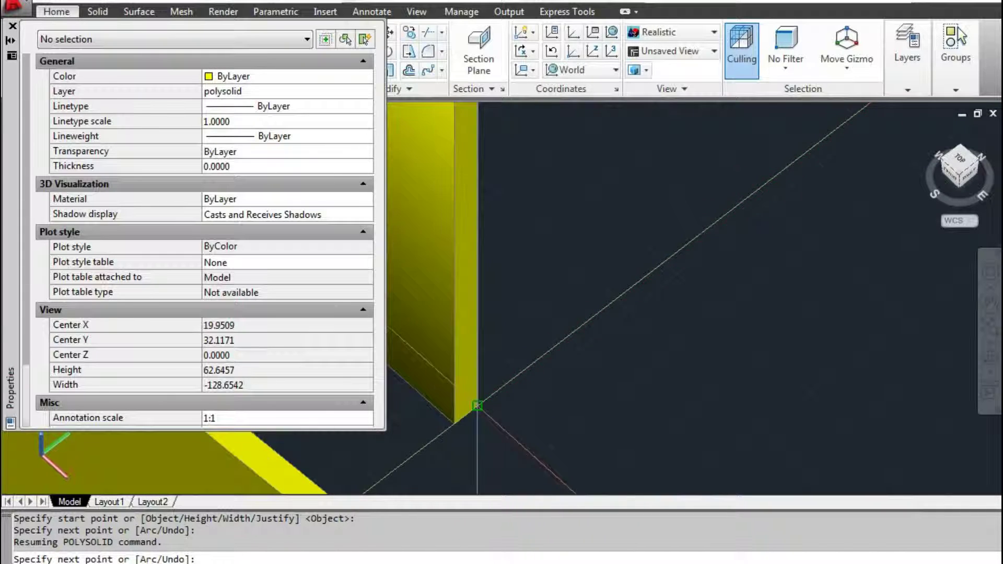
left_click(591, 293)
mouse_move(590, 293)
middle_mouse_down("shift")
mouse_move(578, 333)
mouse_move(505, 255)
mouse_move(475, 339)
middle_mouse_up("shift")
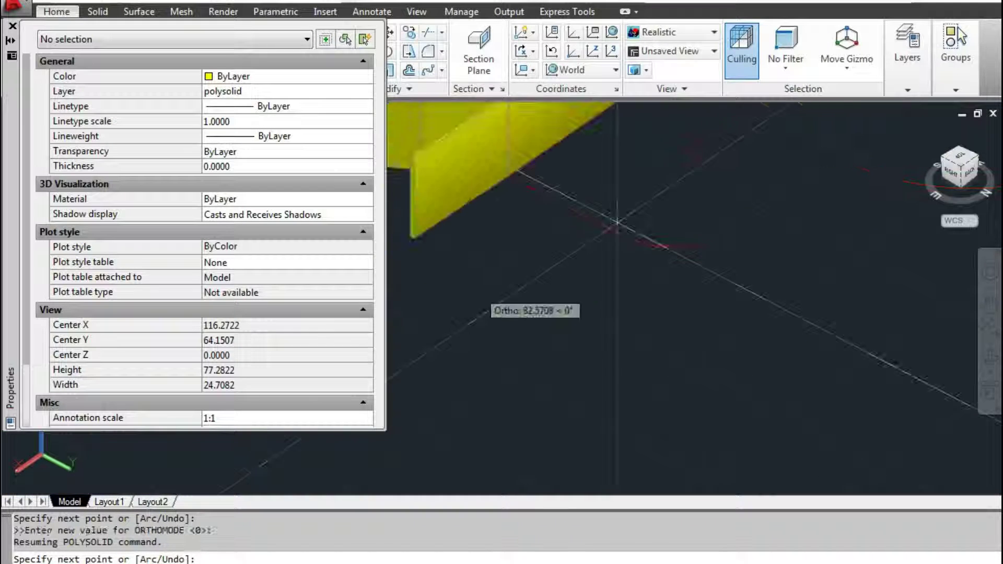
type("end")
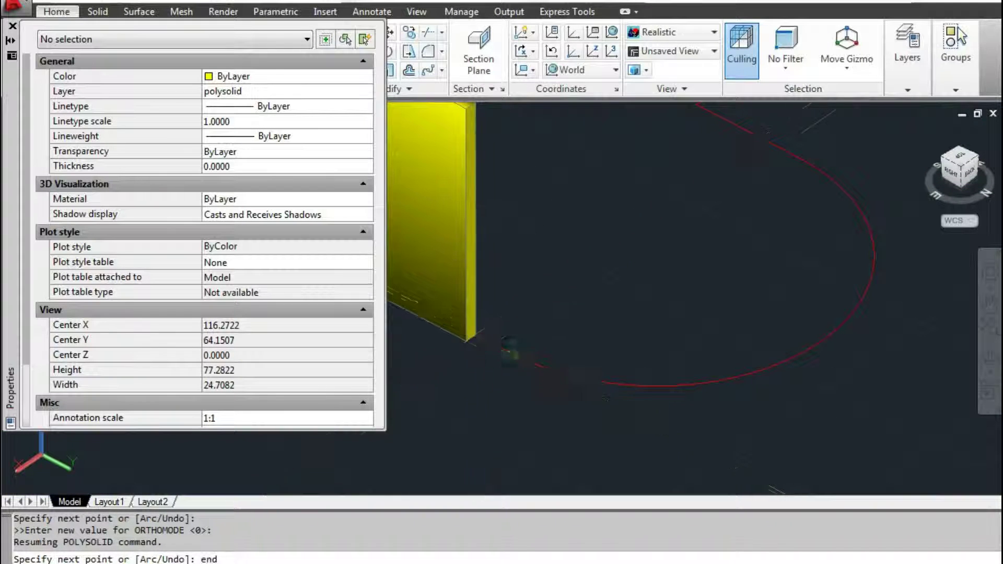
key("Return")
left_click(509, 356)
Switch the wall to Arc mode to draw its curved segment.
type("a")
key("Return")
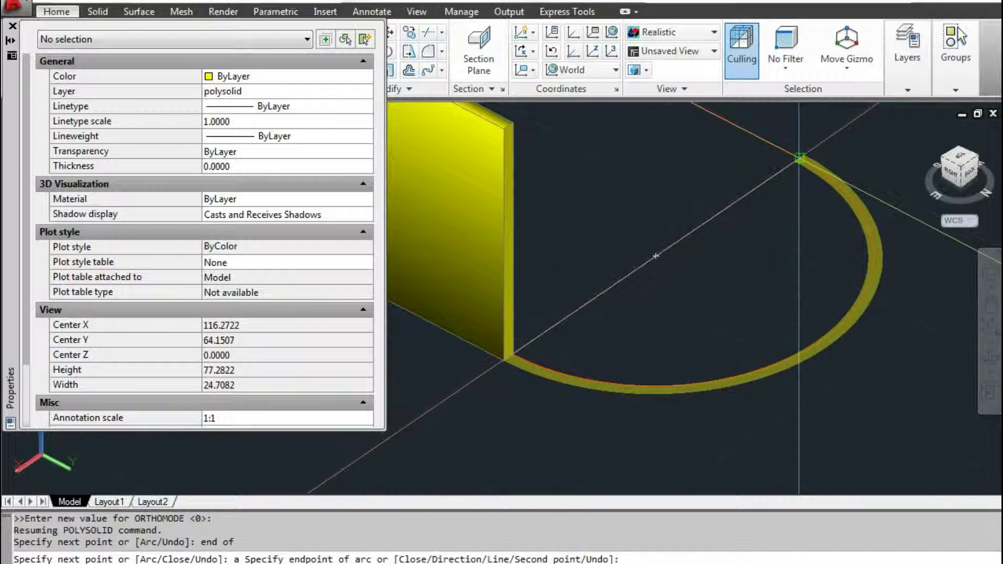
middle_click_drag(656, 256, 671, 209, "shift")
scroll(674, 215, "up", 3)
scroll(681, 277, "up", 3)
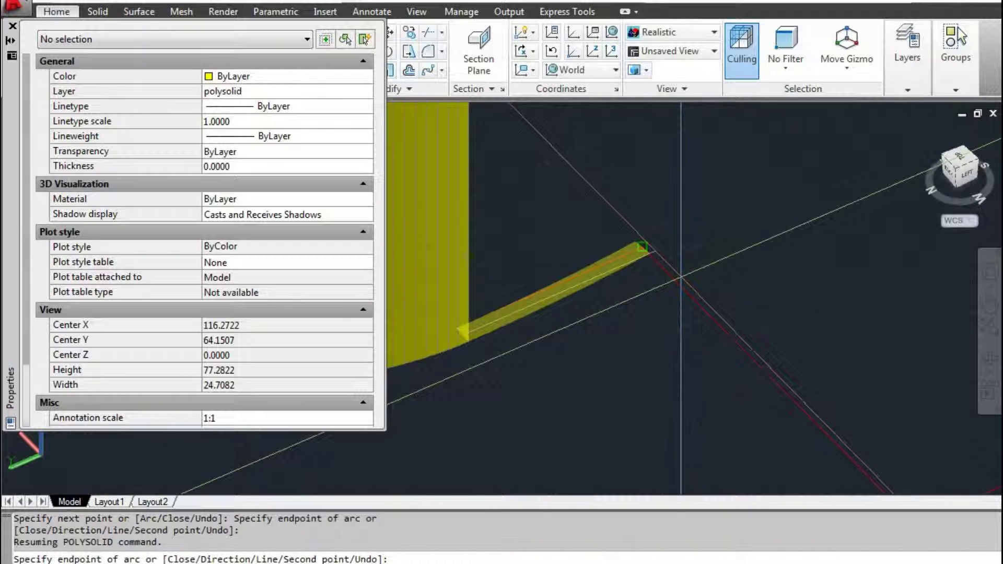
scroll(681, 277, "down", 3)
Return to straight Line segments, add the last point, and close the wall loop.
type("l")
key("Return")
scroll(708, 314, "down", 2)
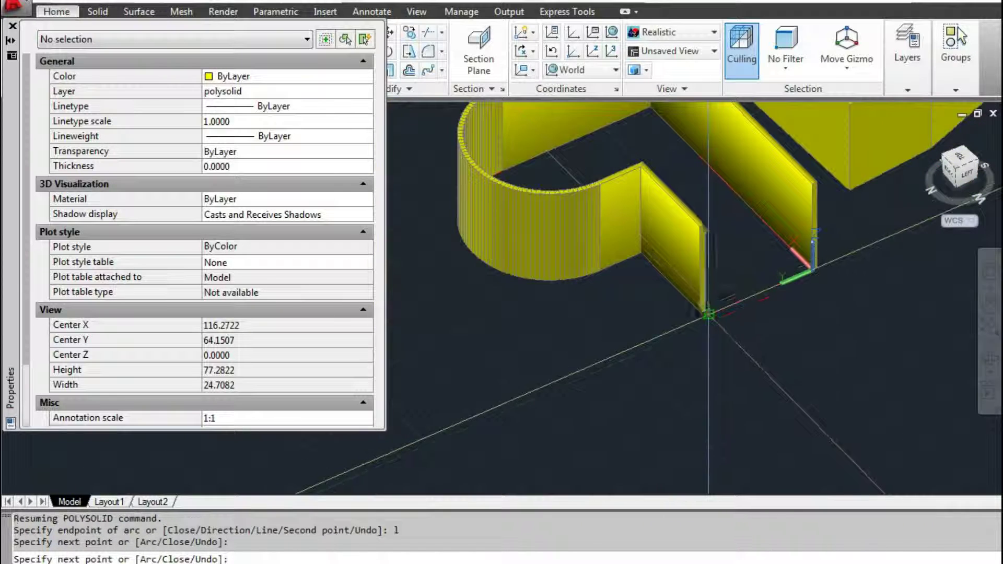
left_click(708, 315)
key("Return")
scroll(680, 287, "down", 5)
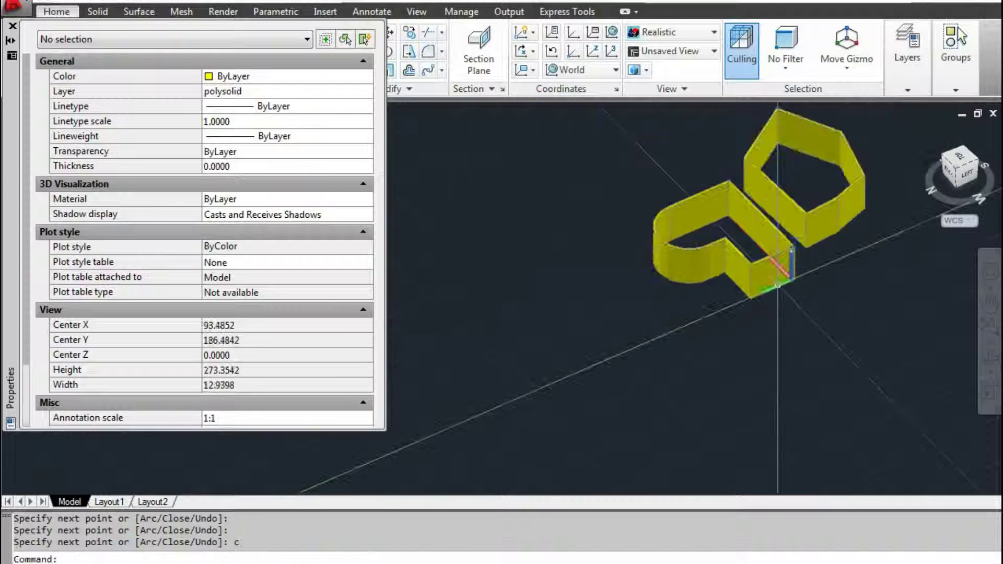
middle_click_drag(679, 287, 606, 283, "shift")
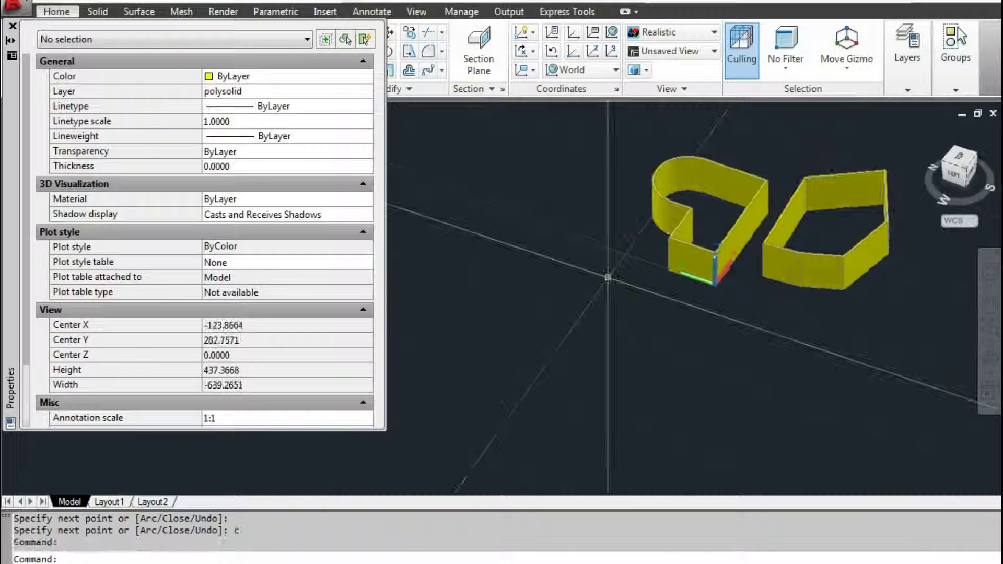
key("Return")
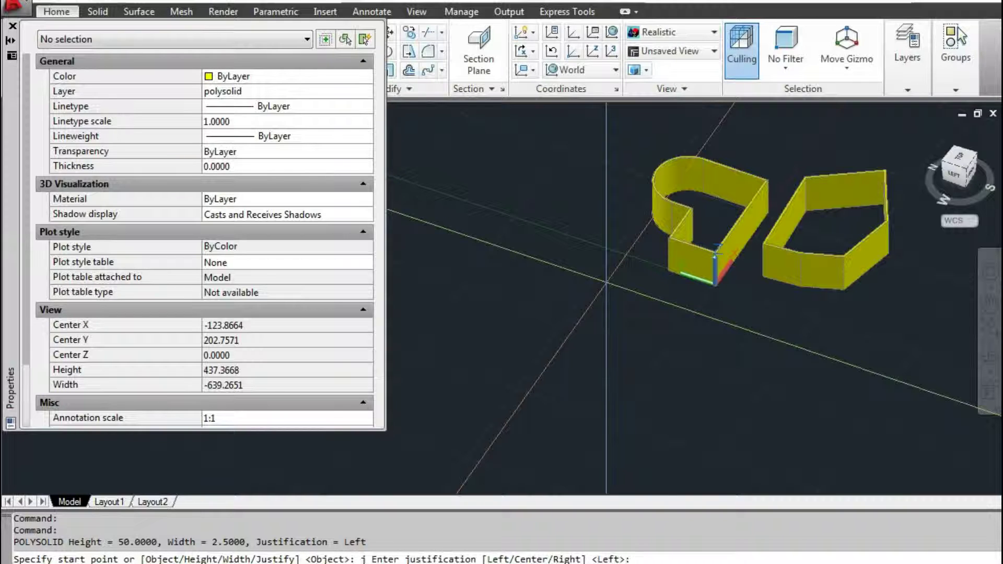
Set the new wall's justification to Centre and its width to 10.
type("c")
key("Return")
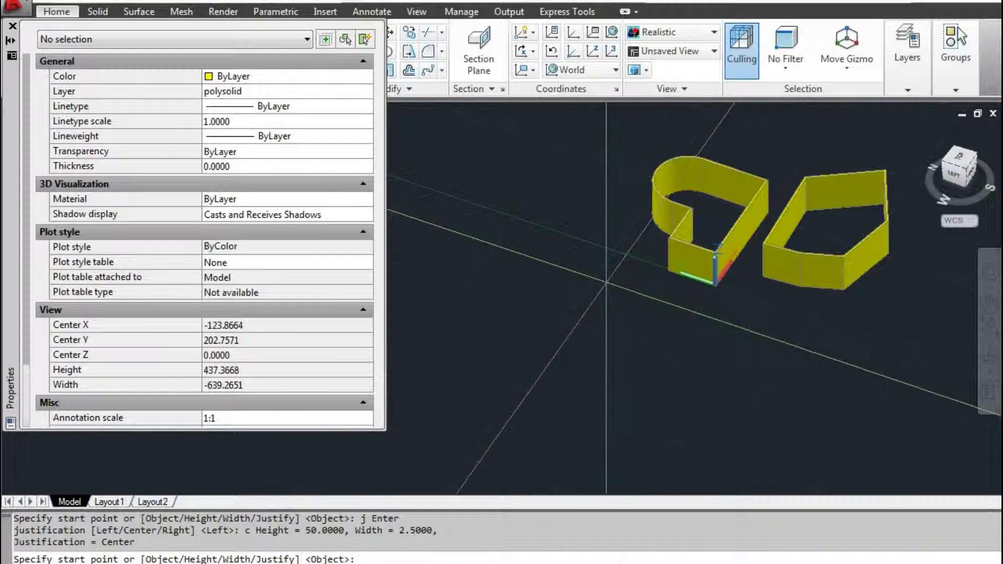
scroll(665, 290, "up", 2)
type("10")
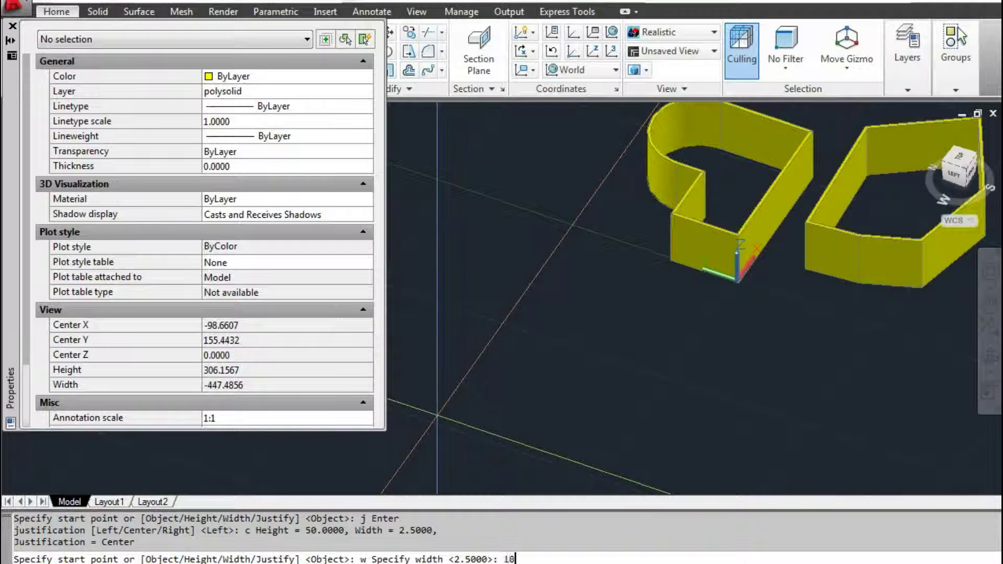
key("Return")
Draw a trial zigzag wall, cancel it with Esc, and close the Properties palette.
left_click(548, 402)
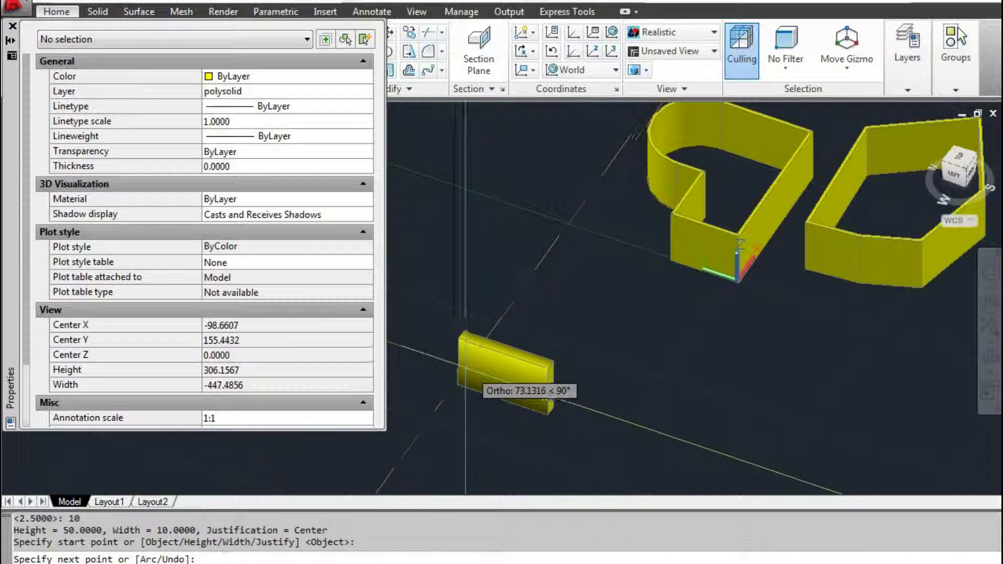
left_click(464, 337)
left_click(522, 242)
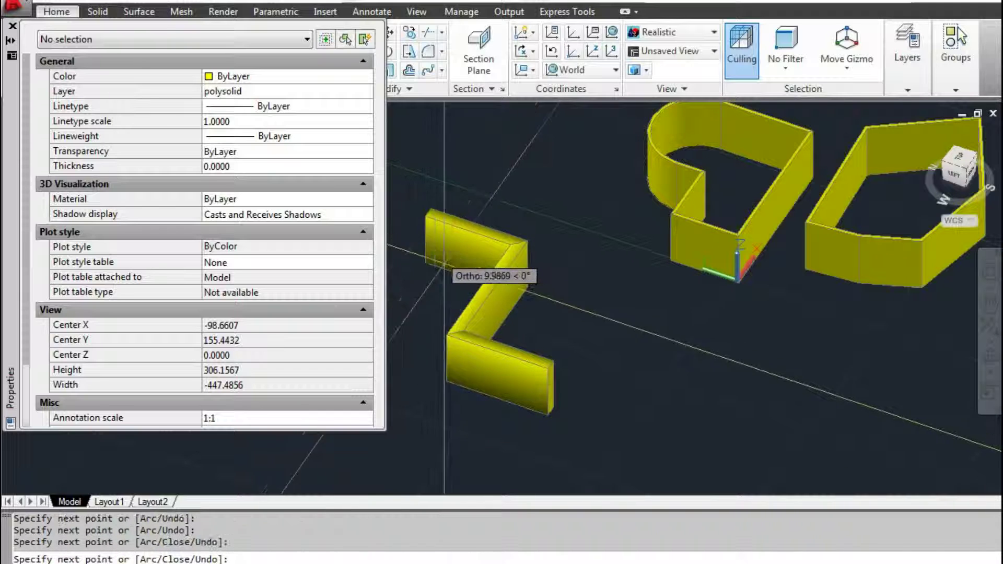
middle_click_drag(434, 250, 523, 313)
left_click(578, 262)
scroll(577, 262, "down", 5)
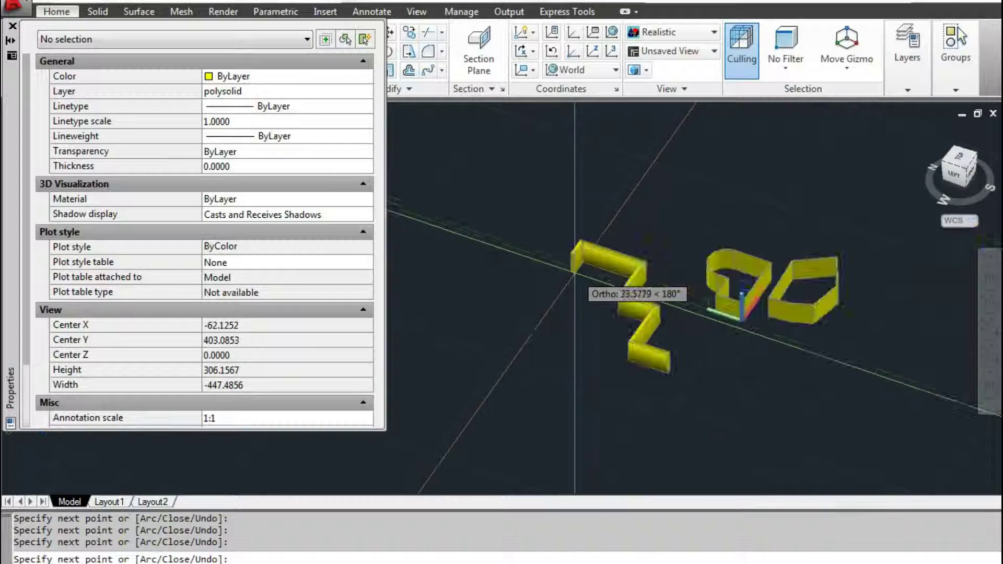
key("Escape")
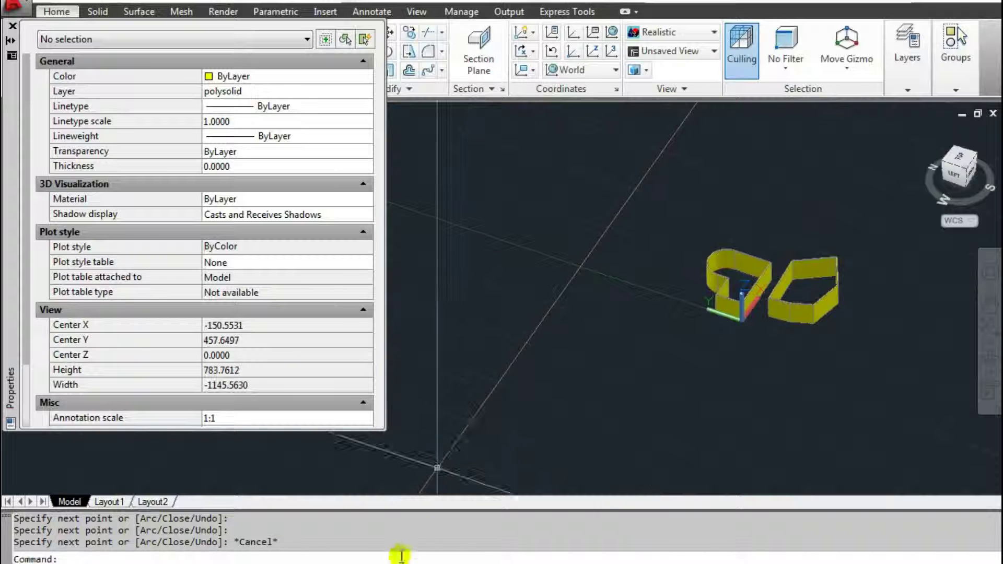
left_click(12, 26)
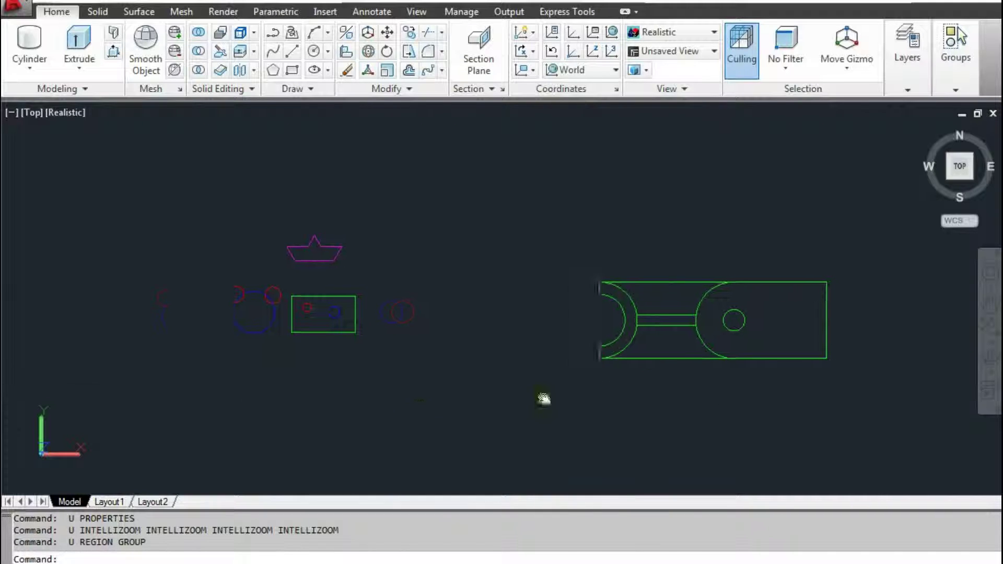
Pan and zoom onto the green plate profile with its arc cut-outs, slot and round hole.
middle_click_drag(815, 423, 645, 426)
scroll(601, 408, "up", 3)
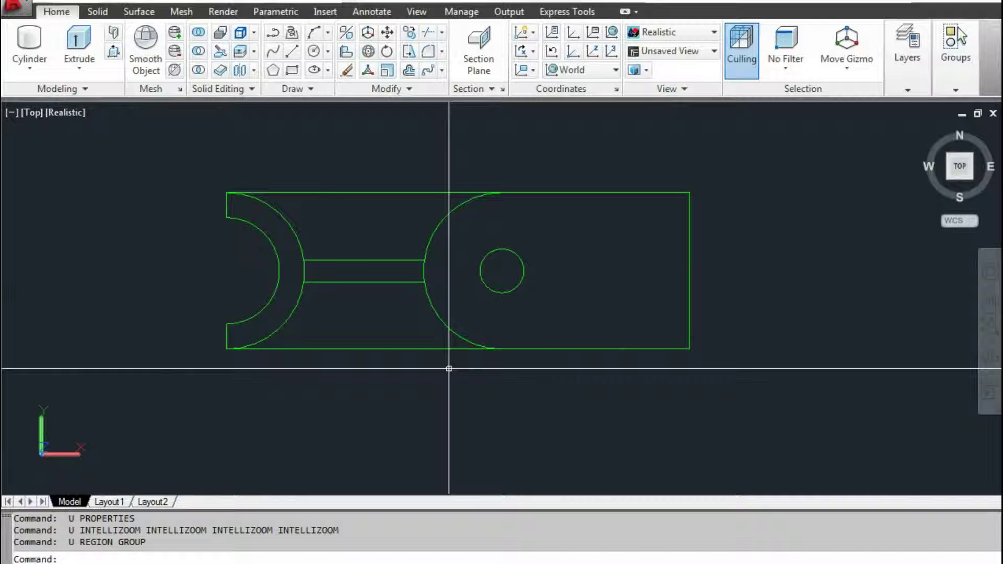
middle_click_drag(400, 304, 359, 321)
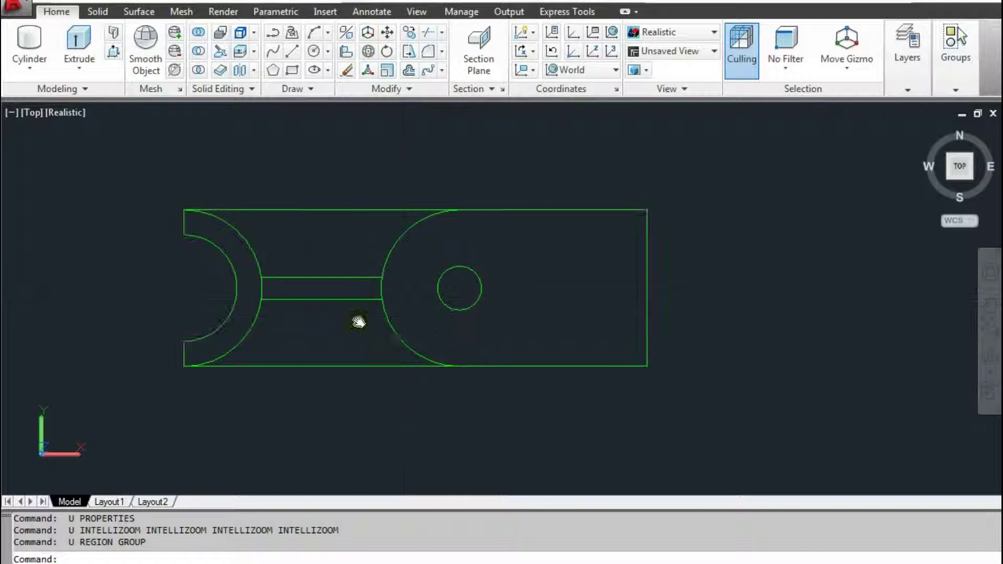
scroll(358, 321, "up", 2)
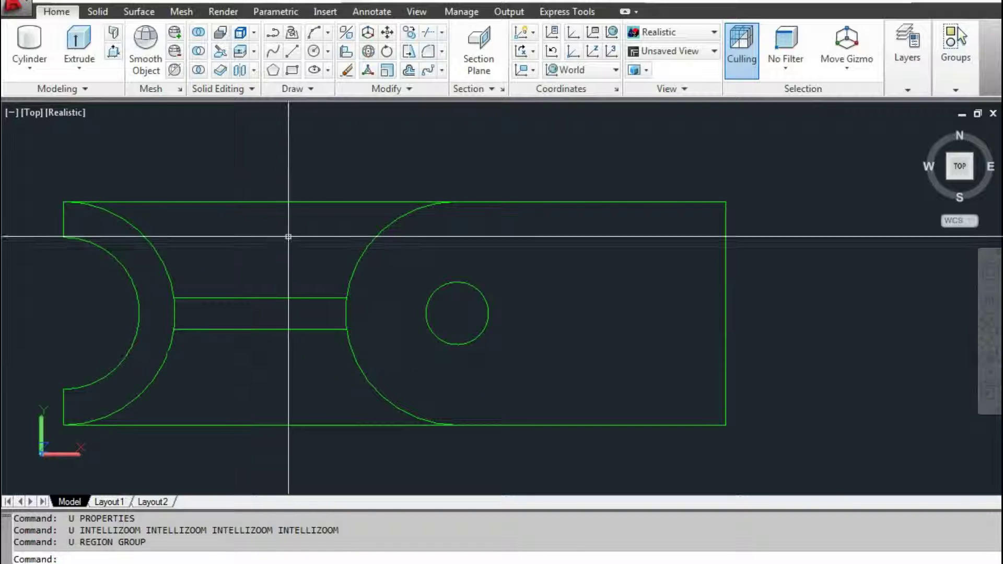
Start BOUNDARY from the Draw slide-out with Object type Region, ready to pick points.
left_click(294, 97)
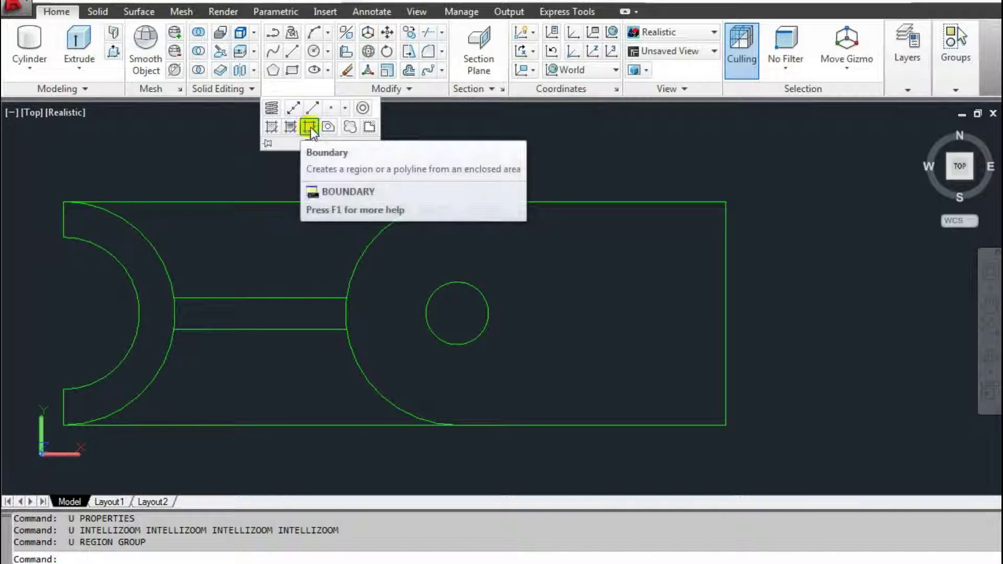
left_click(312, 127)
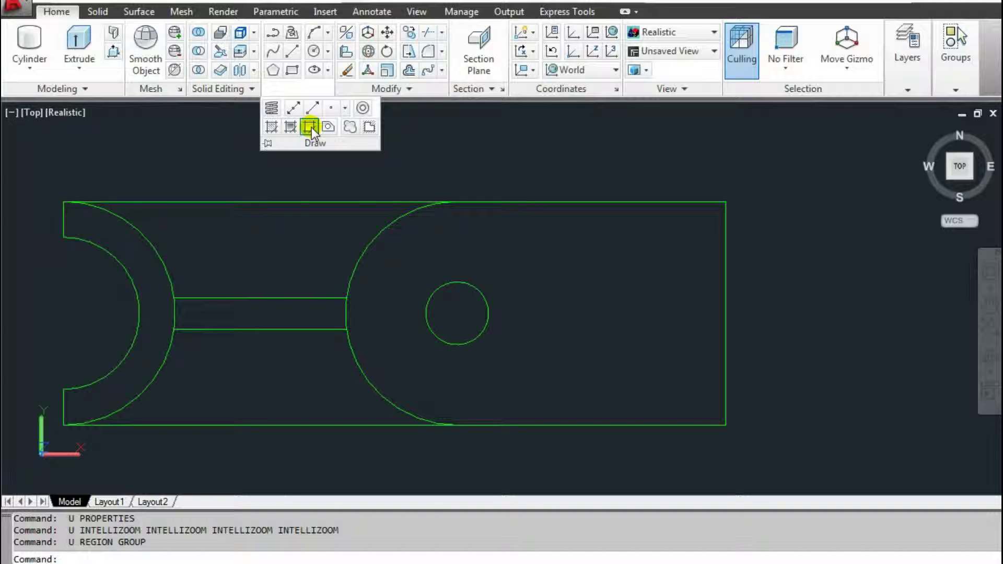
mouse_move(450, 181)
left_mouse_down()
mouse_move(181, 187)
mouse_move(195, 193)
left_mouse_up()
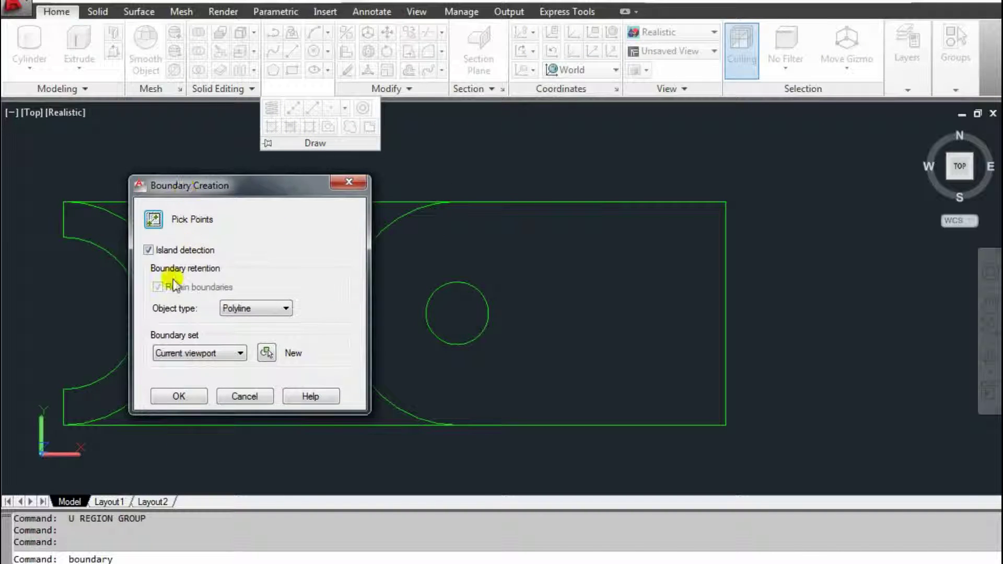
left_click(230, 308)
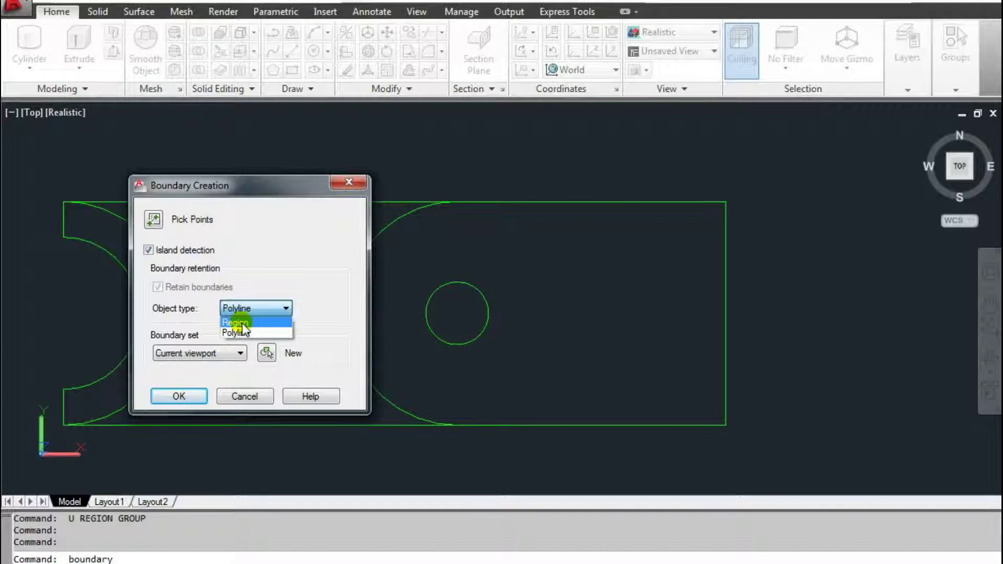
left_click(243, 323)
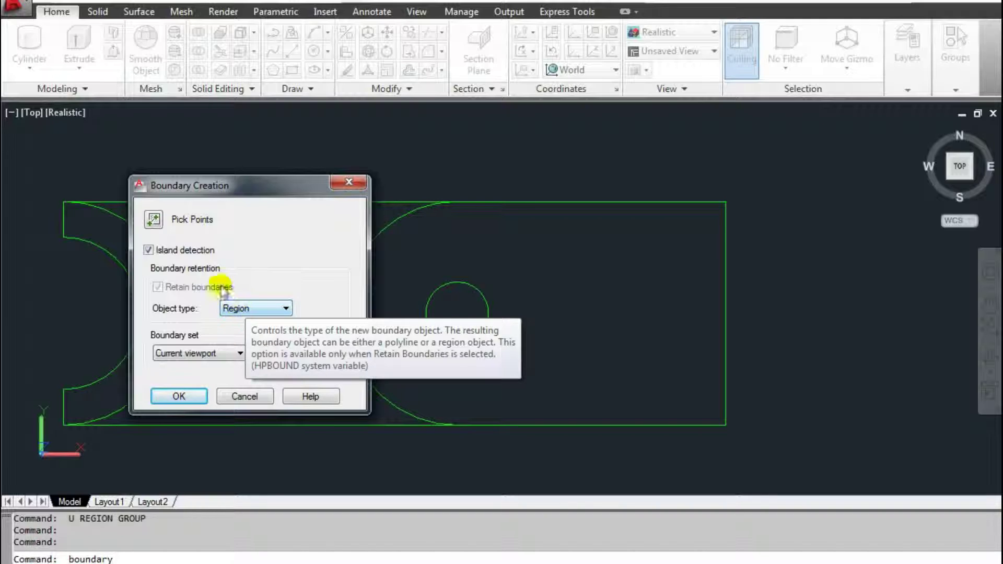
left_click_drag(255, 194, 600, 207)
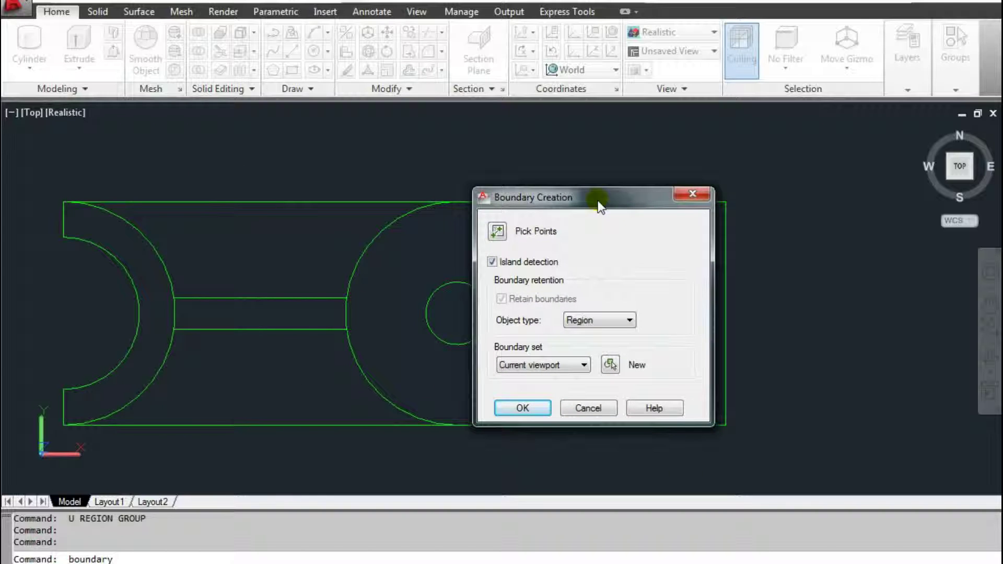
left_click(499, 233)
Dismiss the missing-boundary error and pick areas beside the left arc and inside the plate.
middle_click_drag(252, 277, 292, 261)
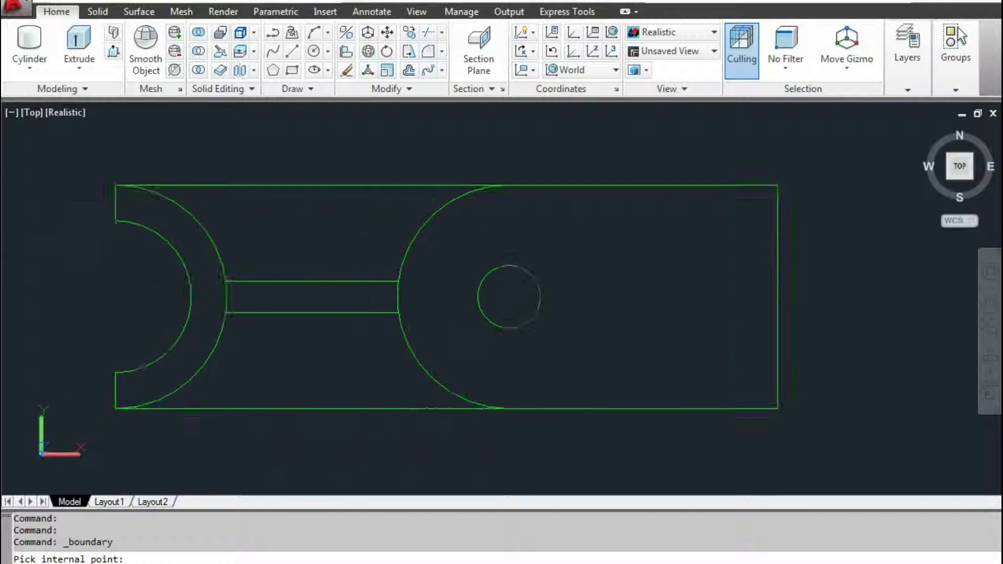
scroll(208, 217, "down", 2)
scroll(235, 245, "up", 3)
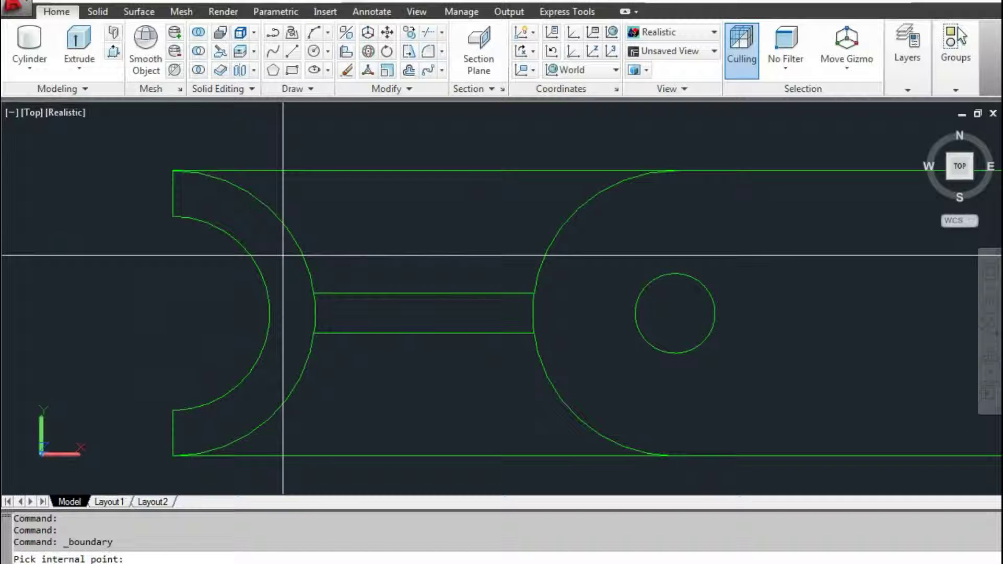
scroll(281, 260, "down", 2)
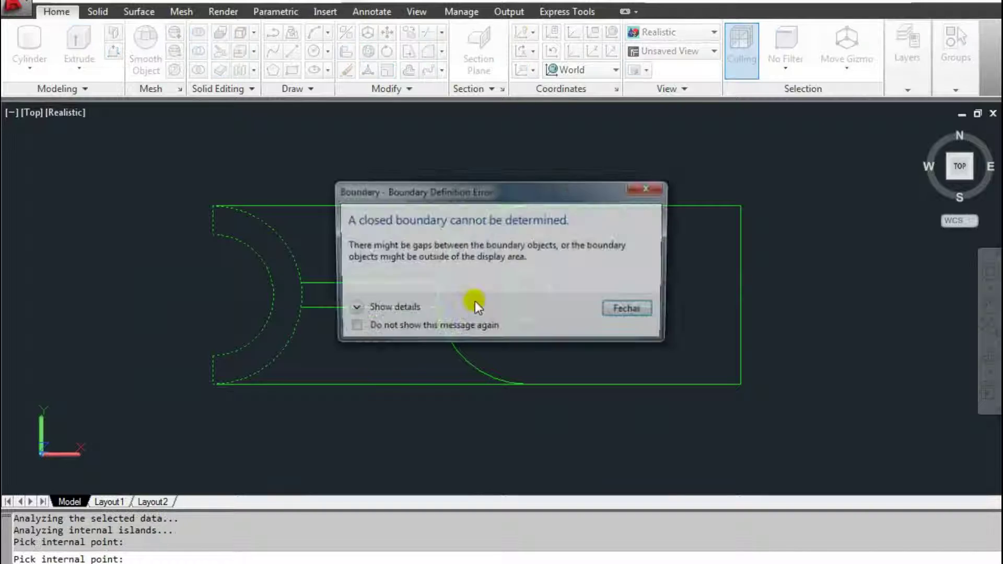
left_click(639, 310)
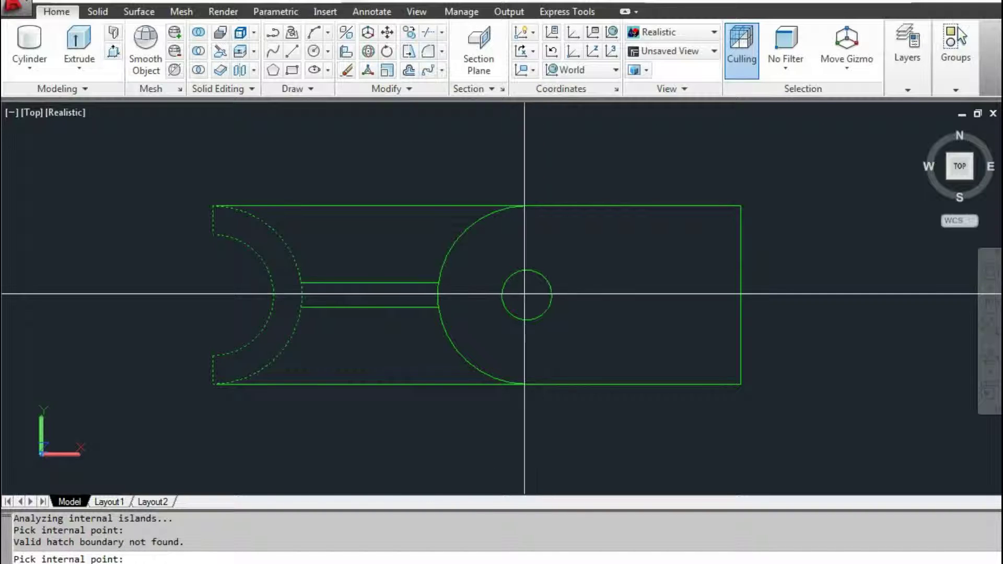
left_click(392, 336)
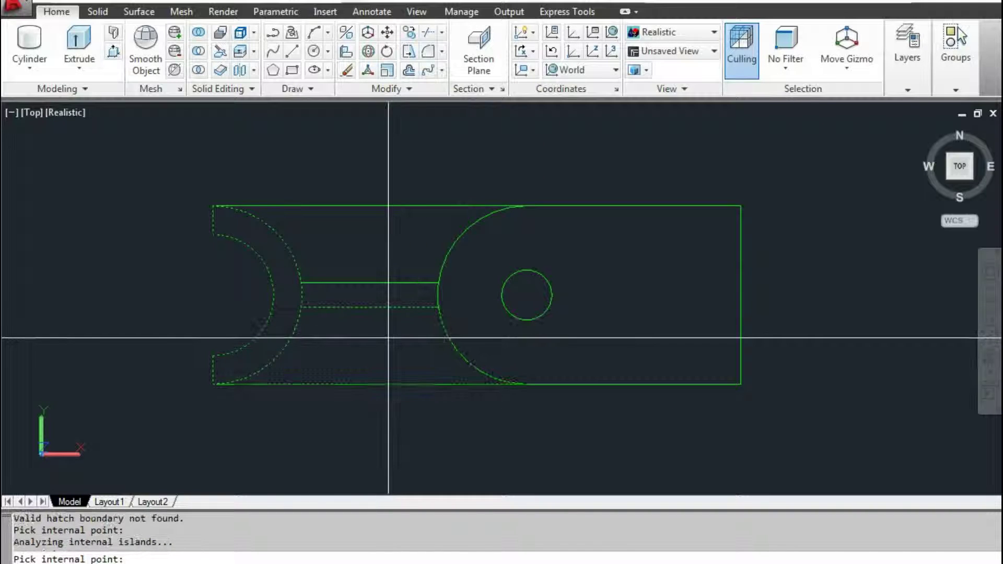
left_click(634, 294)
Dismiss the boundary error and pick two more internal points inside the part.
left_click_drag(448, 191, 338, 228)
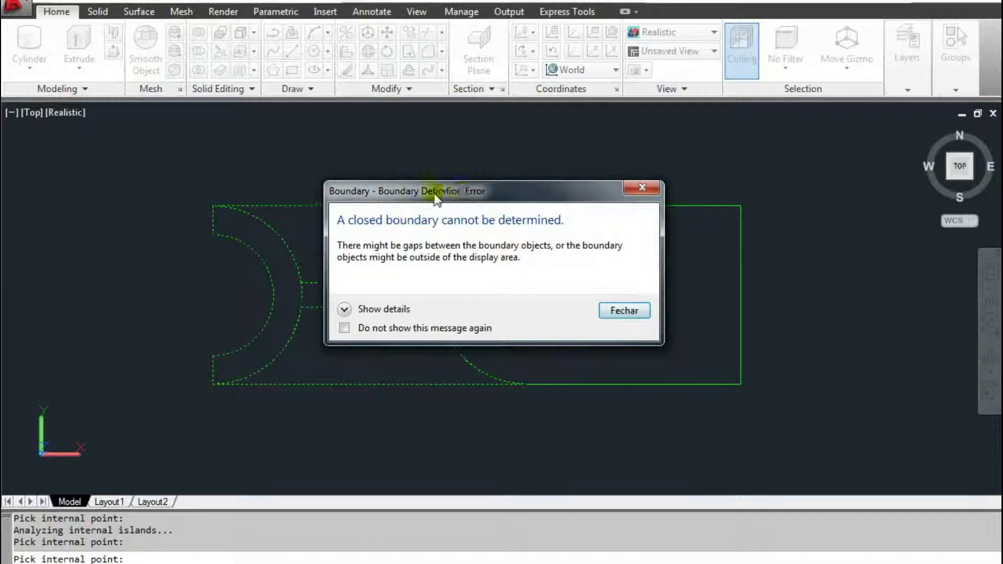
mouse_move(489, 217)
left_mouse_down()
mouse_move(358, 381)
mouse_move(447, 253)
left_mouse_up()
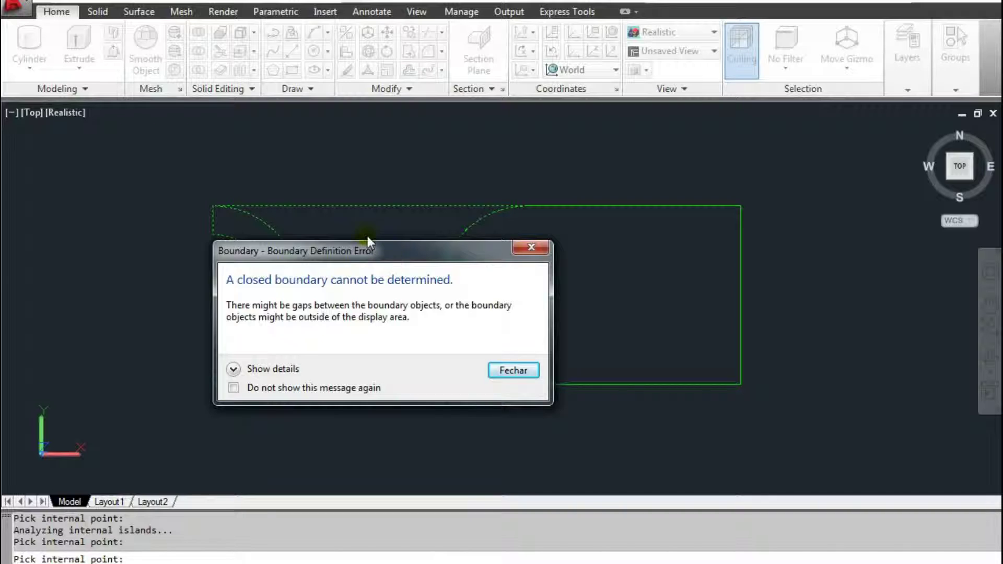
left_click_drag(367, 242, 350, 258)
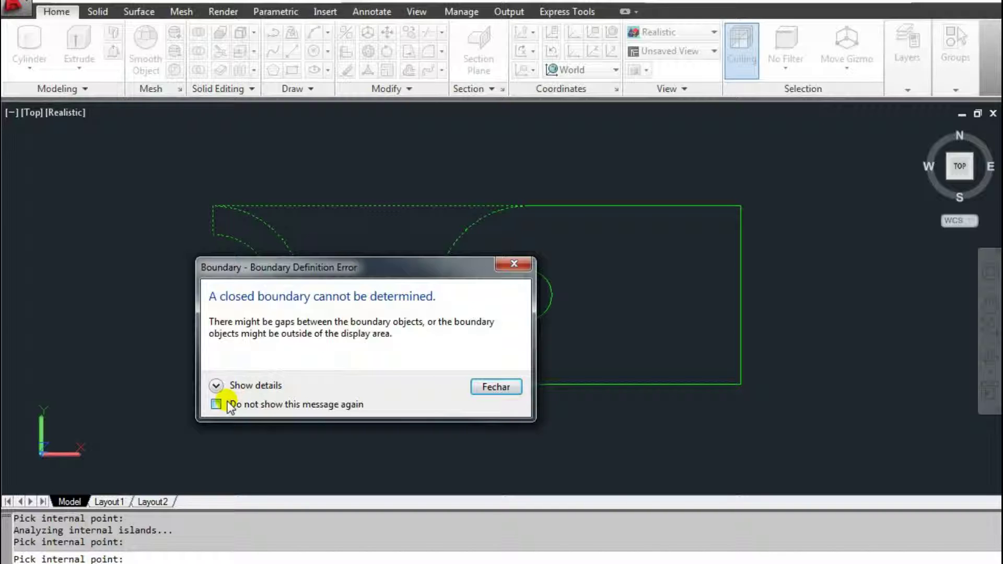
left_click(490, 388)
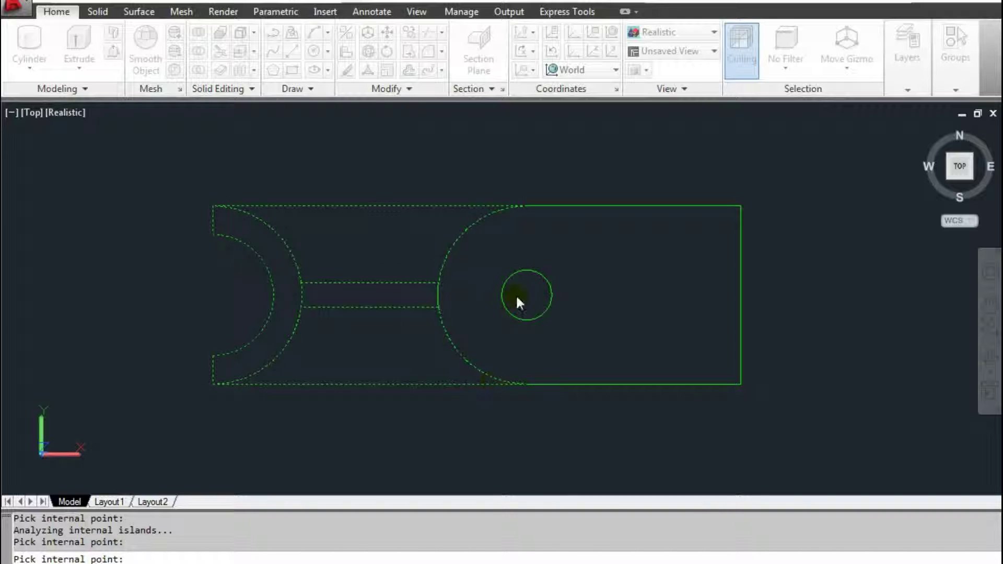
left_click(454, 288)
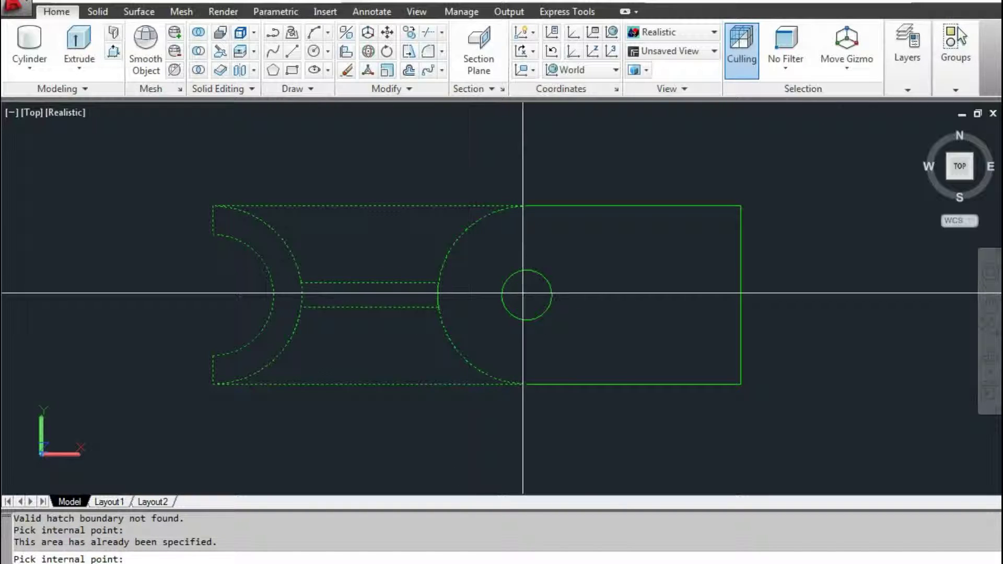
left_click(450, 292)
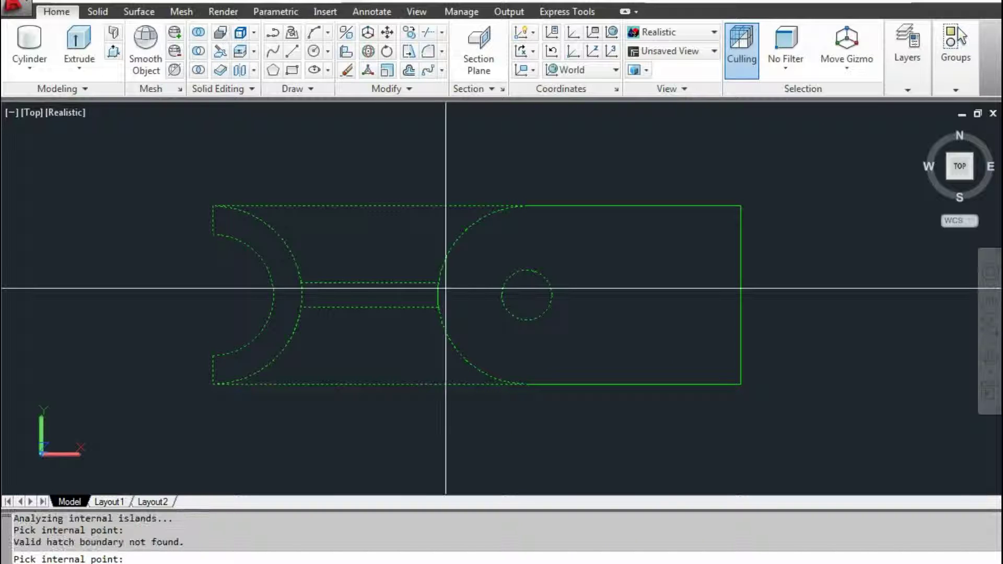
key("Return")
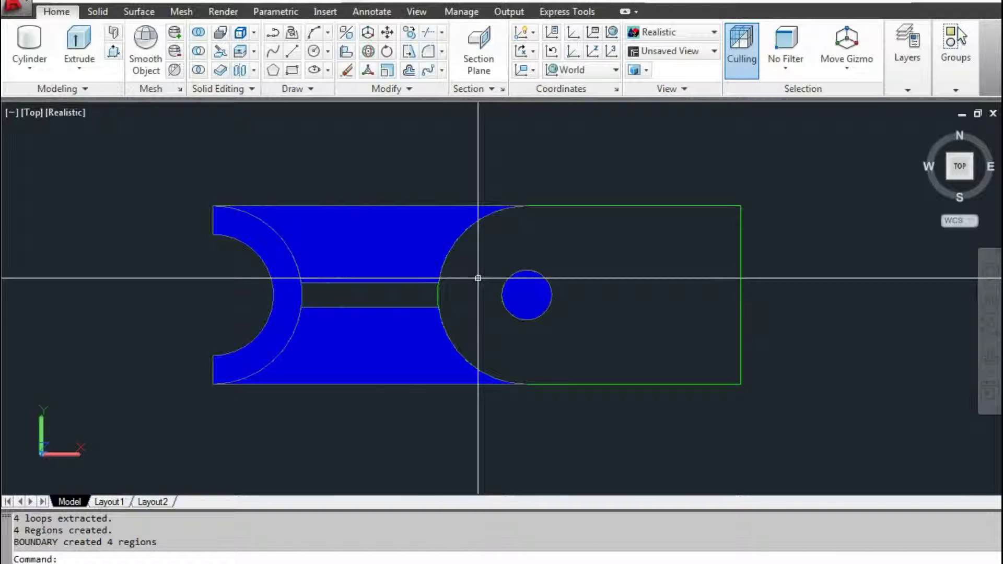
scroll(433, 314, "up", 2)
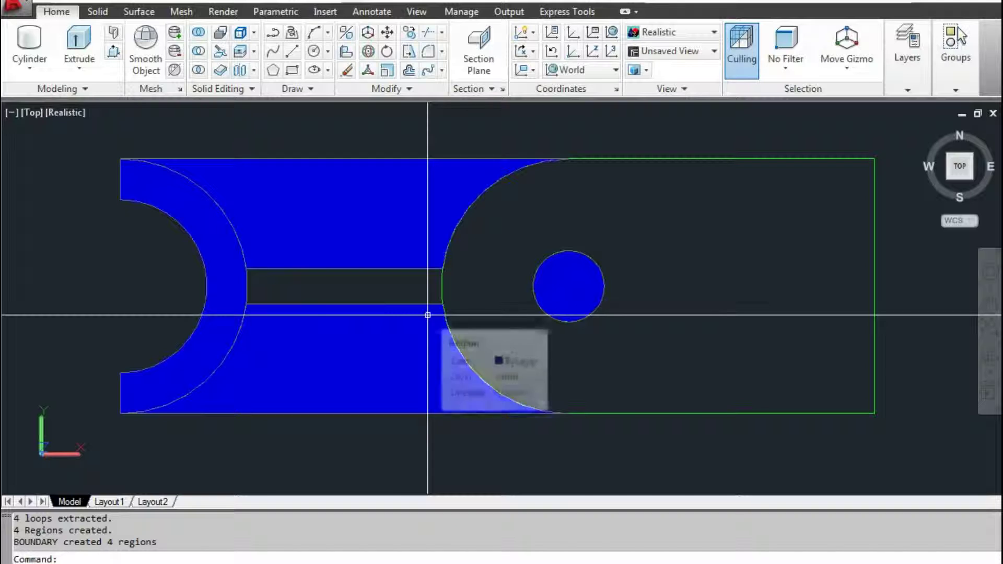
scroll(429, 314, "down", 2)
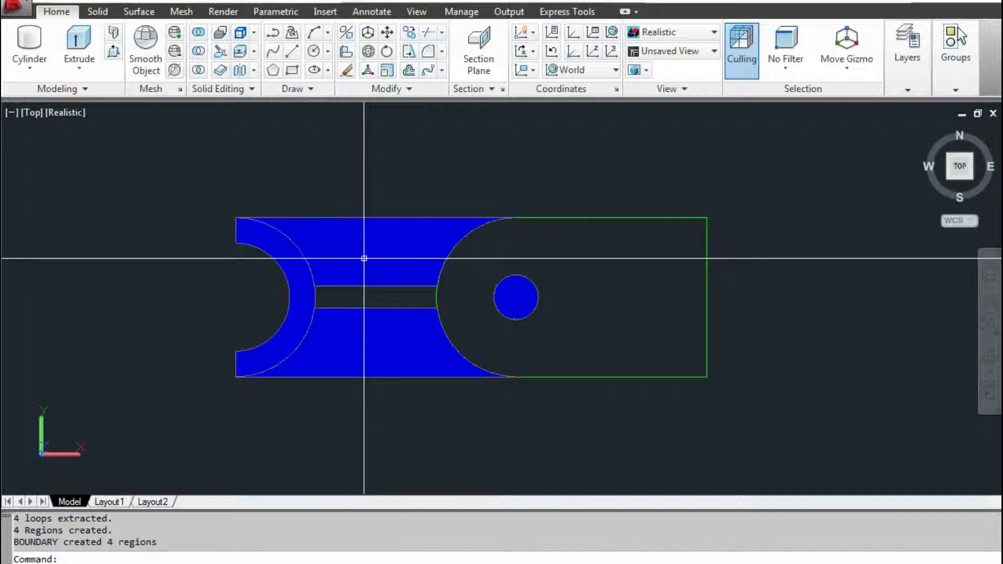
scroll(363, 342, "down", 2)
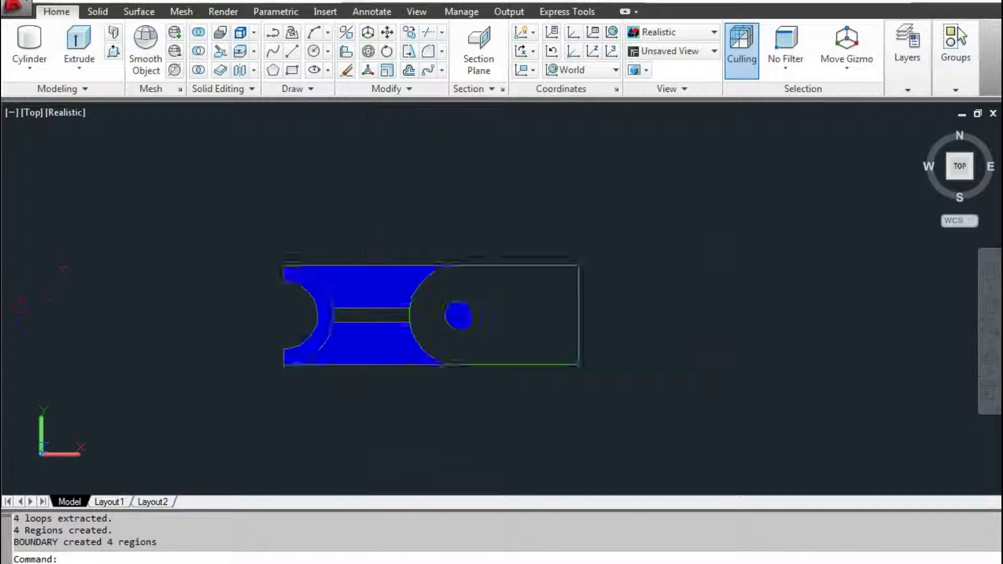
scroll(363, 342, "down", 2)
left_click(363, 343)
scroll(362, 343, "up", 4)
right_click(364, 343)
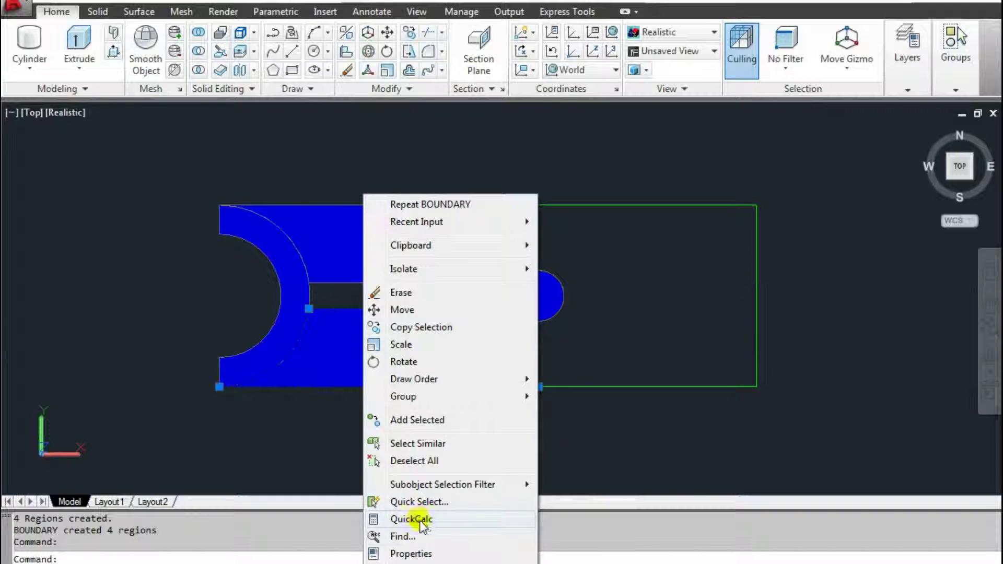
left_click(411, 554)
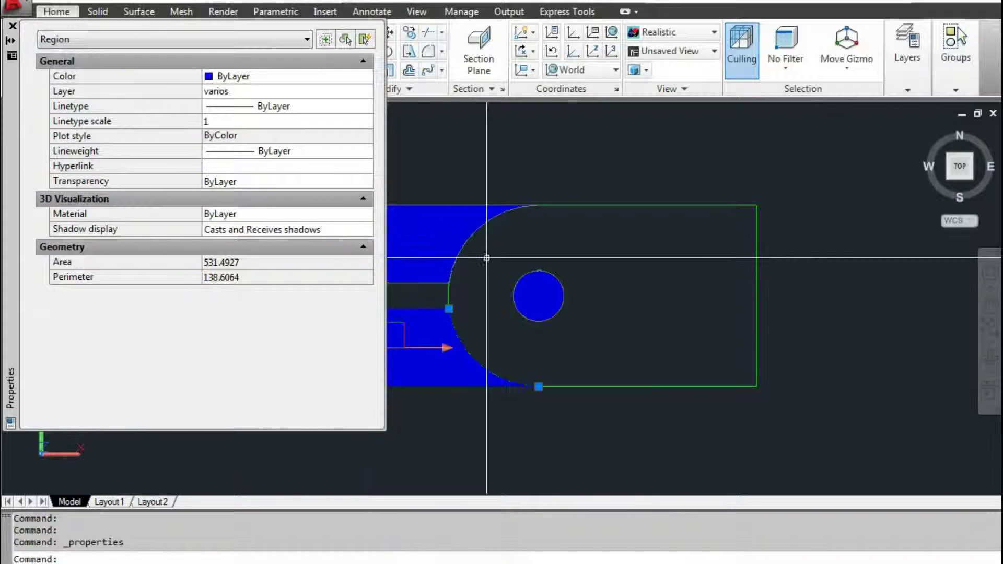
middle_click_drag(494, 264, 623, 257)
scroll(460, 282, "up", 2)
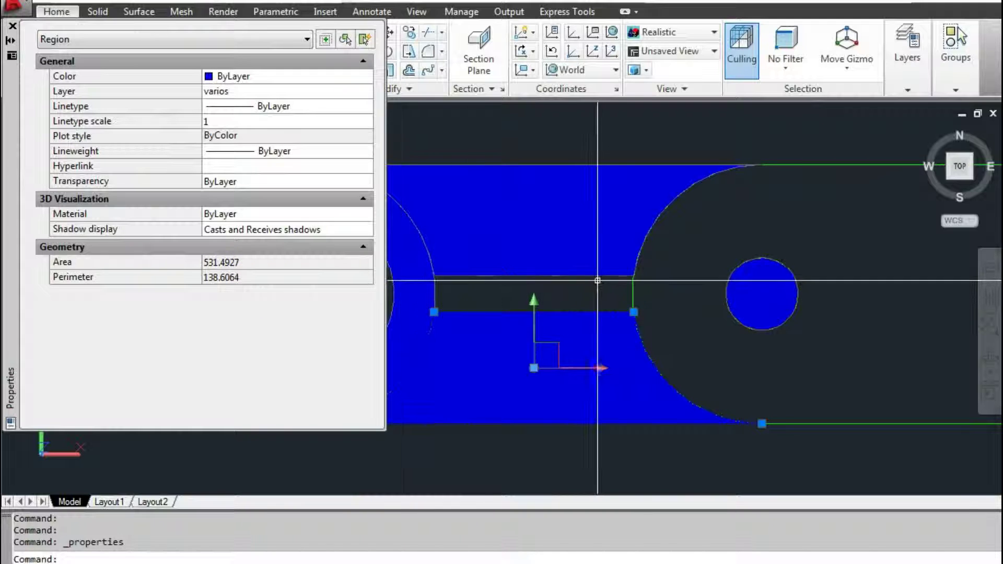
scroll(598, 280, "down", 4)
scroll(549, 277, "up", 2)
key("Escape")
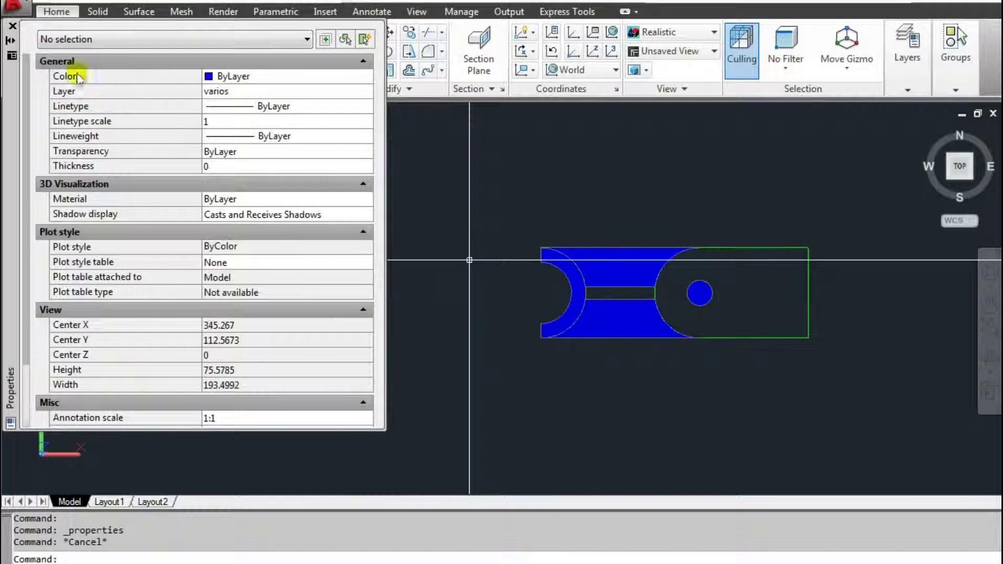
left_click(13, 25)
scroll(548, 272, "up", 2)
scroll(587, 270, "up", 2)
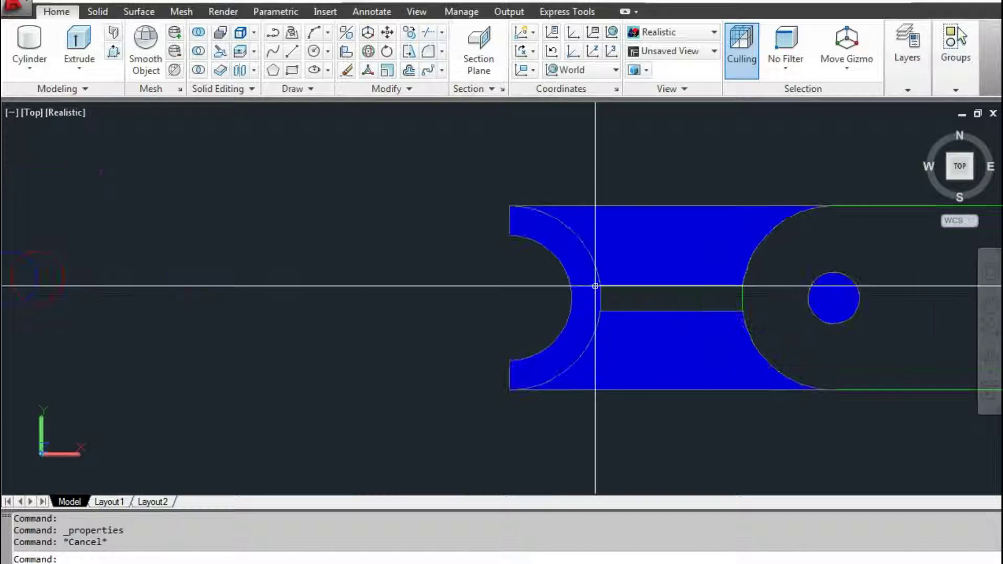
middle_click_drag(619, 267, 486, 264)
scroll(522, 269, "down", 2)
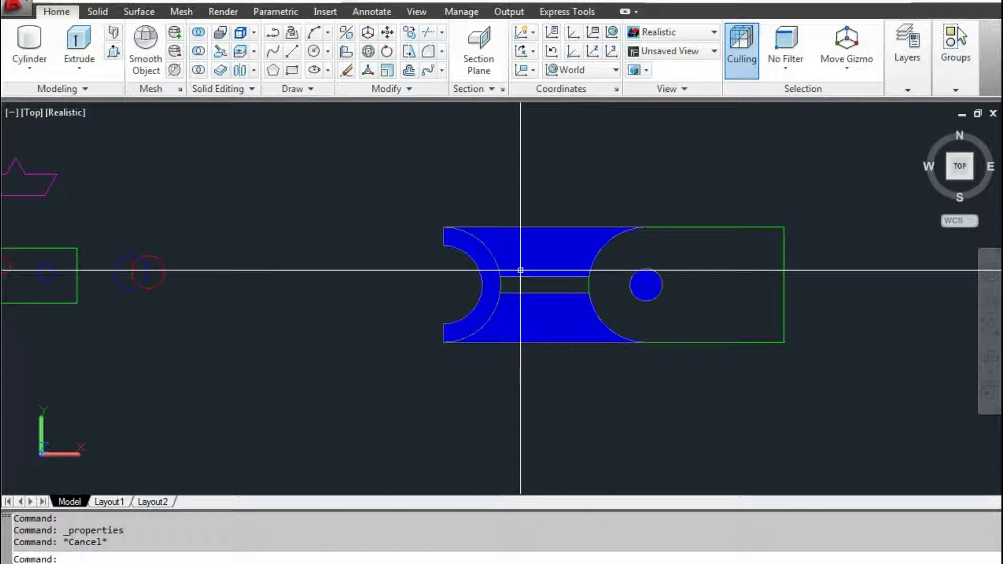
scroll(520, 275, "up", 2)
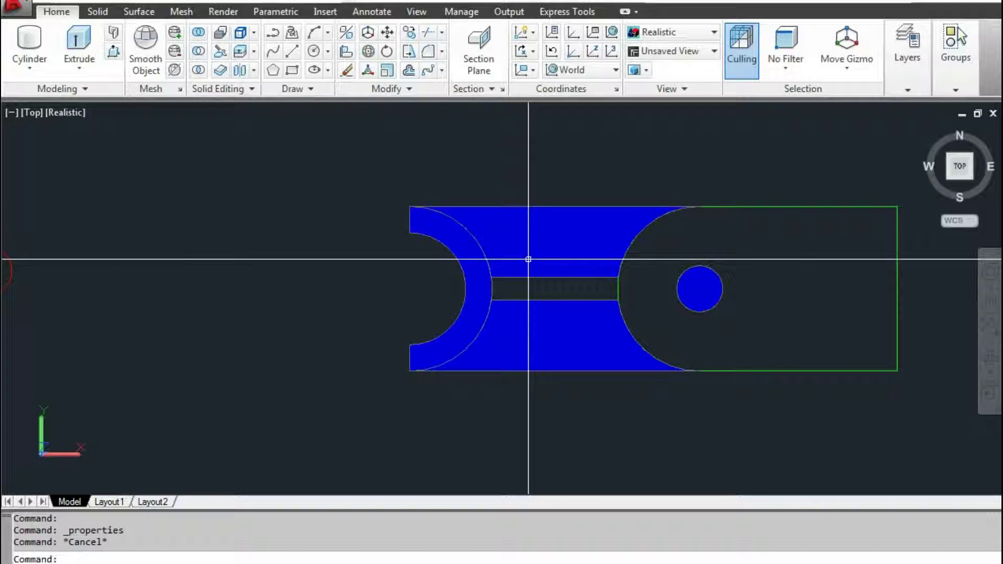
scroll(529, 259, "down", 4)
scroll(460, 271, "up", 3)
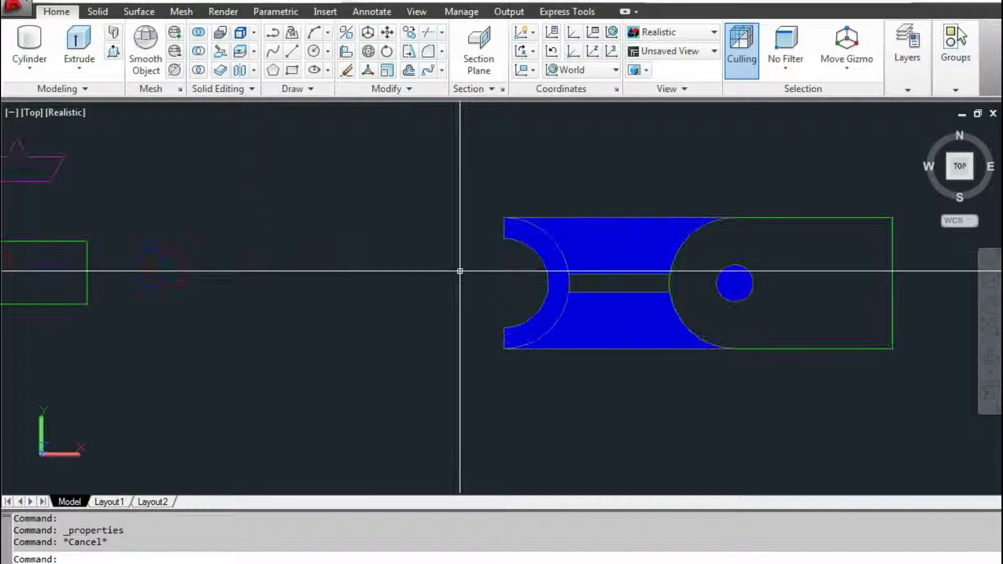
type("c")
Draw two overlapping circles below the part.
key("Return")
middle_click_drag(464, 268, 311, 156)
left_click(466, 331)
left_click(524, 334)
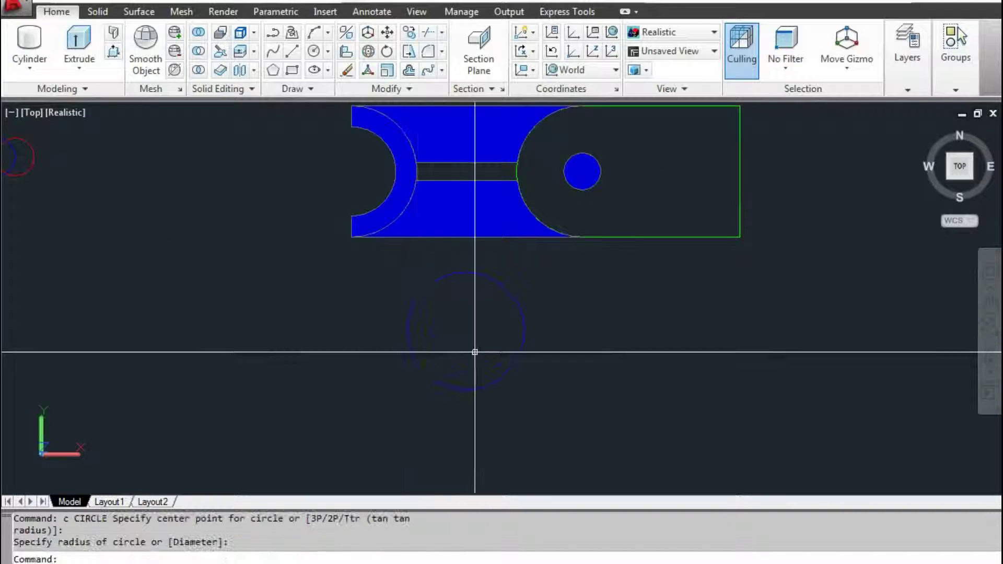
key("Return")
left_click(598, 391)
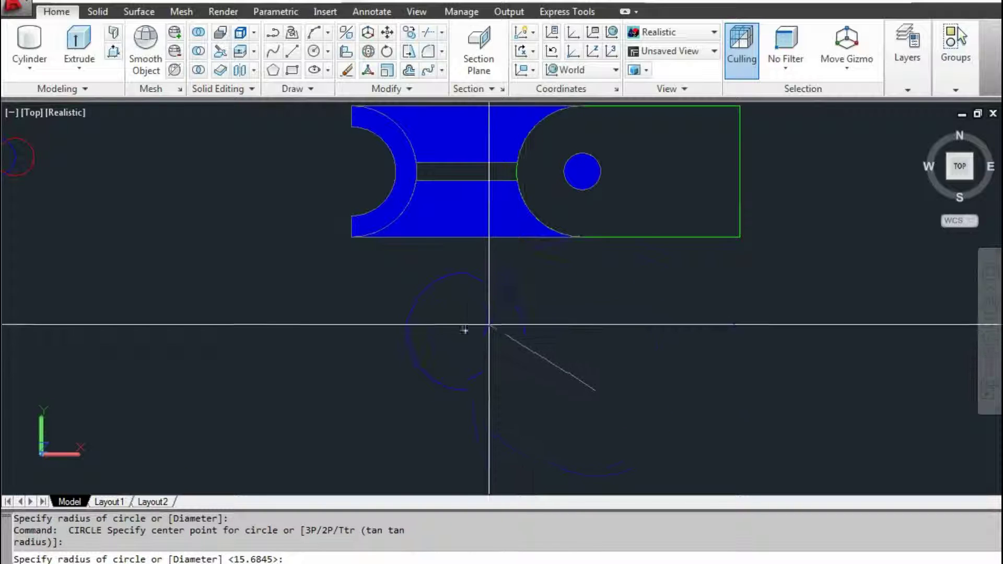
left_click(493, 352)
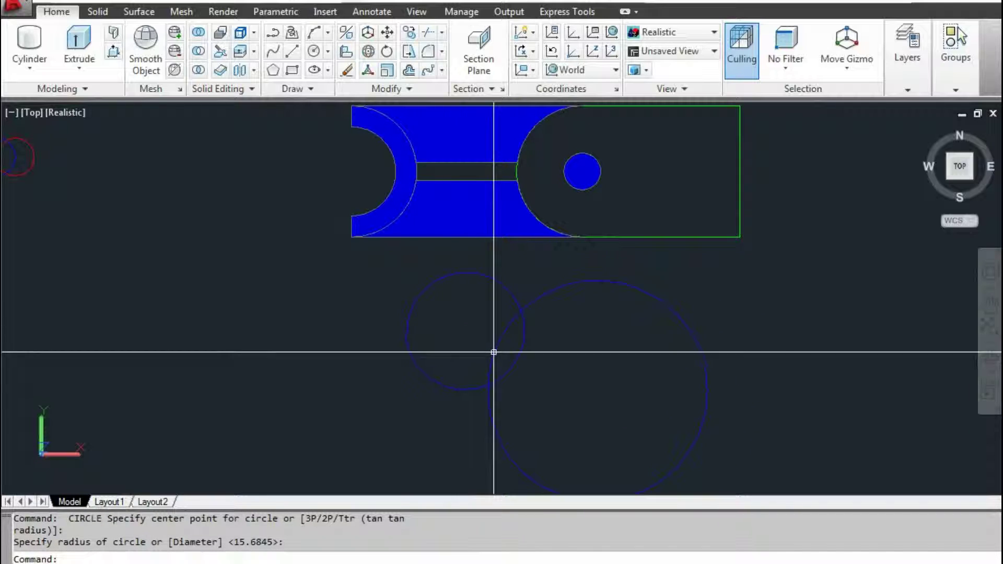
Use BOUNDARY as Region to turn the circles' lens-shaped overlap into a region.
scroll(522, 347, "up", 2)
middle_click_drag(516, 331, 475, 362)
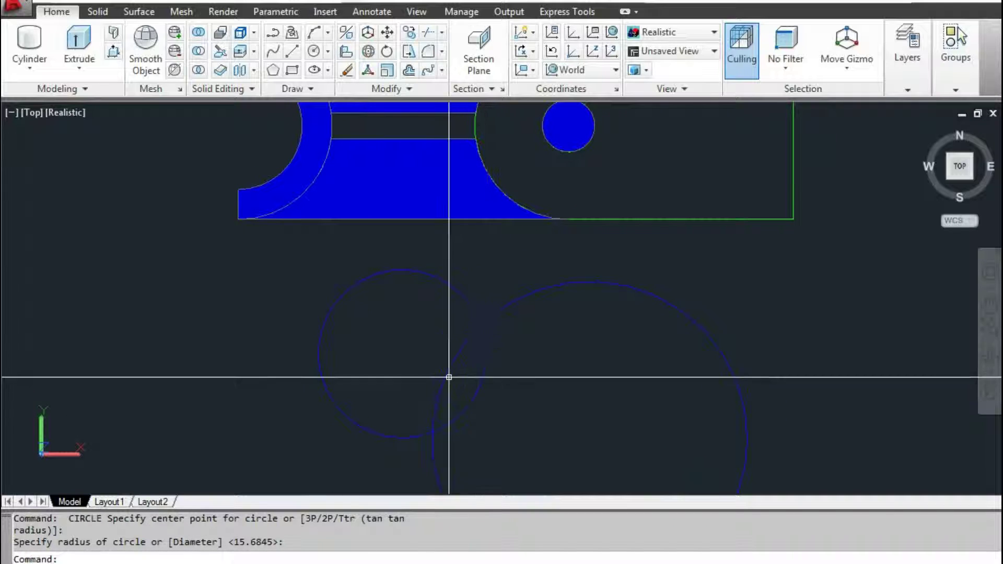
scroll(465, 381, "up", 3)
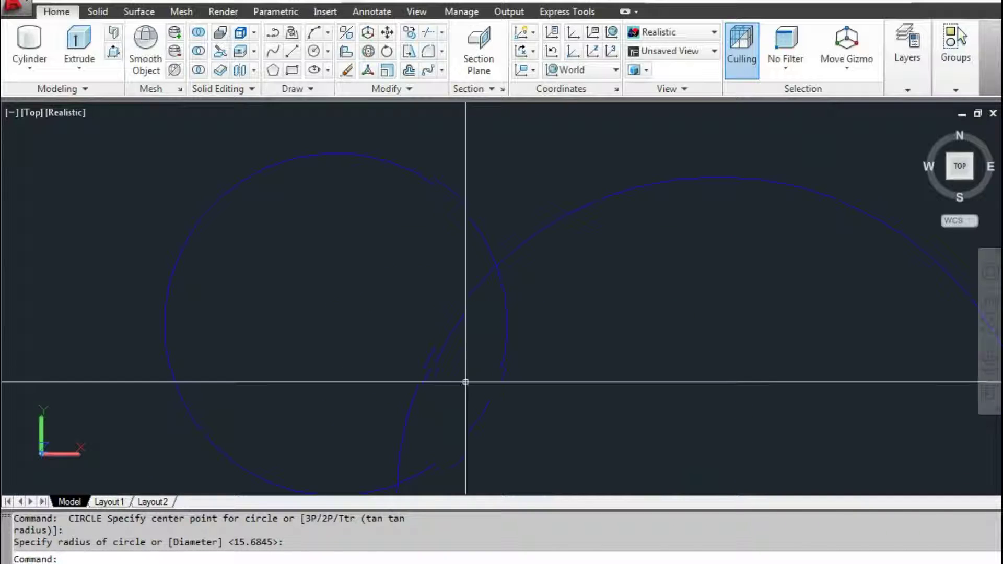
left_click(294, 89)
type("boundary")
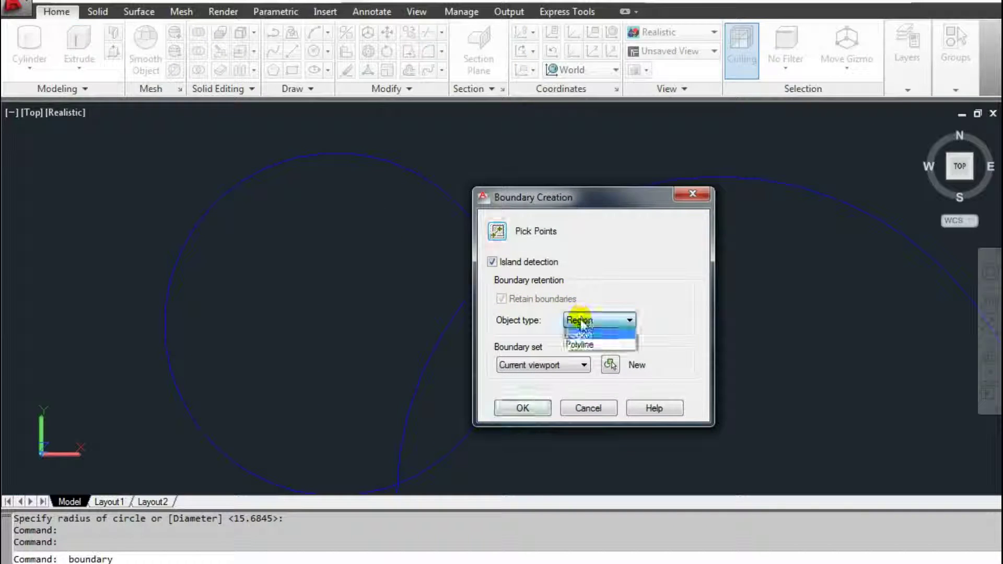
left_click(498, 232)
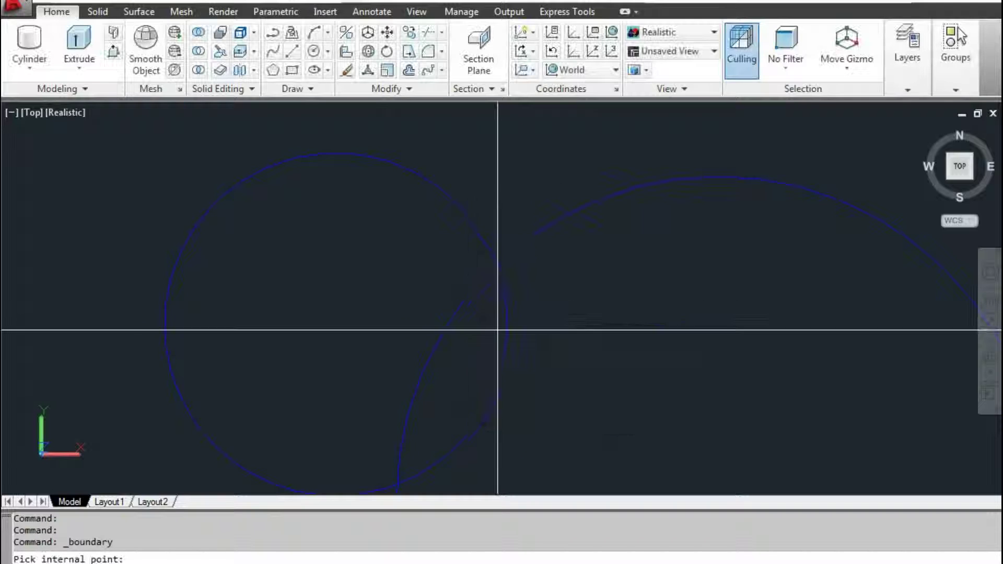
scroll(458, 350, "down", 2)
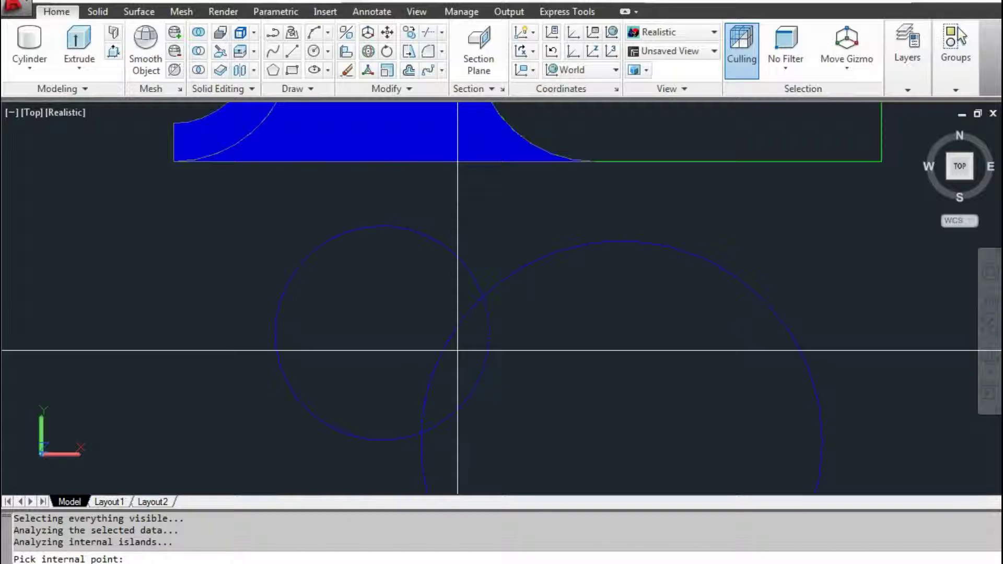
left_click(457, 350)
key("Return")
Select the new lens region to check it, then deselect it.
left_click(439, 351)
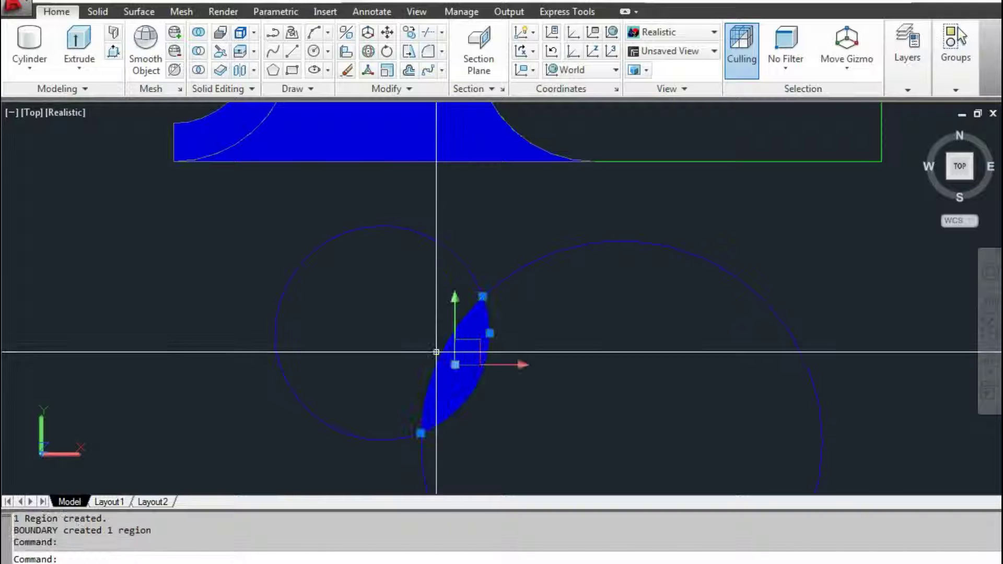
middle_click_drag(432, 356, 522, 279)
scroll(521, 280, "down", 2)
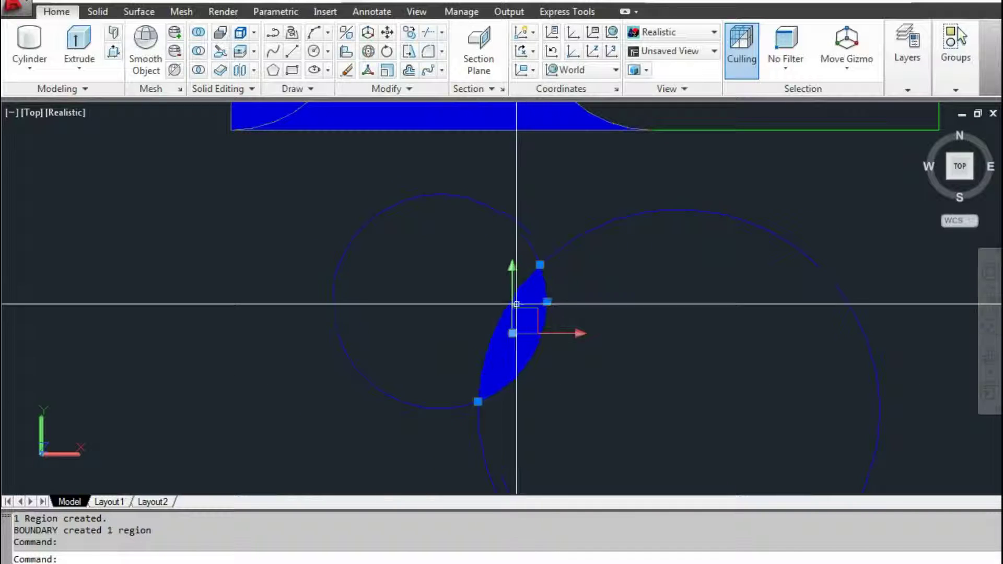
scroll(500, 314, "down", 2)
key("Escape")
left_click(716, 407)
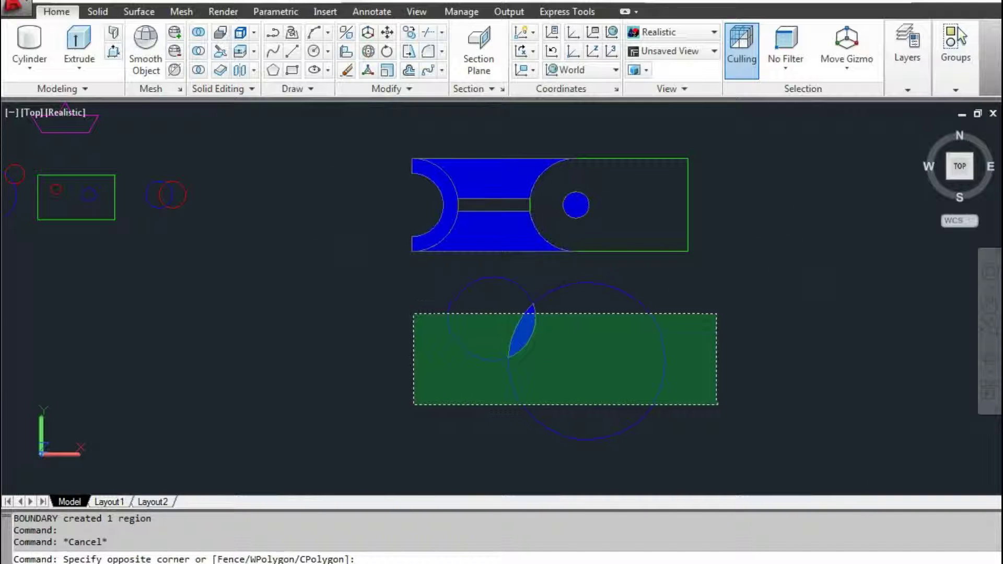
Erase the two test circles and the lens region with E.
left_click(414, 314)
type("e")
key("Return")
mouse_move(335, 280)
middle_mouse_down()
mouse_move(365, 302)
mouse_move(487, 308)
middle_mouse_up()
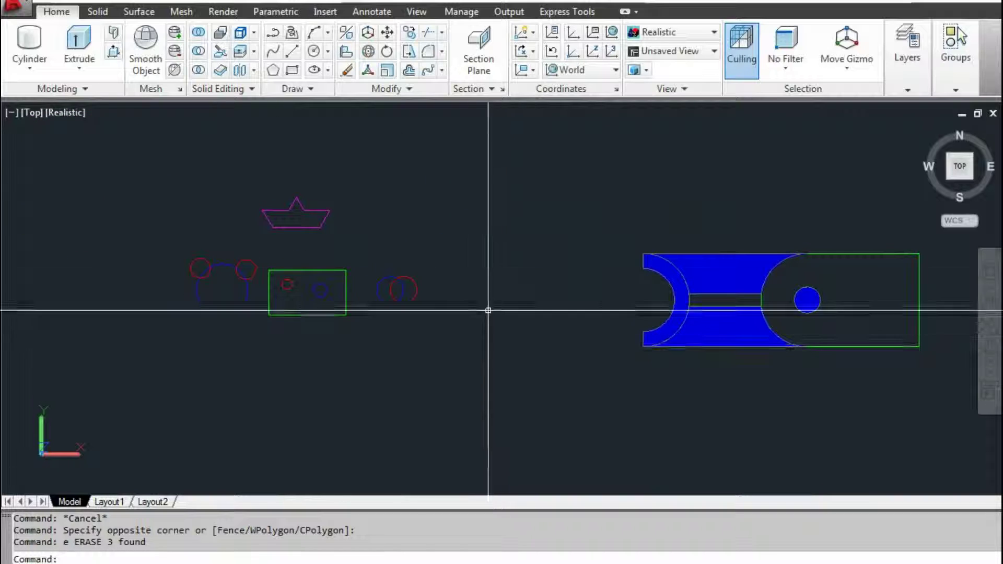
Convert the boat, bear-head, rectangle and circle sketches into nine regions with REGION.
left_click(298, 89)
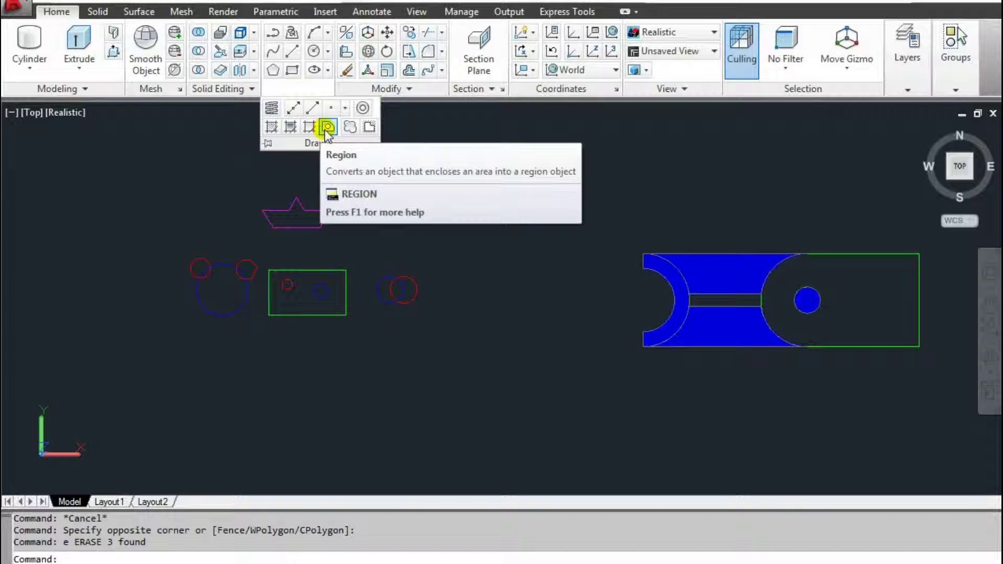
mouse_move(328, 127)
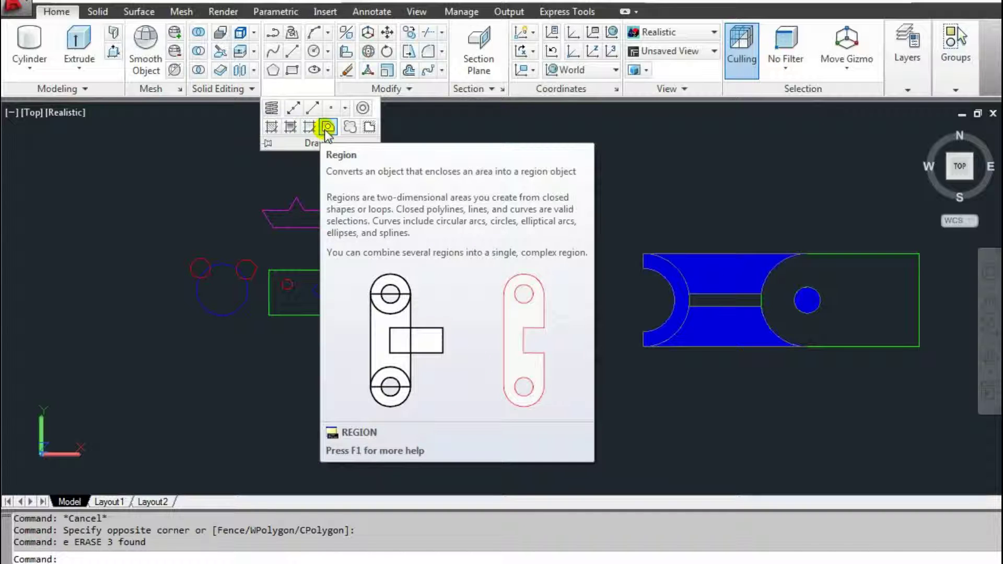
left_click(327, 128)
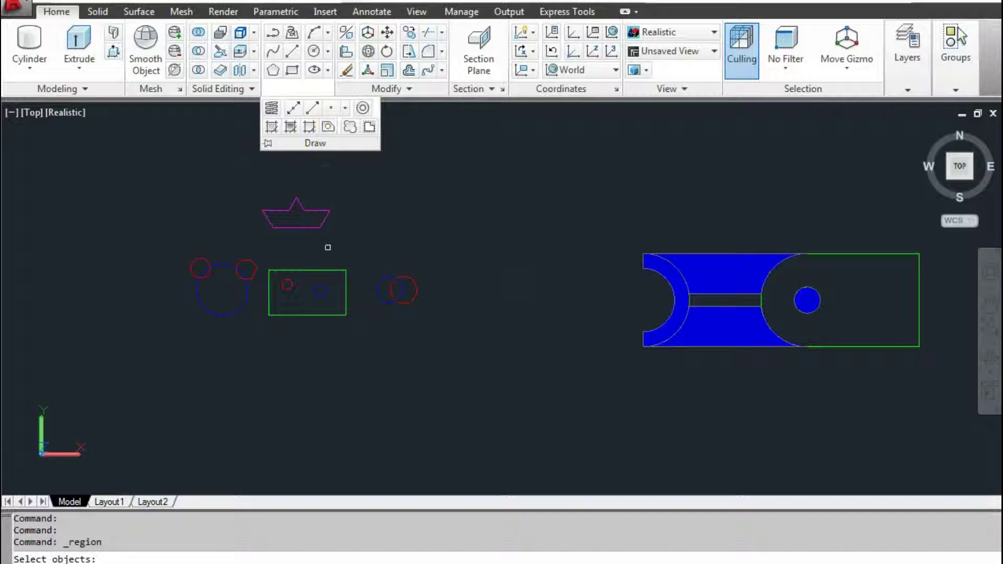
middle_click_drag(356, 255, 469, 263)
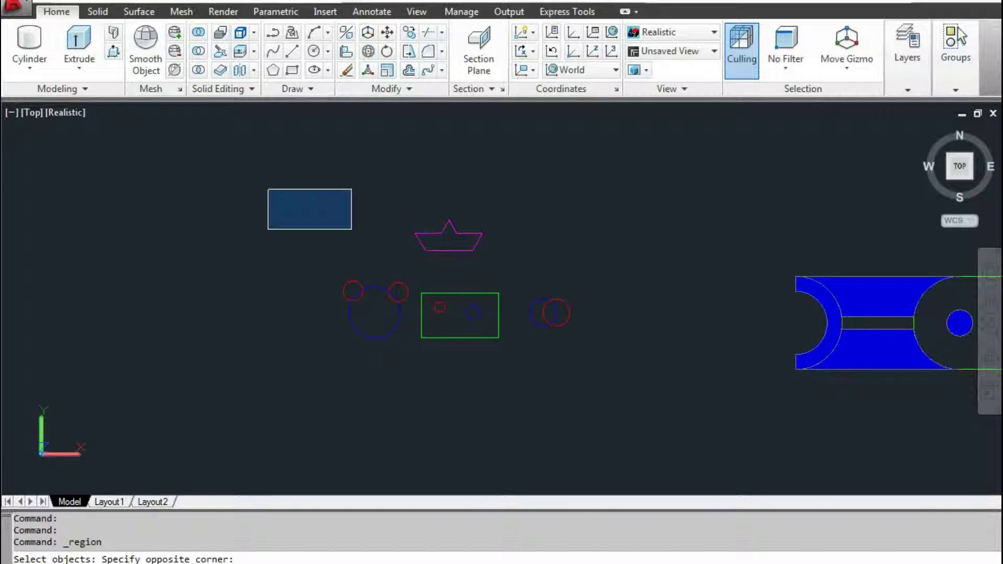
left_click(620, 372)
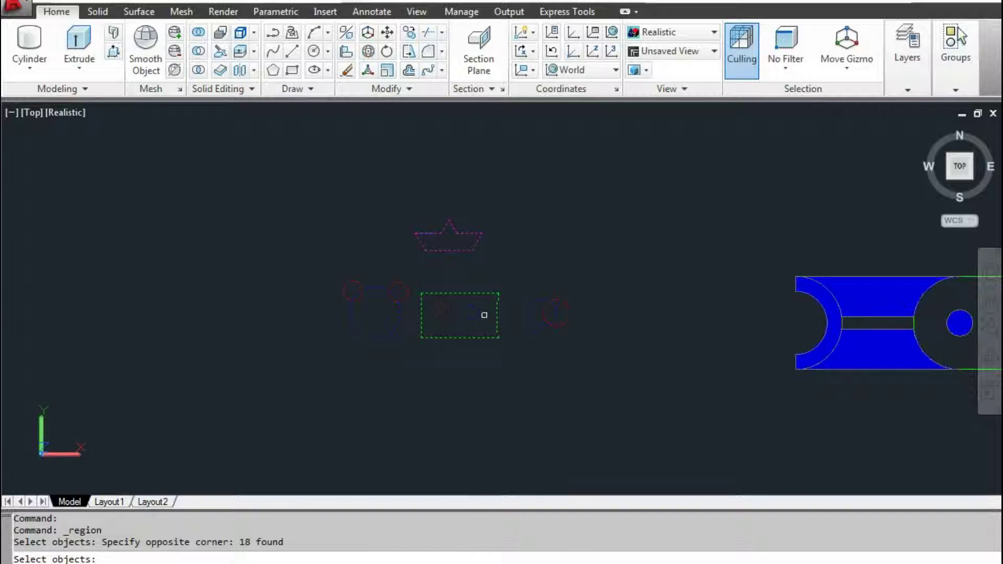
key("Return")
scroll(449, 308, "up", 3)
left_click(454, 305)
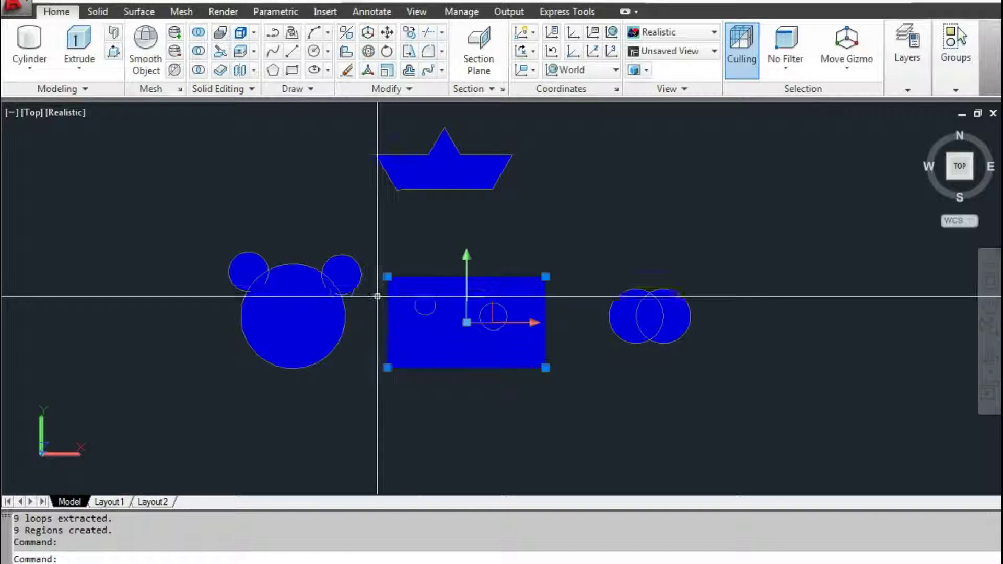
scroll(378, 309, "down", 2)
key("Escape")
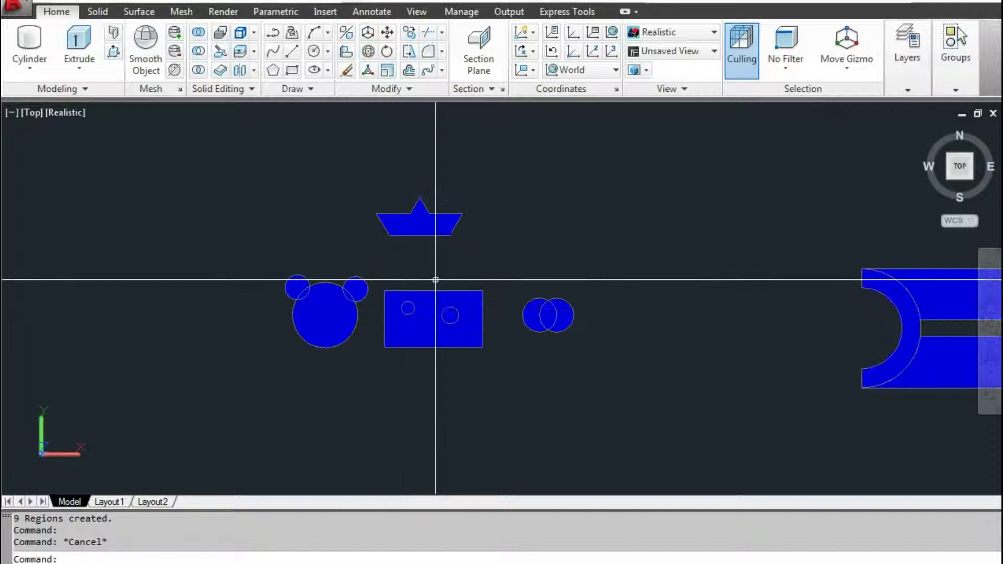
left_click(694, 37)
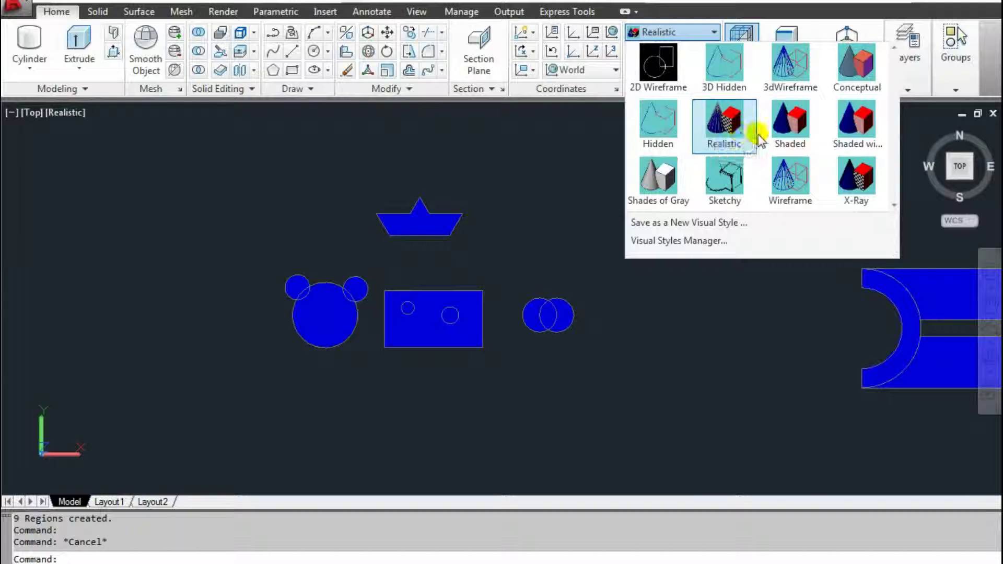
Switch to the Shaded with edges visual style and zoom in on the blue regions.
left_click(852, 135)
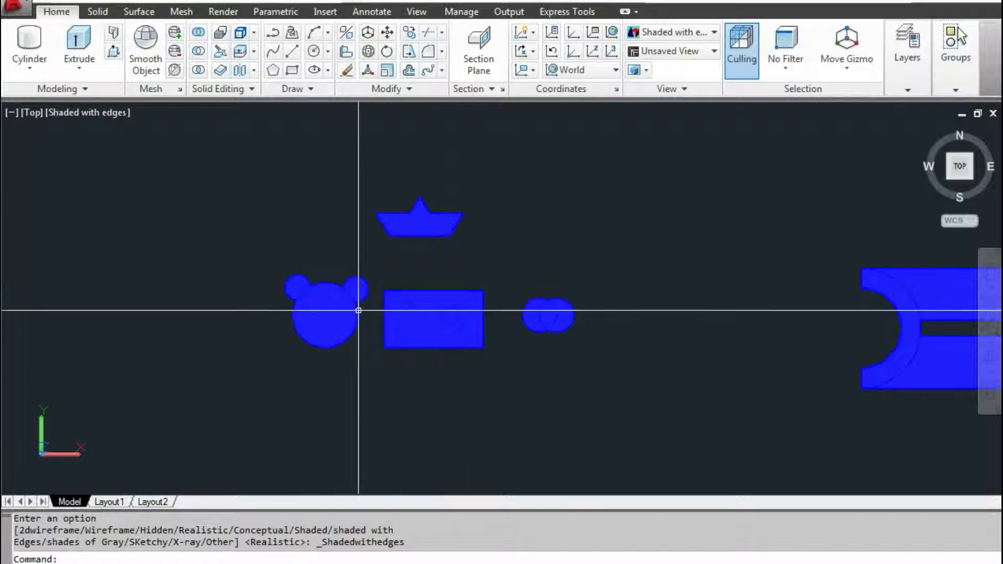
scroll(395, 316, "up", 5)
scroll(449, 285, "down", 2)
scroll(447, 282, "down", 2)
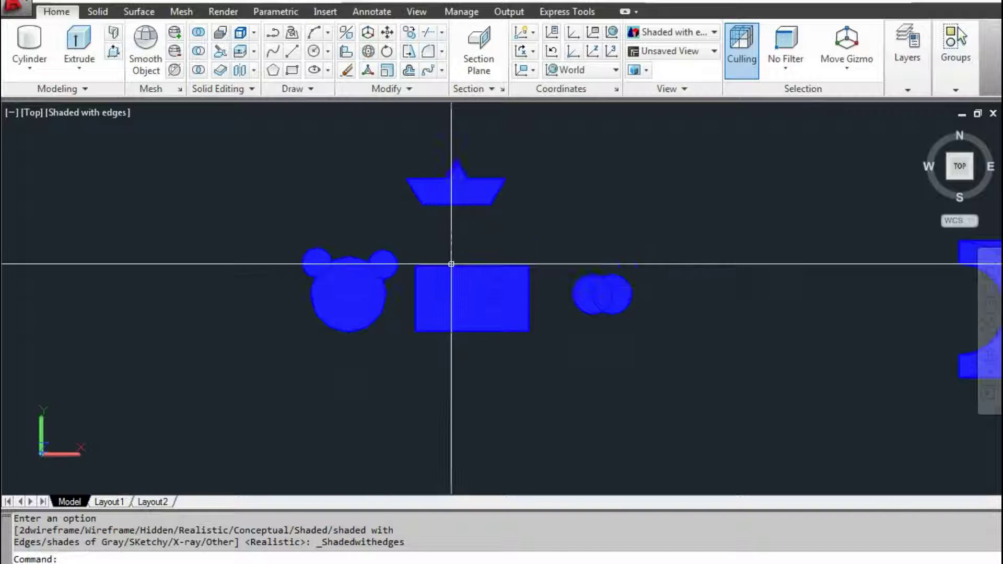
key("Escape")
scroll(464, 265, "up", 3)
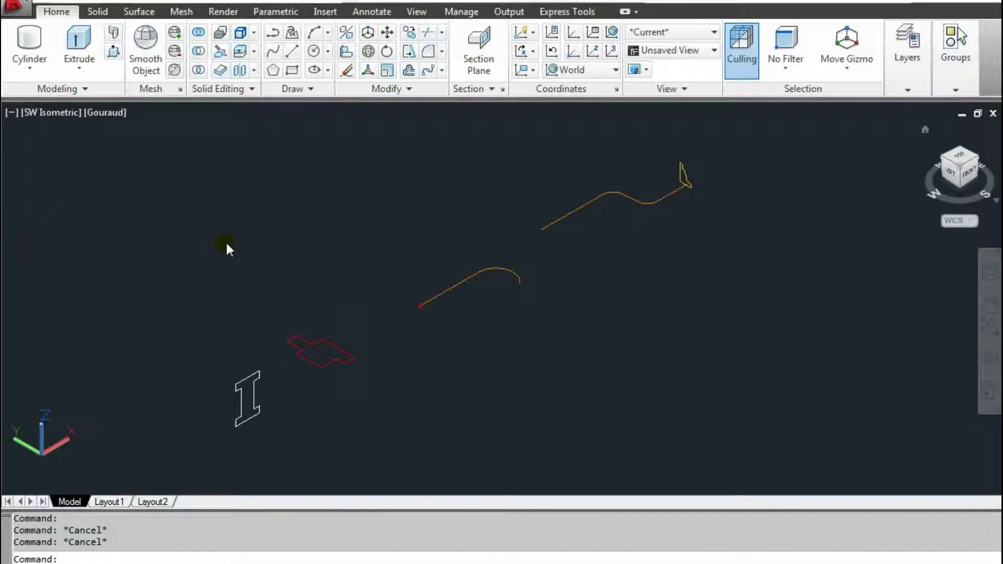
Pan, orbit and zoom to frame the I-shaped profile beside the red outline.
middle_click_drag(227, 244, 239, 320)
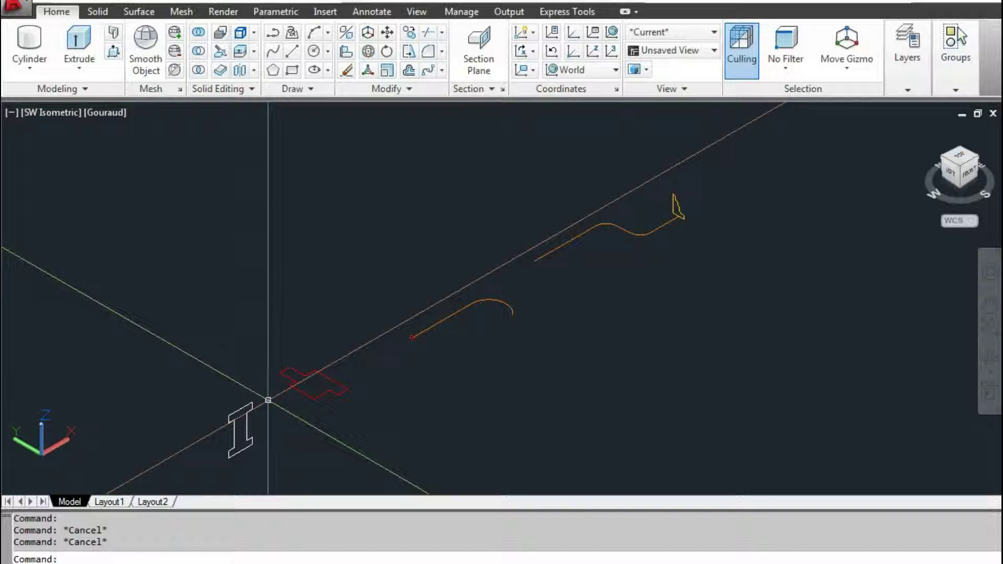
mouse_move(268, 400)
middle_mouse_down("shift")
mouse_move(188, 113)
mouse_move(215, 285)
mouse_move(275, 471)
mouse_move(222, 399)
mouse_move(403, 369)
mouse_move(301, 341)
mouse_move(277, 298)
mouse_move(340, 350)
mouse_move(376, 280)
mouse_move(377, 324)
middle_mouse_up("shift")
scroll(368, 262, "up", 2)
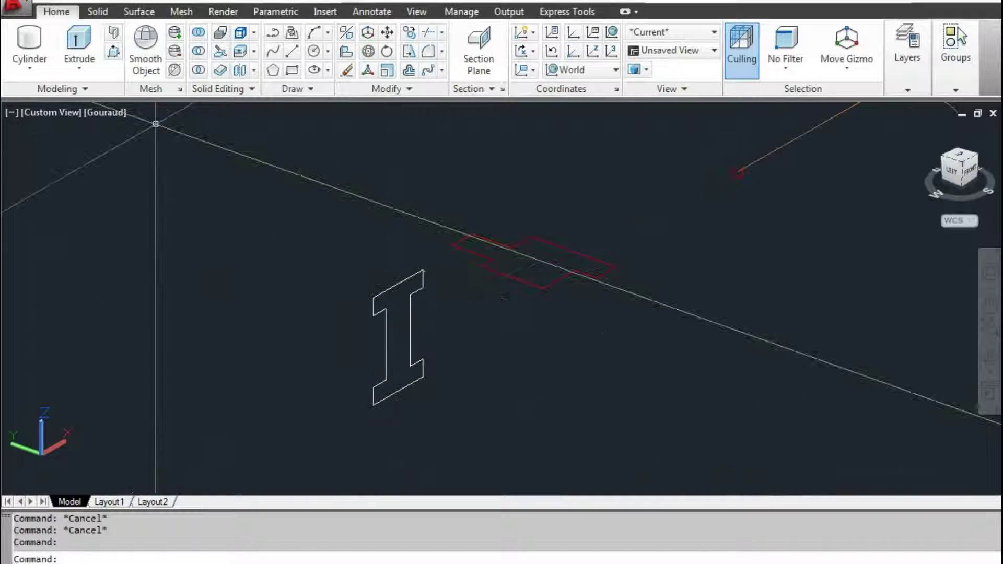
Extrude the I-shaped profile 100 units into a solid I-beam and orbit to inspect it.
left_click(79, 45)
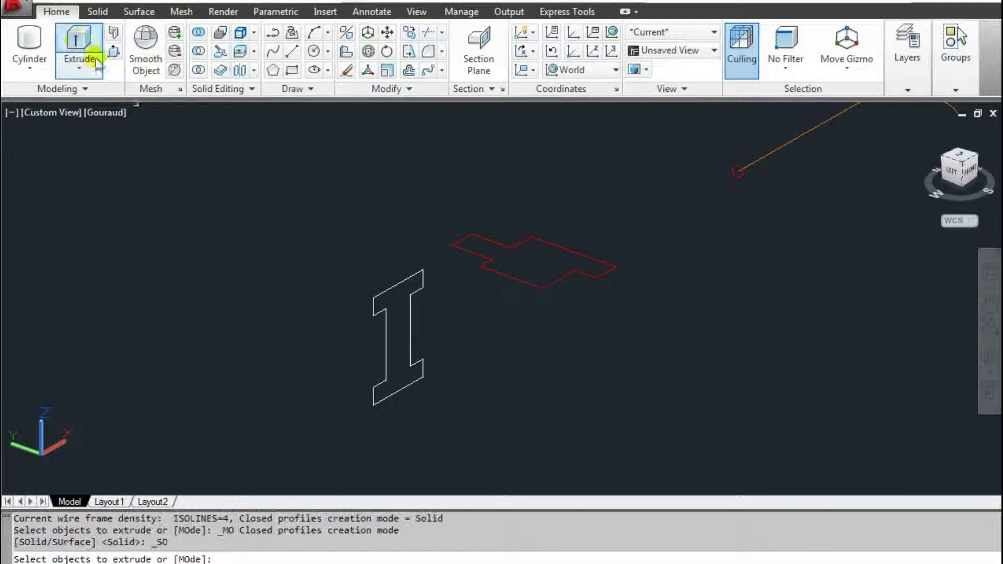
left_click(392, 287)
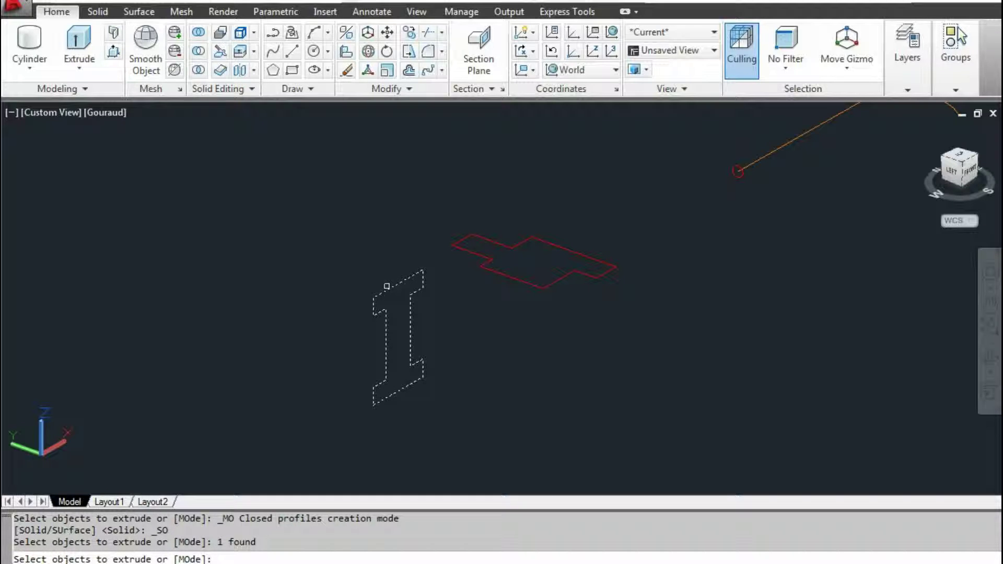
key("Return")
type("100")
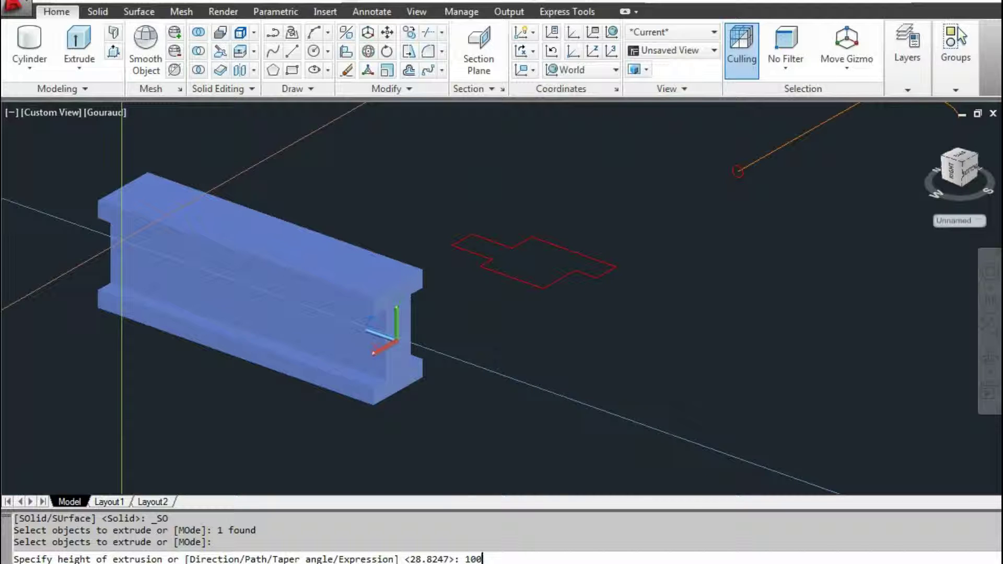
key("Return")
scroll(334, 313, "up", 3)
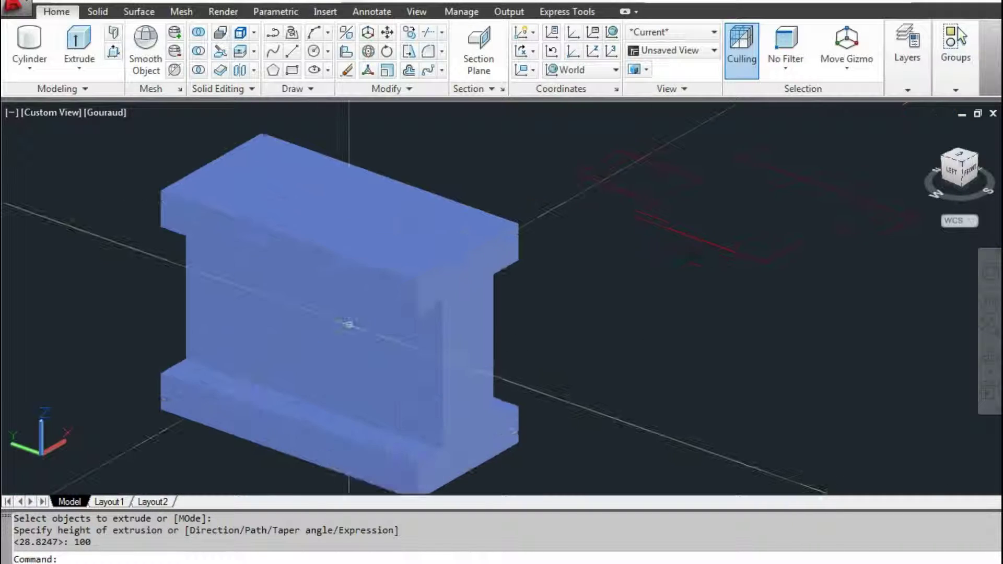
mouse_move(348, 325)
middle_mouse_down("shift")
mouse_move(328, 316)
mouse_move(358, 319)
mouse_move(370, 263)
middle_mouse_up("shift")
scroll(359, 287, "down", 3)
right_click(290, 254)
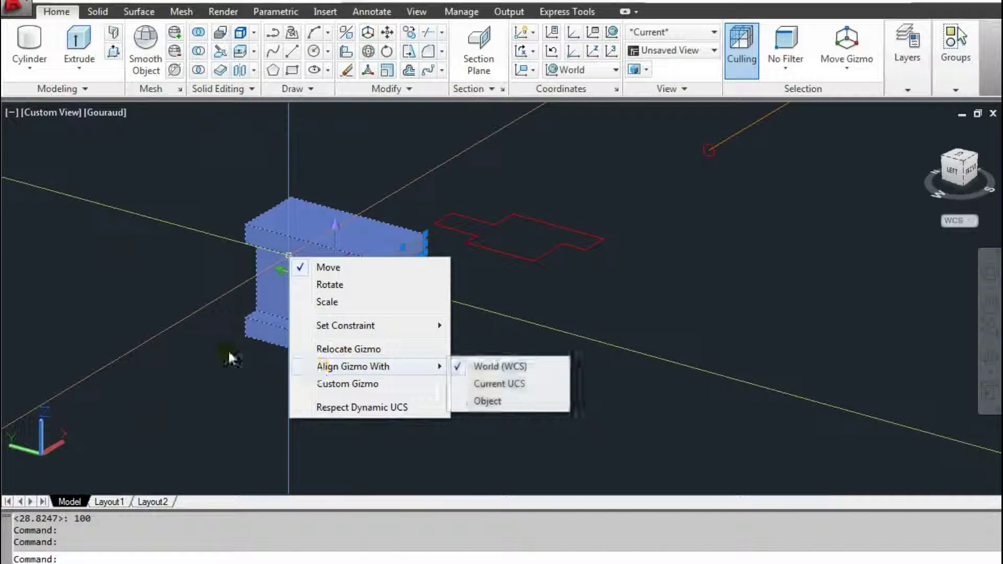
left_click(231, 354)
right_click(236, 288)
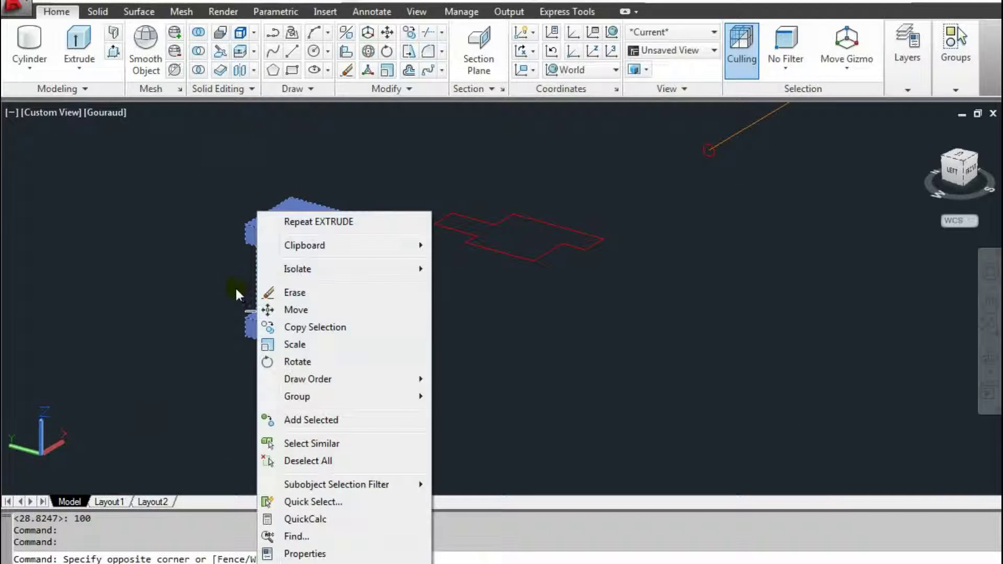
left_click(303, 554)
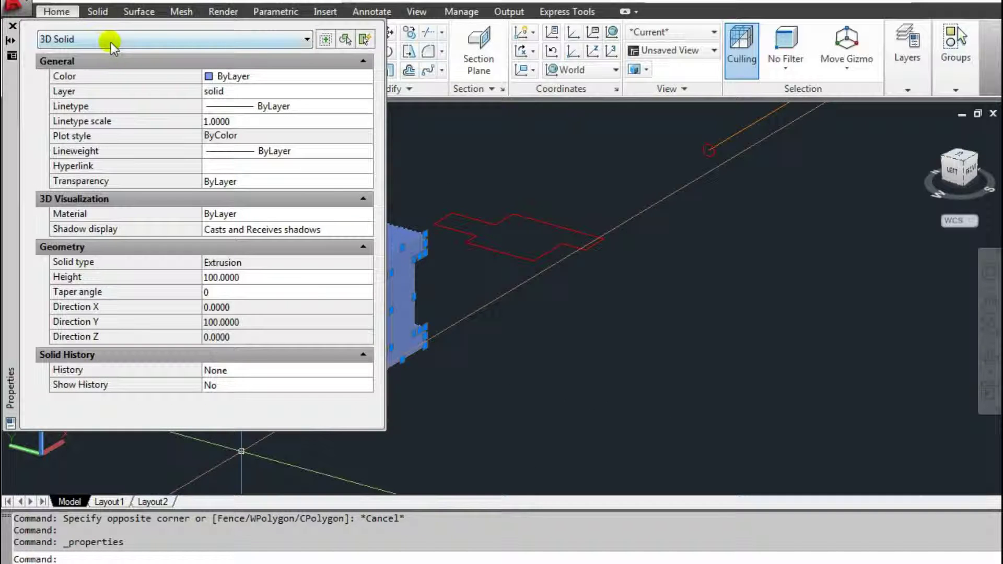
left_click(227, 281)
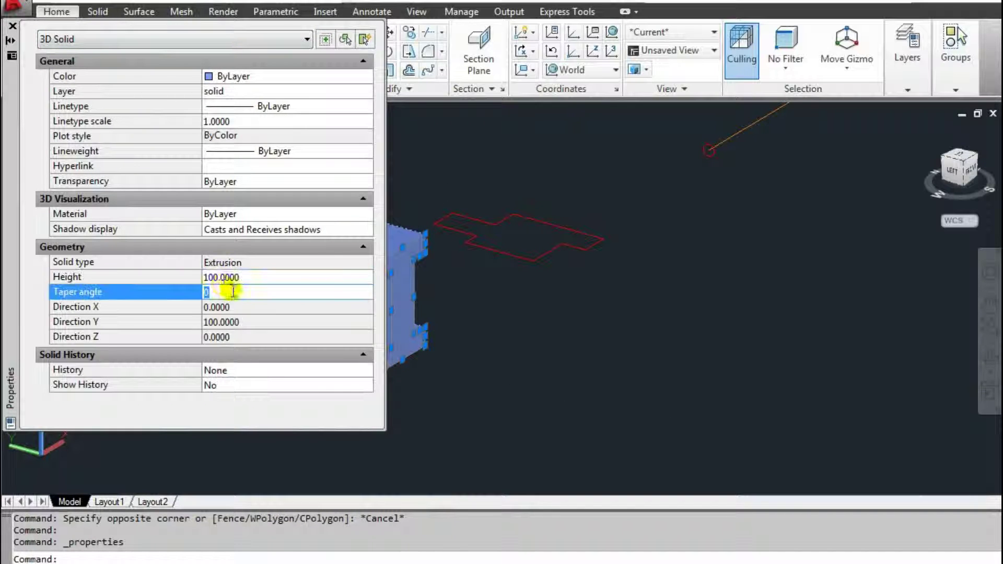
left_click(13, 25)
key("Escape")
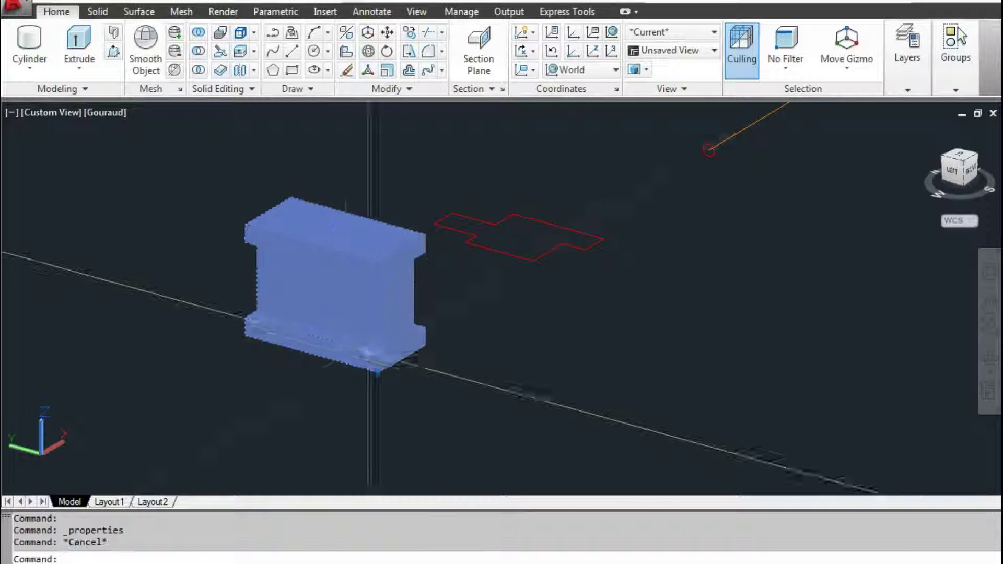
key("Escape")
Draw a rectangle with REC by picking two opposite corners.
scroll(600, 337, "down", 2)
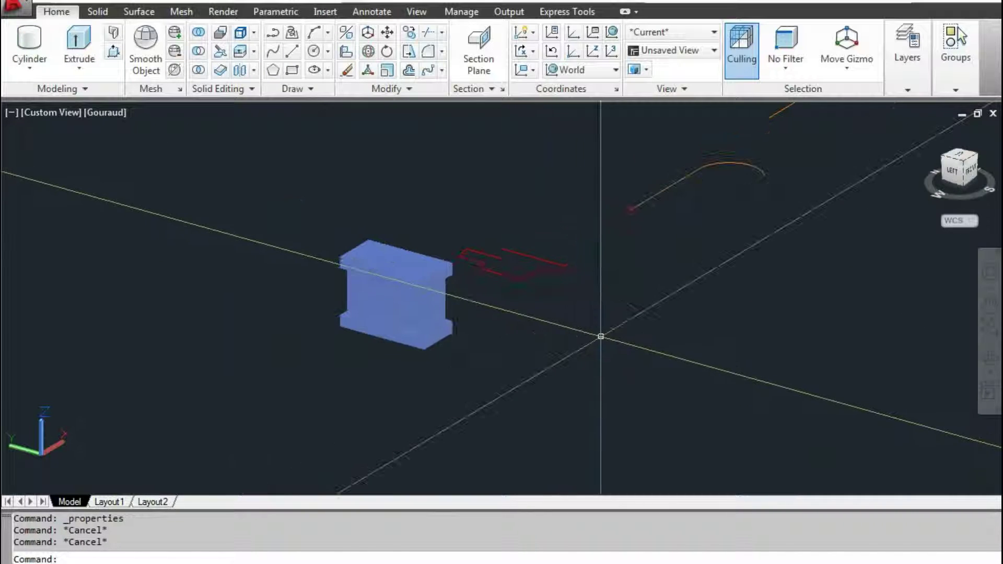
scroll(600, 336, "up", 3)
type("rec")
key("Return")
left_click(589, 298)
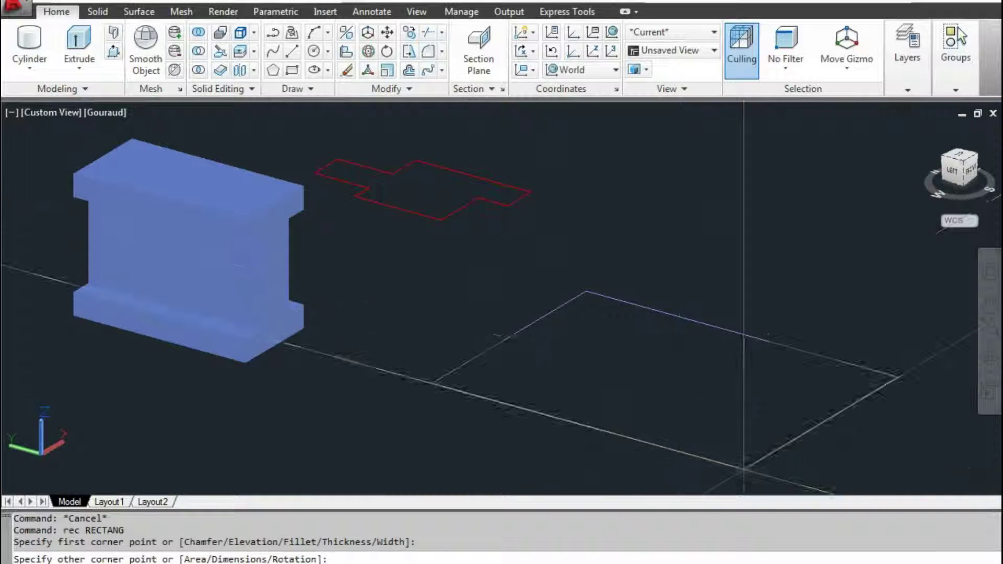
scroll(588, 329, "down", 3)
scroll(589, 329, "up", 3)
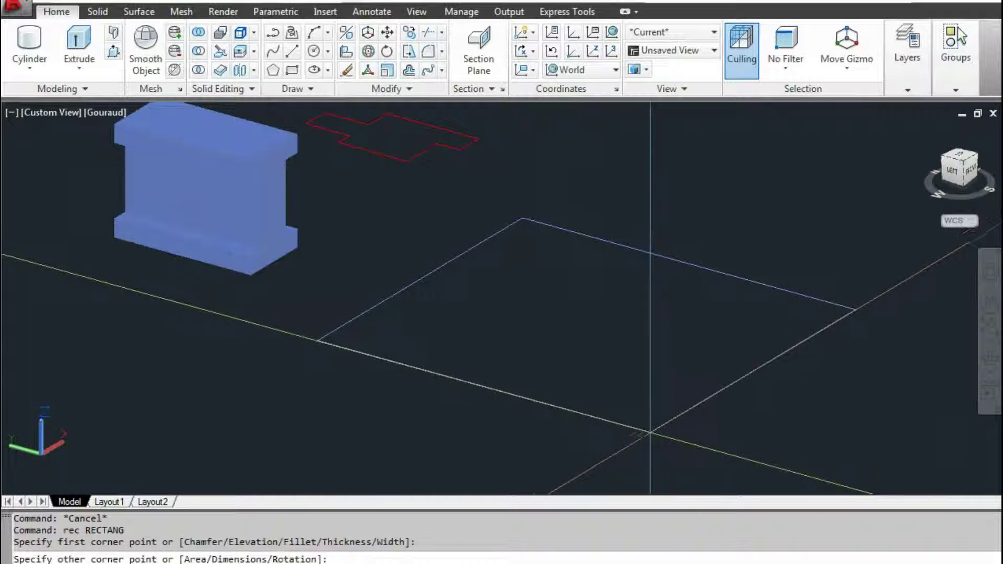
left_click(655, 439)
key("Escape")
Offset the rectangle through a picked point to create a smaller inner copy.
type("o")
key("Return")
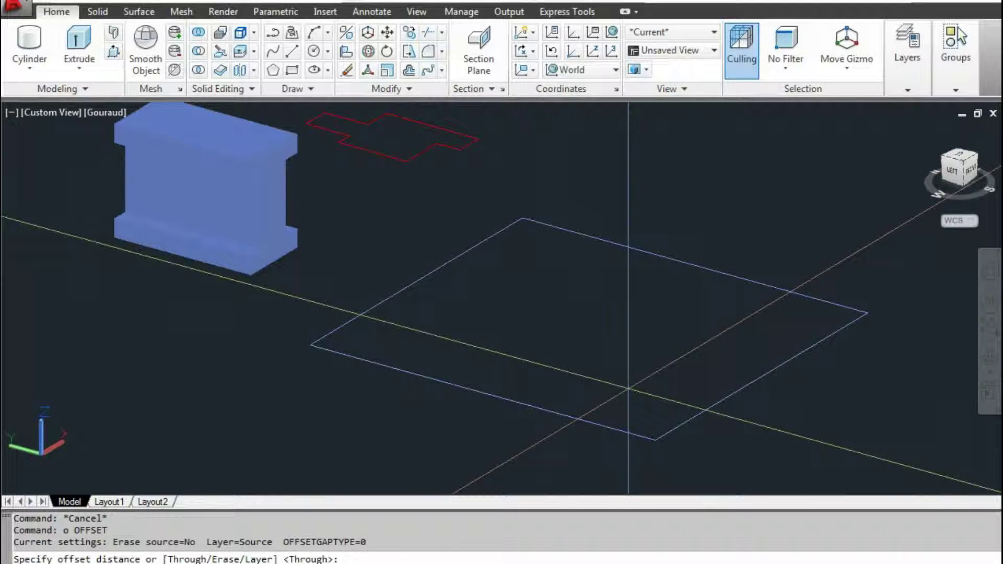
key("Return")
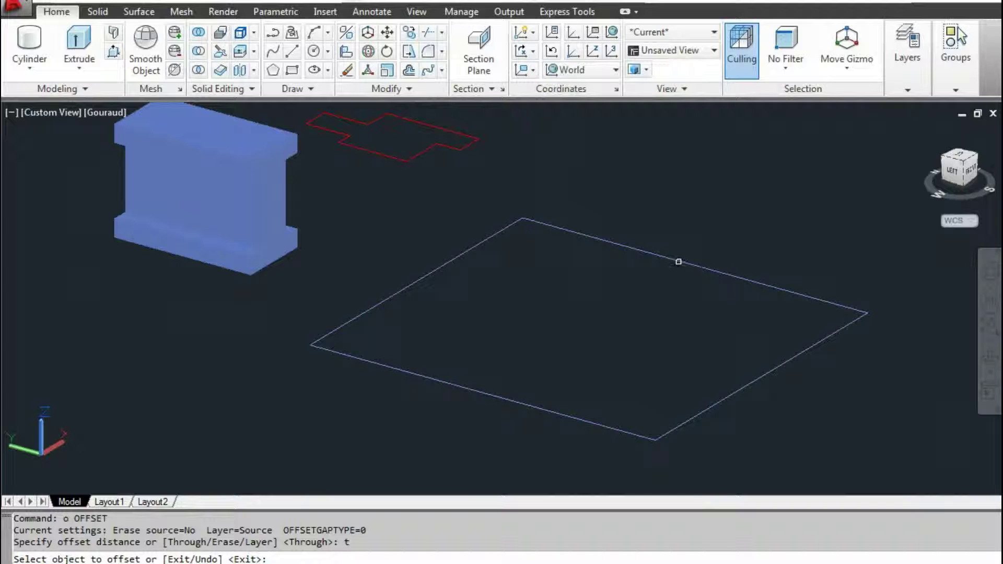
left_click(678, 262)
key("Return")
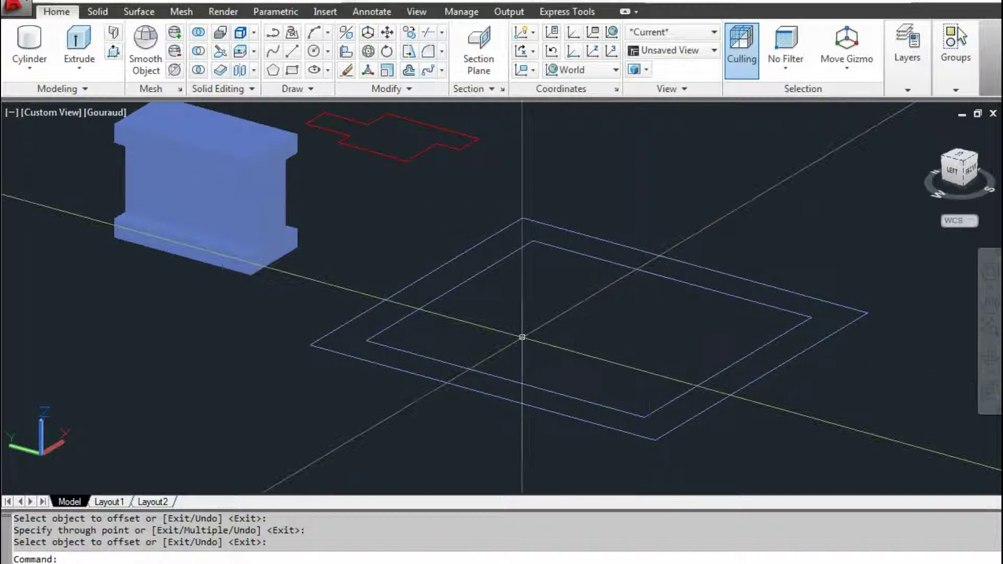
scroll(522, 336, "down", 3)
Select both rectangles for extrusion, then cancel so they stay flat.
left_click(78, 40)
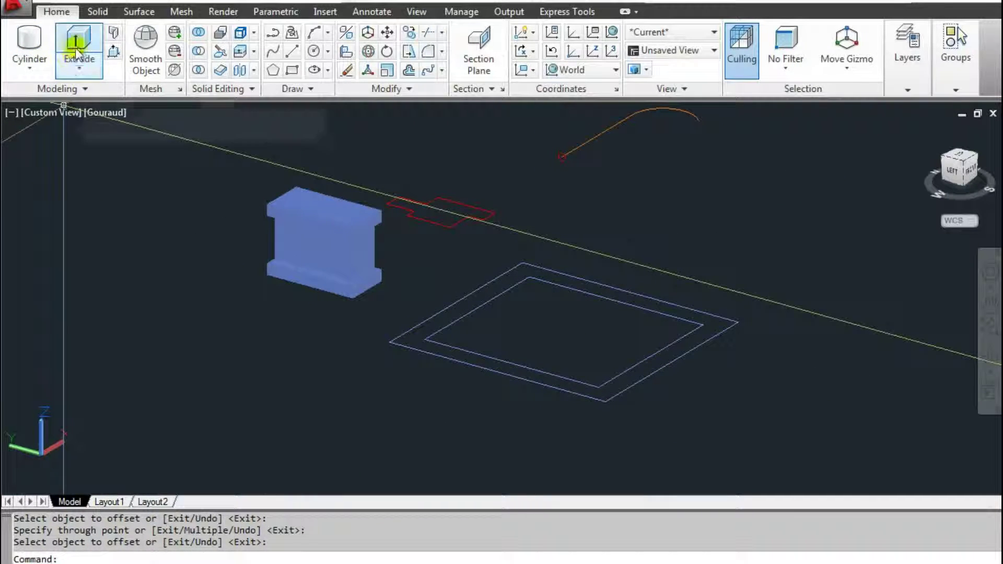
scroll(469, 382, "up", 2)
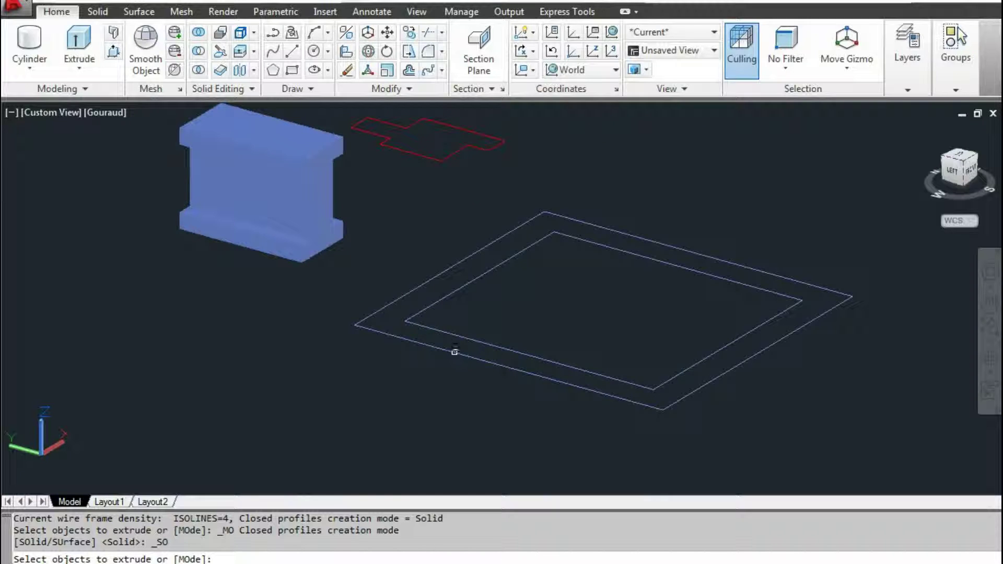
left_click(463, 355)
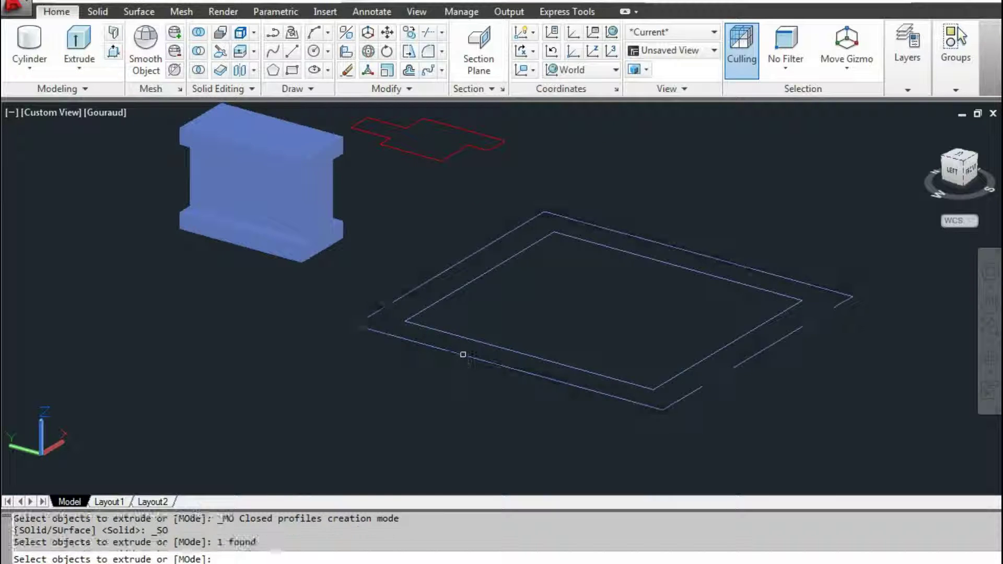
left_click(462, 339)
key("Return")
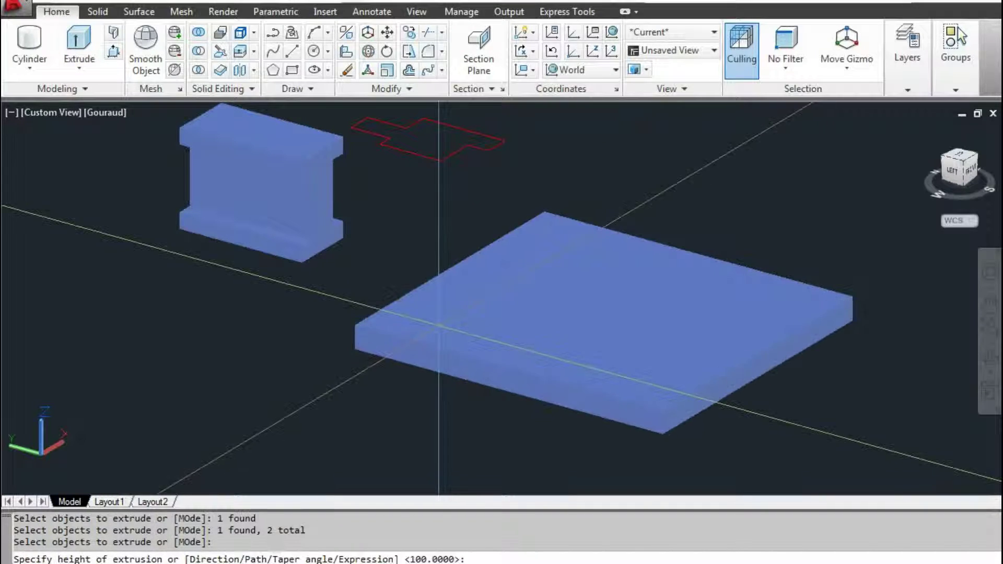
scroll(463, 318, "down", 3)
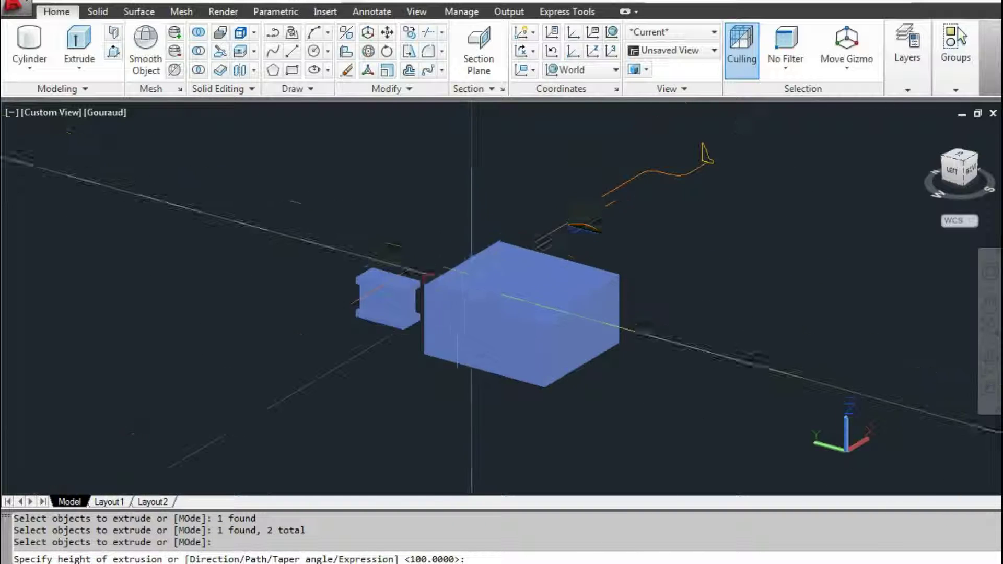
scroll(468, 329, "up", 3)
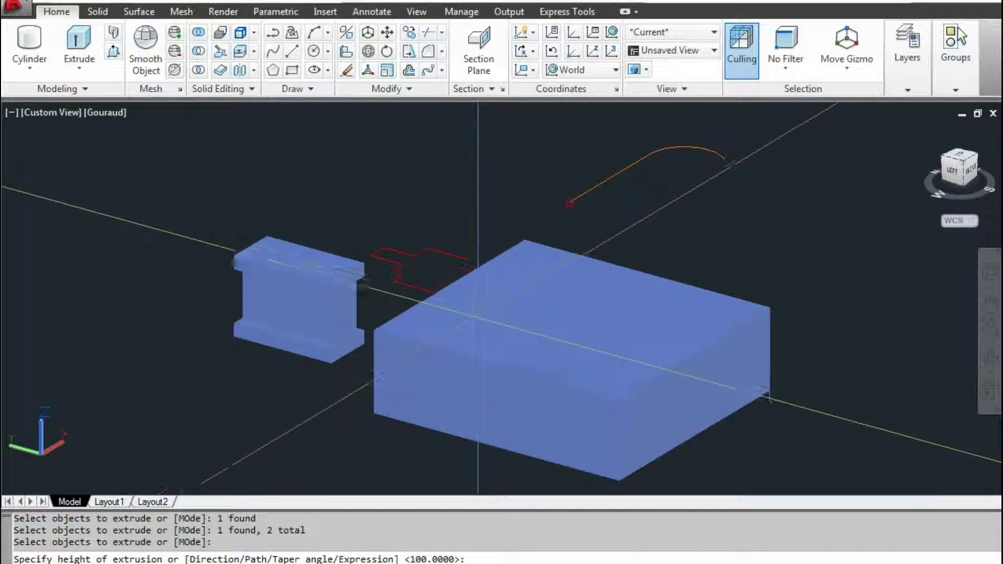
key("Escape")
key("Escape")
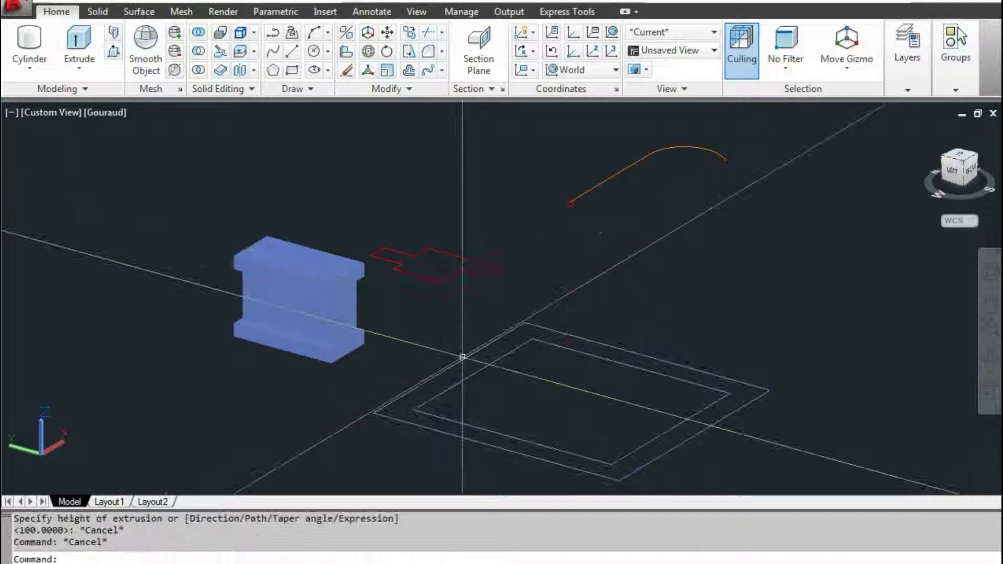
key("Escape")
scroll(459, 342, "up", 2)
scroll(459, 343, "up", 2)
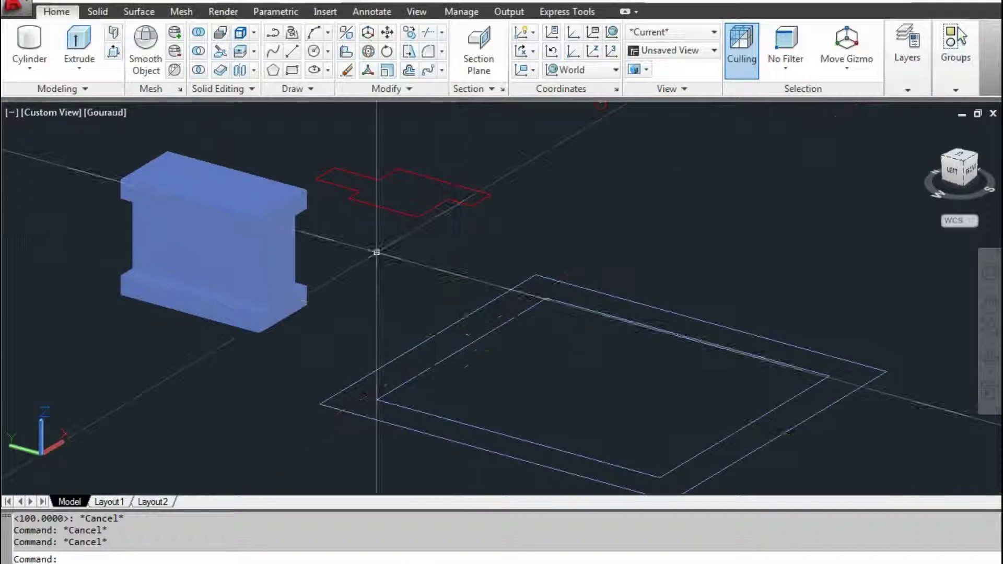
Create boundary regions by picking inside the rectangle, then check the new region.
left_click(299, 92)
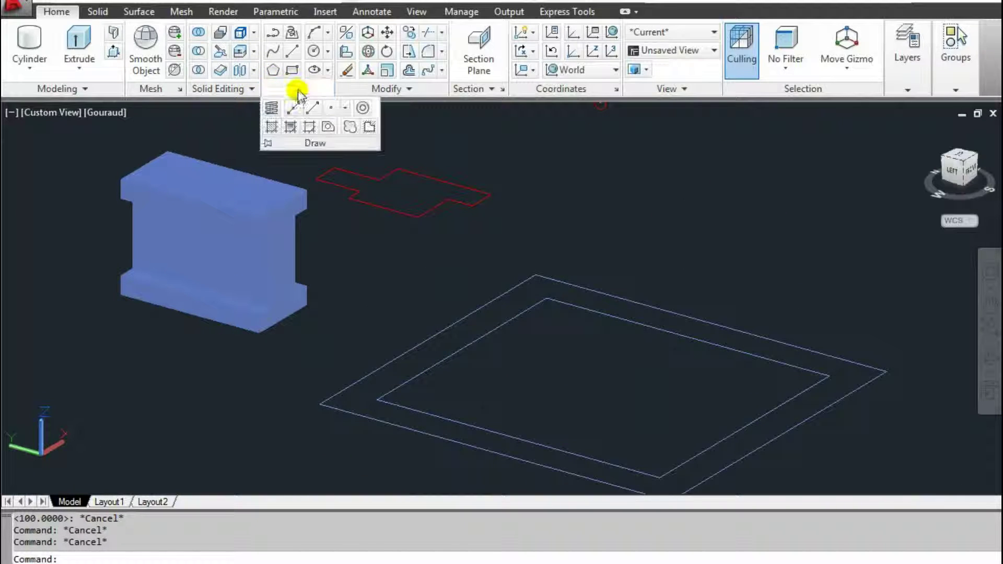
left_click(309, 127)
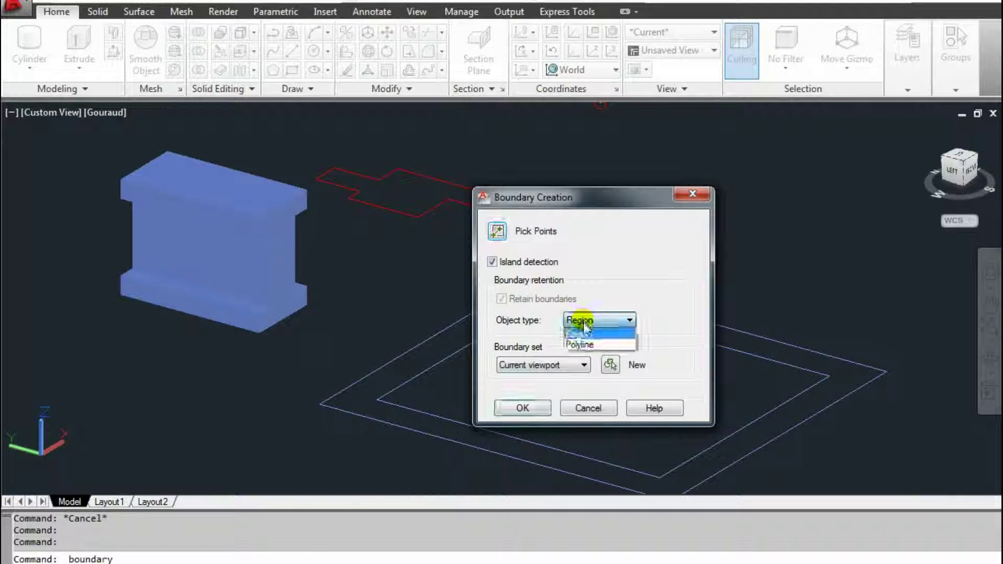
left_click(504, 244)
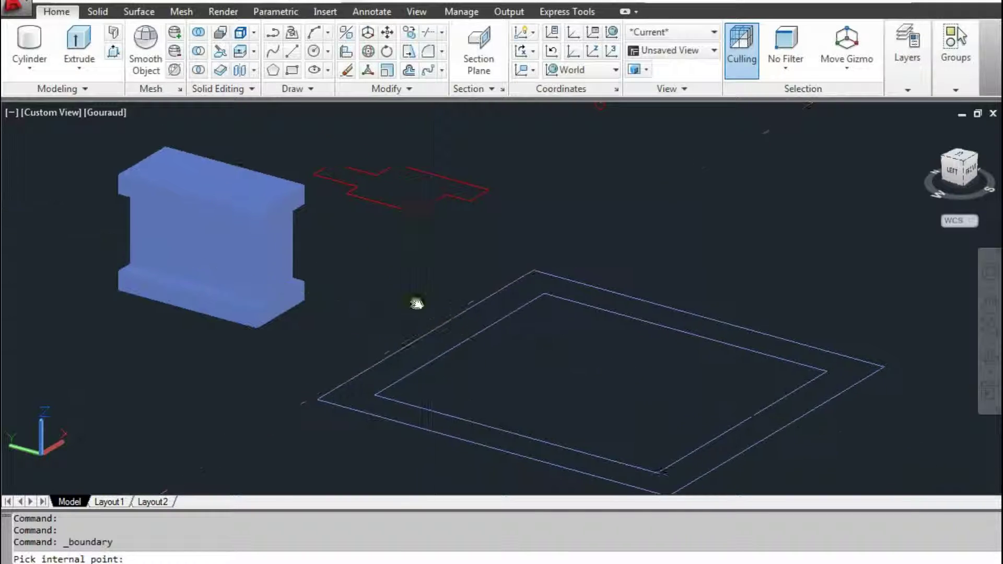
middle_click_drag(430, 359, 378, 280)
left_click(378, 279)
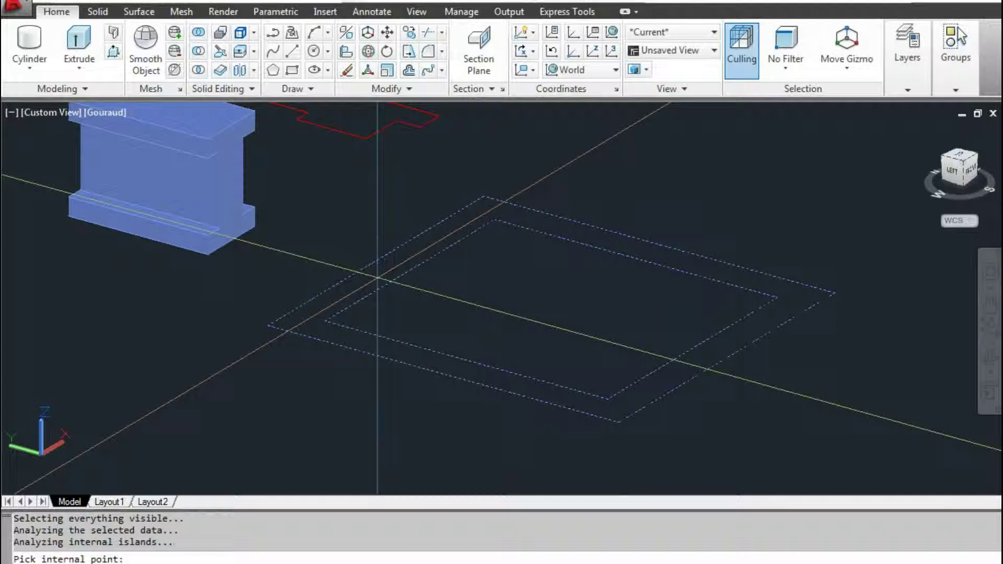
key("Return")
left_click(351, 291)
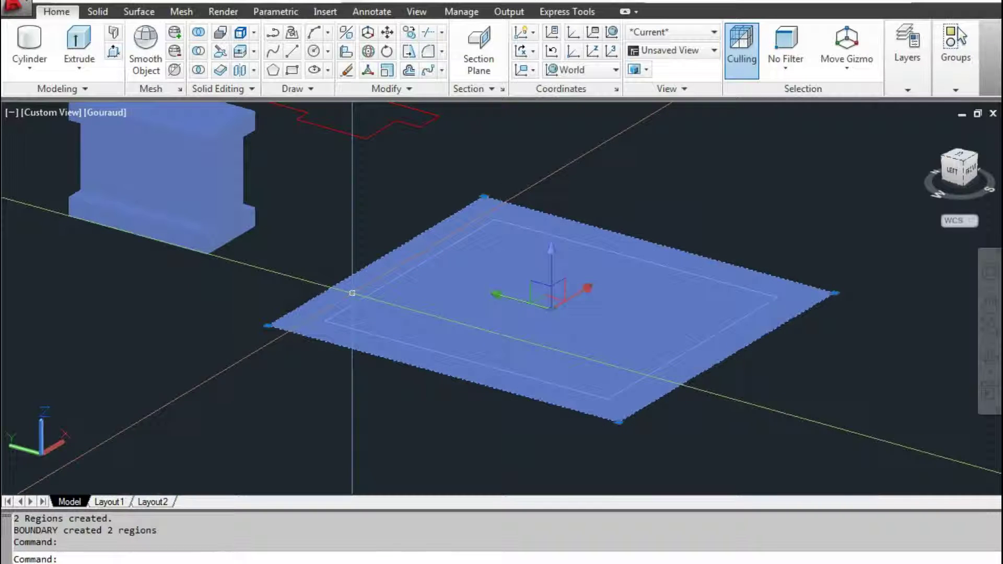
key("Escape")
left_click(376, 320)
key("Escape")
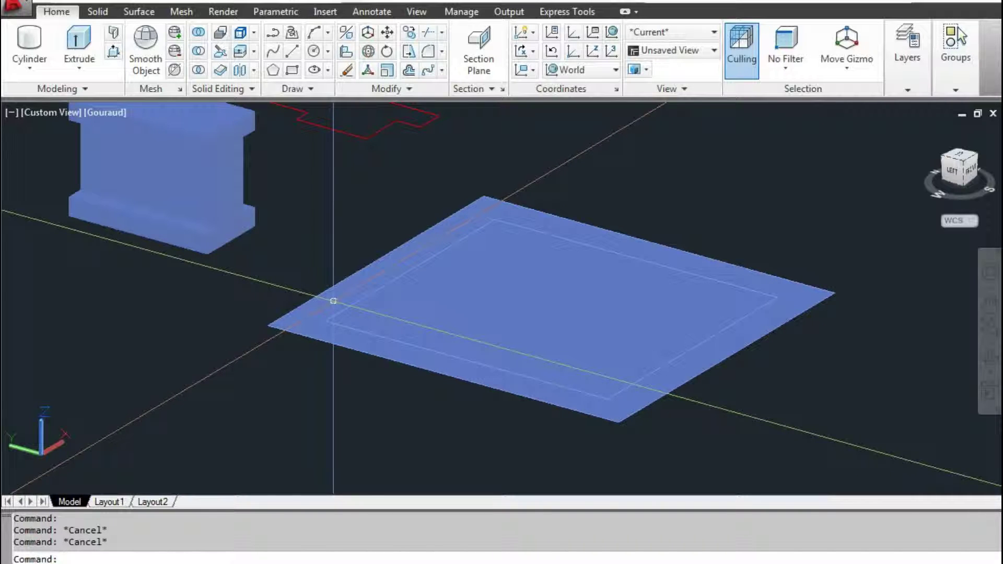
Start extruding the plate region, then cancel the extrusion.
type("ext")
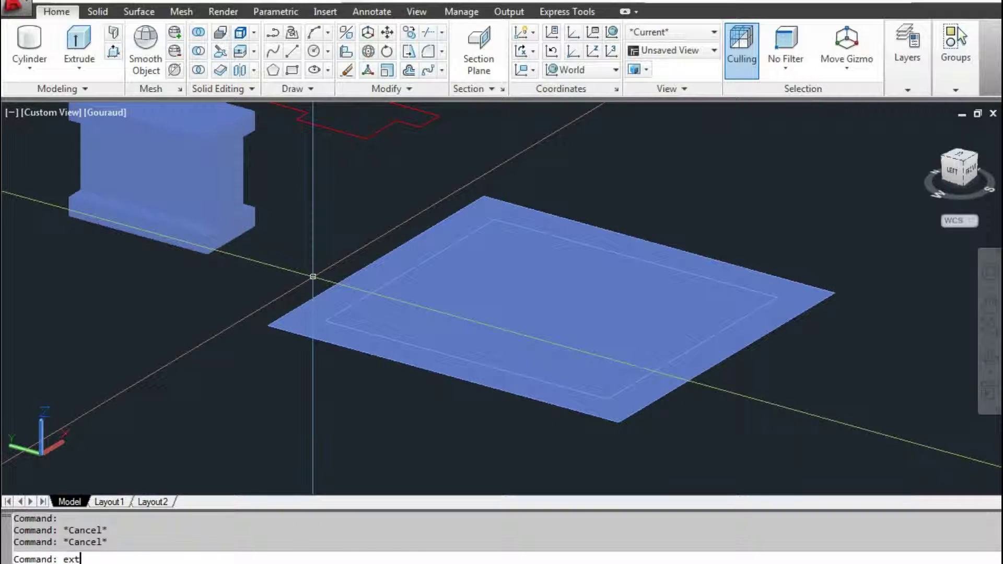
key("Return")
left_click(335, 300)
left_click(337, 303)
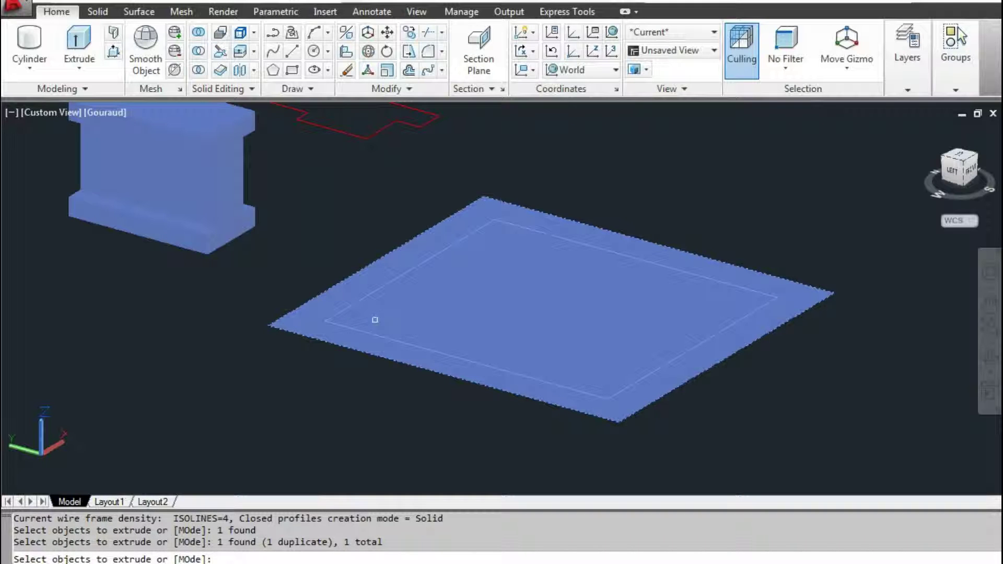
key("Return")
key("Escape")
key("Escape")
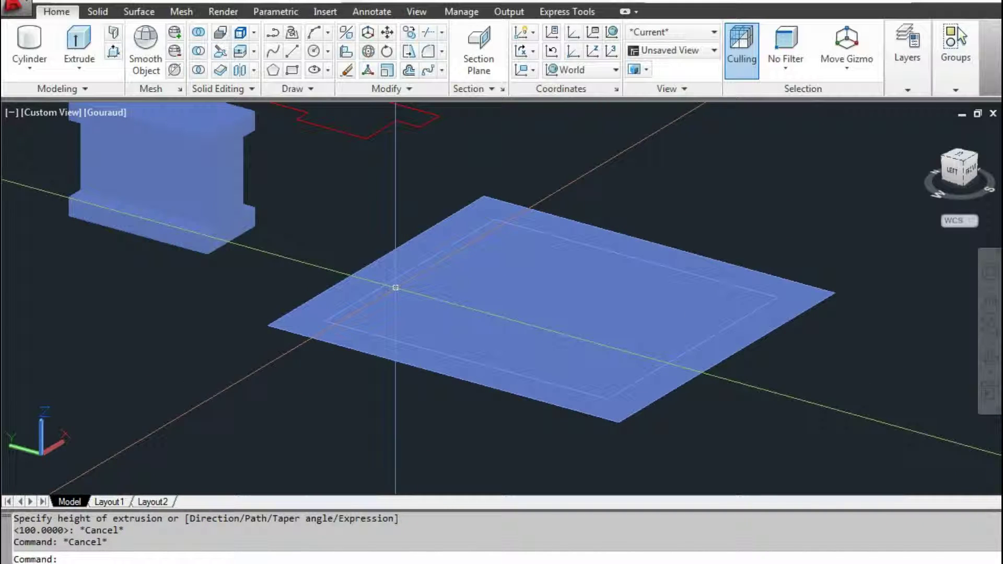
scroll(396, 288, "down", 3)
Crossing-window the plate and erase its four objects.
left_click(656, 430)
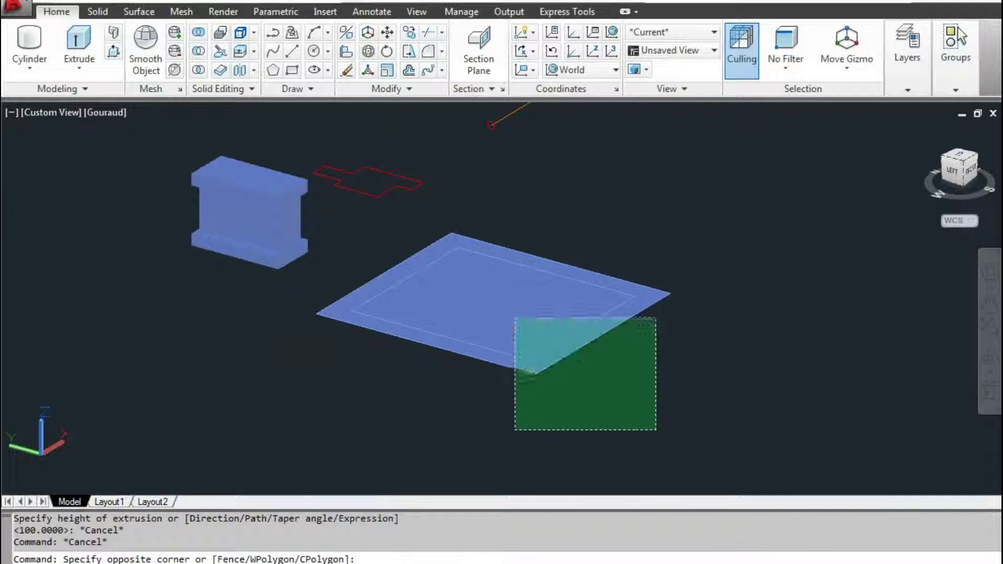
scroll(501, 339, "up", 3)
key("Escape")
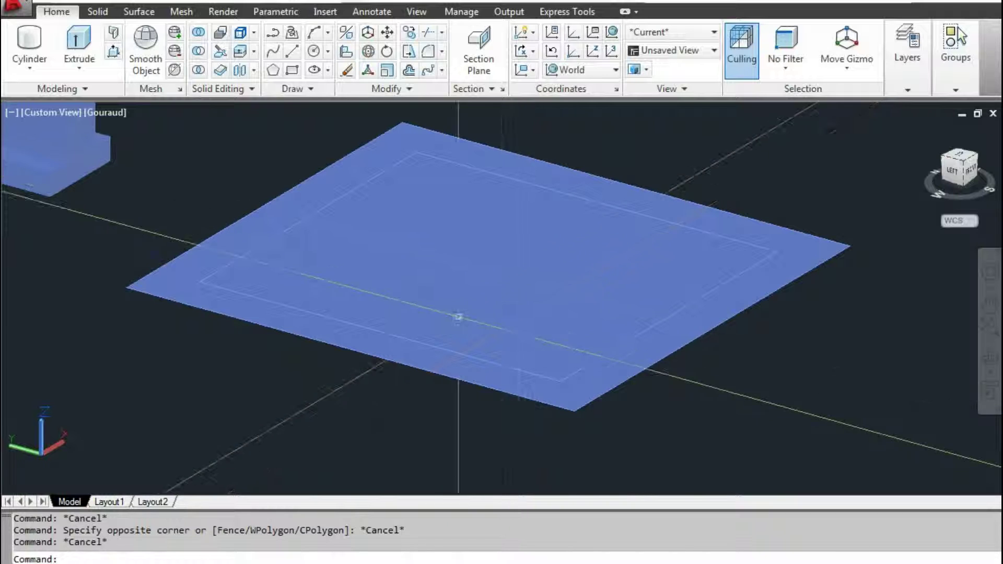
scroll(443, 322, "down", 2)
left_click(448, 330)
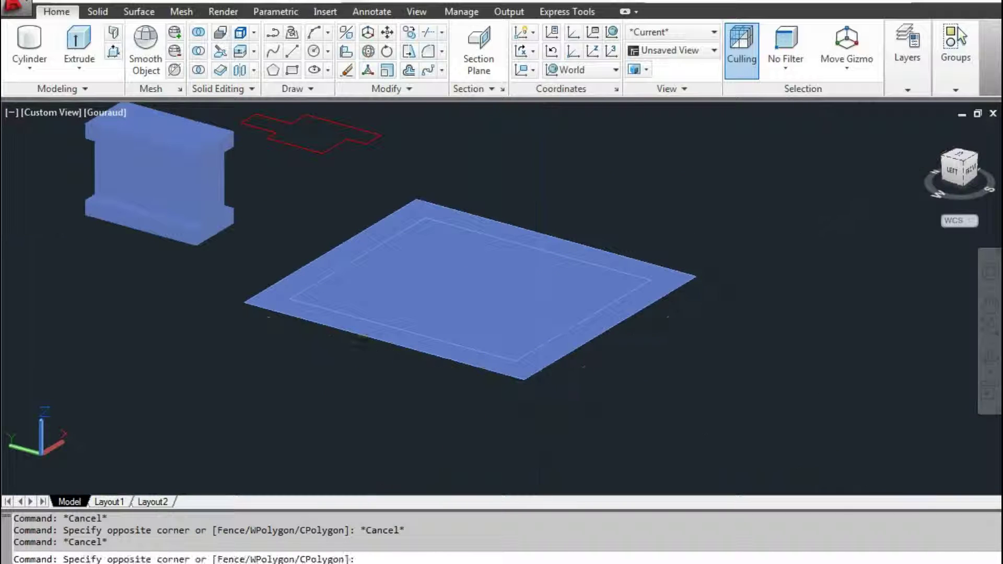
left_click(502, 396)
type("e")
key("Return")
Start an extrusion in Solid mode and select the red stepped outline.
middle_click_drag(453, 298, 491, 385)
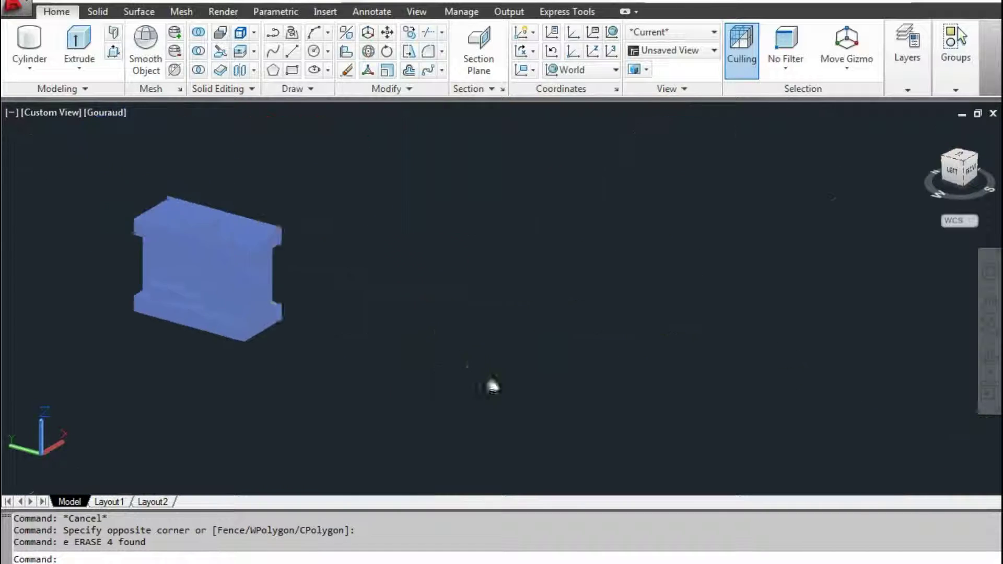
scroll(331, 304, "up", 5)
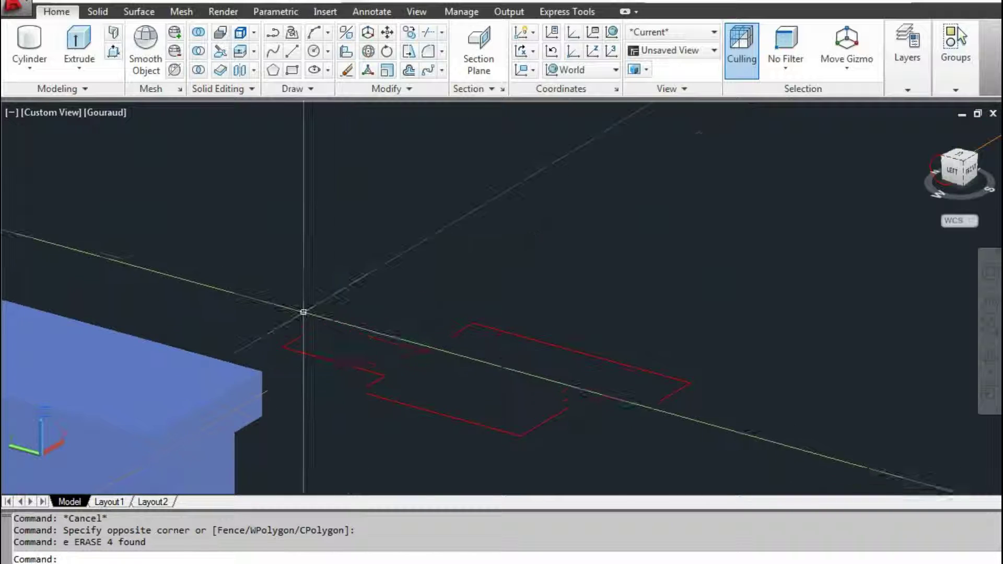
scroll(304, 315, "down", 2)
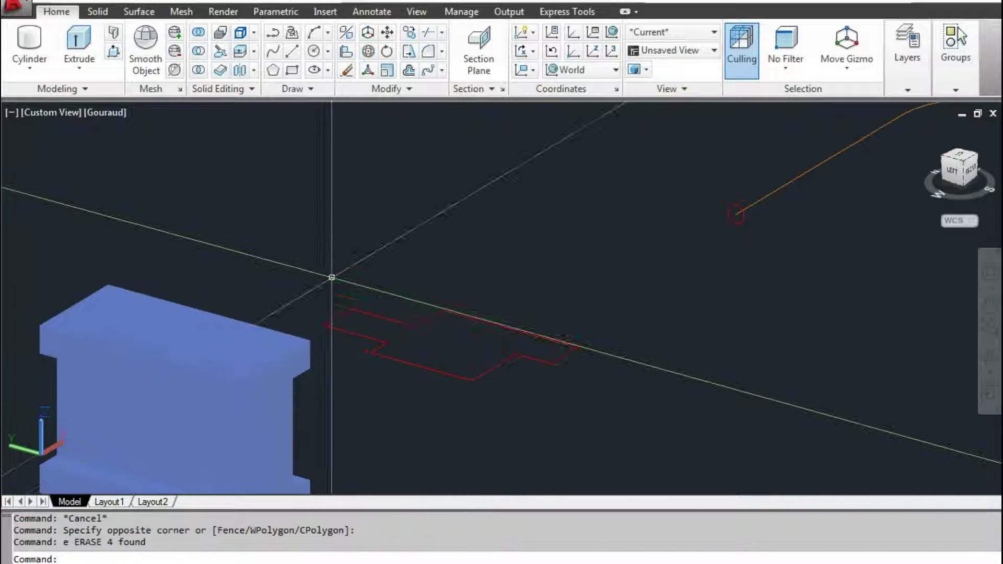
scroll(329, 274, "up", 2)
left_click(76, 38)
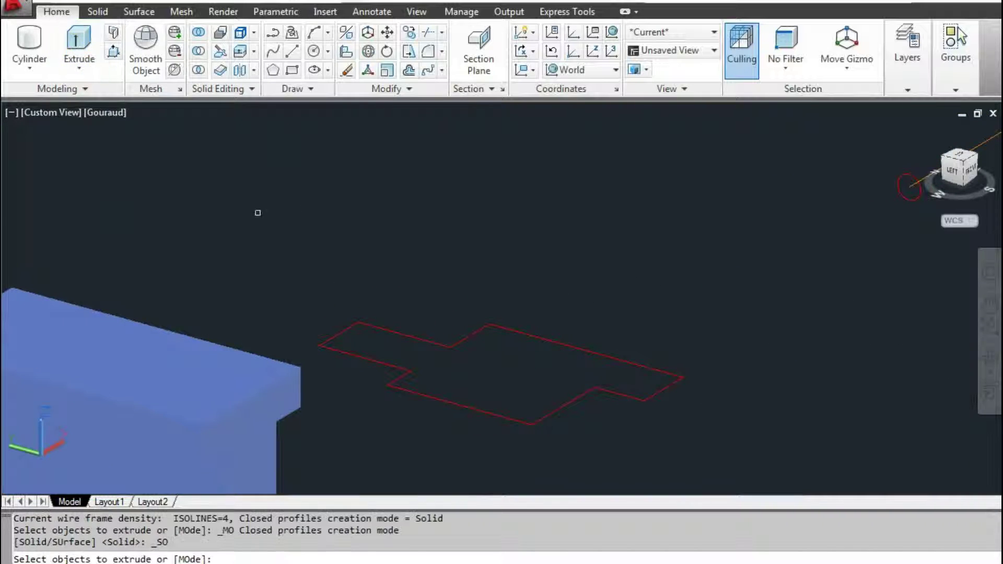
middle_click_drag(315, 353, 332, 299)
type("mo")
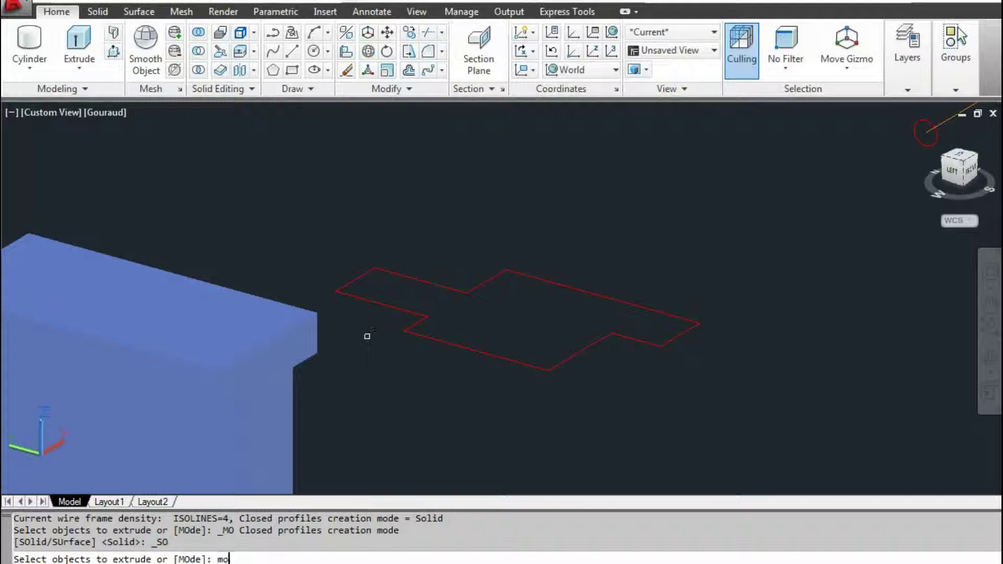
key("Return")
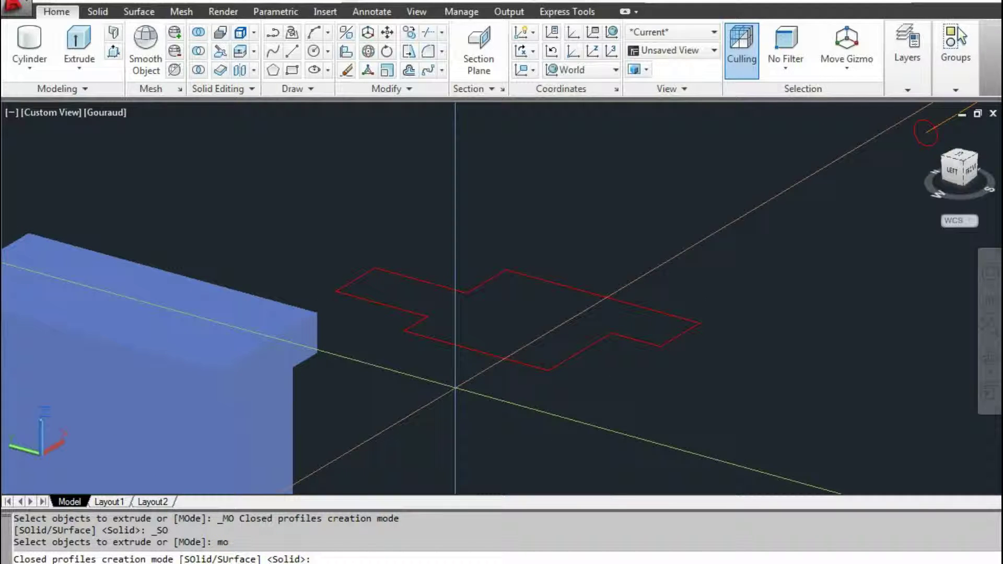
key("Return")
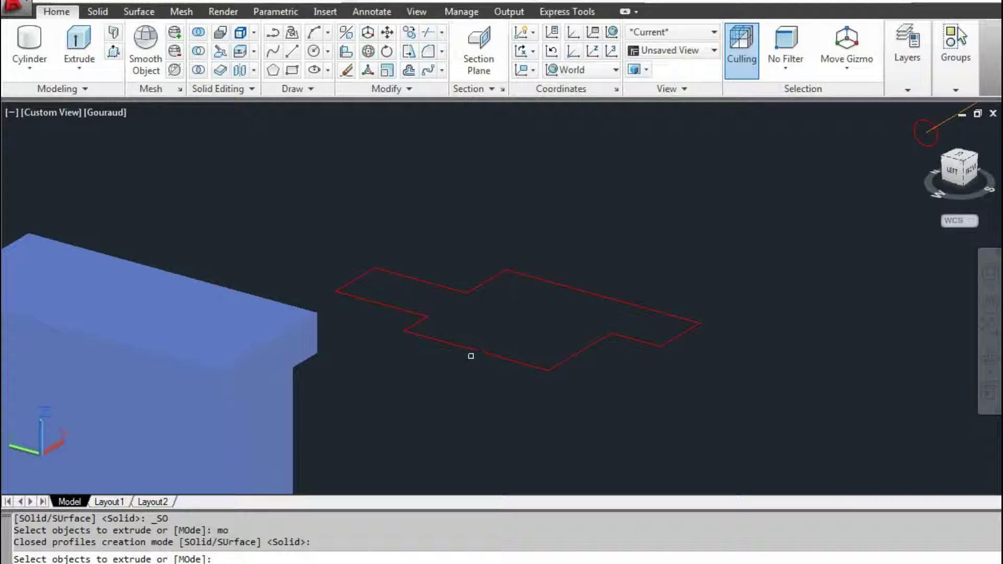
left_click(466, 348)
key("Return")
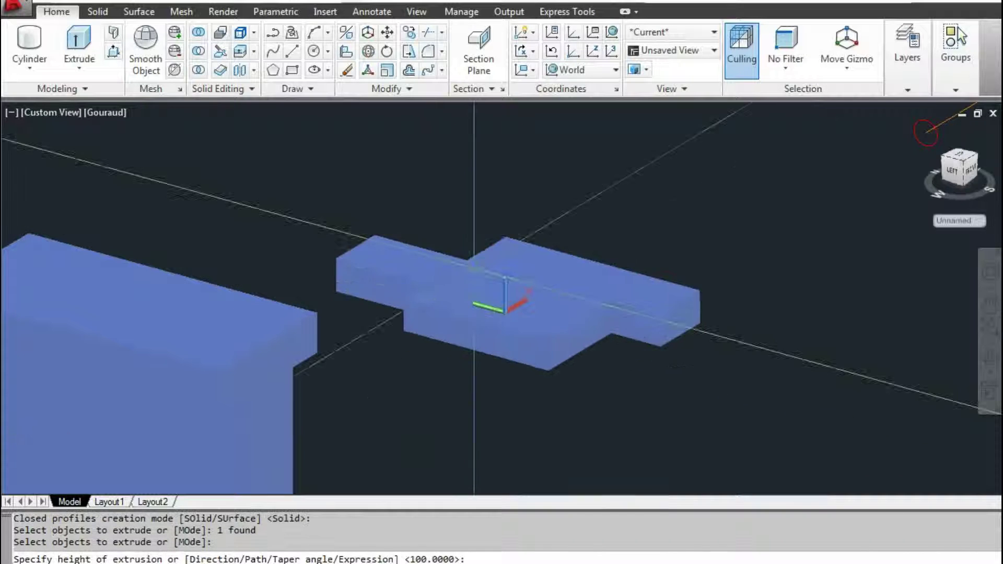
Give the extrusion a -10° taper and 200 height so the sides flare outward.
middle_click_drag(471, 302, 486, 334, "shift")
scroll(469, 259, "up", 2)
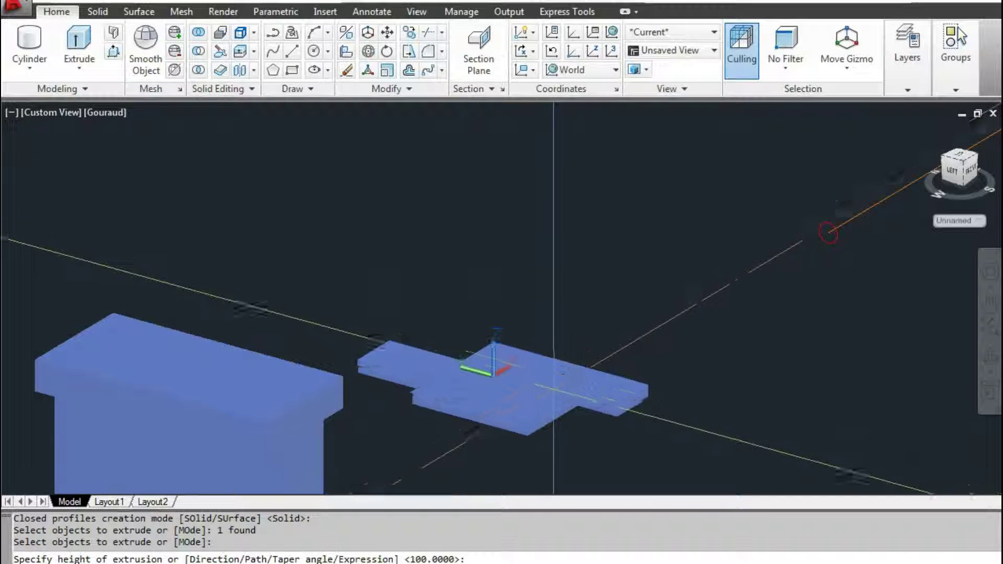
scroll(573, 366, "up", 2)
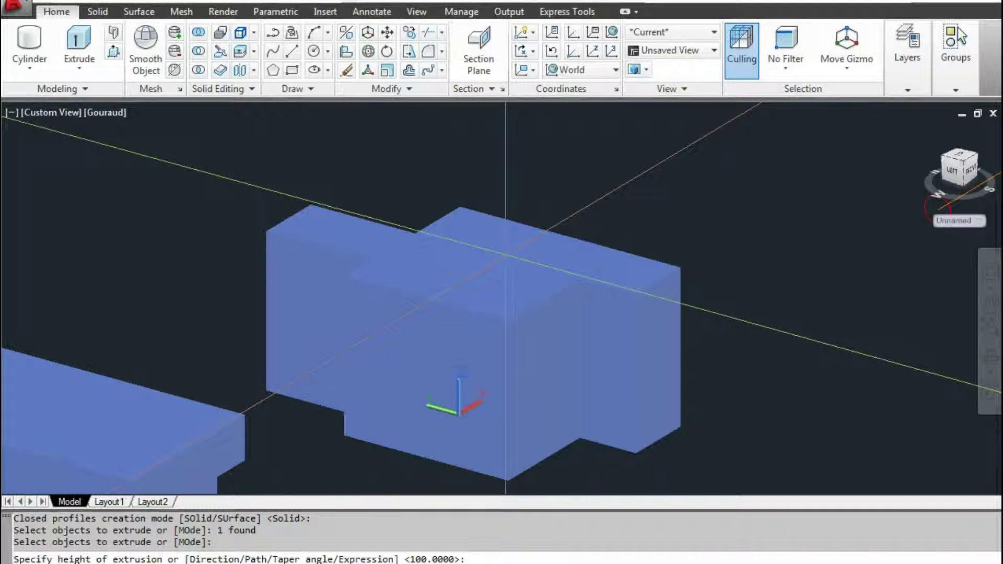
type("t")
key("Return")
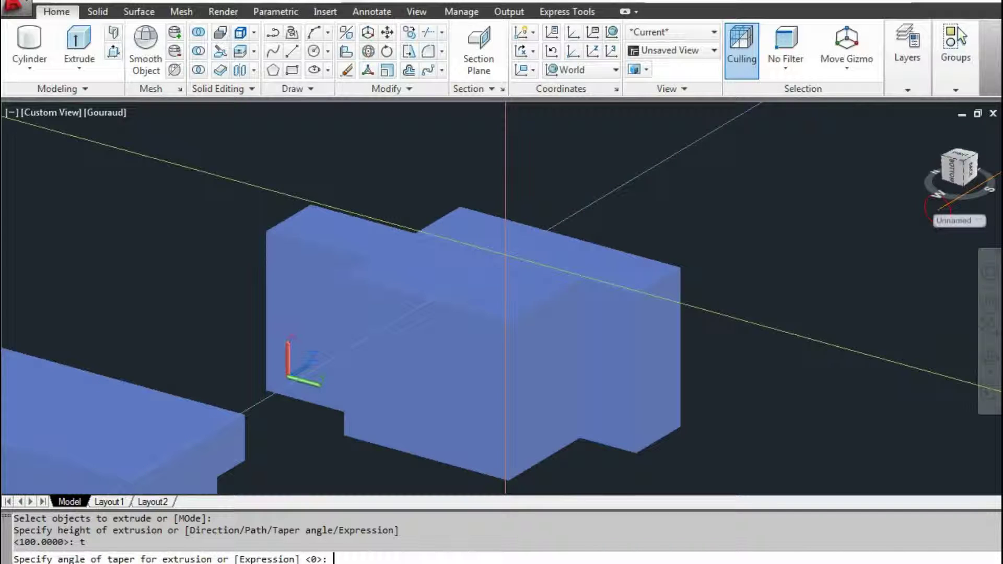
scroll(515, 172, "down", 2)
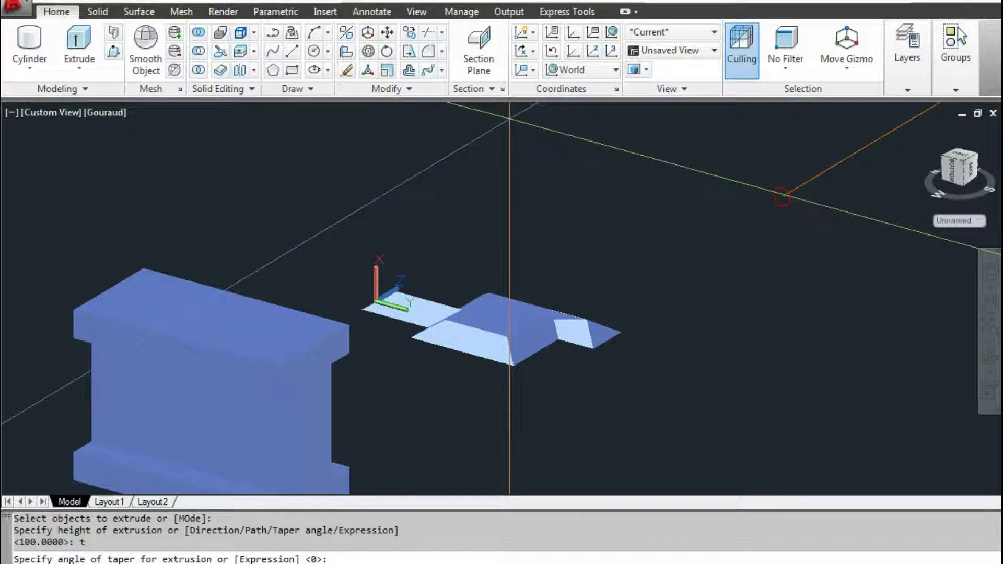
type("-10")
key("Return")
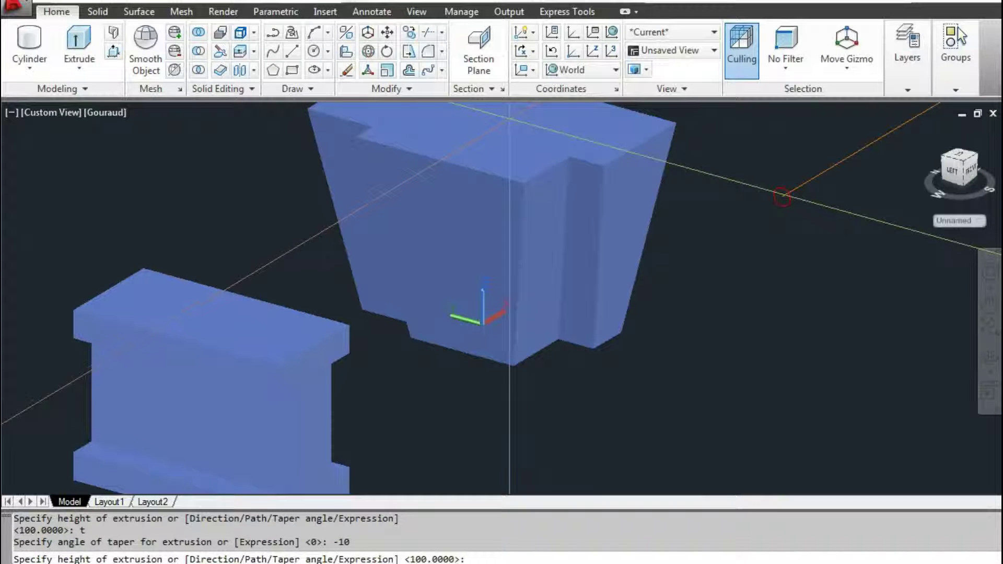
scroll(518, 225, "up", 2)
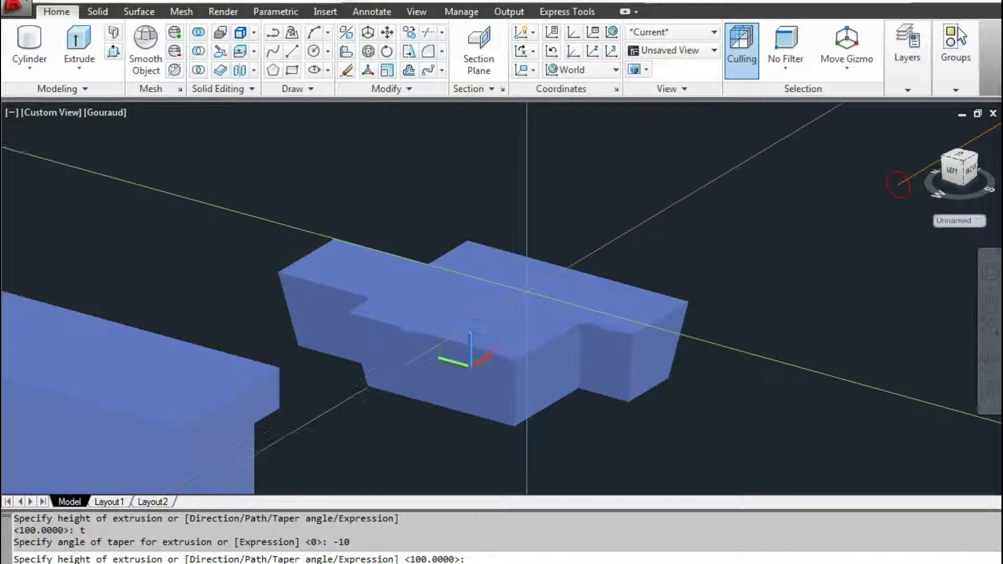
scroll(527, 282, "down", 2)
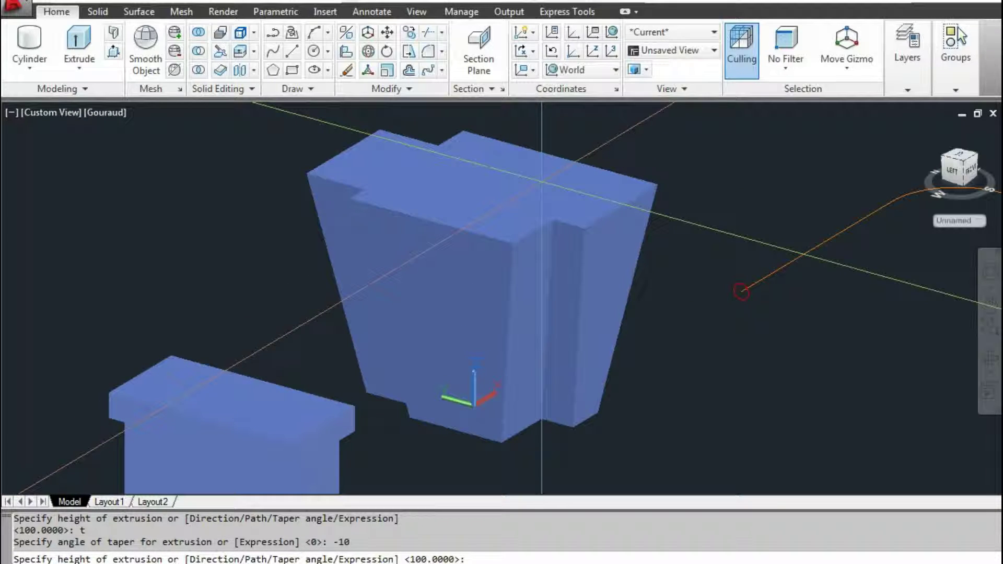
type("200")
key("Return")
Undo the flared -10° extrusion.
scroll(542, 181, "down", 5)
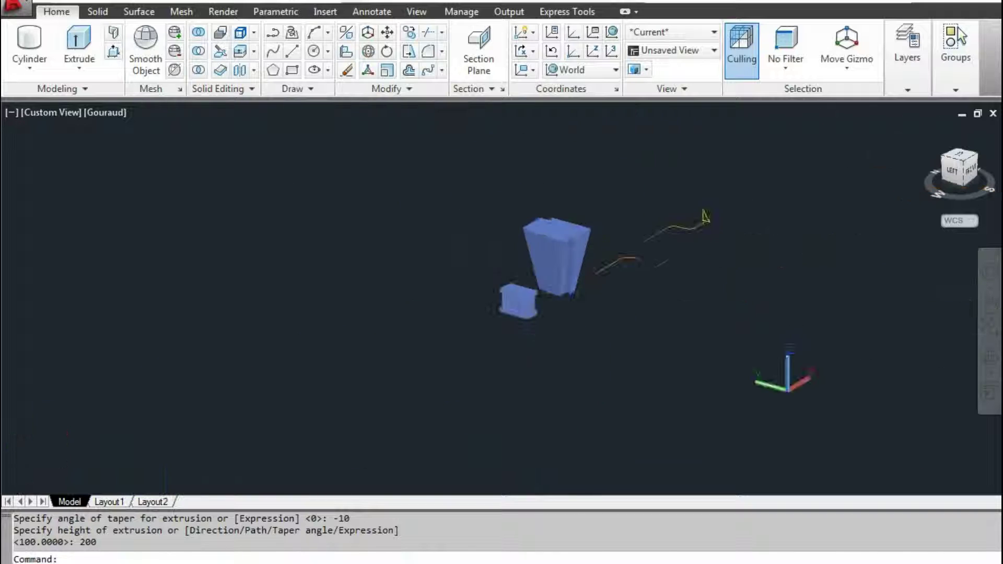
scroll(542, 181, "up", 2)
scroll(544, 230, "up", 2)
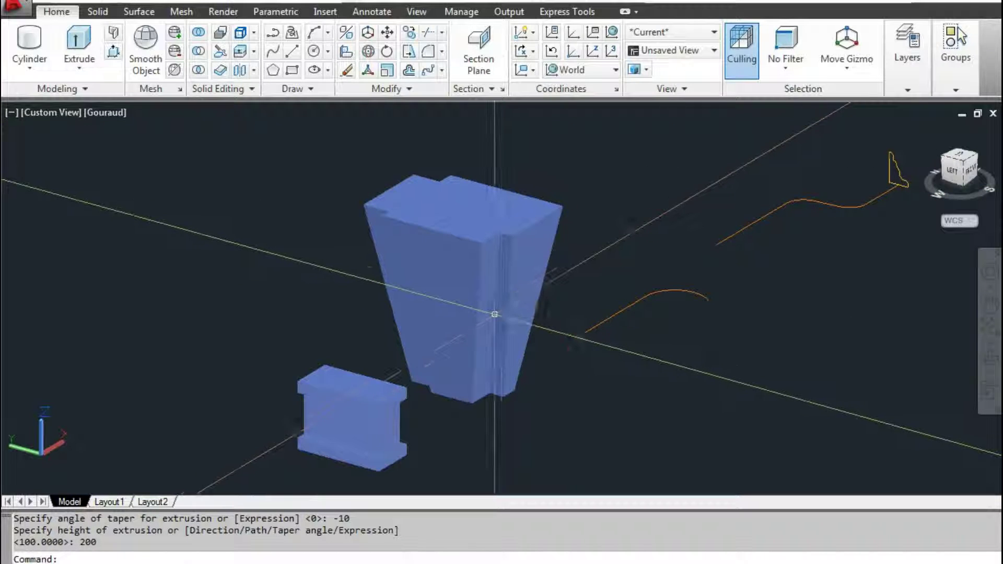
type("u")
scroll(493, 314, "up", 3)
key("Return")
Retry the extrusion with a 10° taper and orbit to inspect the failed result.
scroll(493, 314, "down", 3)
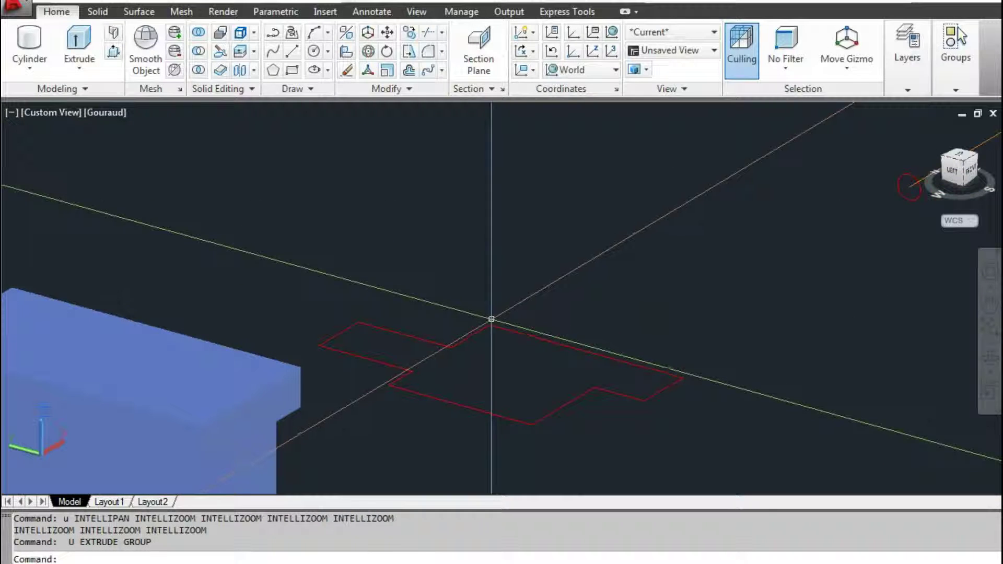
type("EXTRUDE")
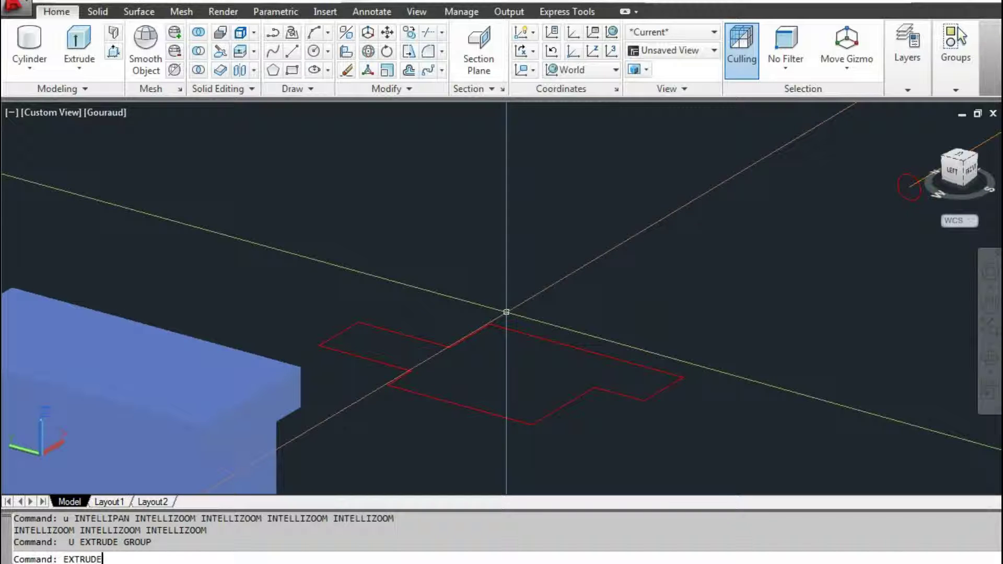
key("Return")
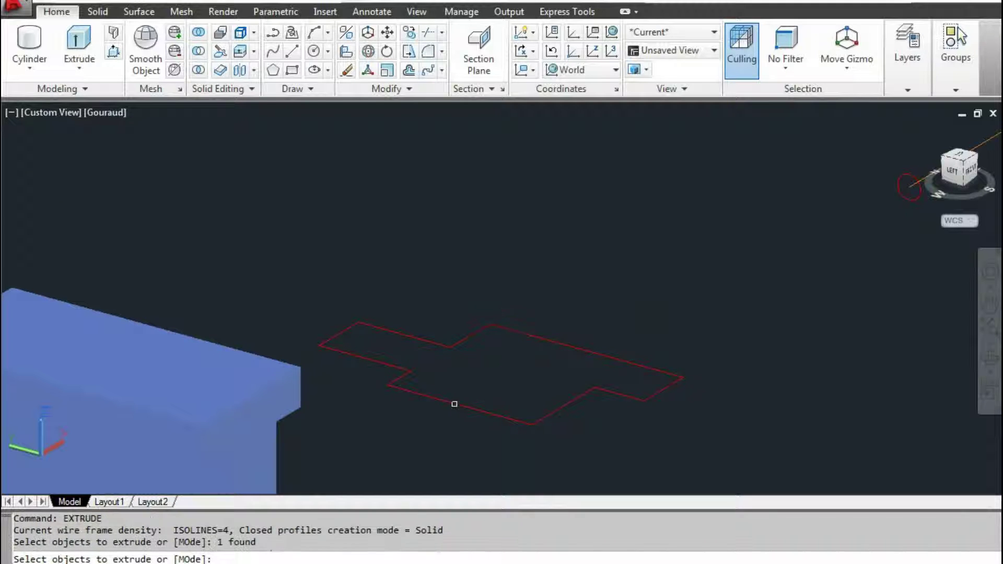
key("Return")
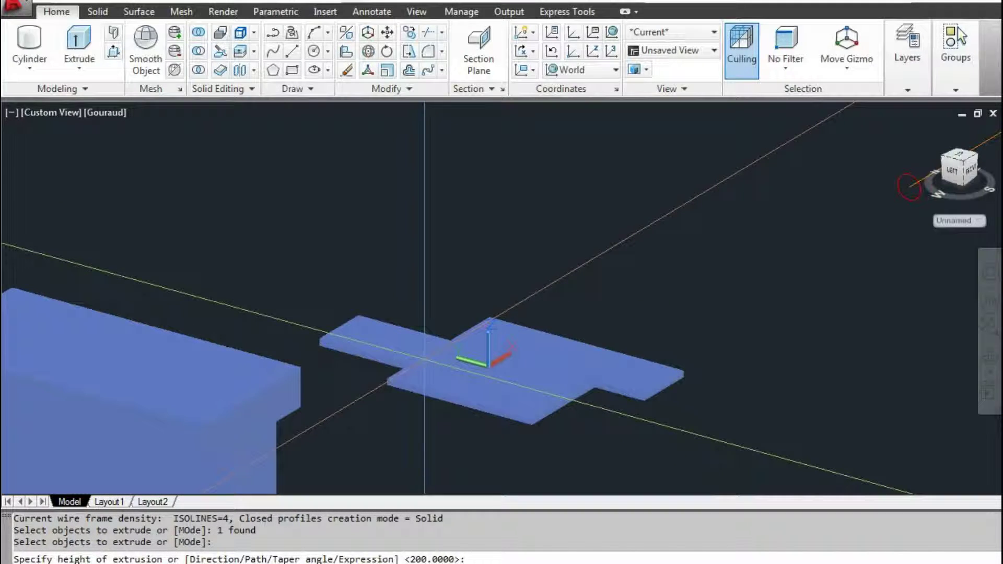
type("t")
key("Return")
type("10")
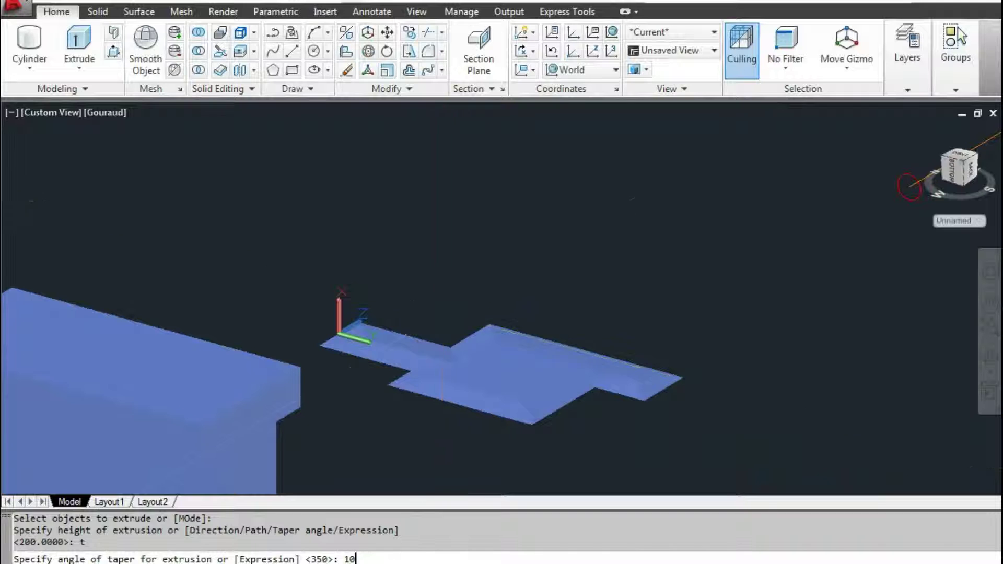
key("Return")
left_click_drag(909, 187, 724, 256)
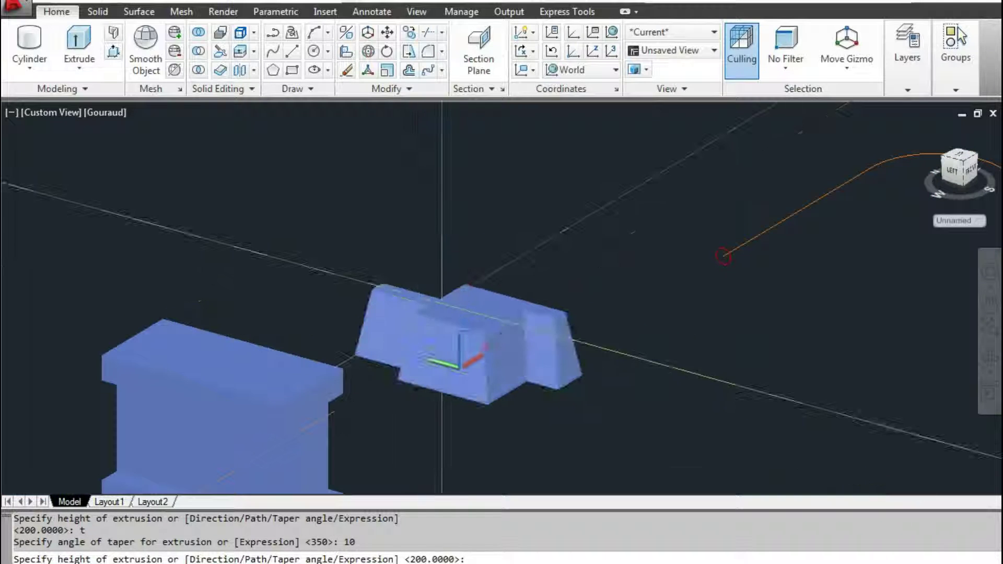
left_click_drag(982, 169, 834, 256)
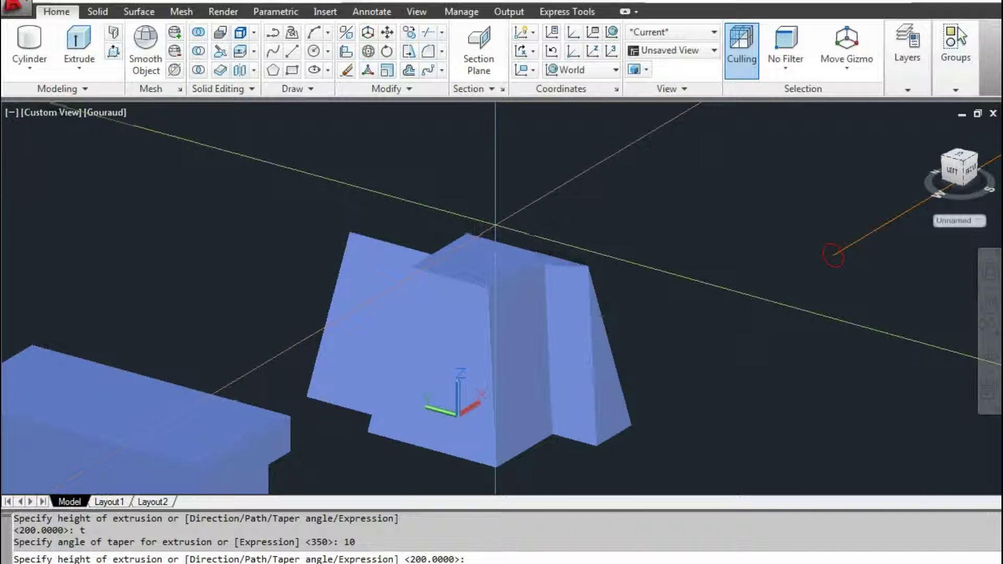
scroll(495, 224, "down", 3)
left_click(406, 291)
scroll(447, 313, "up", 3)
Window-select the cross-shaped outline and extrude it 200 units with a 10° inward taper.
key("Return")
left_click(442, 358)
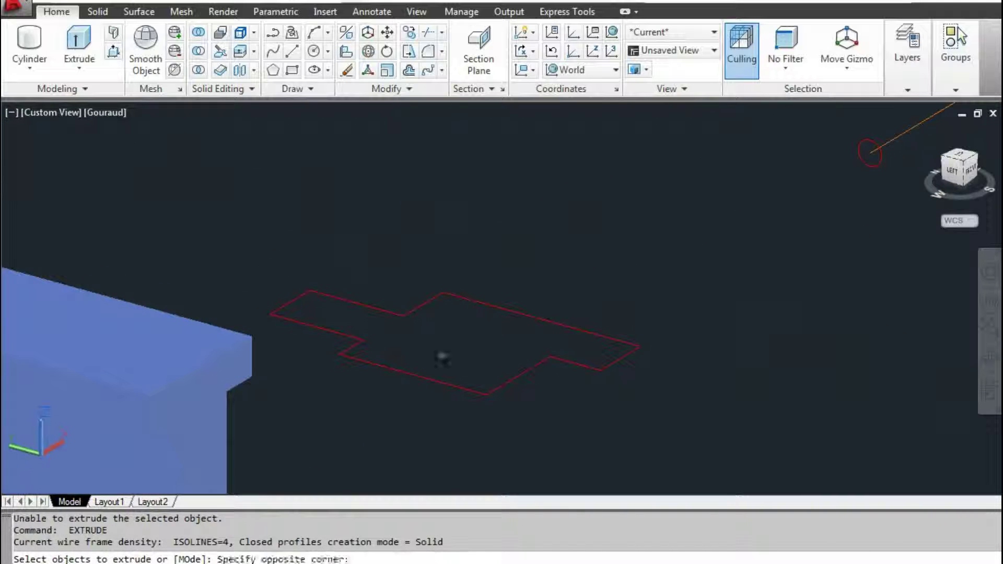
left_click(426, 331)
key("Return")
type("t")
key("Return")
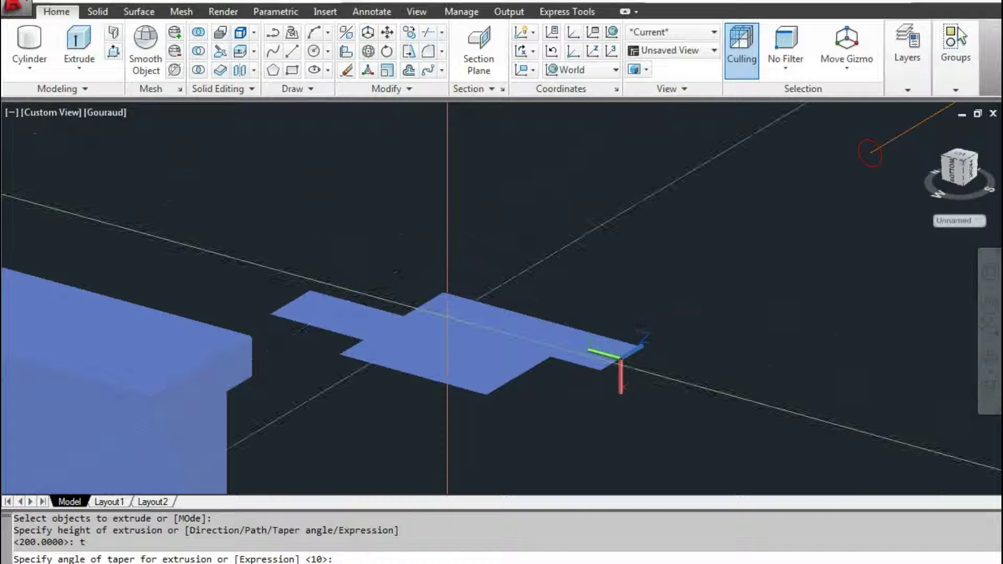
key("Return")
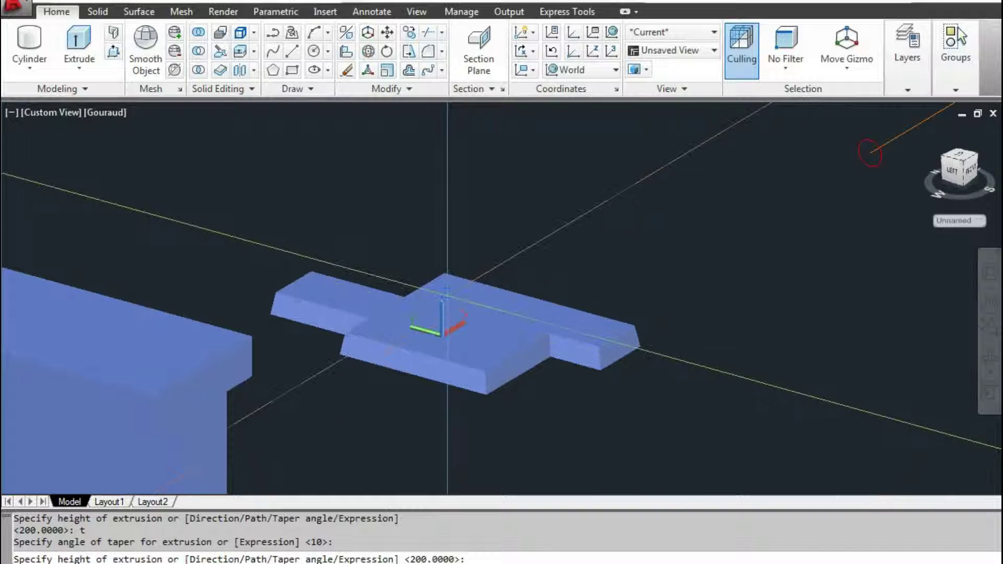
key("Return")
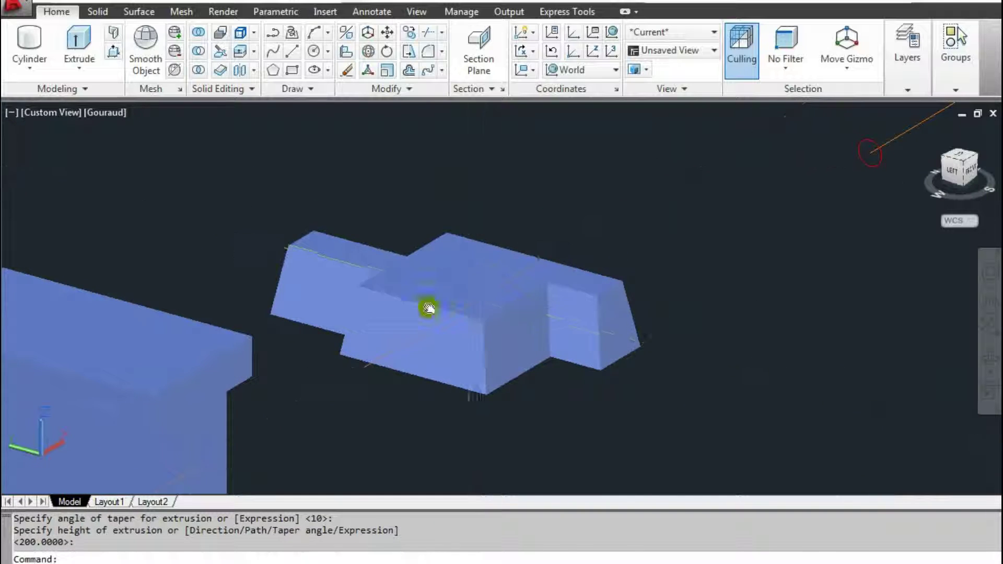
Zoom and pan the view toward the yellow moulding profile.
scroll(392, 340, "down", 2)
scroll(446, 416, "down", 2)
scroll(582, 331, "up", 1)
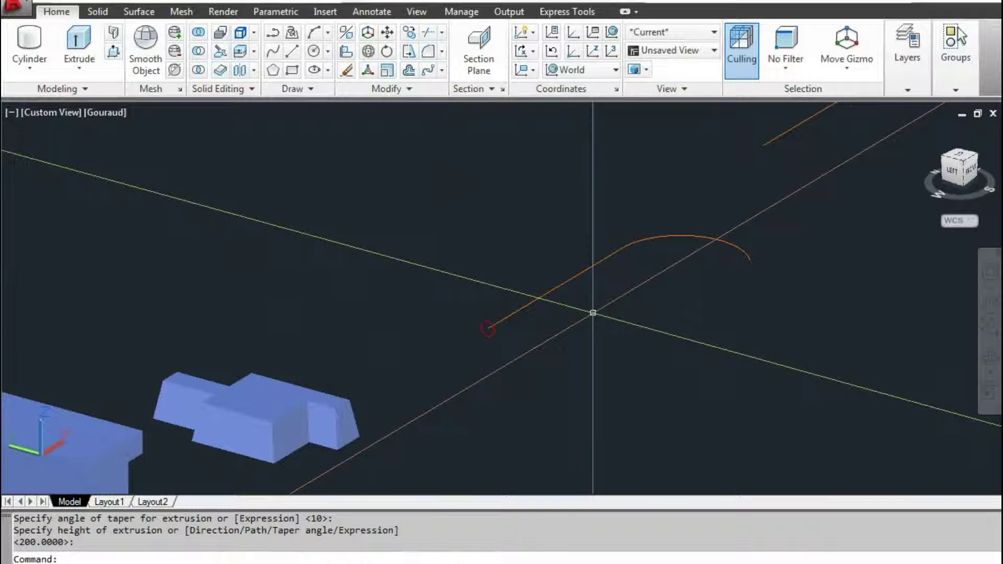
scroll(399, 406, "up", 2)
scroll(355, 414, "down", 2)
scroll(347, 405, "up", 2)
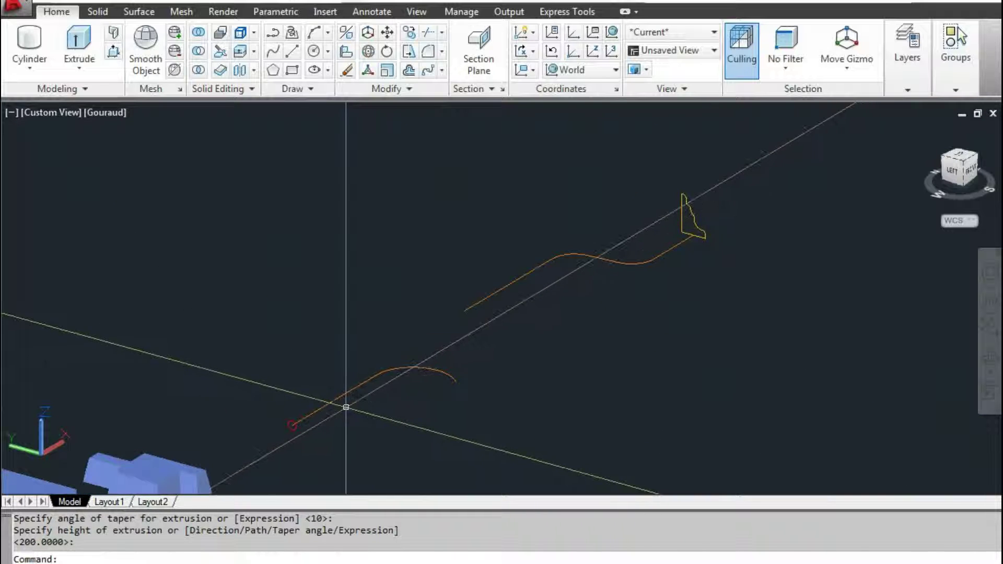
scroll(343, 396, "up", 1)
middle_click_drag(343, 396, 436, 343)
middle_click_drag(717, 284, 711, 287)
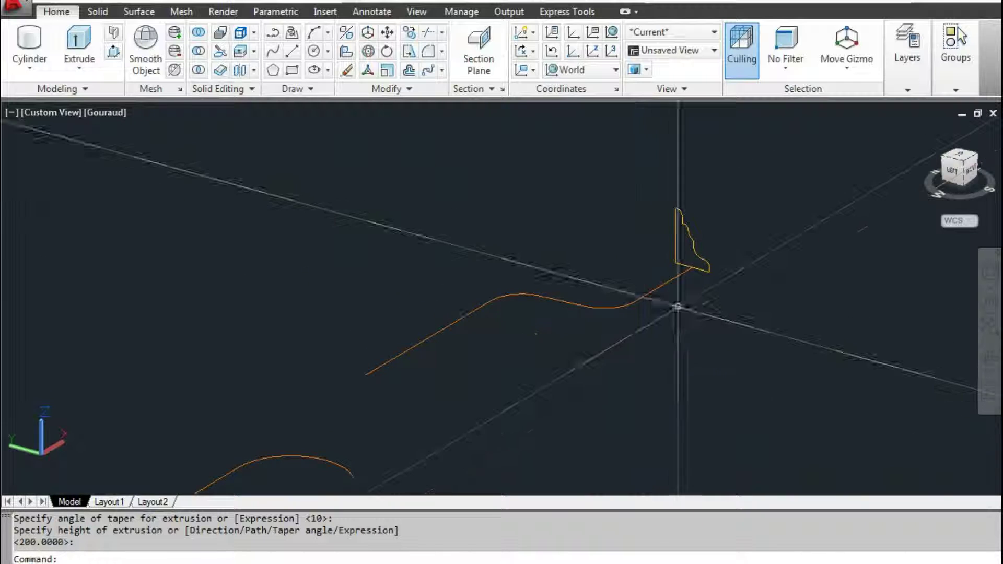
scroll(698, 272, "up", 3)
scroll(698, 263, "down", 2)
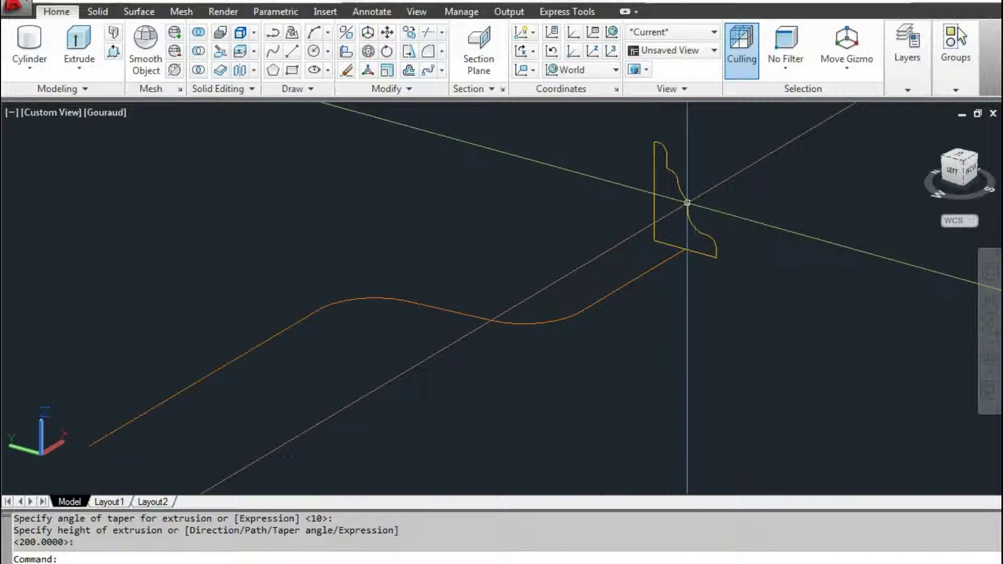
Orbit to see the upright moulding profile at the end of the curving orange path.
mouse_move(687, 203)
middle_mouse_down("shift")
mouse_move(514, 200)
mouse_move(706, 283)
middle_mouse_up("shift")
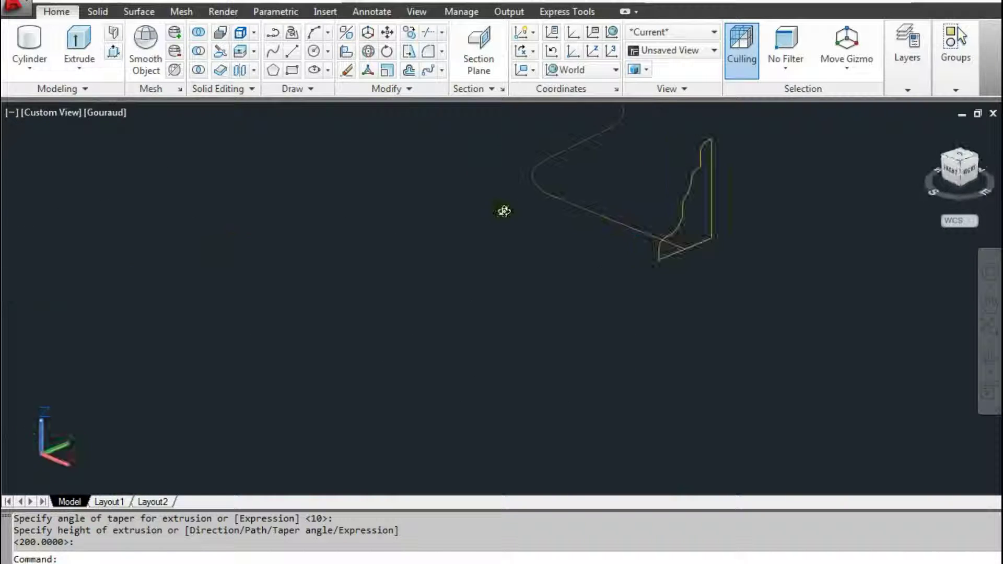
mouse_move(675, 229)
middle_mouse_down("shift")
mouse_move(616, 205)
mouse_move(529, 196)
middle_mouse_up("shift")
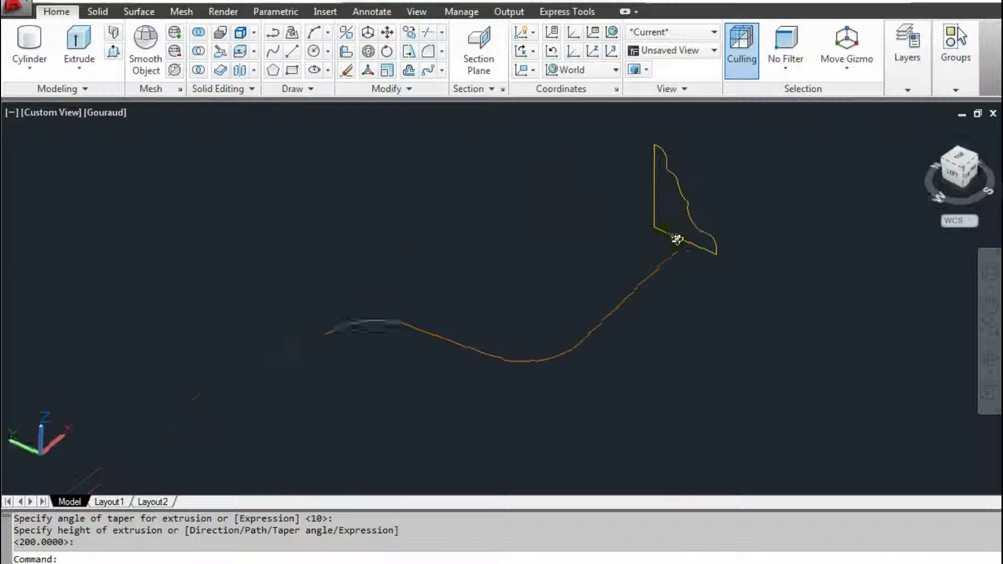
mouse_move(654, 231)
middle_mouse_down("shift")
mouse_move(712, 231)
mouse_move(679, 240)
mouse_move(677, 258)
middle_mouse_up("shift")
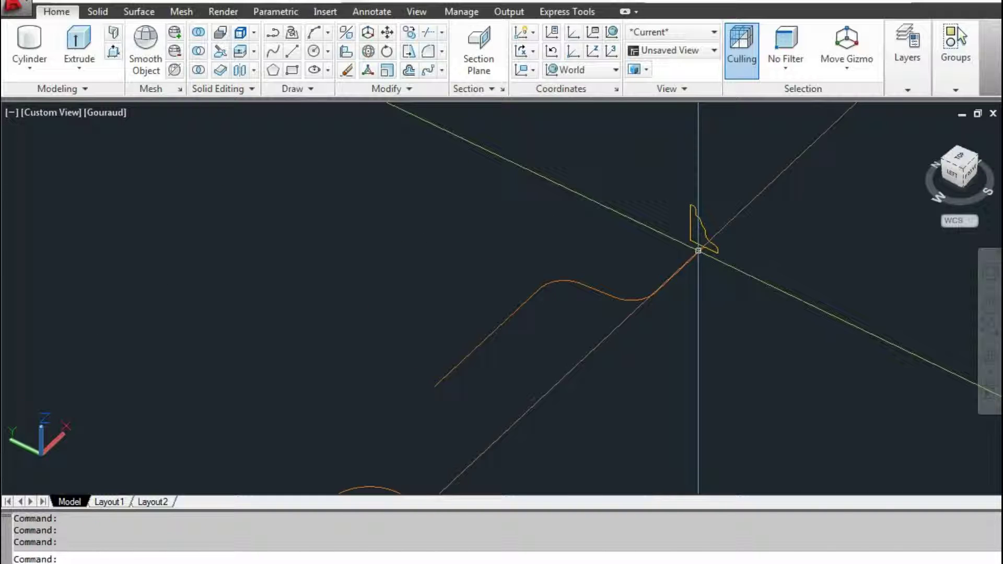
scroll(649, 182, "down", 3)
scroll(596, 243, "up", 3)
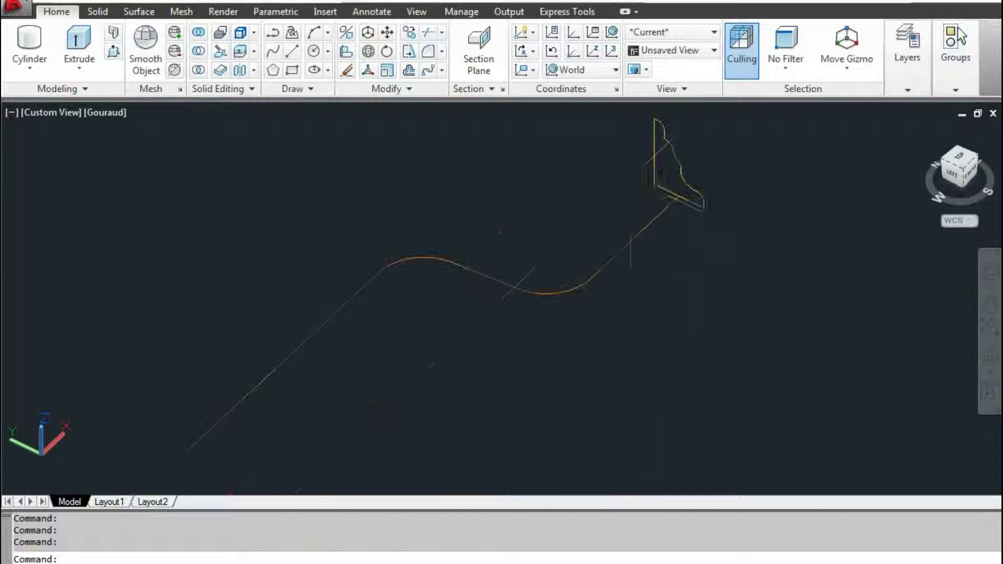
Extrude the yellow moulding profile along the curved path and orbit to inspect the solid.
left_click(78, 56)
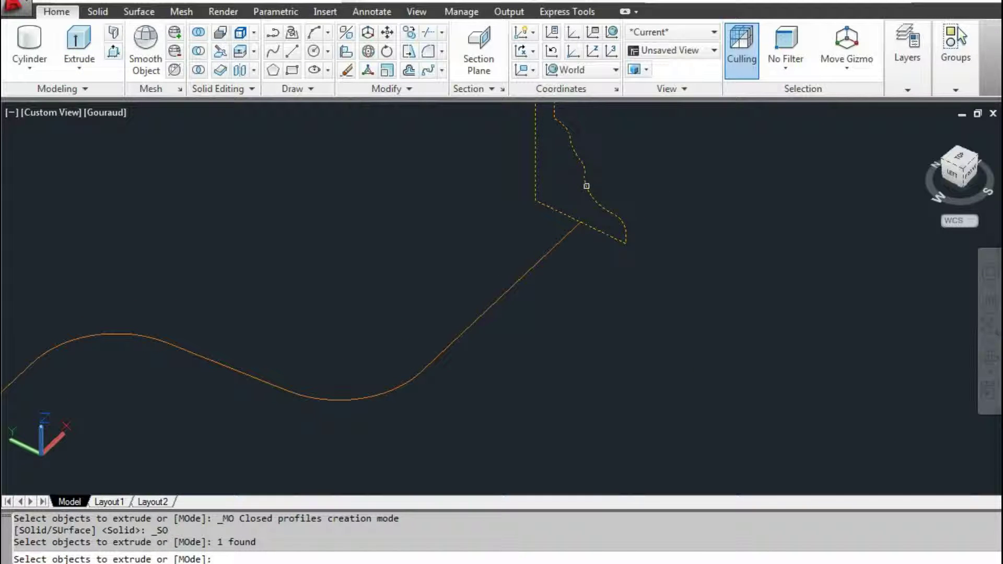
key("Return")
type("p")
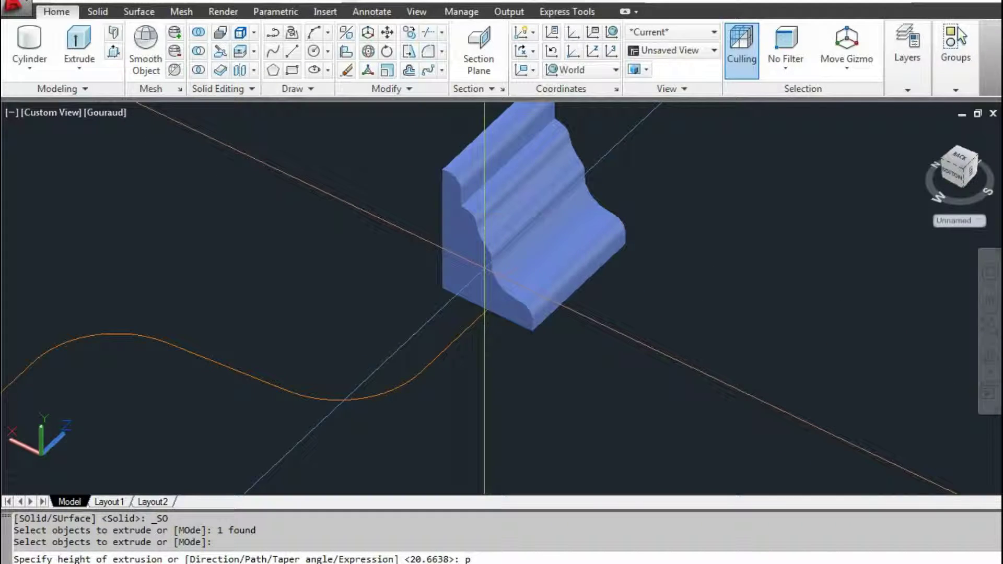
key("Return")
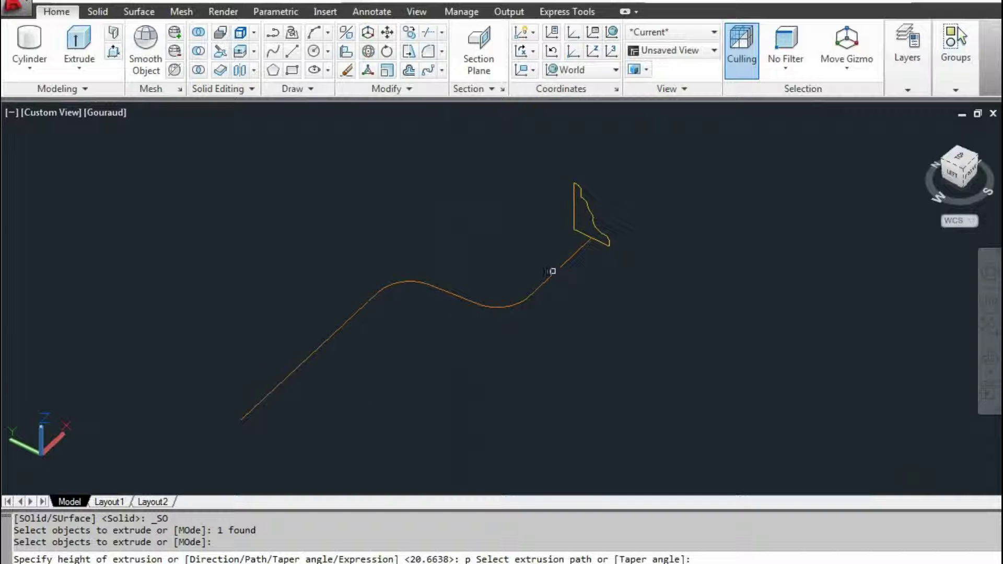
left_click(553, 272)
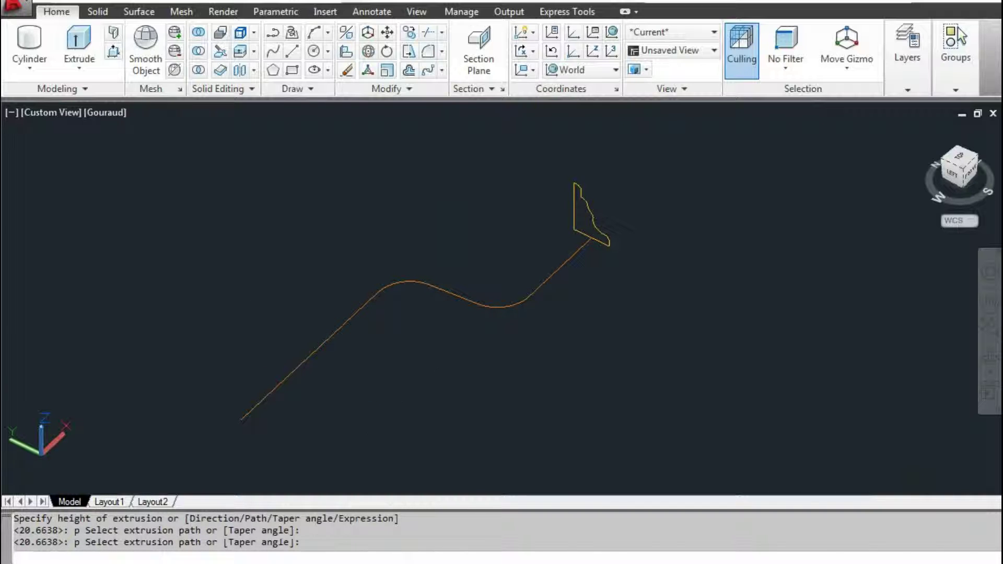
mouse_move(432, 320)
middle_mouse_down("shift")
mouse_move(489, 282)
mouse_move(433, 301)
middle_mouse_up("shift")
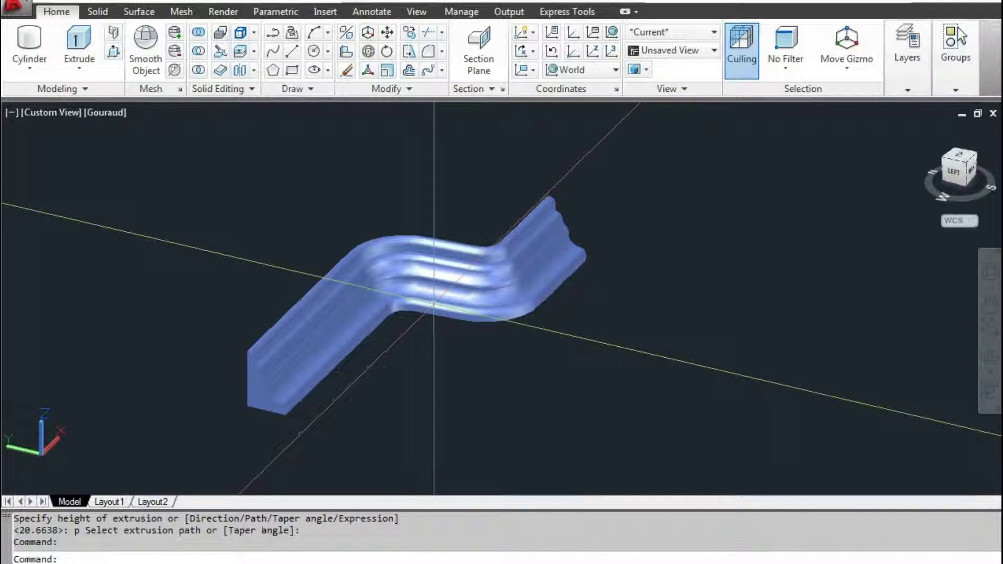
scroll(349, 373, "up", 2)
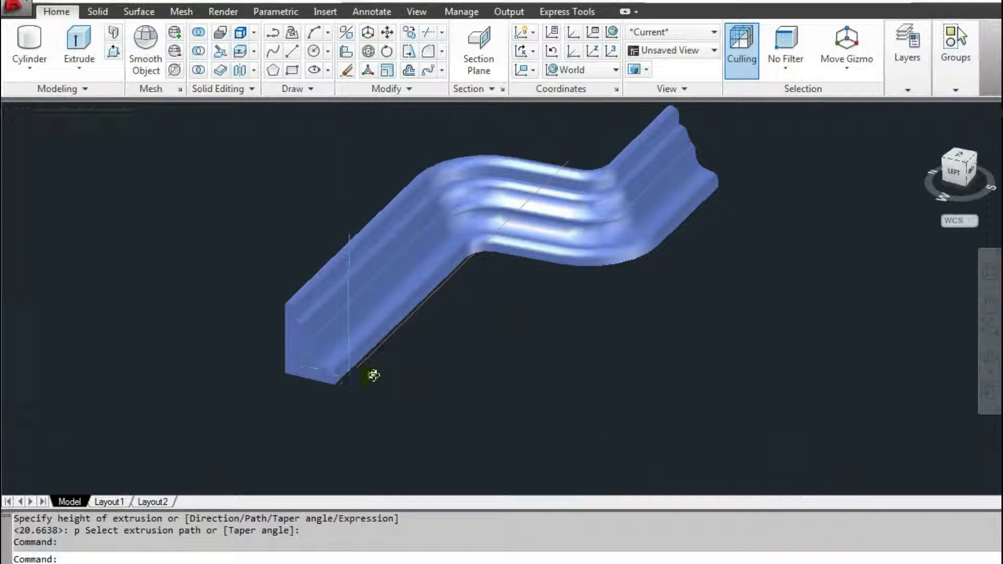
mouse_move(374, 375)
middle_mouse_down("shift")
mouse_move(387, 384)
mouse_move(350, 374)
mouse_move(310, 477)
middle_mouse_up("shift")
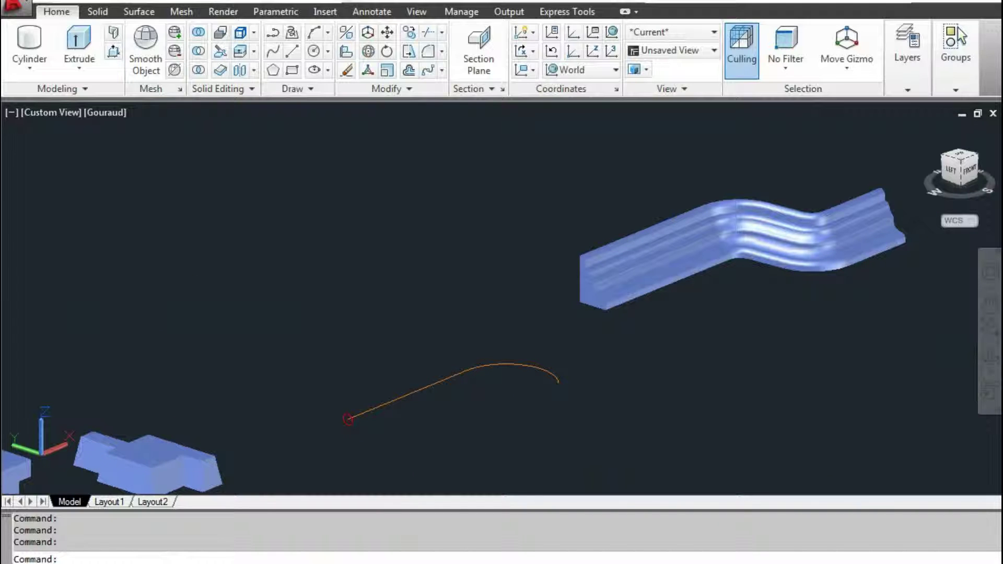
key("ctrl+z")
key("ctrl+z")
key("ctrl+z")
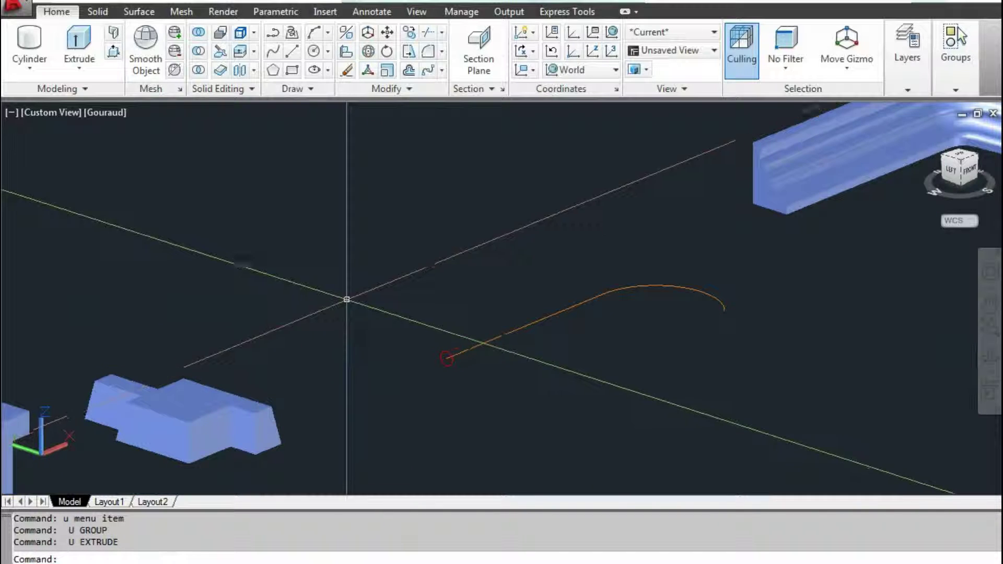
scroll(337, 334, "up", 3)
scroll(343, 341, "up", 3)
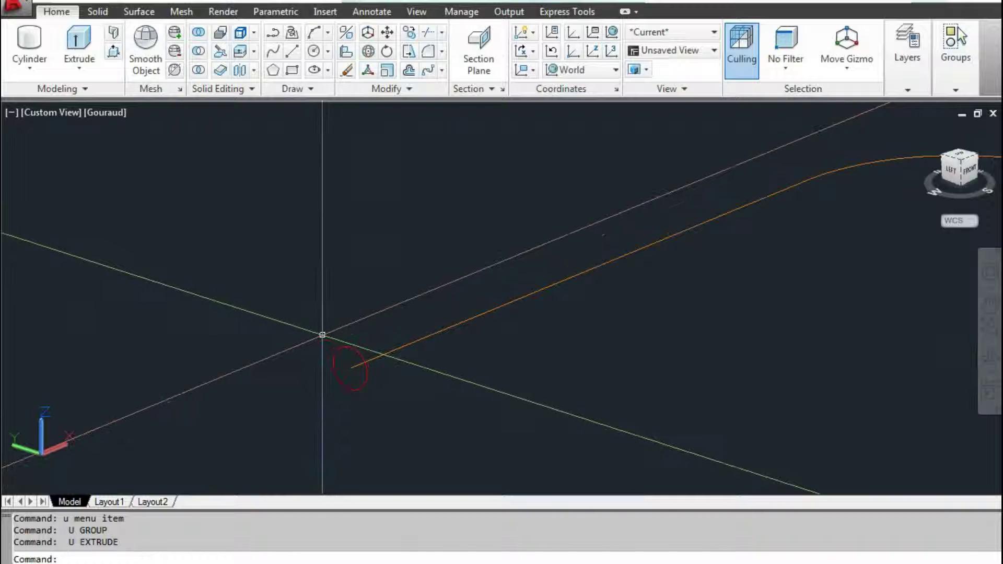
scroll(323, 335, "down", 1)
scroll(309, 351, "down", 3)
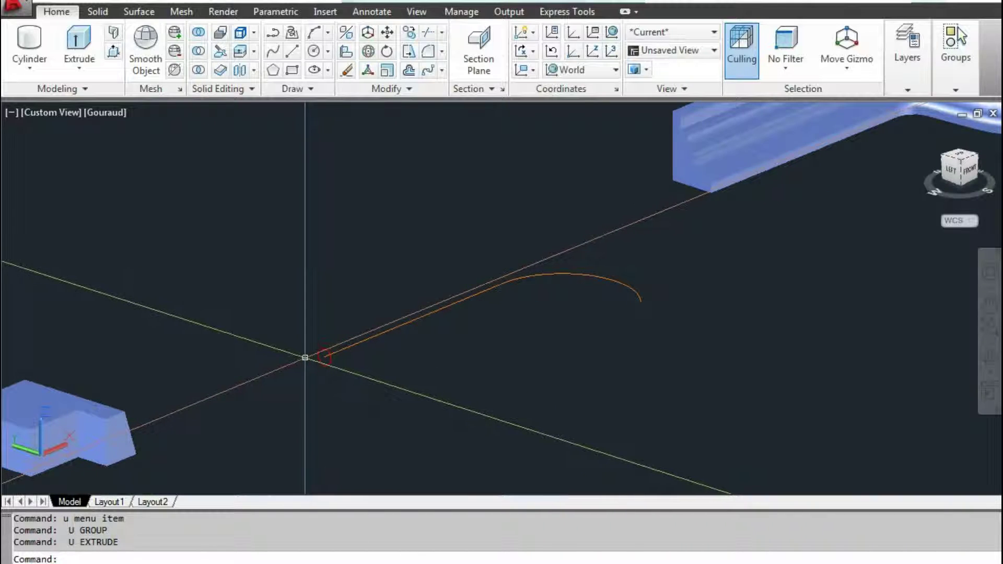
middle_click_drag(305, 358, 395, 377)
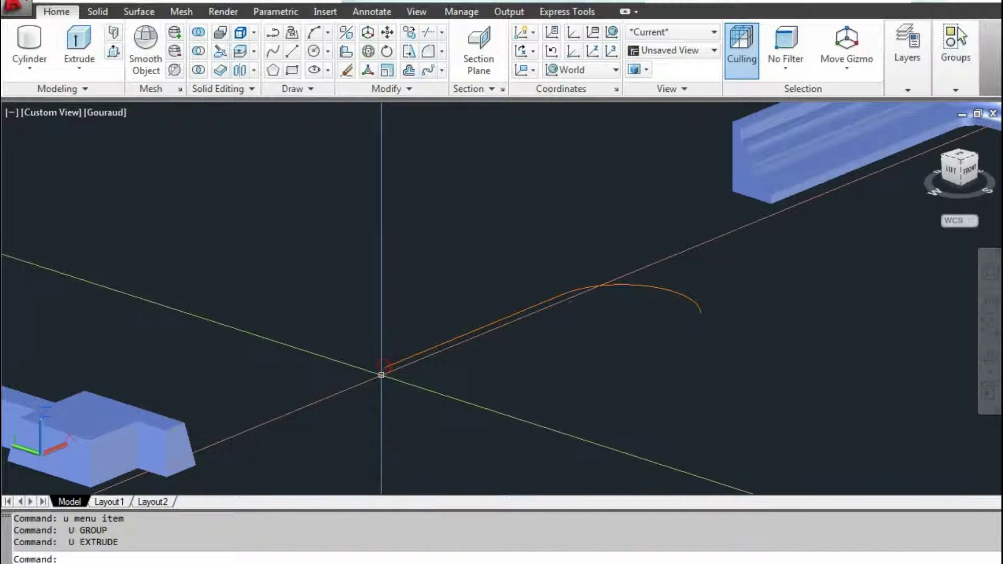
scroll(397, 375, "down", 2)
scroll(397, 375, "up", 3)
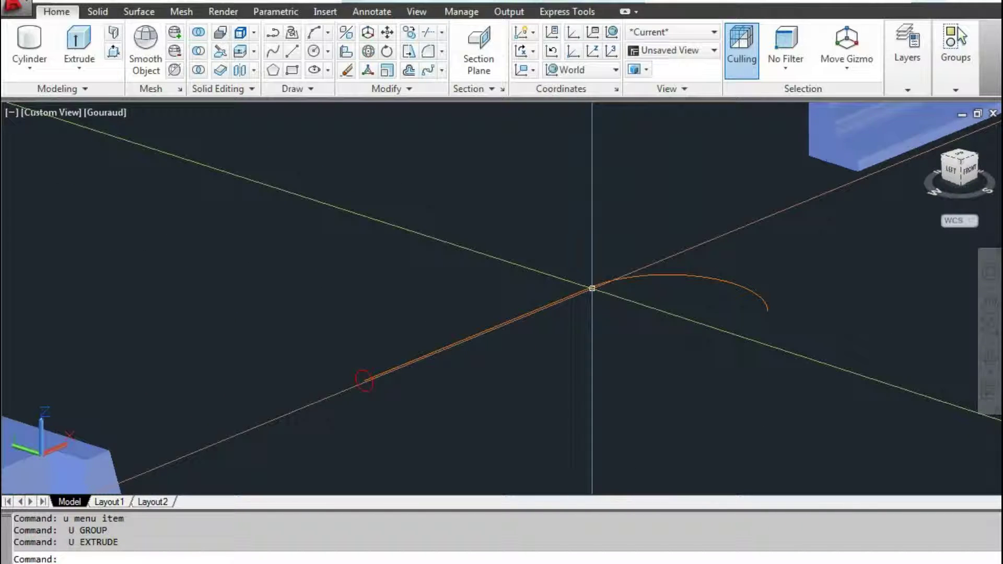
mouse_move(592, 288)
middle_mouse_down("shift")
mouse_move(549, 273)
mouse_move(464, 331)
mouse_move(553, 289)
mouse_move(656, 288)
mouse_move(488, 308)
mouse_move(515, 308)
mouse_move(415, 275)
mouse_move(293, 359)
mouse_move(272, 356)
middle_mouse_up("shift")
Begin extruding the small circle toward a path, then cancel the unfinished extrusion.
type("ext EXTRUDE")
left_click(309, 382)
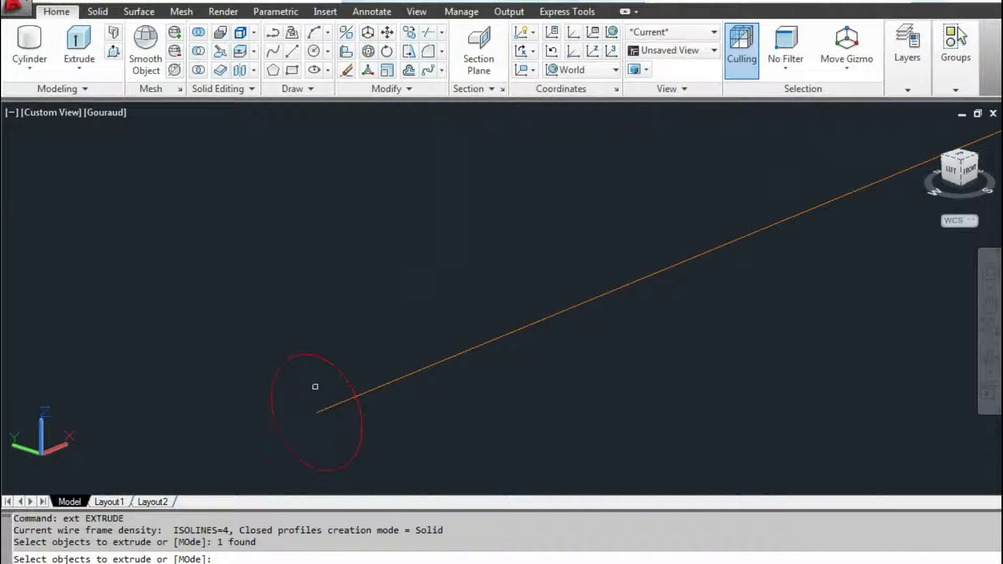
key("Return")
mouse_move(463, 348)
middle_mouse_down("shift")
mouse_move(437, 370)
mouse_move(713, 264)
mouse_move(683, 297)
middle_mouse_up("shift")
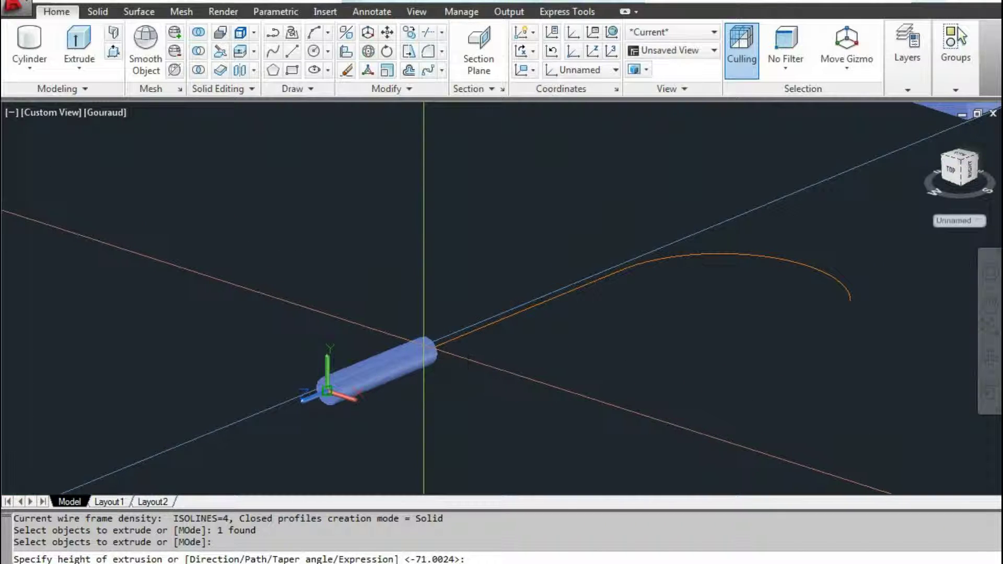
type("p")
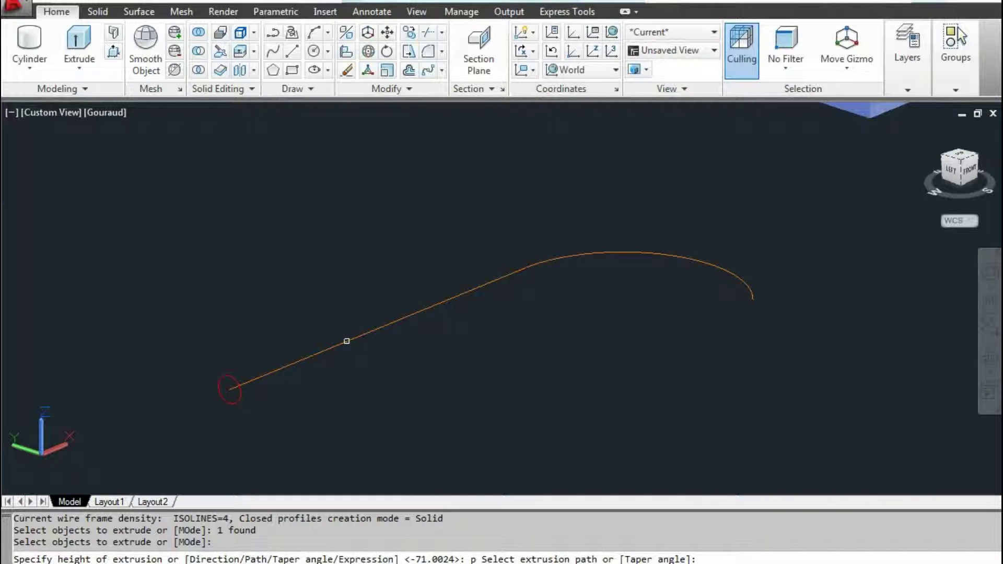
scroll(347, 341, "down", 2)
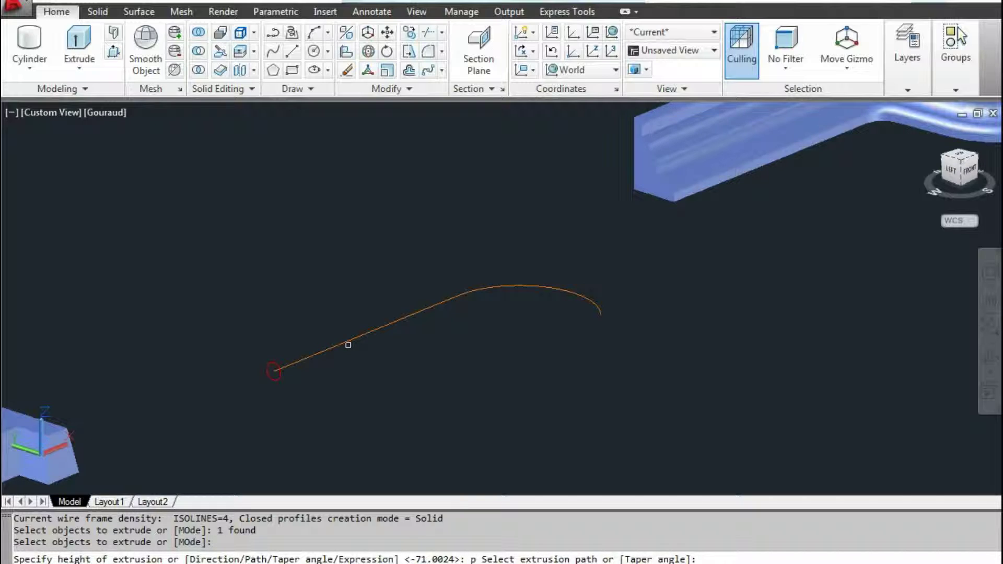
key("Escape")
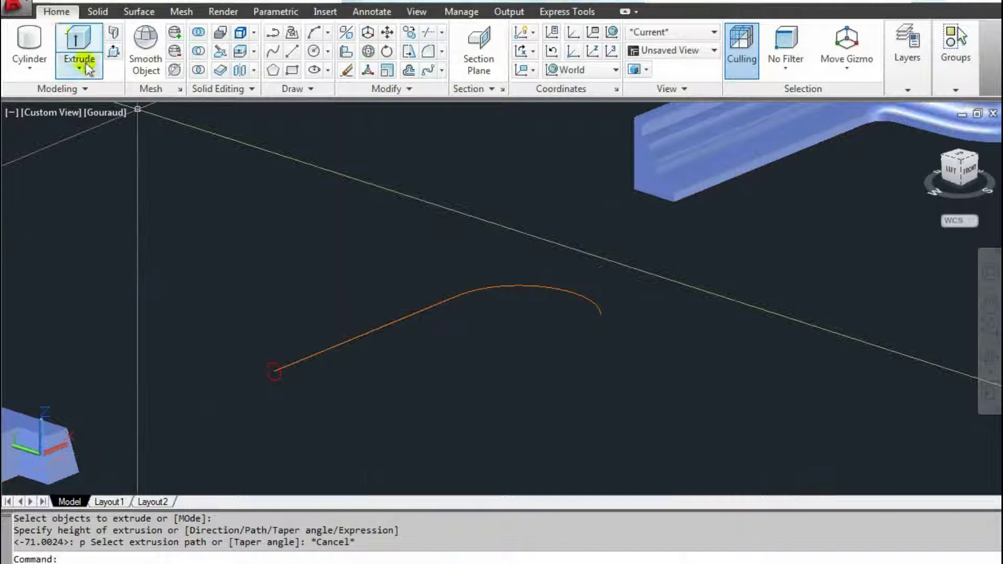
Extrude the circle with a taper angle along the curved orange spline path.
left_click(76, 42)
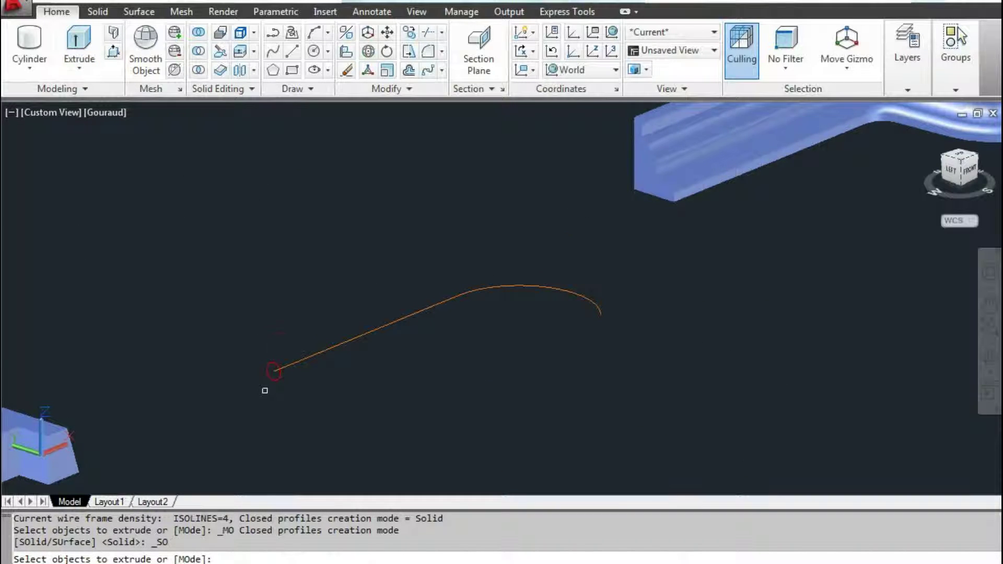
scroll(265, 391, "up", 3)
key("Return")
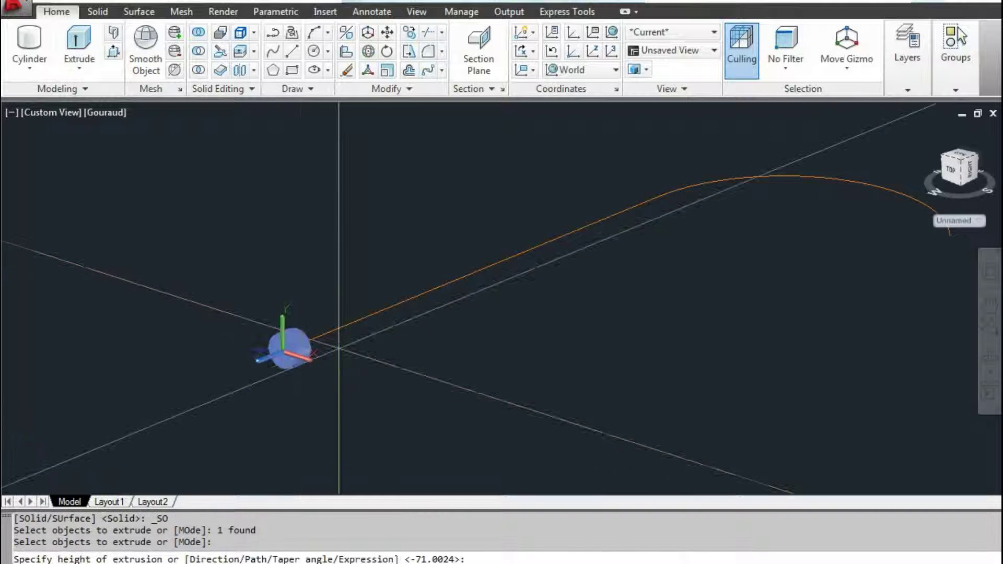
mouse_move(515, 247)
middle_mouse_down("shift")
mouse_move(516, 300)
mouse_move(523, 245)
middle_mouse_up("shift")
type("t")
key("Return")
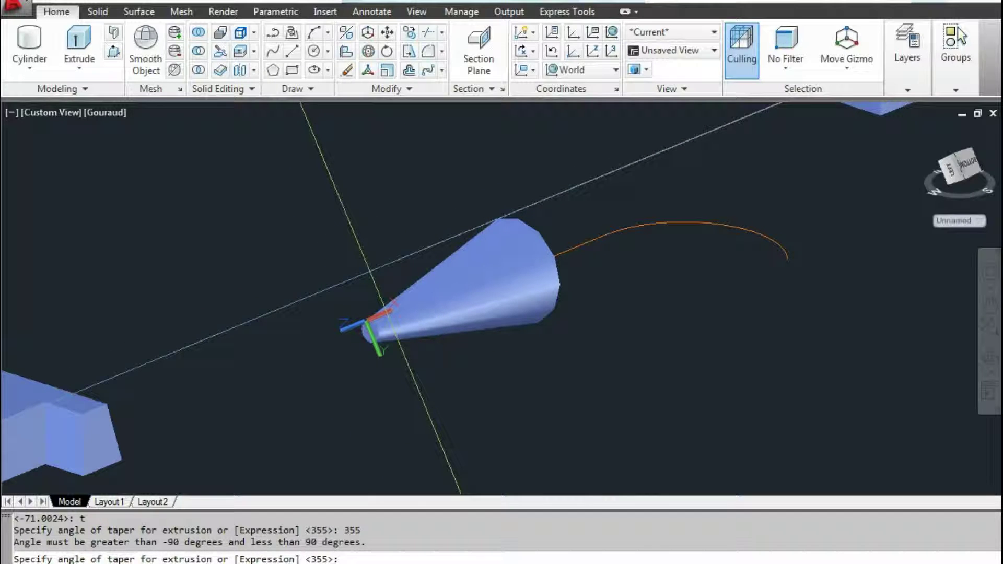
left_click(370, 272)
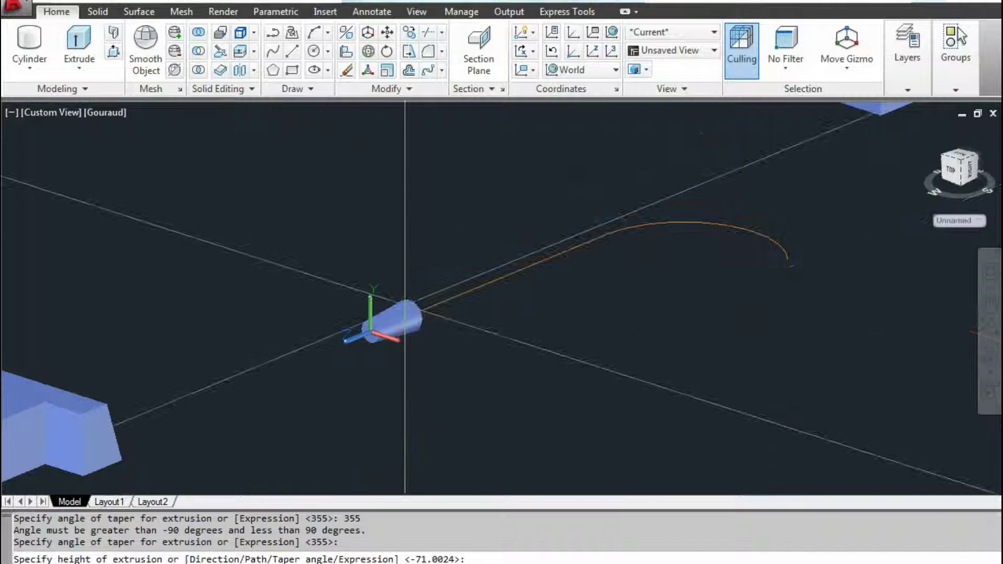
type("p")
key("Return")
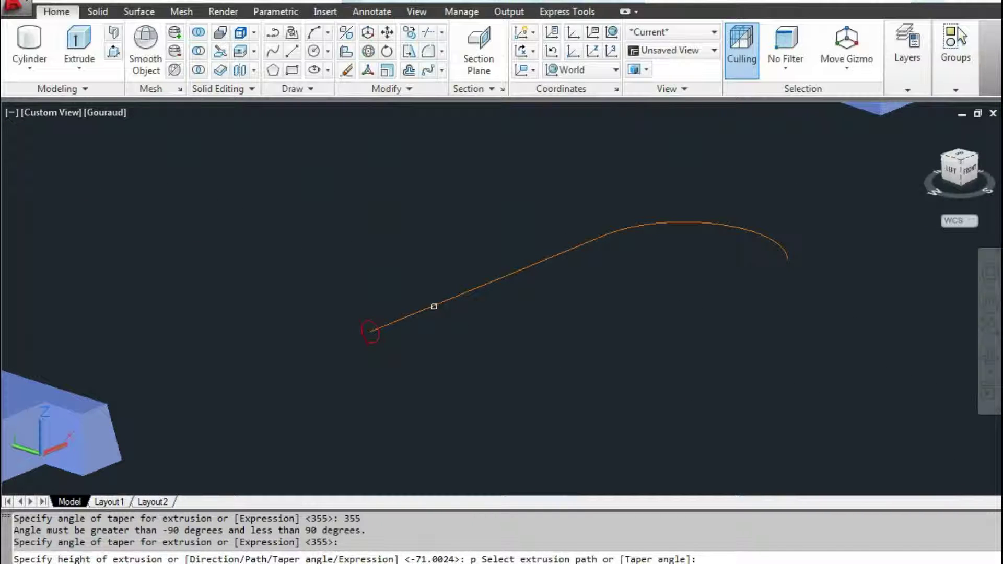
left_click(445, 303)
Orbit around the new horn solid and place the triangle's first corner with LINE.
scroll(587, 340, "down", 3)
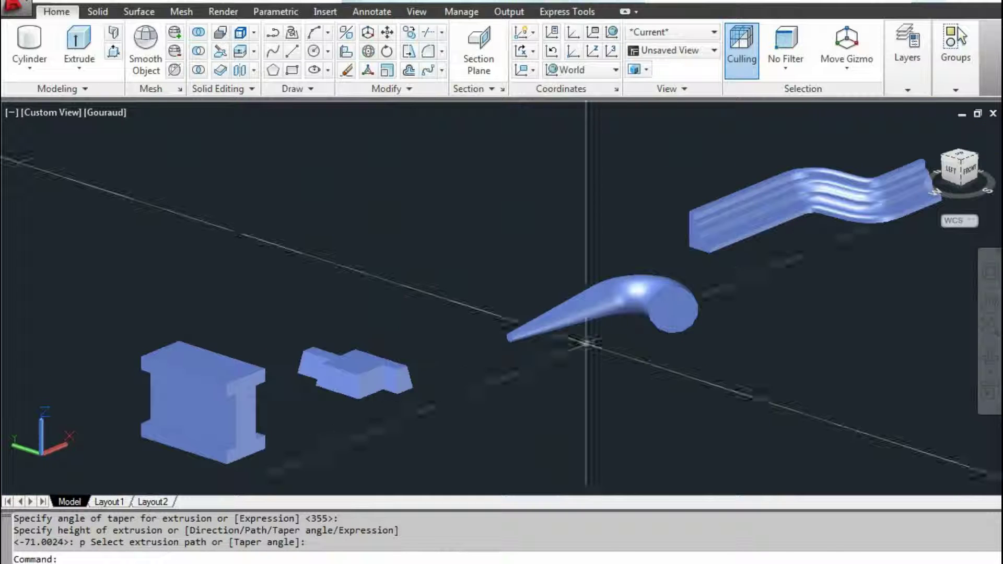
mouse_move(537, 336)
middle_mouse_down("shift")
mouse_move(590, 344)
mouse_move(643, 304)
mouse_move(548, 336)
mouse_move(553, 349)
mouse_move(562, 344)
mouse_move(261, 342)
middle_mouse_up("shift")
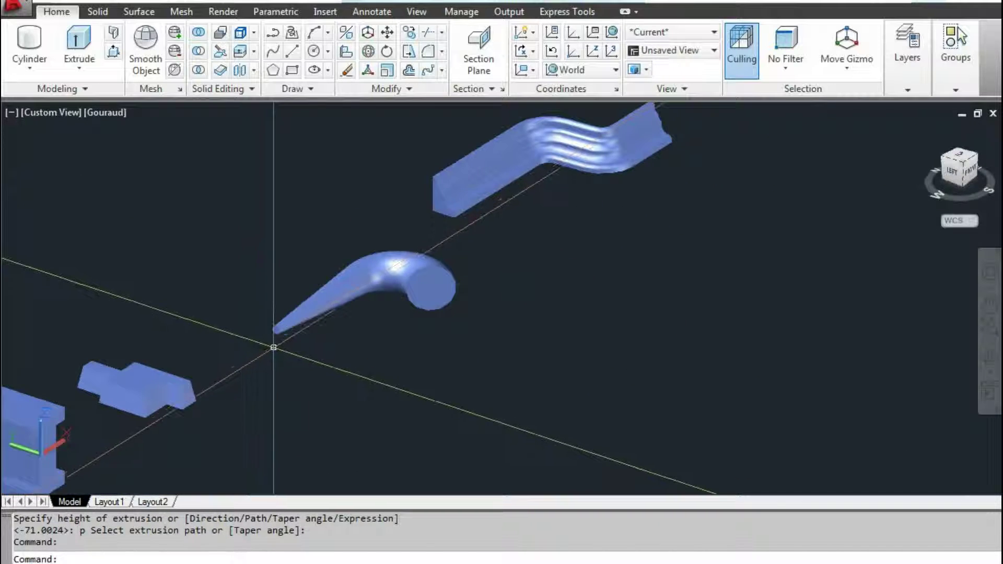
scroll(398, 380, "down", 2)
scroll(399, 380, "up", 2)
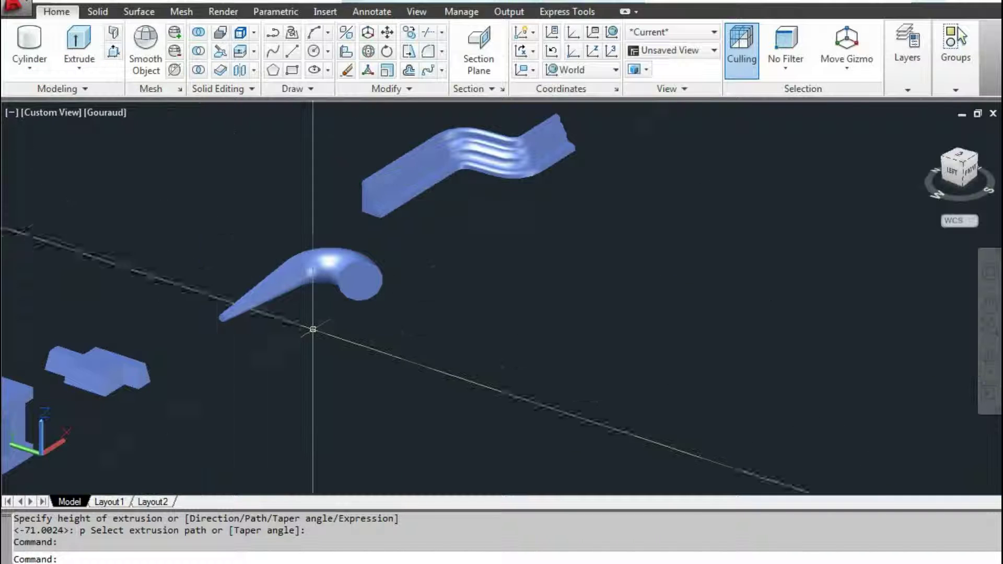
type("l")
key("Return")
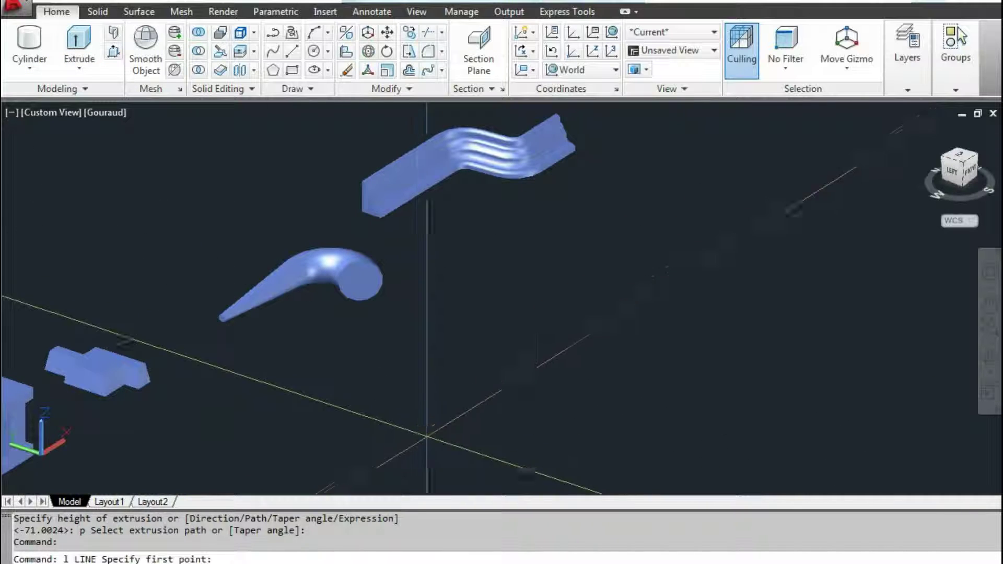
left_click(427, 435)
With Ortho on, draw the remaining edges so the triangle closes.
scroll(829, 347, "down", 3)
scroll(757, 324, "up", 1)
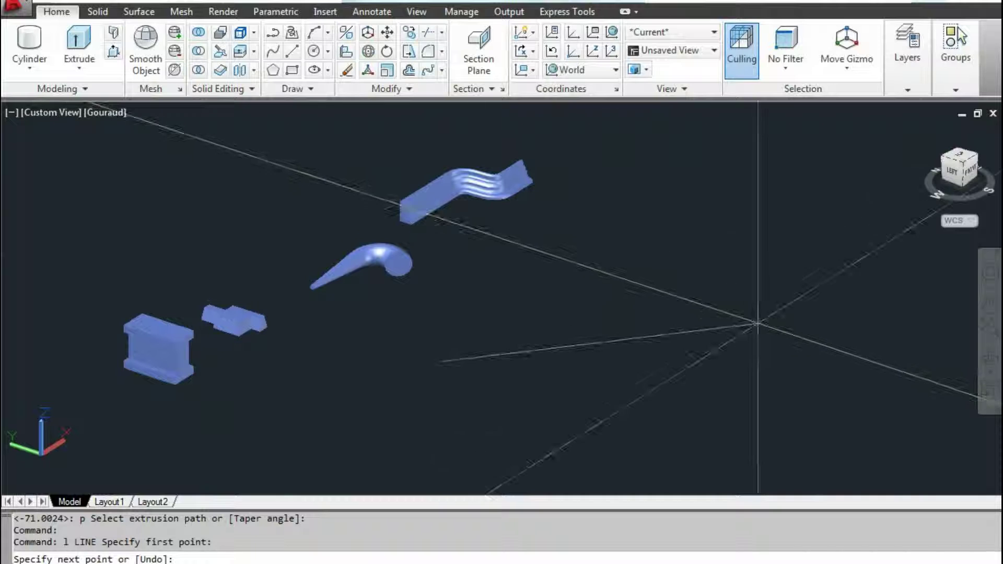
key("F8")
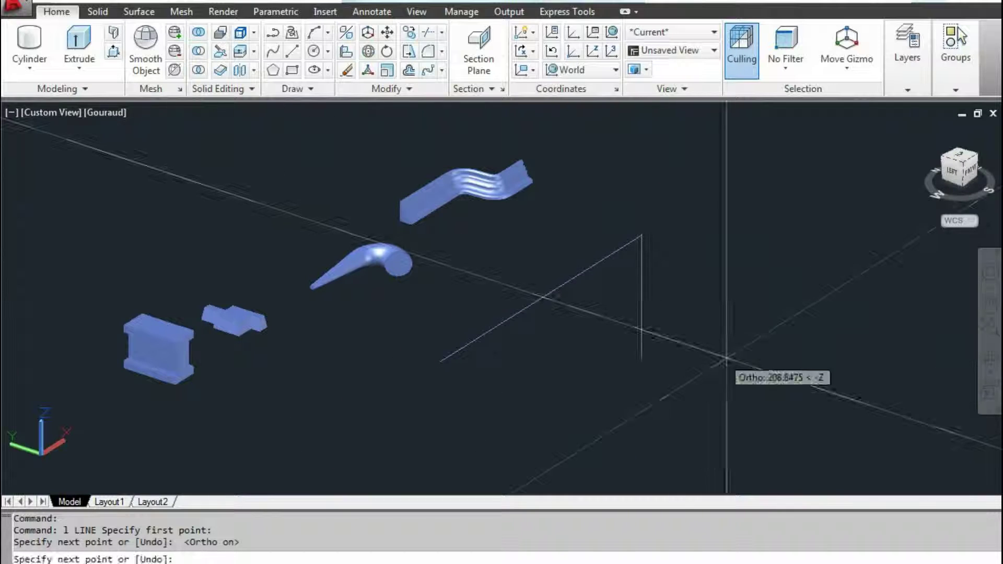
left_click(813, 293)
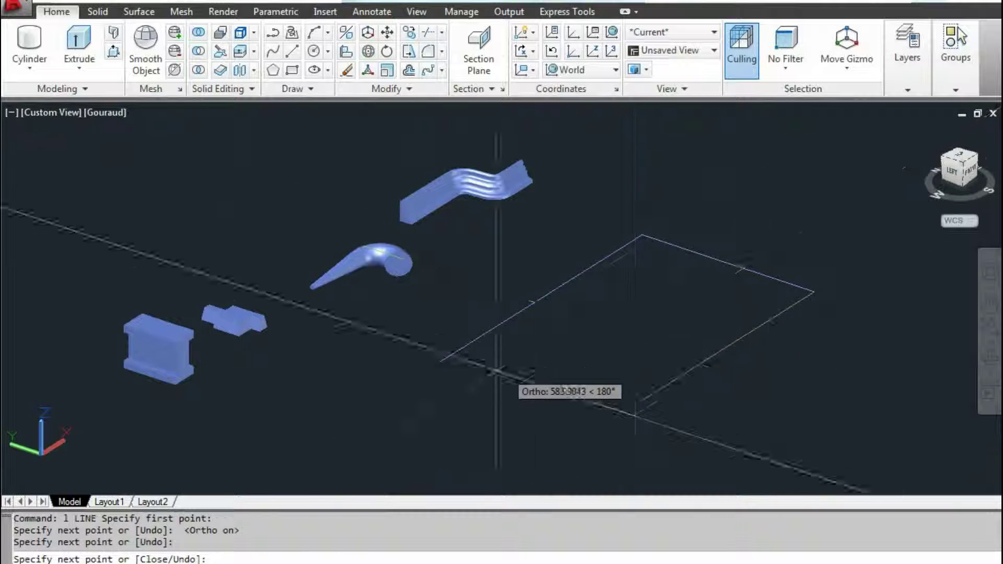
left_click(442, 361)
key("Escape")
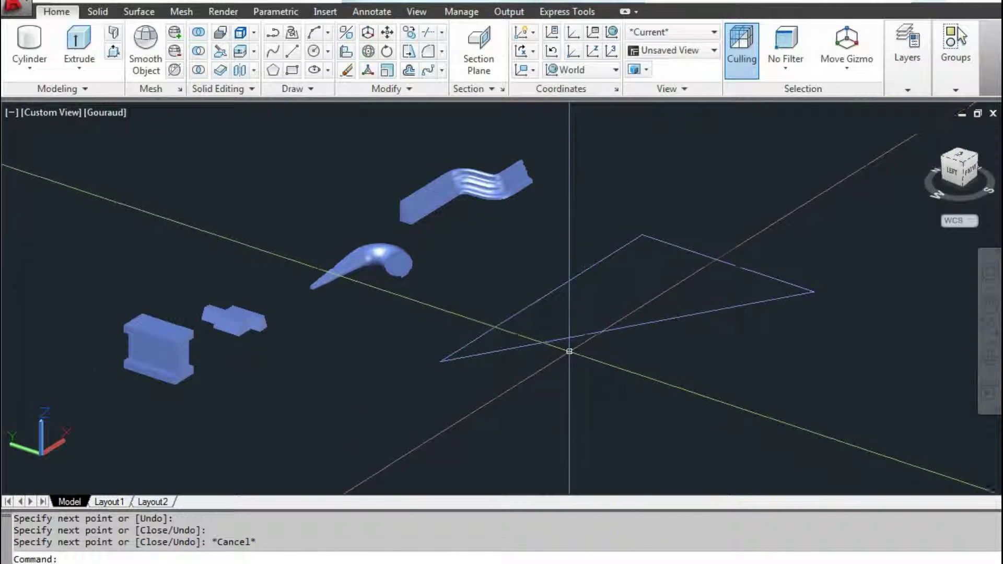
scroll(539, 309, "up", 2)
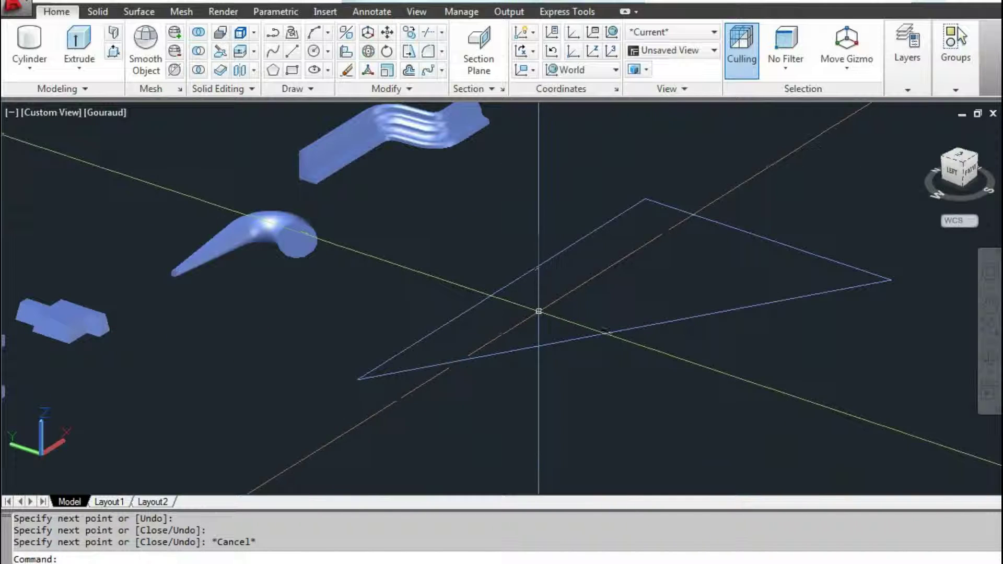
Abandon the extrusion and draw a small circle at the triangle corner.
left_click(75, 43)
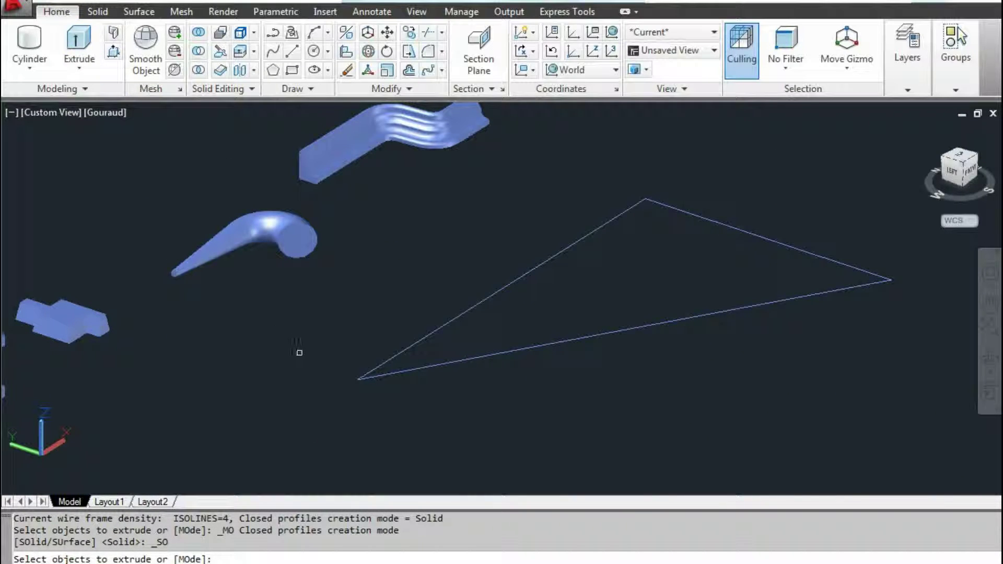
key("Escape")
type("c")
key("Return")
scroll(336, 362, "up", 3)
left_click(355, 370)
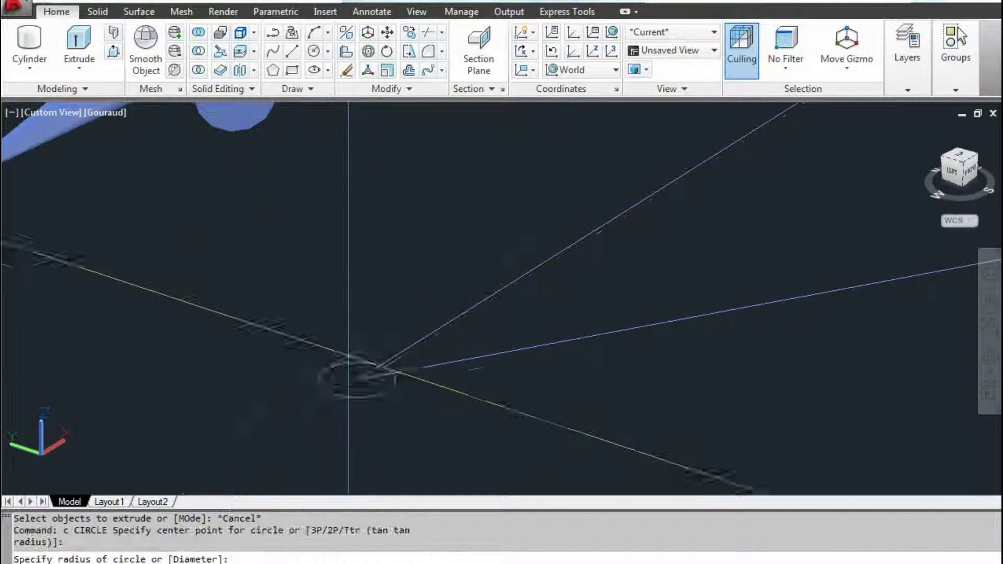
left_click(347, 359)
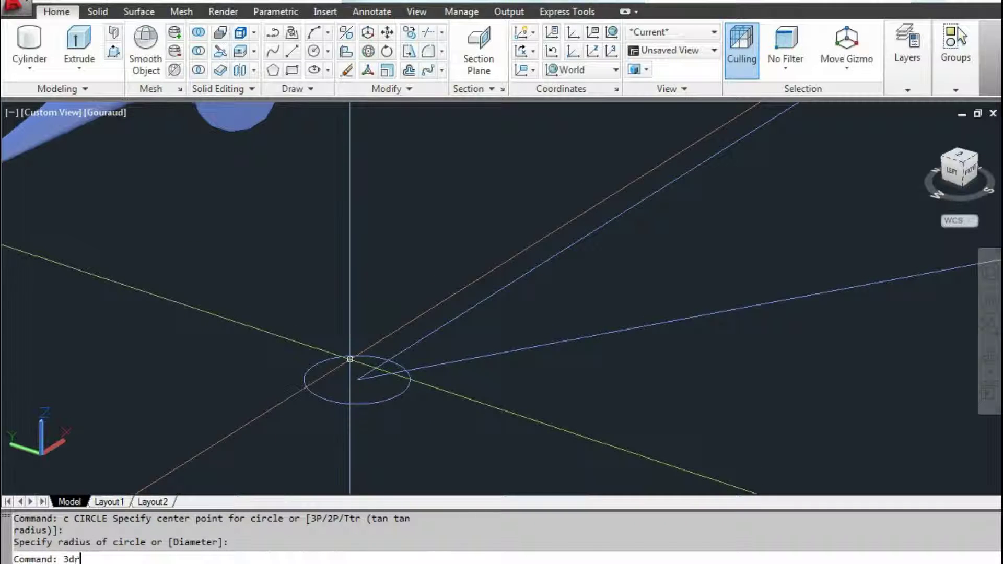
Stand the circle upright with a 90° 3DROTATE about a chosen axis.
left_click(346, 402)
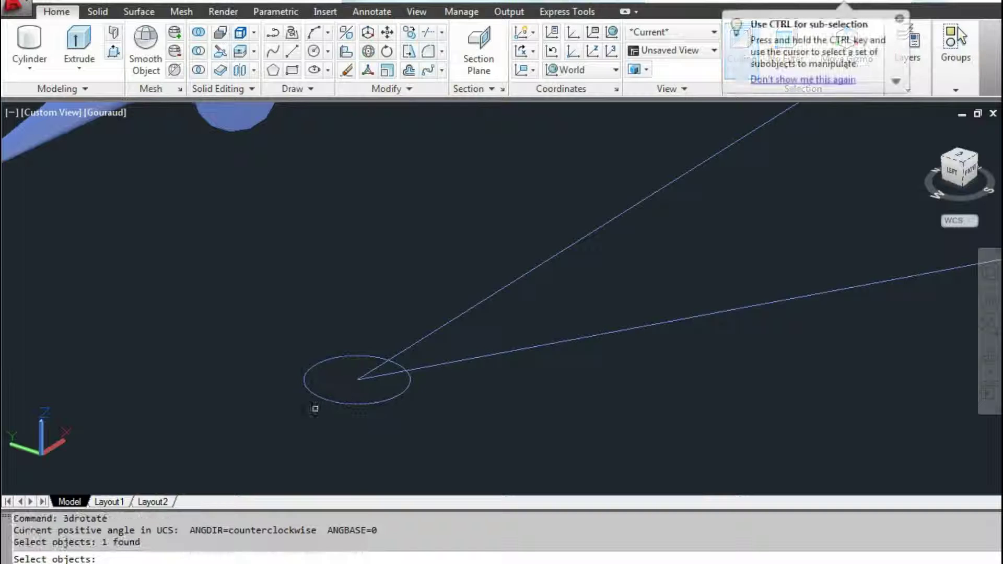
key("Return")
left_click(374, 329)
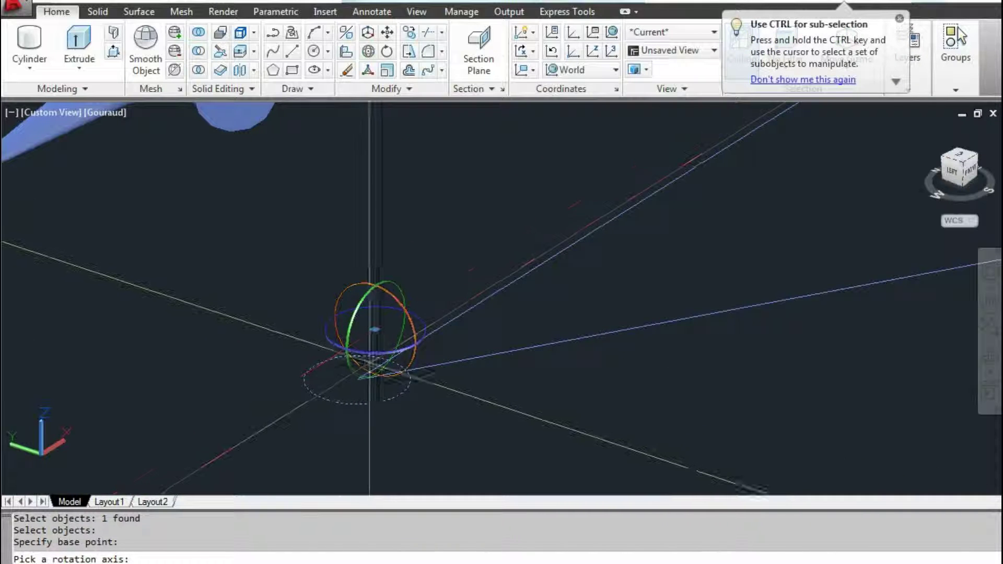
left_click(387, 285)
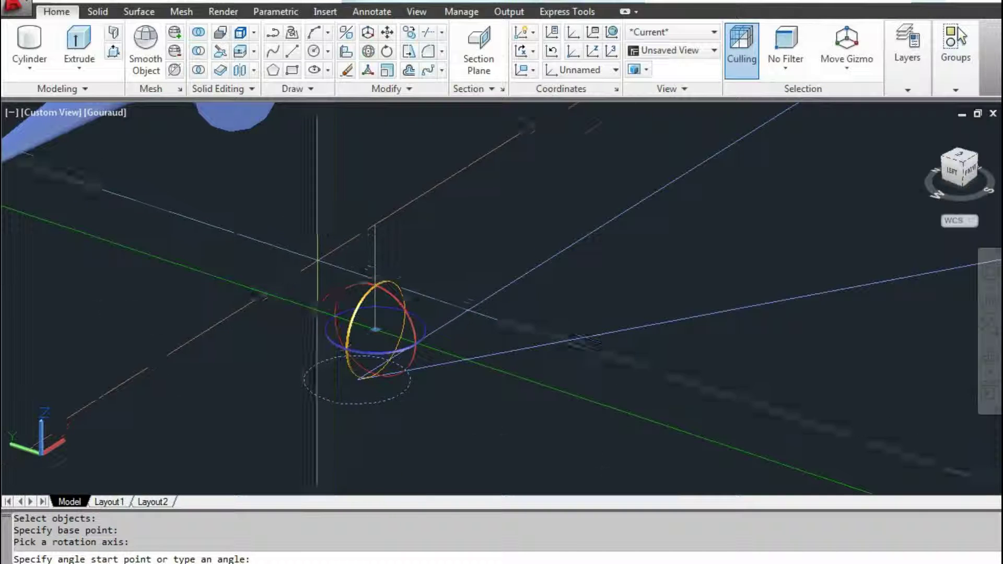
key("F8")
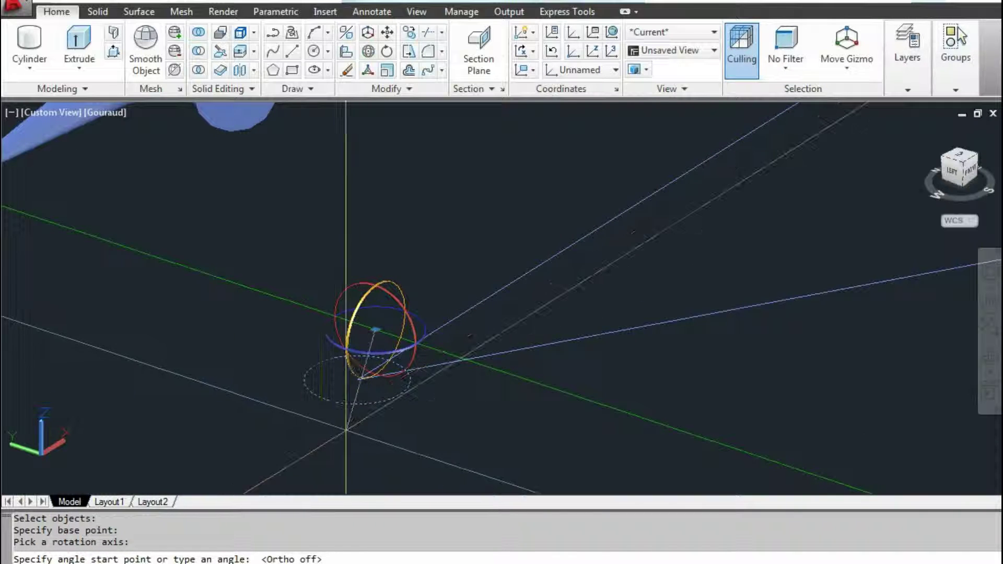
type("90")
key("Return")
type("n")
key("Return")
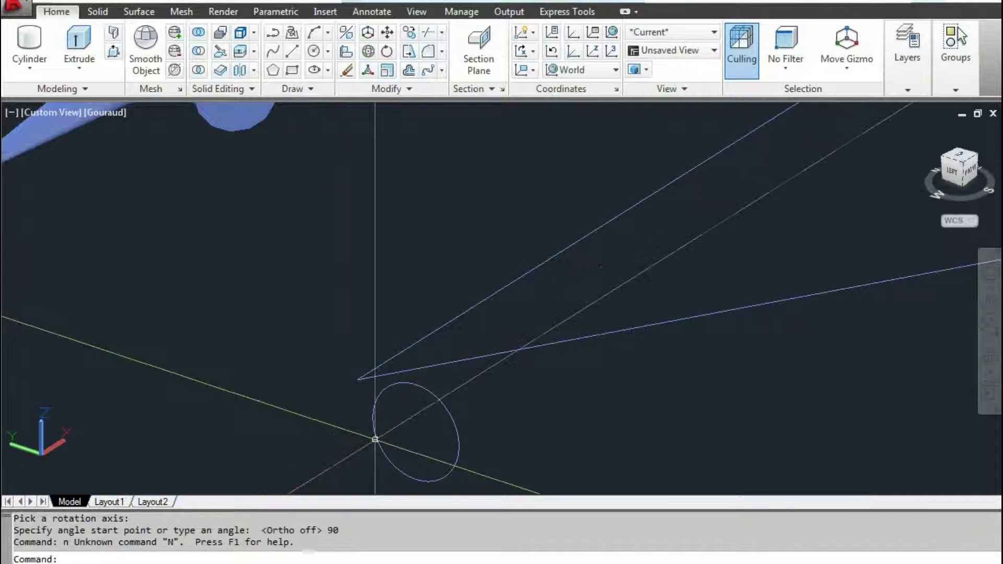
Move the upright circle by its centre onto the triangle corner.
key("Escape")
type("m MOVE")
left_click(463, 456)
key("Return")
type("c")
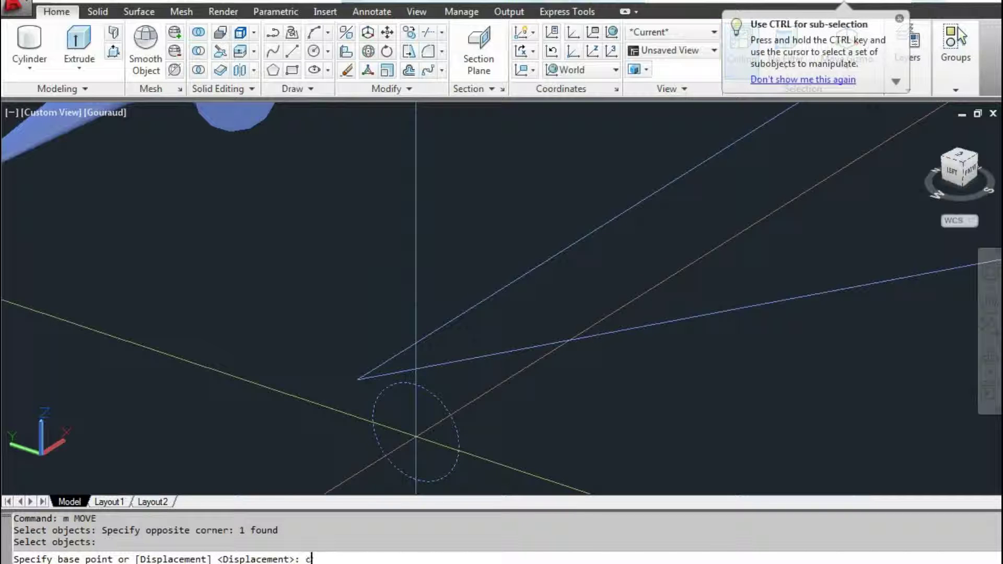
type("en")
key("Return")
left_click(415, 432)
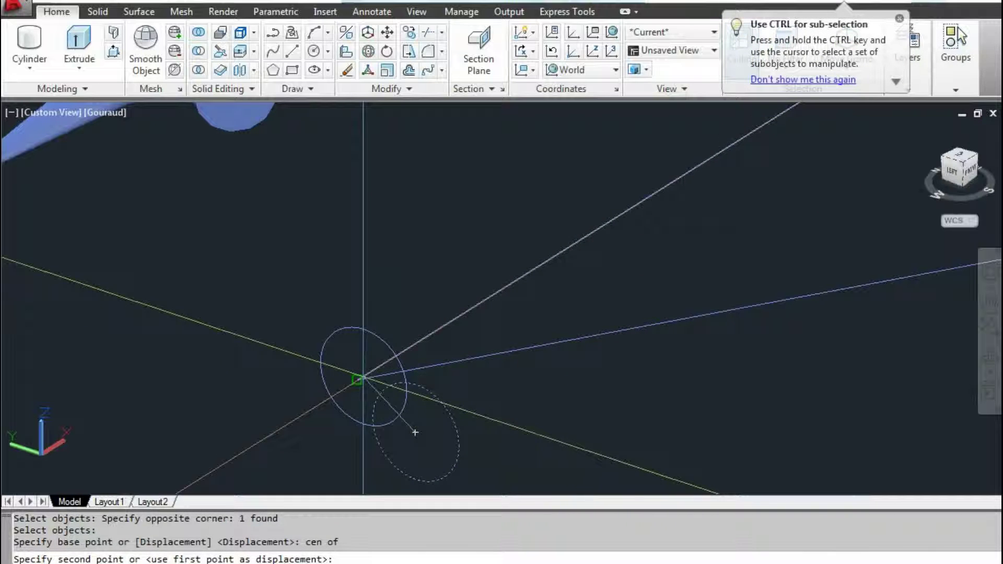
left_click(358, 378)
scroll(284, 370, "down", 3)
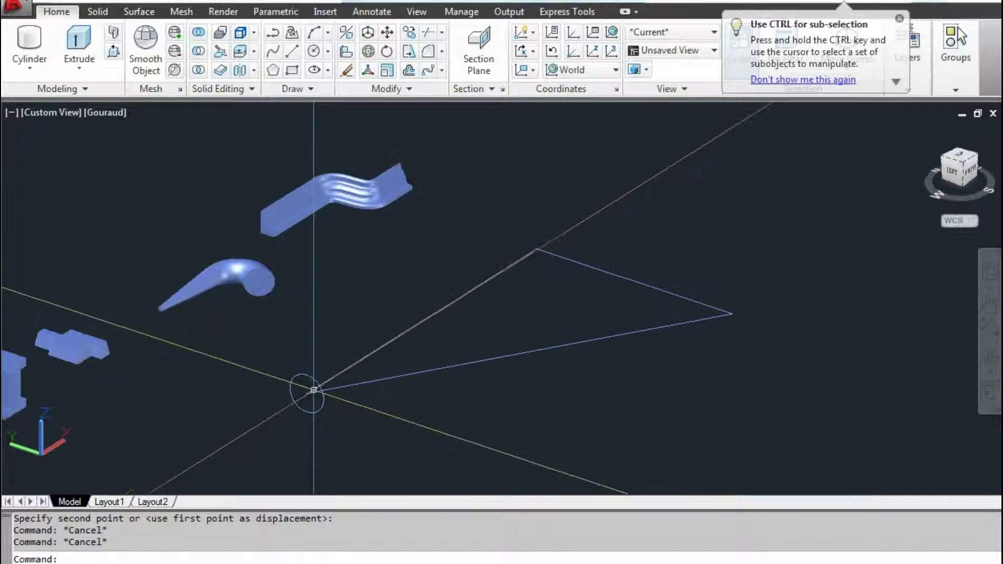
scroll(308, 393, "up", 3)
type("ext")
key("Return")
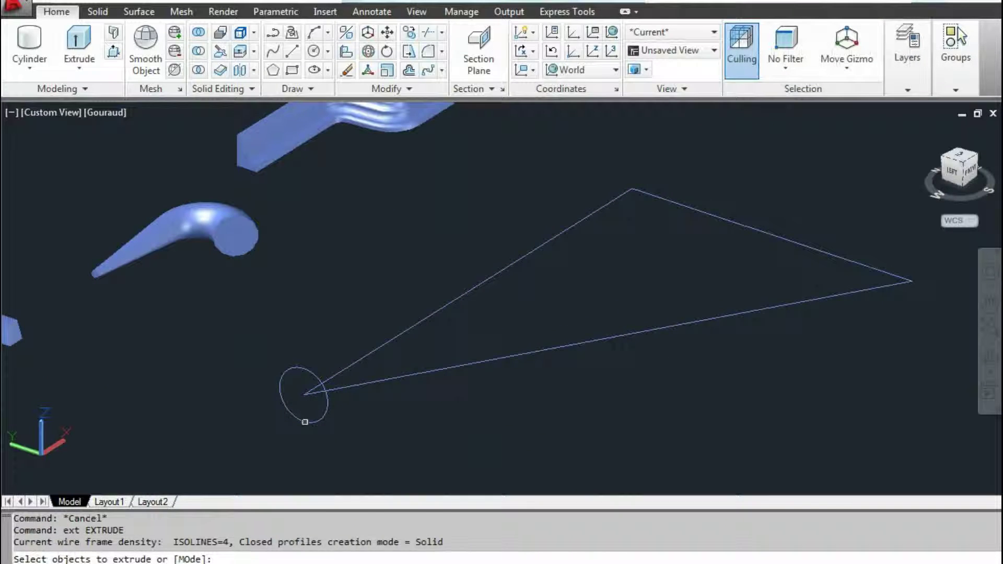
Extrude the upright circle by Direction from its centre to the guide line's far end.
left_click(304, 422)
key("Return")
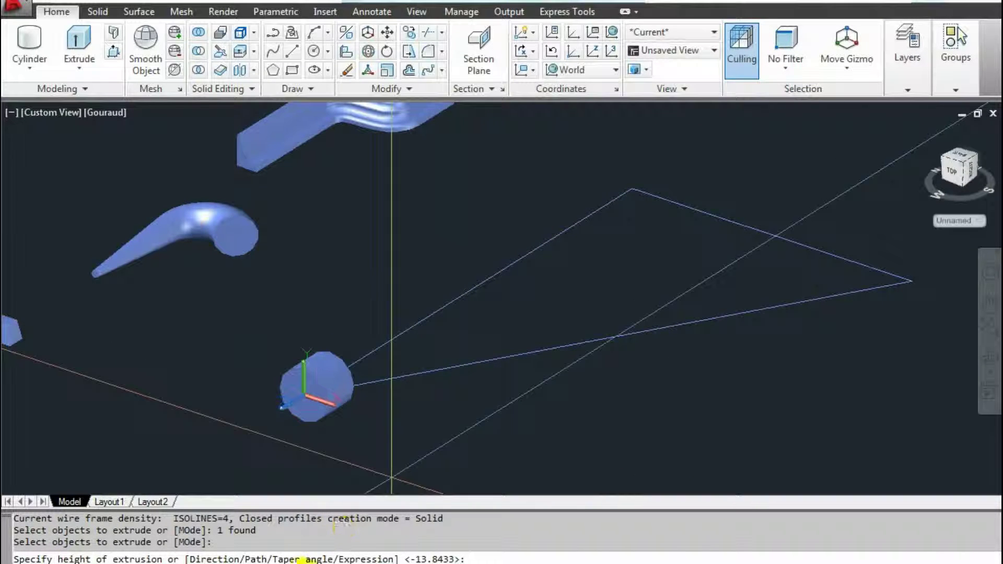
left_click(208, 560)
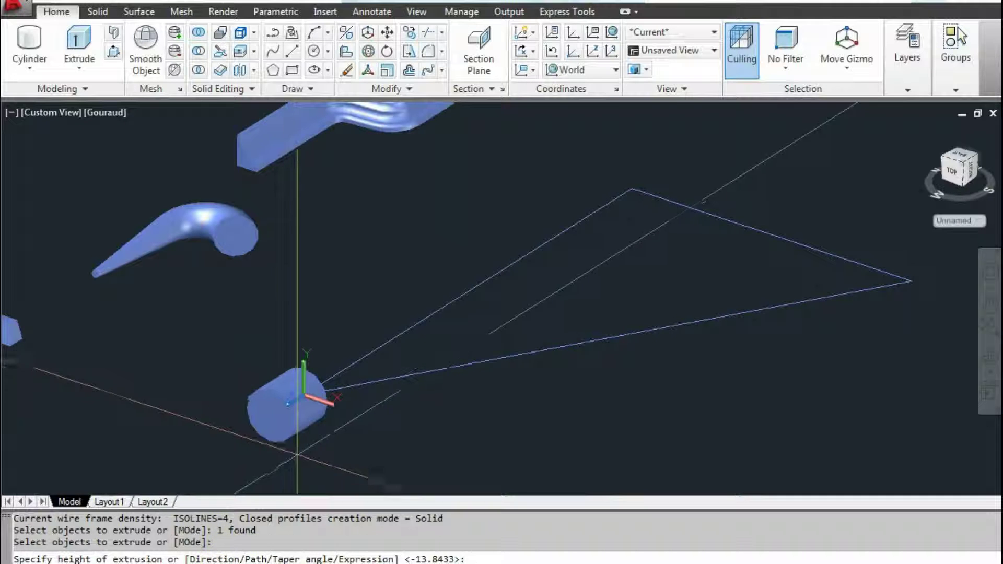
left_click(304, 394)
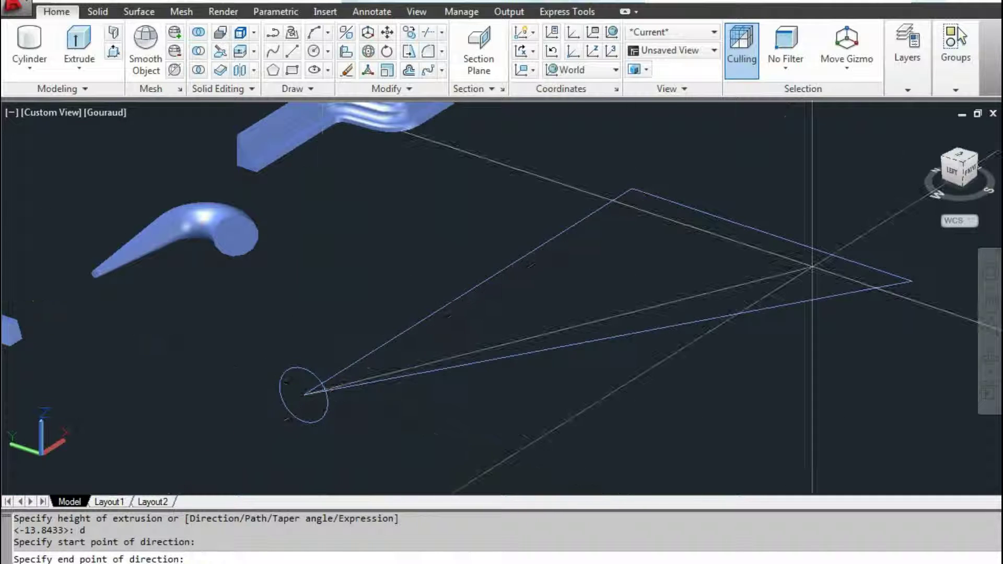
left_click(912, 282)
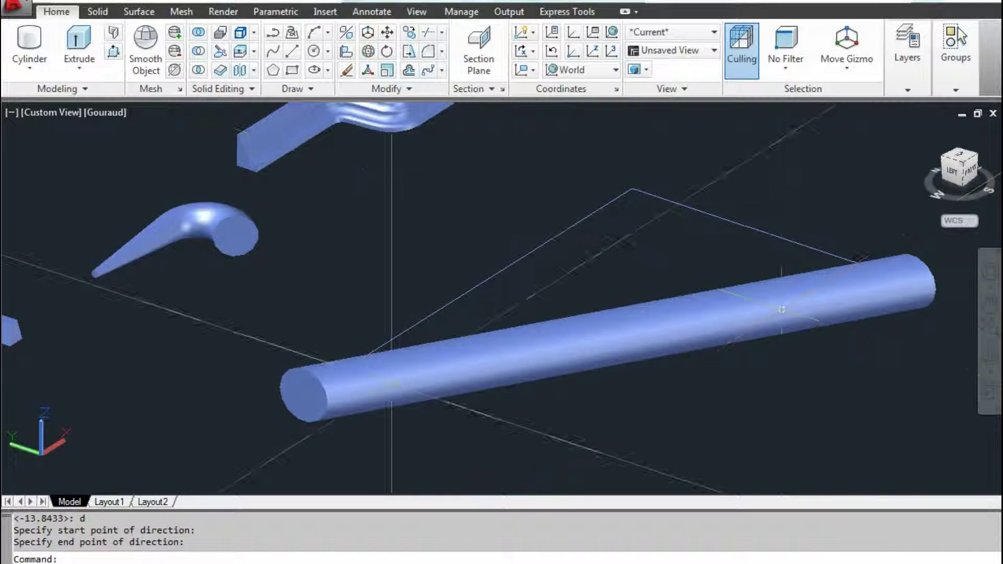
Orbit around the new cylinder, then undo the extrusion.
key("Return")
mouse_move(459, 401)
middle_mouse_down("shift")
mouse_move(555, 390)
mouse_move(444, 363)
mouse_move(390, 408)
mouse_move(508, 373)
mouse_move(412, 392)
middle_mouse_up("shift")
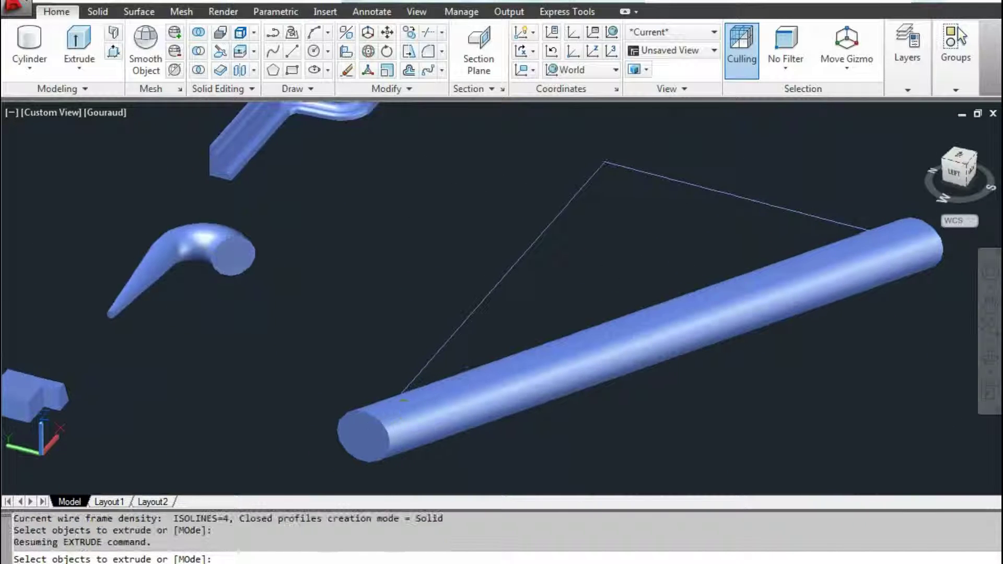
scroll(366, 432, "up", 3)
key("Escape")
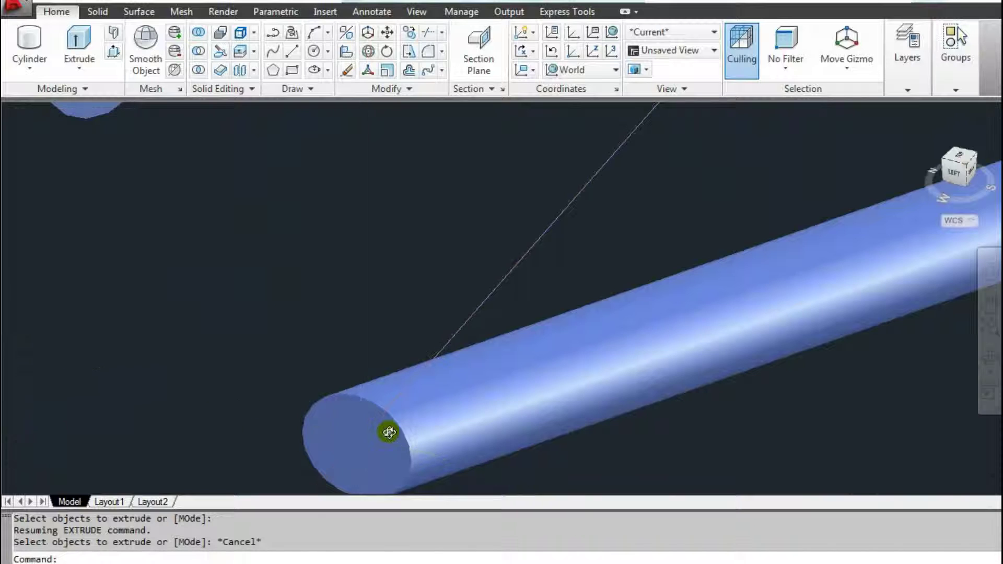
mouse_move(389, 433)
middle_mouse_down("shift")
mouse_move(478, 399)
mouse_move(424, 408)
mouse_move(410, 457)
mouse_move(405, 422)
middle_mouse_up("shift")
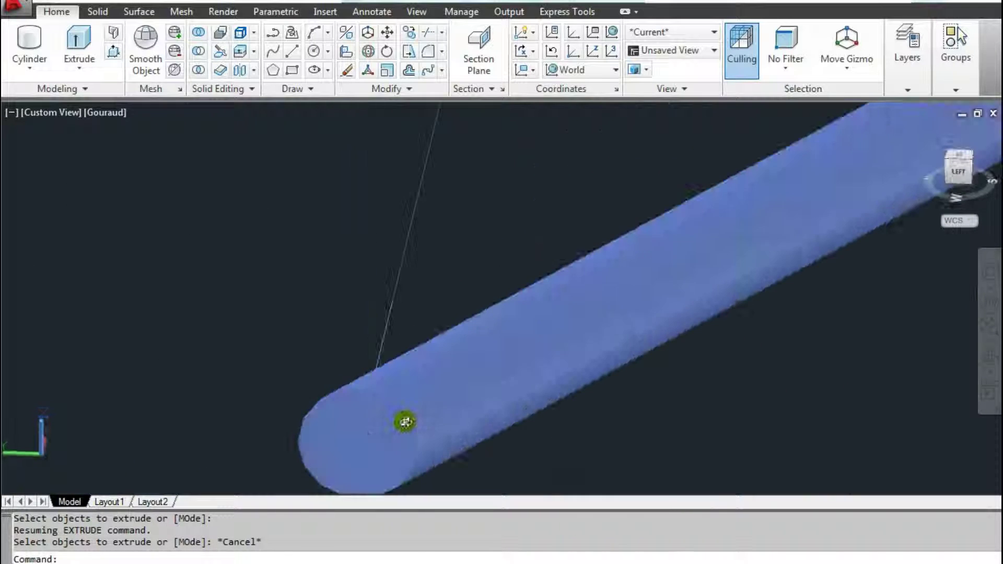
scroll(405, 420, "down", 3)
type("u")
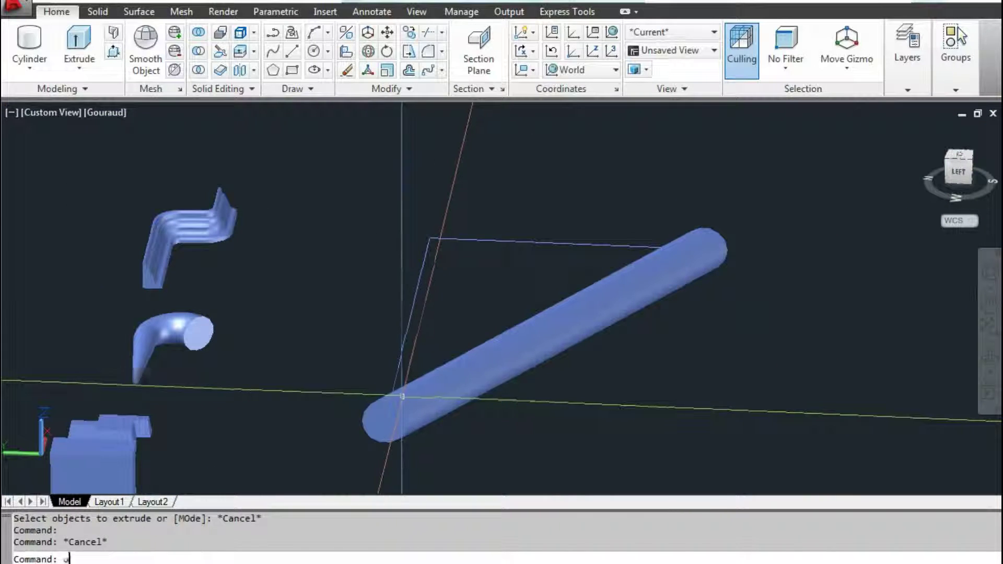
key("Return")
key("Return")
key("Return")
key("Return")
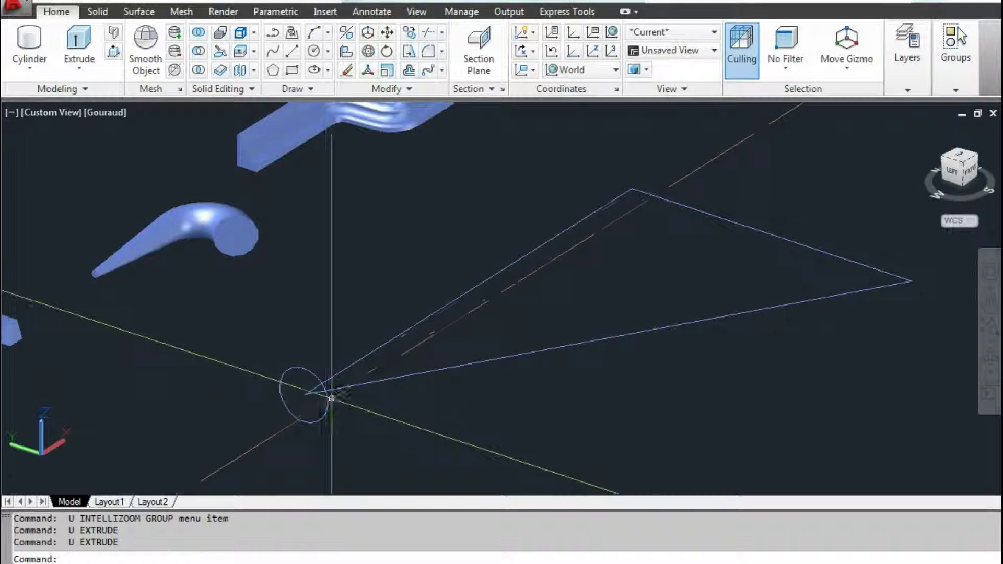
Re-extrude the circle by Direction from its centre to a new end point, then inspect the cylinder.
mouse_move(332, 398)
middle_mouse_down("shift")
mouse_move(381, 450)
mouse_move(352, 395)
middle_mouse_up("shift")
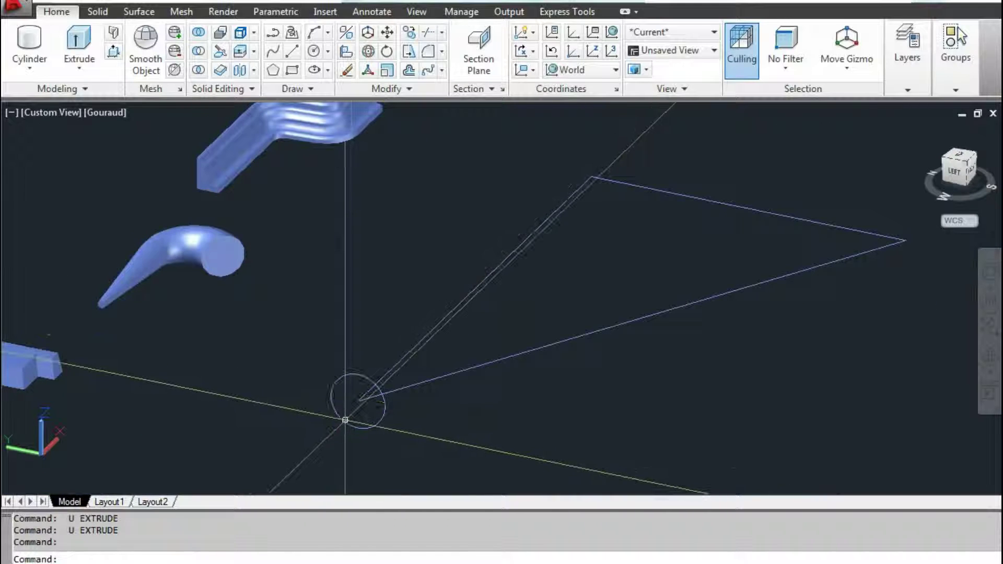
type("ext")
key("Return")
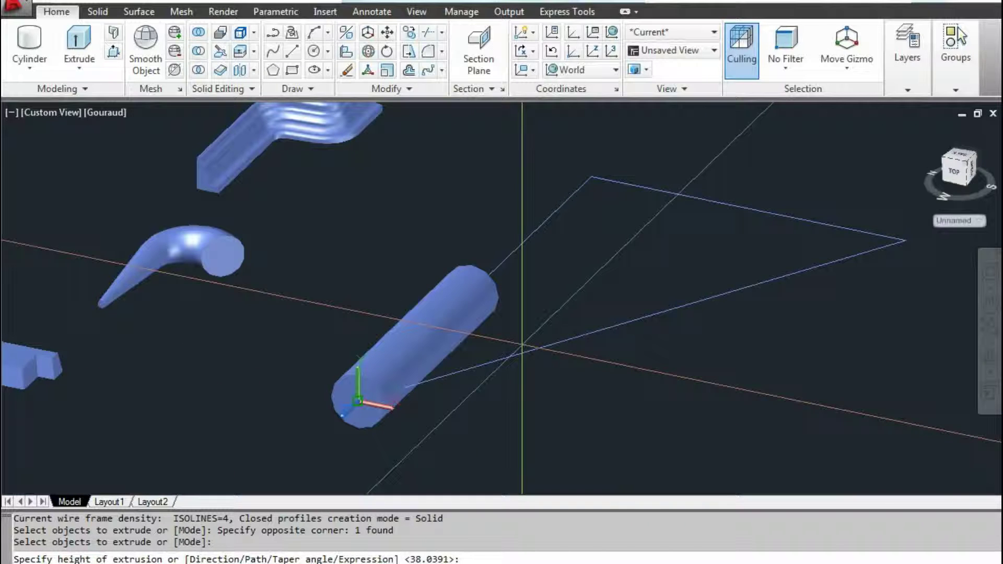
type("d")
key("Return")
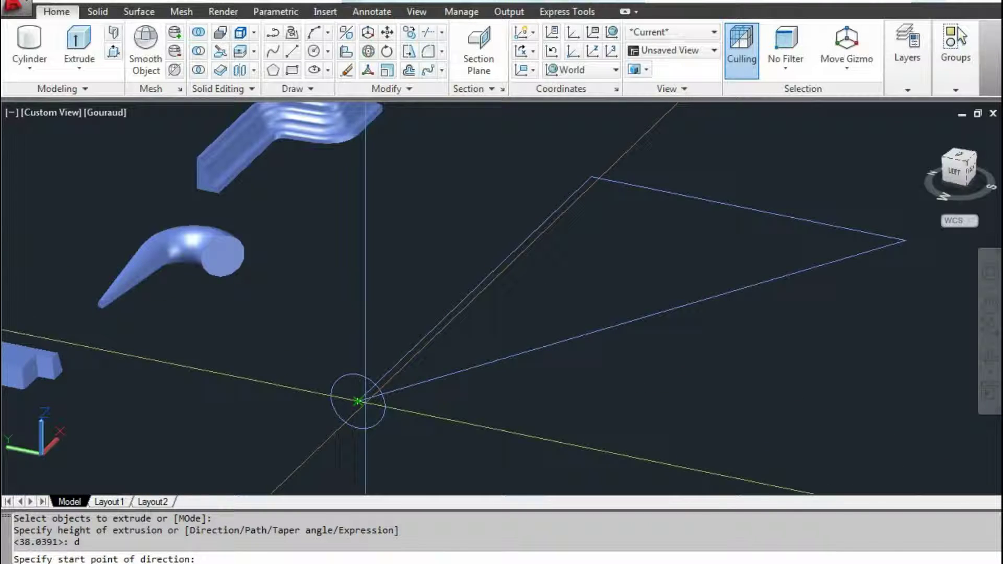
left_click(358, 400)
scroll(340, 348, "down", 5)
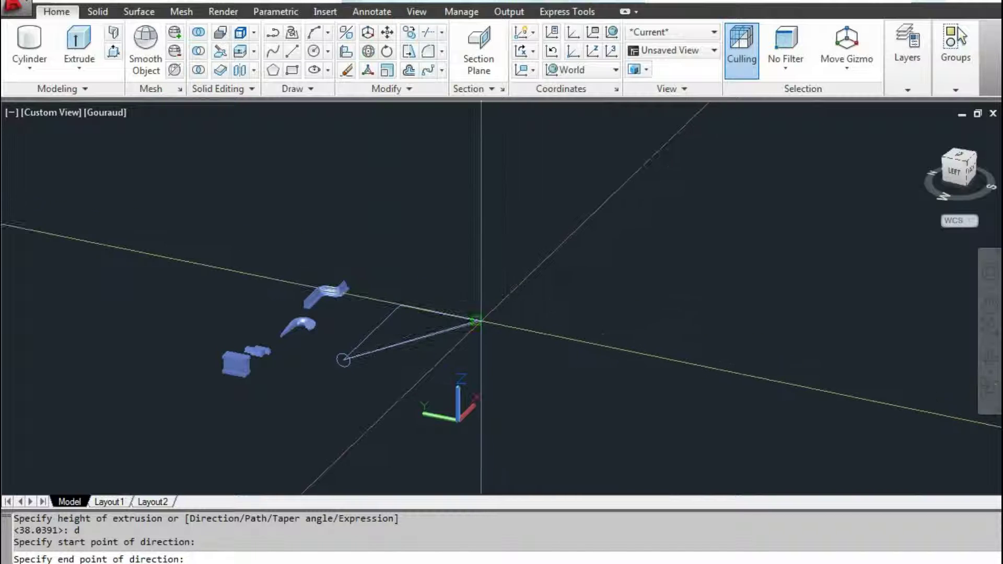
left_click(476, 321)
scroll(350, 339, "up", 5)
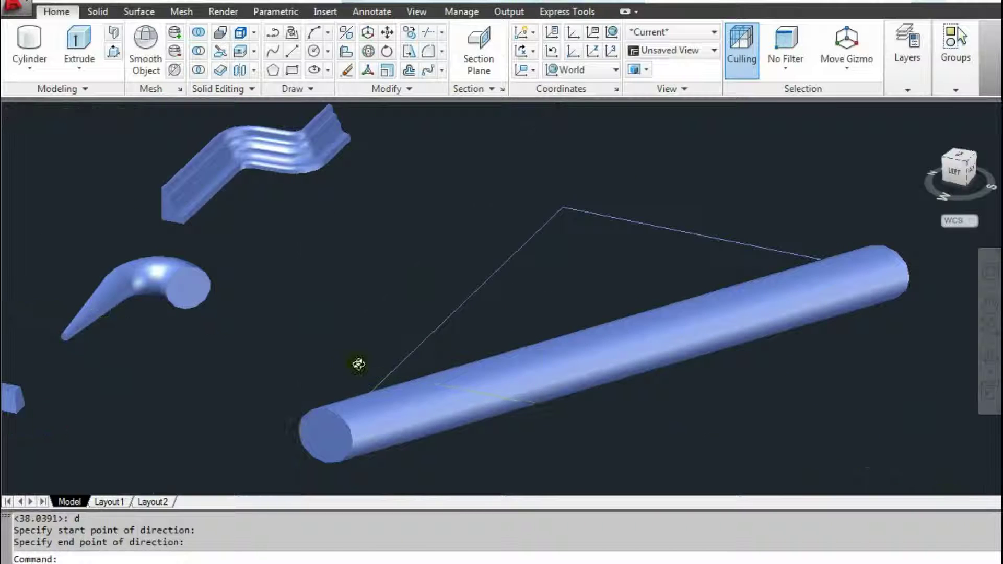
mouse_move(359, 364)
middle_mouse_down("shift")
mouse_move(520, 347)
mouse_move(522, 331)
mouse_move(376, 359)
mouse_move(366, 382)
mouse_move(403, 343)
middle_mouse_up("shift")
scroll(402, 343, "down", 2)
scroll(458, 317, "up", 3)
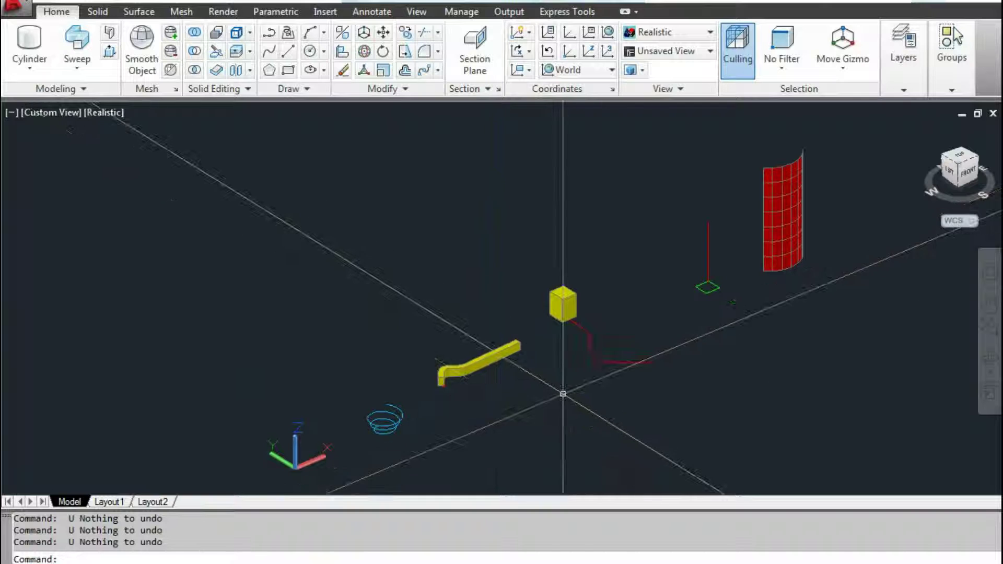
Orbit and zoom until the blue helix and its red channel profile fill the view.
scroll(211, 473, "up", 3)
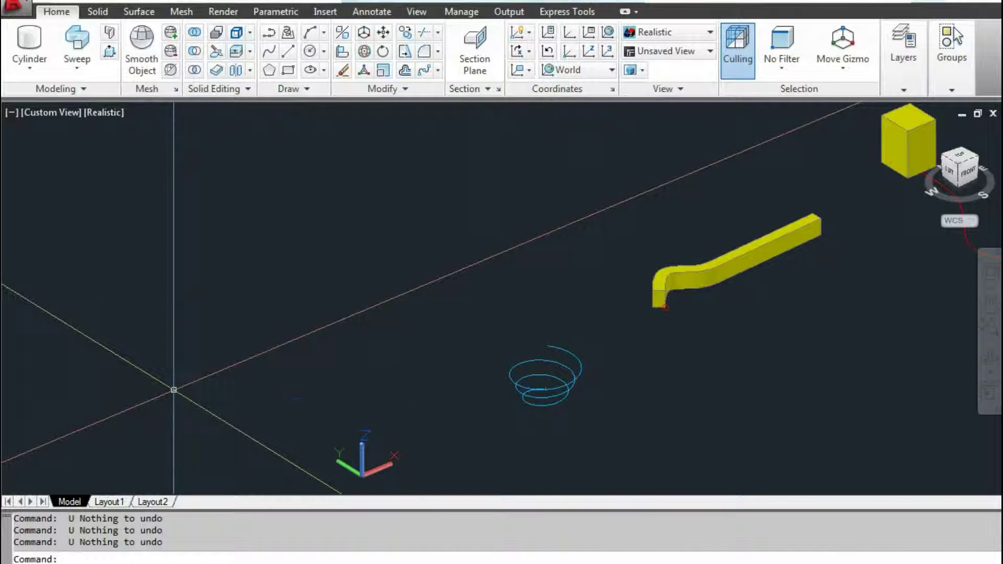
scroll(174, 390, "down", 3)
mouse_move(515, 298)
middle_mouse_down("shift")
mouse_move(351, 370)
mouse_move(499, 289)
mouse_move(437, 289)
mouse_move(396, 305)
mouse_move(472, 316)
mouse_move(439, 291)
mouse_move(519, 277)
middle_mouse_up("shift")
scroll(496, 274, "up", 3)
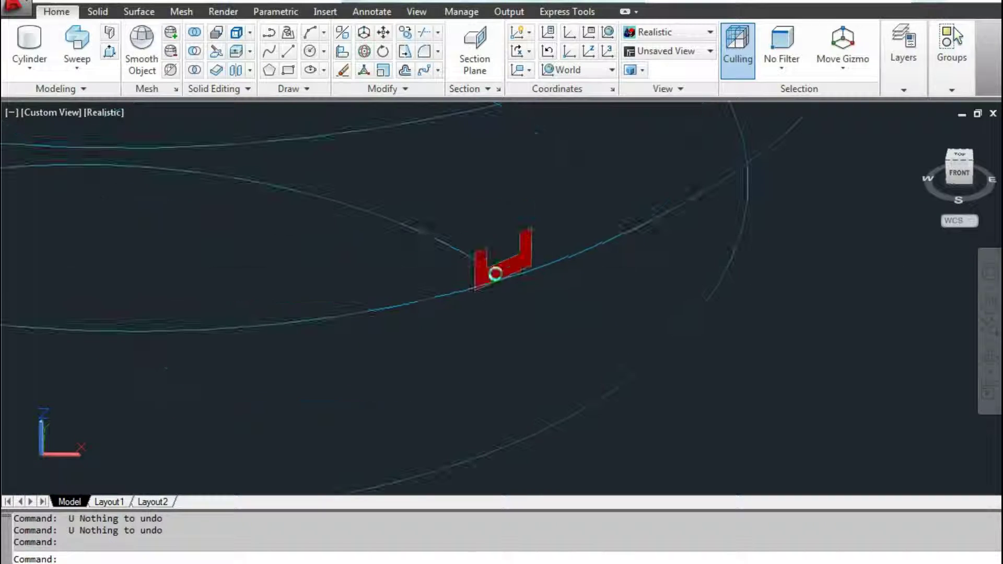
scroll(495, 273, "down", 1)
middle_click_drag(441, 272, 504, 296, "shift")
scroll(504, 296, "down", 5)
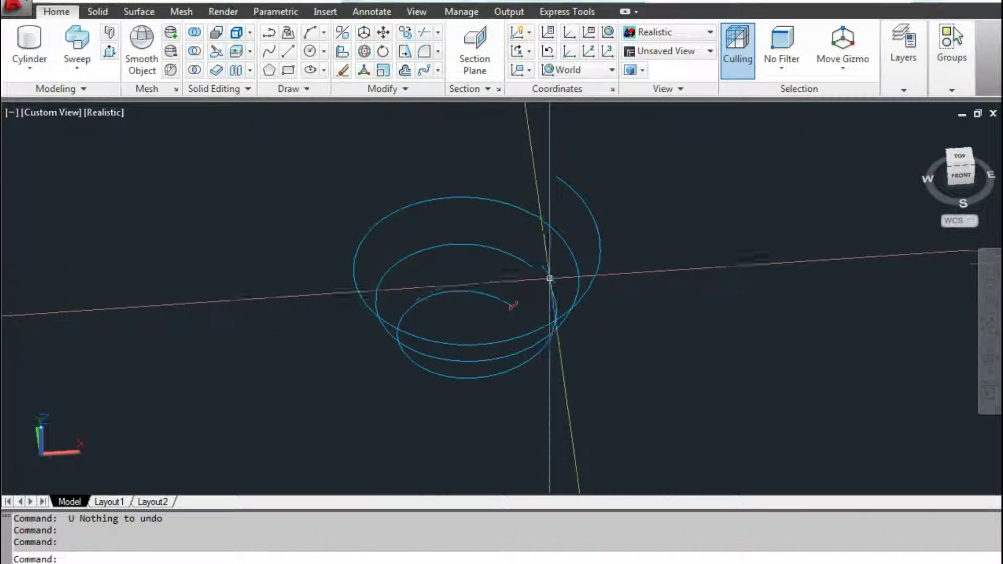
mouse_move(550, 279)
middle_mouse_down("shift")
mouse_move(493, 291)
mouse_move(456, 269)
mouse_move(528, 287)
mouse_move(459, 262)
mouse_move(488, 286)
middle_mouse_up("shift")
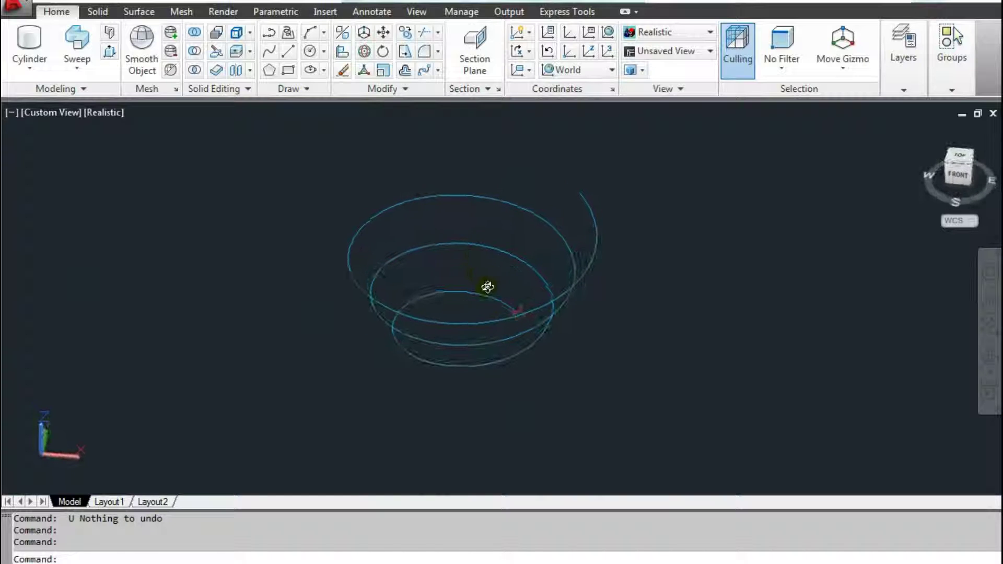
left_click(85, 71)
left_click(78, 191)
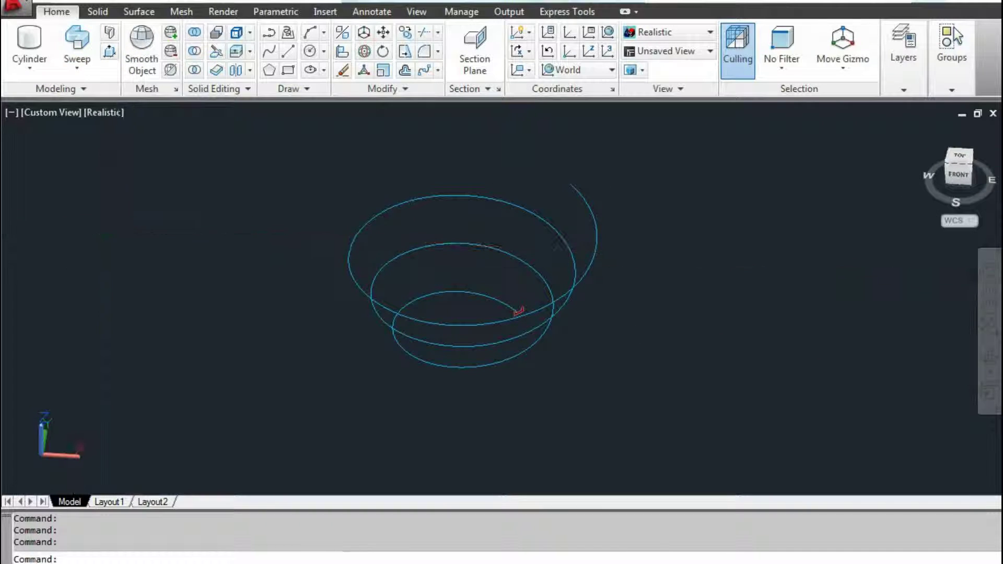
left_click(79, 79)
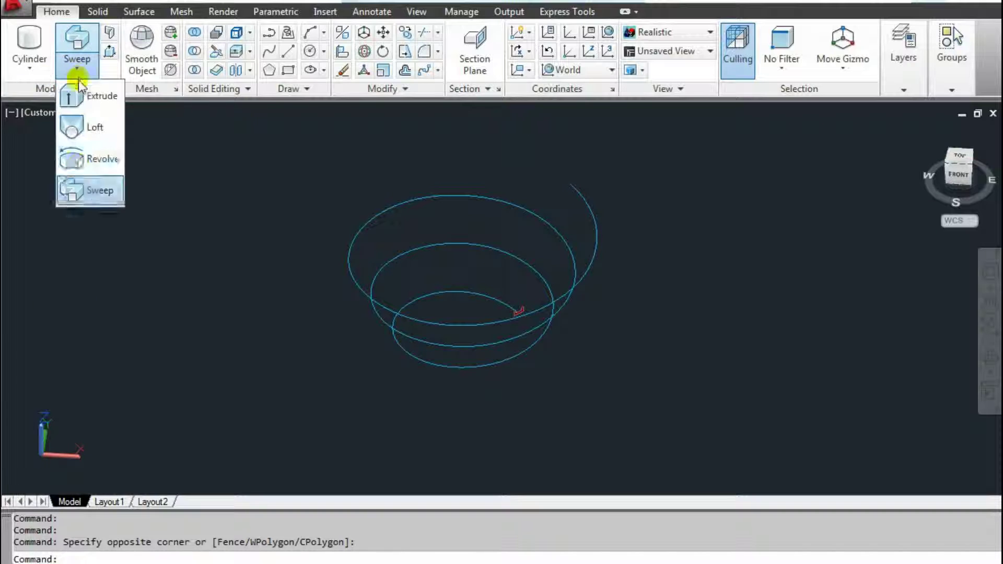
left_click(80, 190)
scroll(538, 308, "up", 5)
mouse_move(501, 316)
middle_mouse_down("shift")
mouse_move(437, 287)
mouse_move(473, 298)
mouse_move(454, 325)
middle_mouse_up("shift")
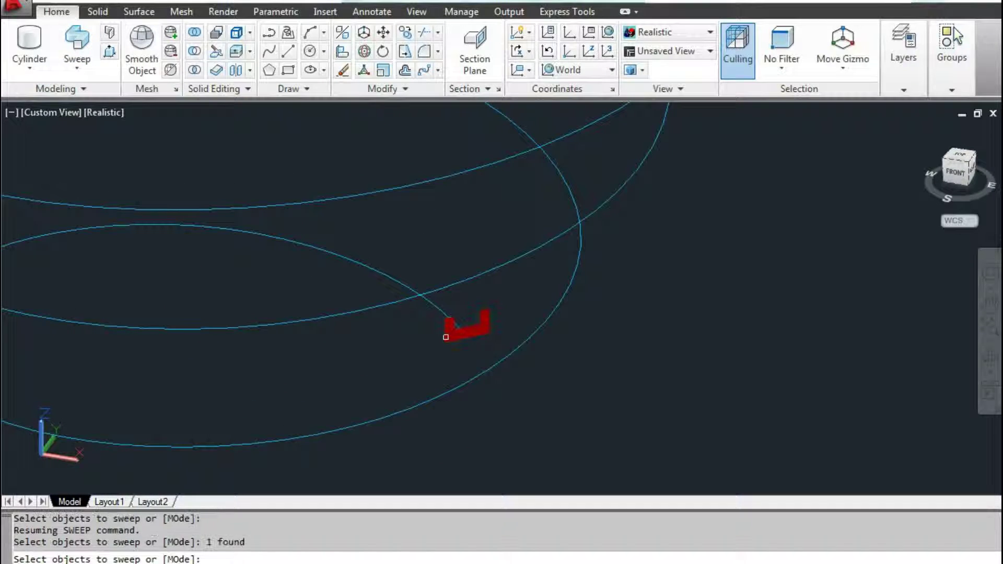
scroll(446, 337, "up", 3)
scroll(455, 328, "up", 2)
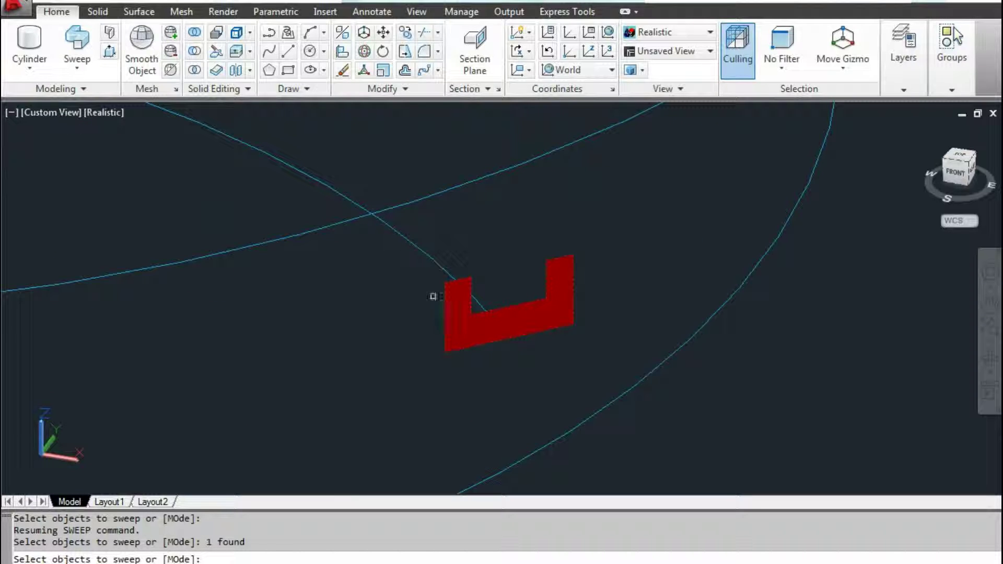
scroll(455, 349, "down", 3)
key("Return")
scroll(455, 349, "down", 2)
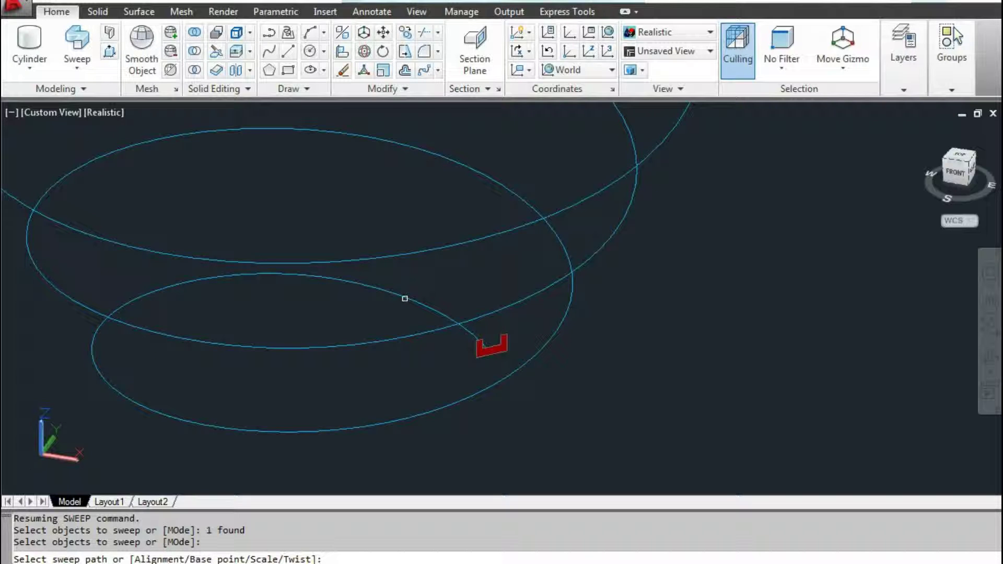
scroll(407, 298, "down", 3)
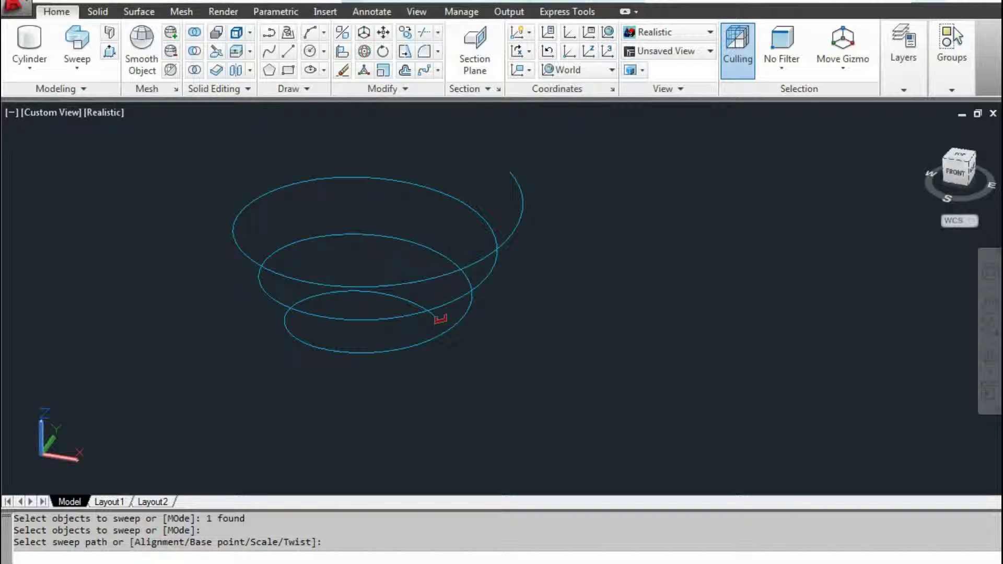
left_click(392, 272)
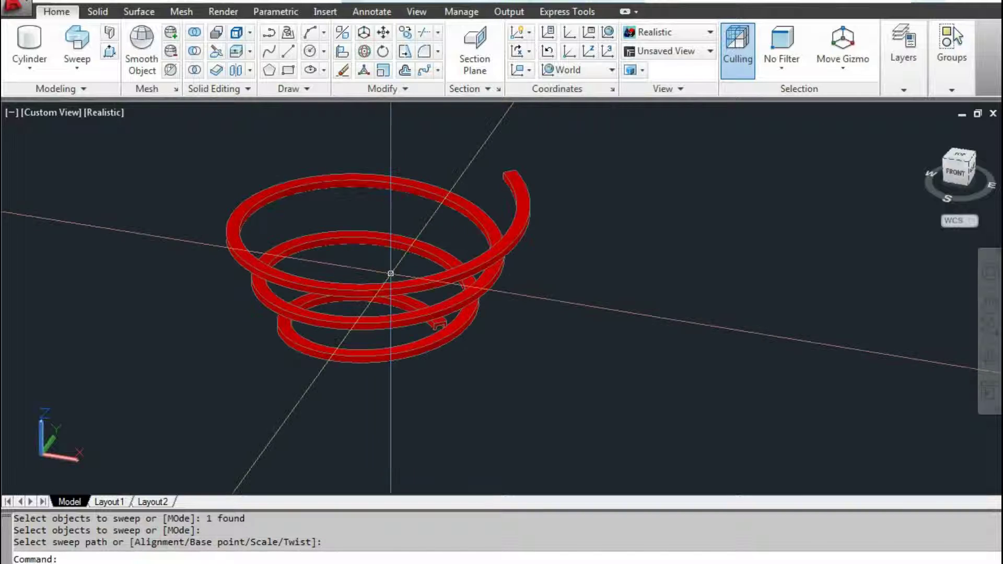
scroll(402, 264, "down", 2)
scroll(396, 322, "up", 5)
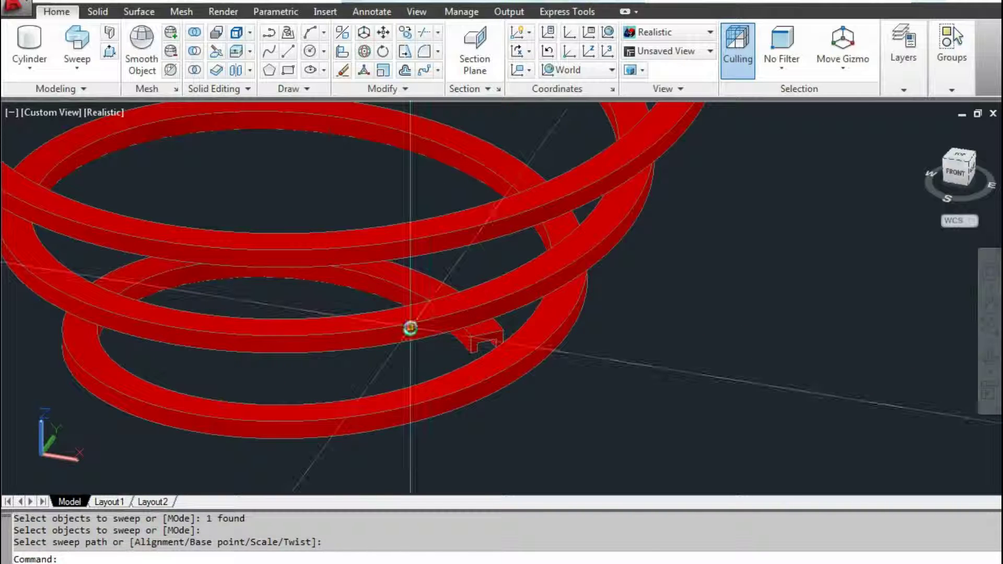
mouse_move(413, 329)
middle_mouse_down("shift")
mouse_move(354, 287)
mouse_move(355, 253)
mouse_move(399, 261)
mouse_move(394, 321)
mouse_move(405, 339)
mouse_move(365, 226)
mouse_move(385, 298)
mouse_move(394, 293)
mouse_move(465, 361)
middle_mouse_up("shift")
scroll(418, 352, "up", 2)
scroll(419, 359, "up", 2)
scroll(454, 440, "up", 3)
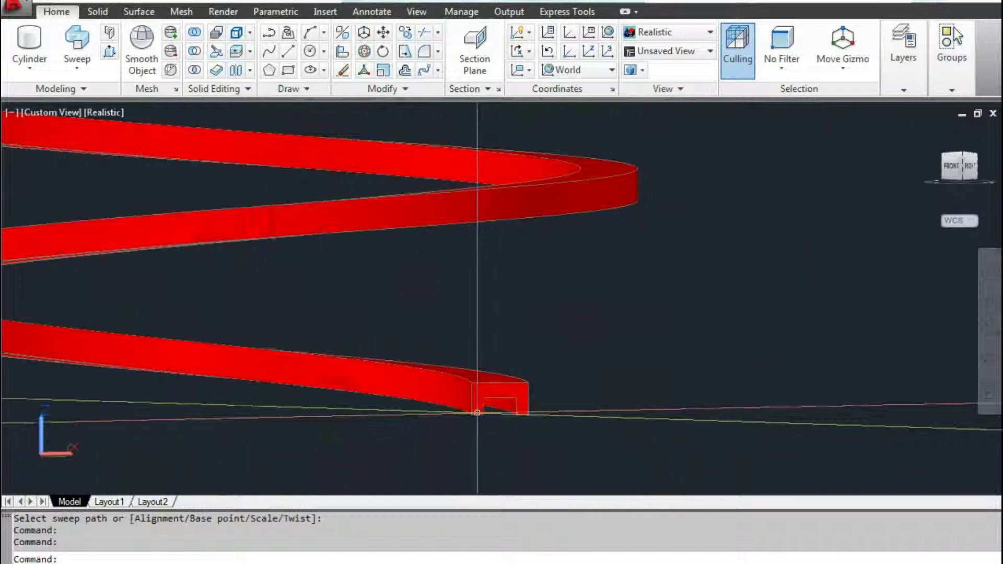
type("u")
key("Return")
key("Return")
key("Return")
key("Return")
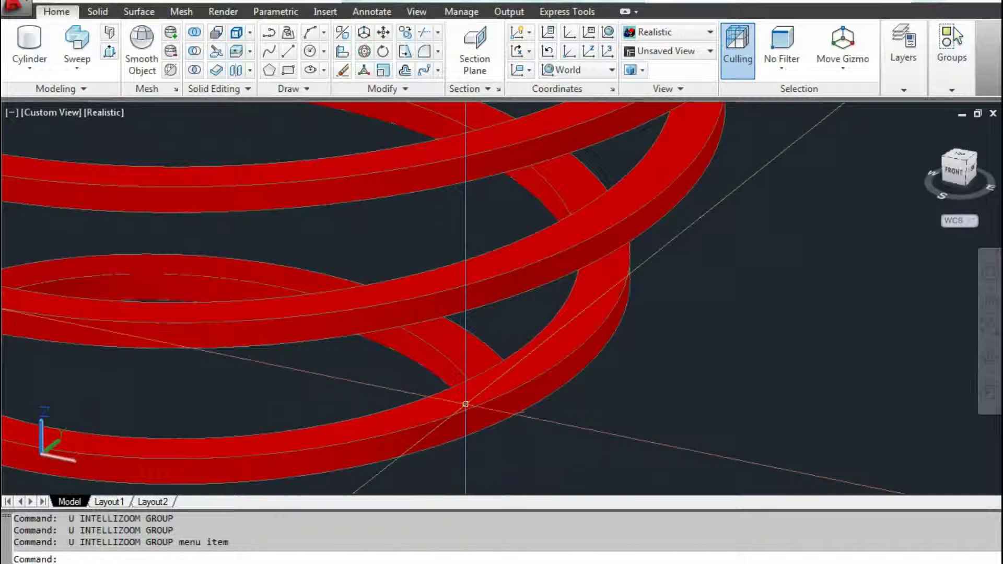
key("Return")
key("Return")
key("Return")
key("Return")
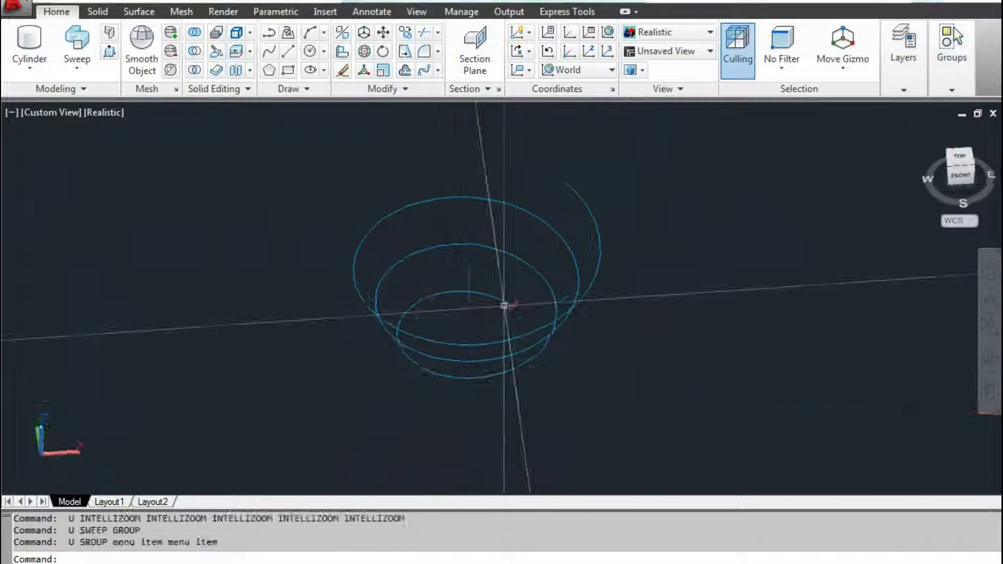
Start rotating the red profile about its corner, then cancel the flat rotation.
mouse_move(501, 353)
middle_mouse_down("shift")
mouse_move(455, 326)
mouse_move(481, 424)
middle_mouse_up("shift")
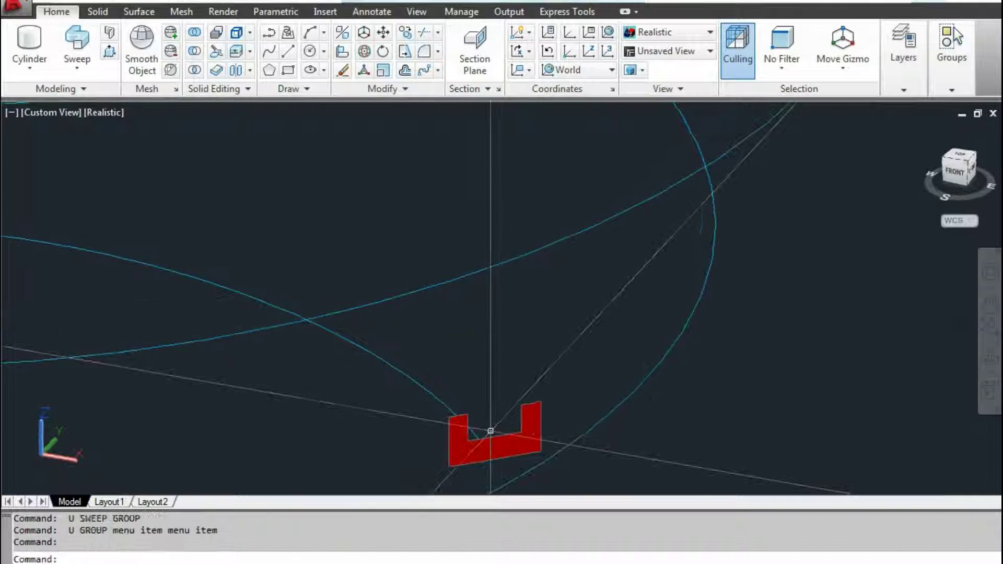
left_click(482, 419)
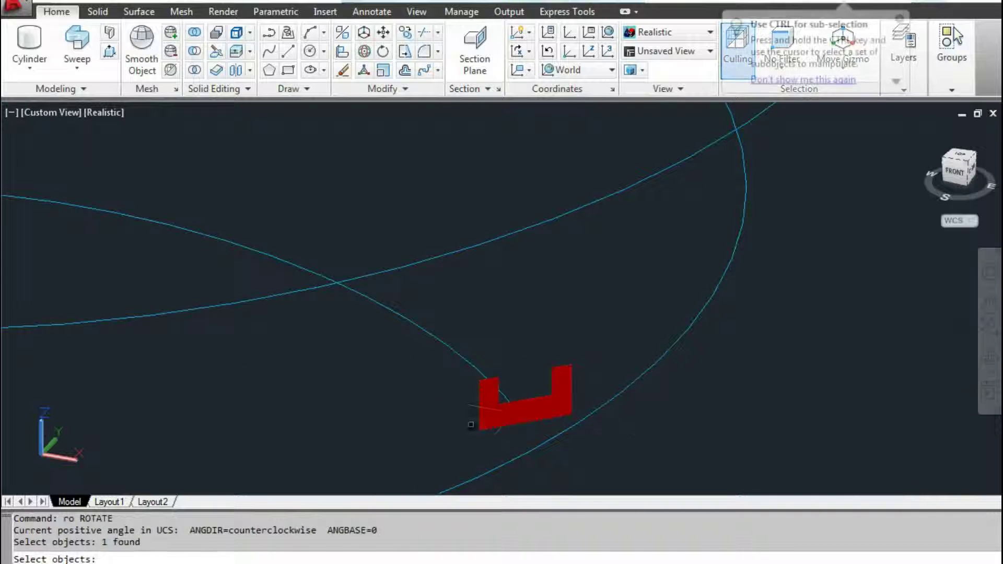
key("Return")
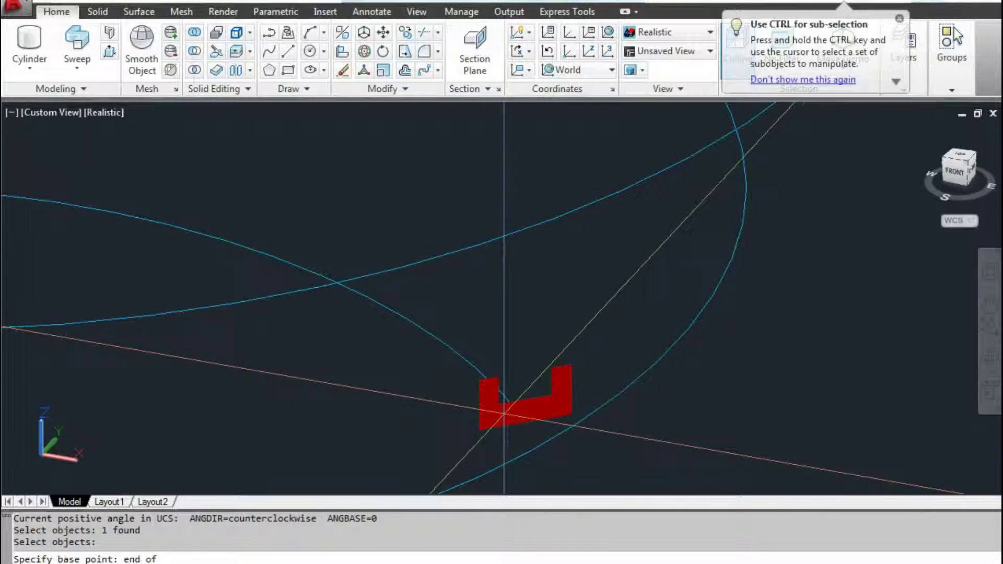
left_click(525, 422)
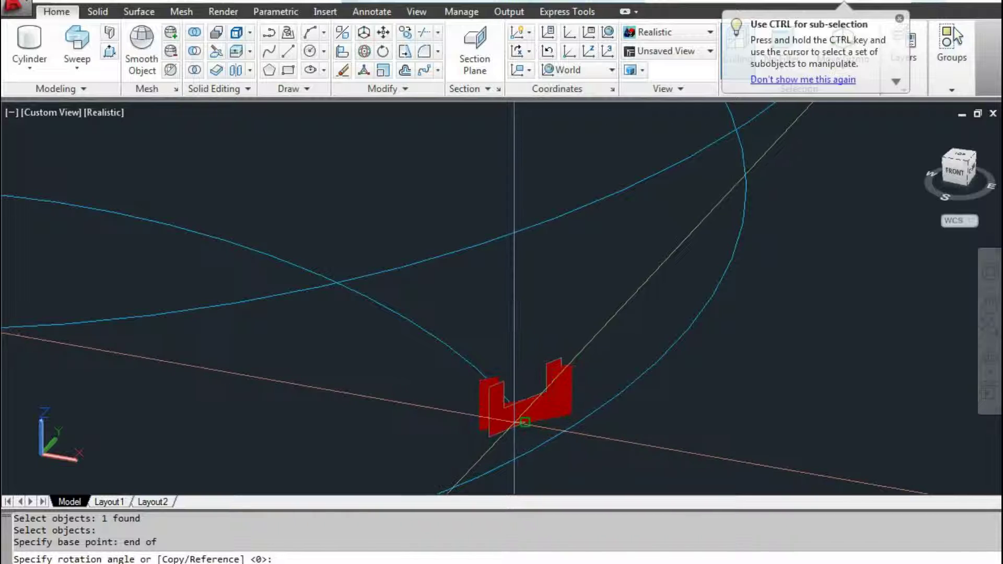
middle_click_drag(514, 421, 497, 434, "shift")
key("Escape")
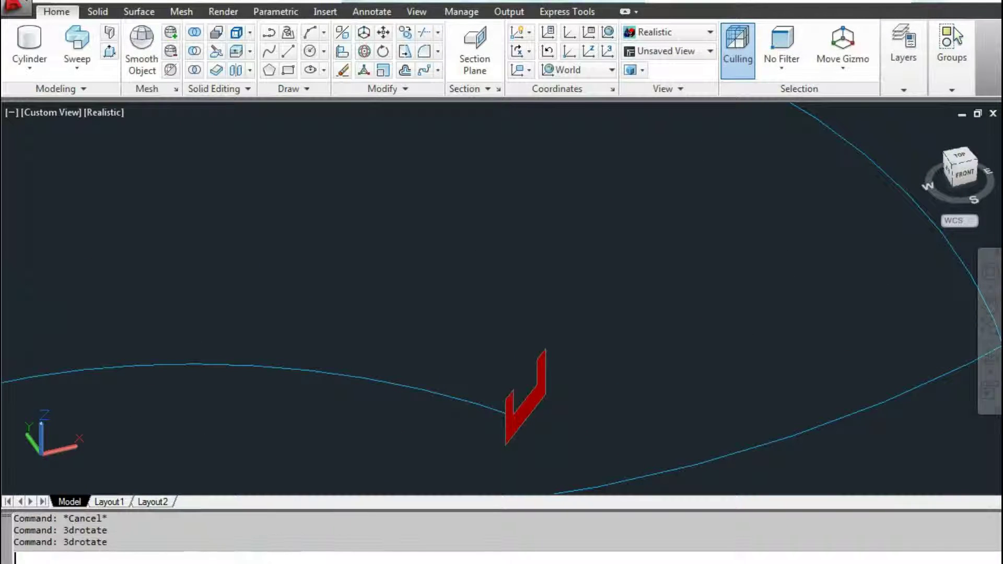
Flip the profile 180° about the Y axis, then undo that and the earlier sweep.
left_click_drag(493, 439, 499, 439)
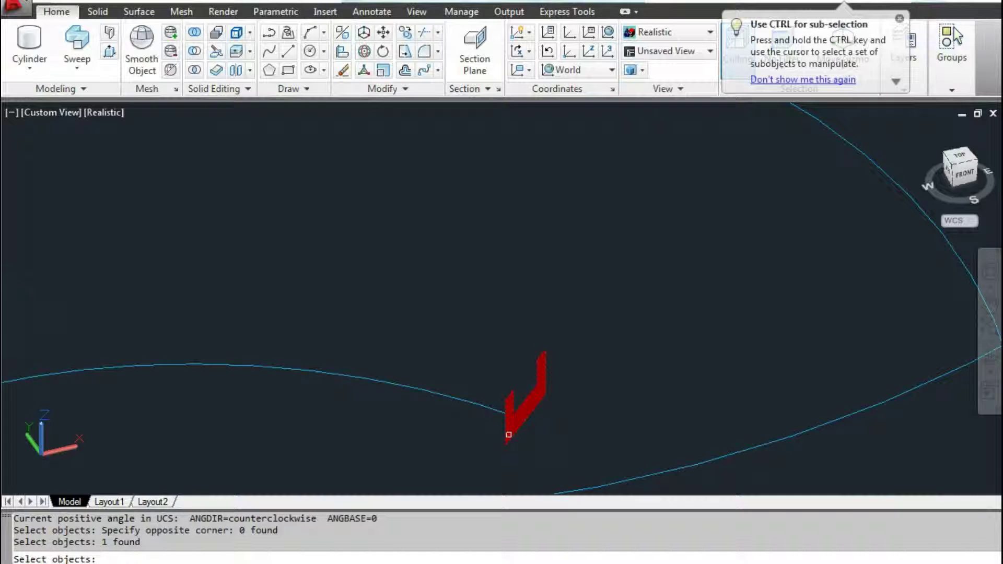
key("Return")
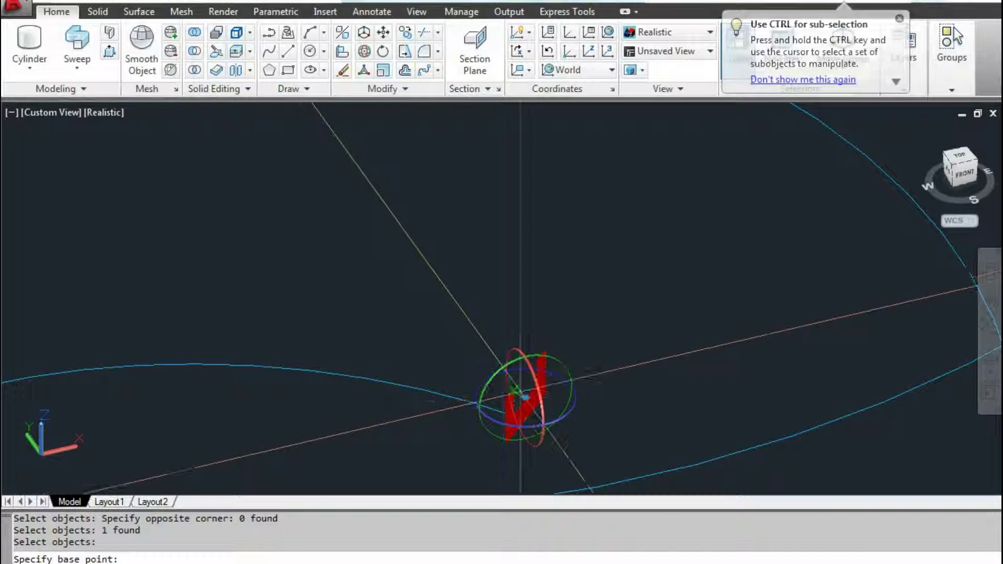
mouse_move(524, 400)
middle_mouse_down("shift")
mouse_move(572, 406)
mouse_move(549, 376)
mouse_move(562, 362)
middle_mouse_up("shift")
left_click(572, 407)
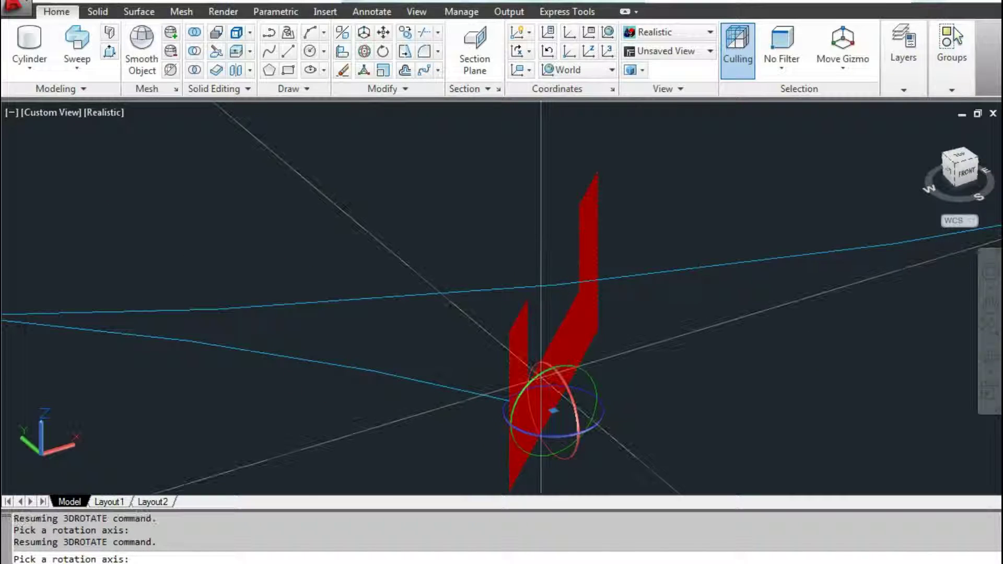
left_click(532, 381)
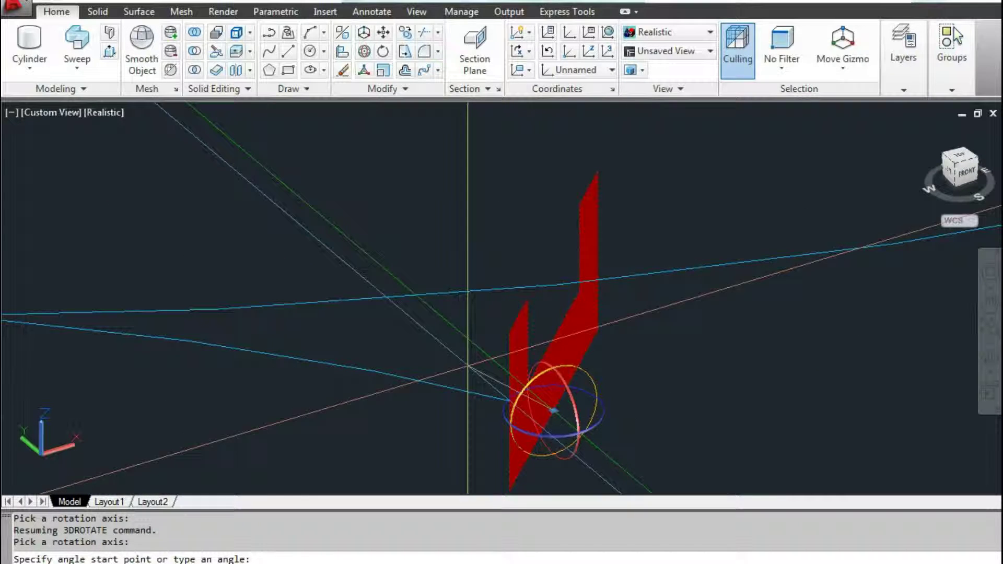
type("180")
key("Return")
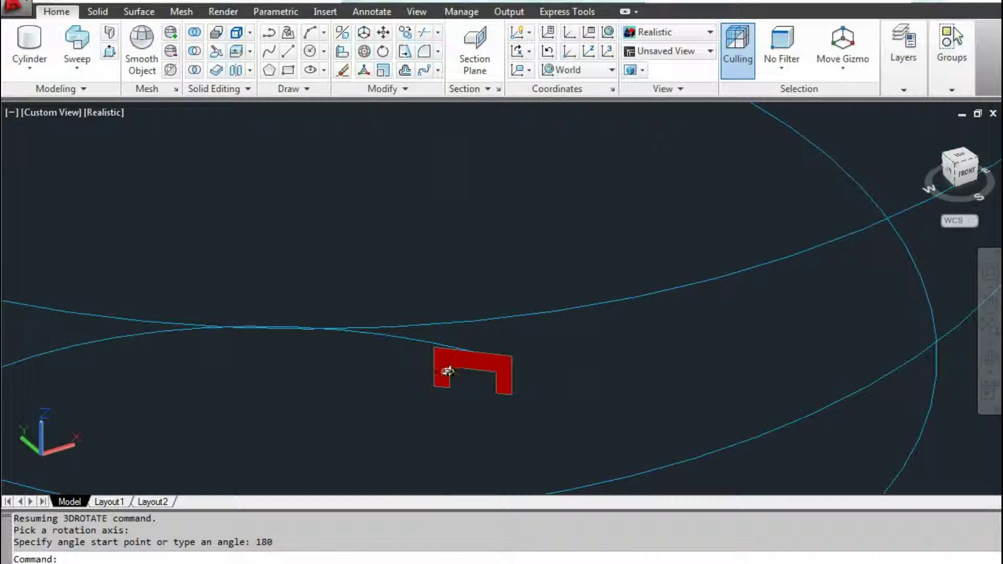
mouse_move(448, 365)
middle_mouse_down("shift")
mouse_move(391, 391)
mouse_move(432, 374)
middle_mouse_up("shift")
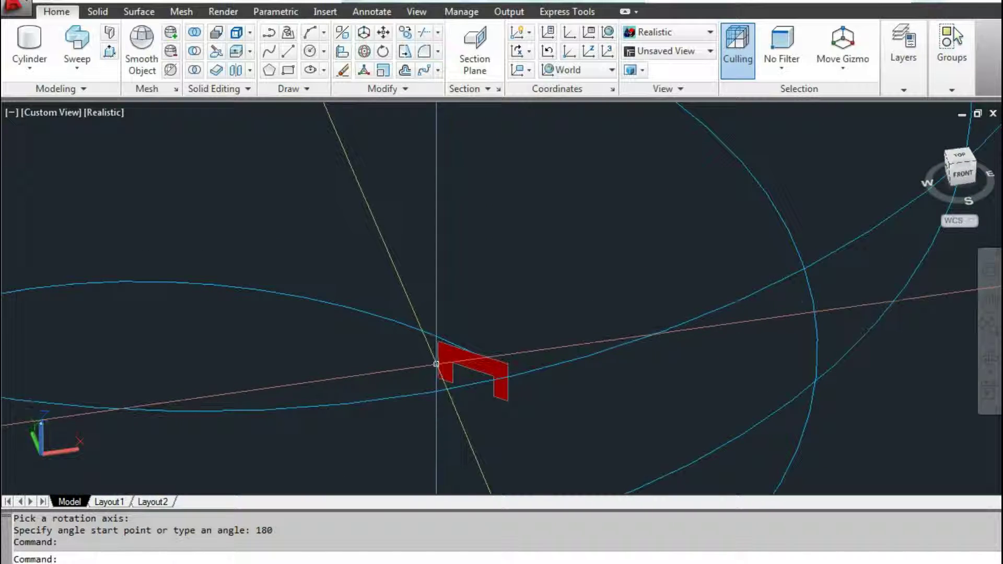
key("ctrl+z")
key("ctrl+z")
key("ctrl+z")
key("ctrl+z")
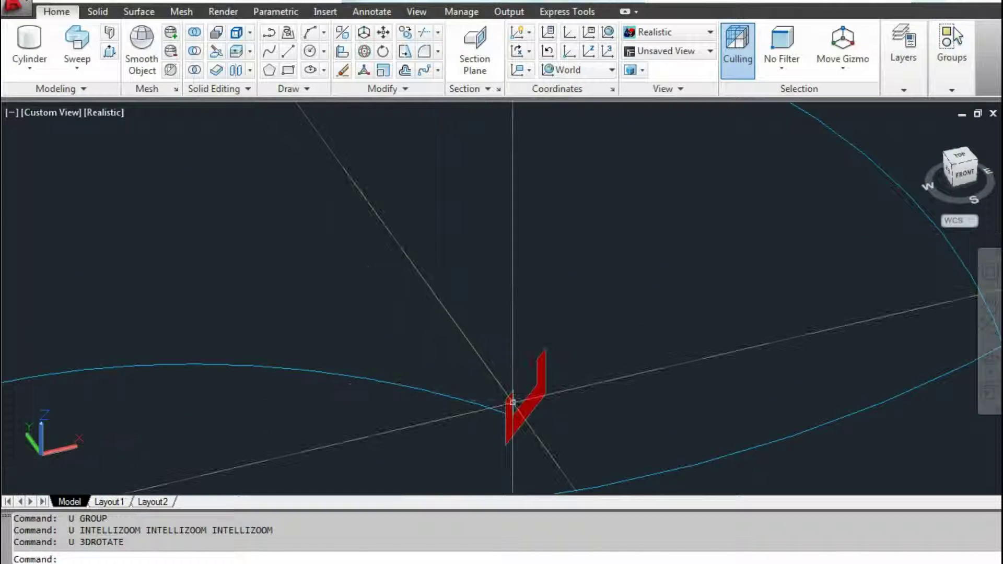
type("U")
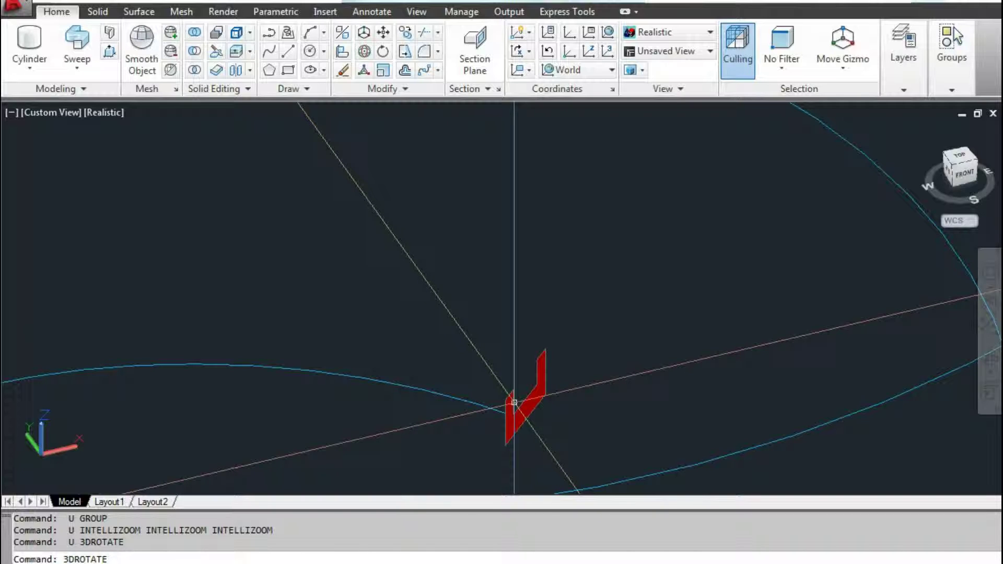
key("ctrl+z")
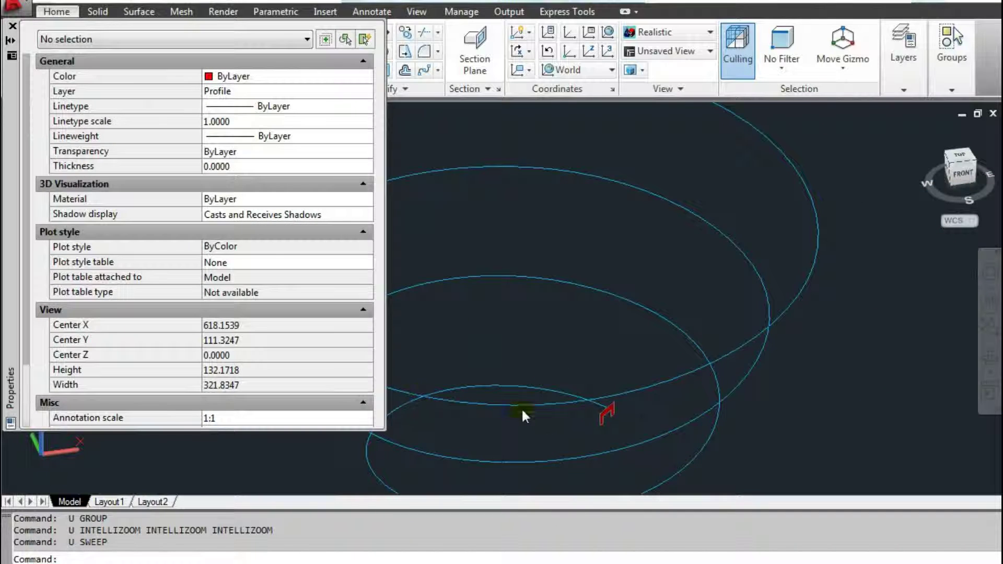
Orbit around the profile and close the Properties palette.
scroll(624, 418, "up", 5)
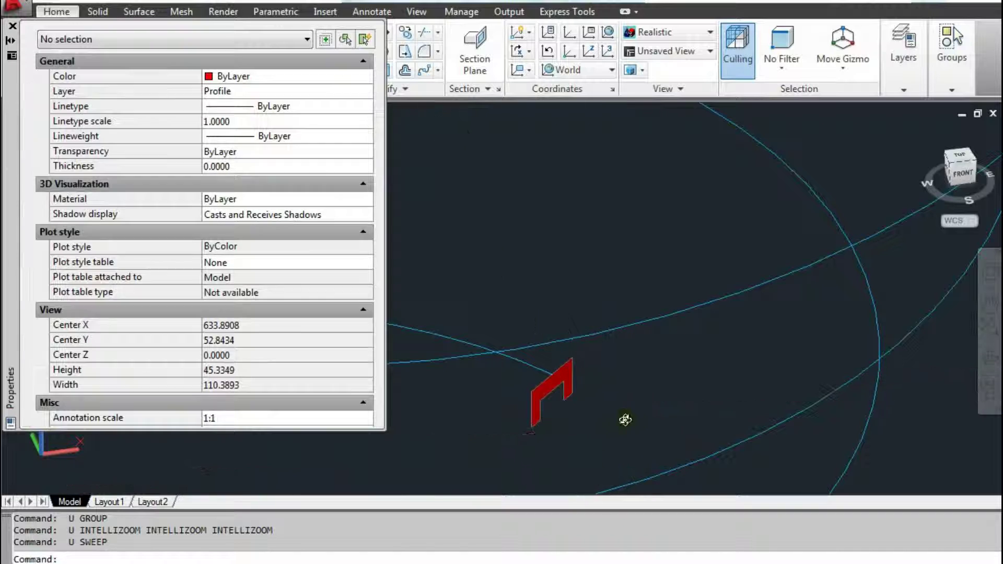
mouse_move(625, 416)
middle_mouse_down("shift")
mouse_move(802, 420)
mouse_move(558, 419)
mouse_move(714, 441)
mouse_move(588, 432)
mouse_move(569, 413)
mouse_move(635, 380)
mouse_move(580, 394)
mouse_move(571, 415)
middle_mouse_up("shift")
scroll(567, 397, "up", 5)
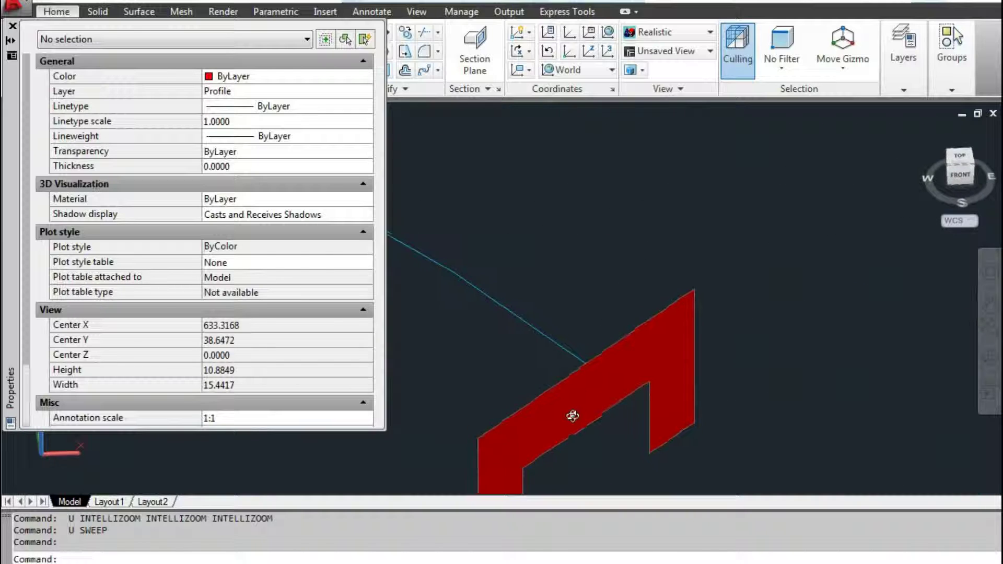
scroll(549, 348, "down", 2)
scroll(546, 358, "down", 3)
scroll(546, 358, "up", 1)
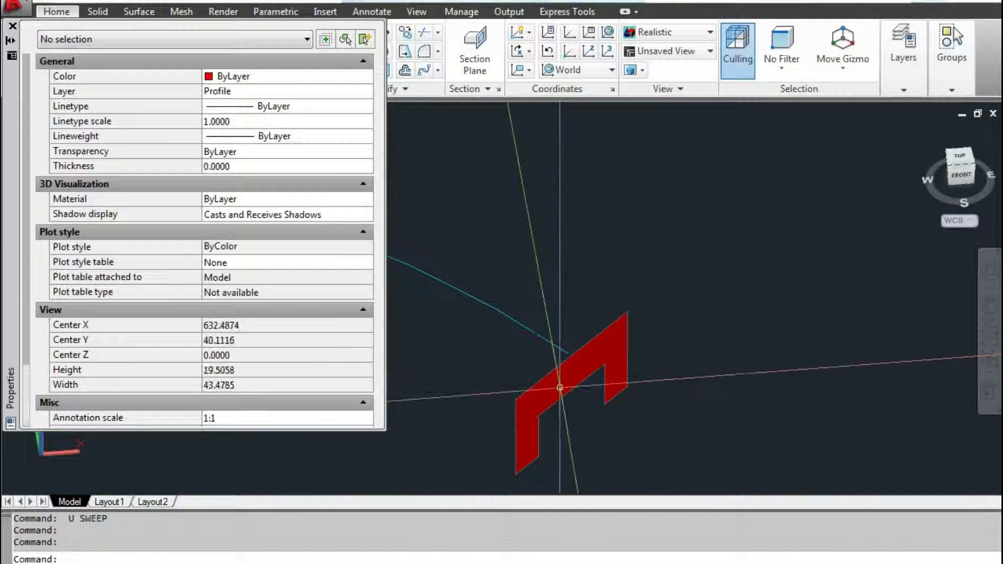
left_click(13, 26)
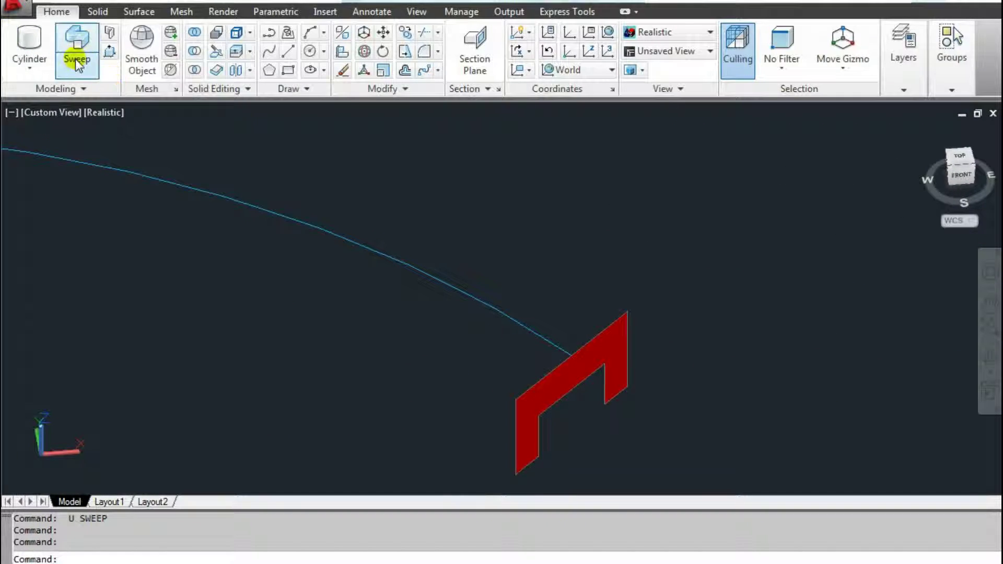
Sweep the red channel profile along the blue helix and orbit around the spiral solid.
left_click(76, 40)
left_click_drag(568, 444, 486, 402)
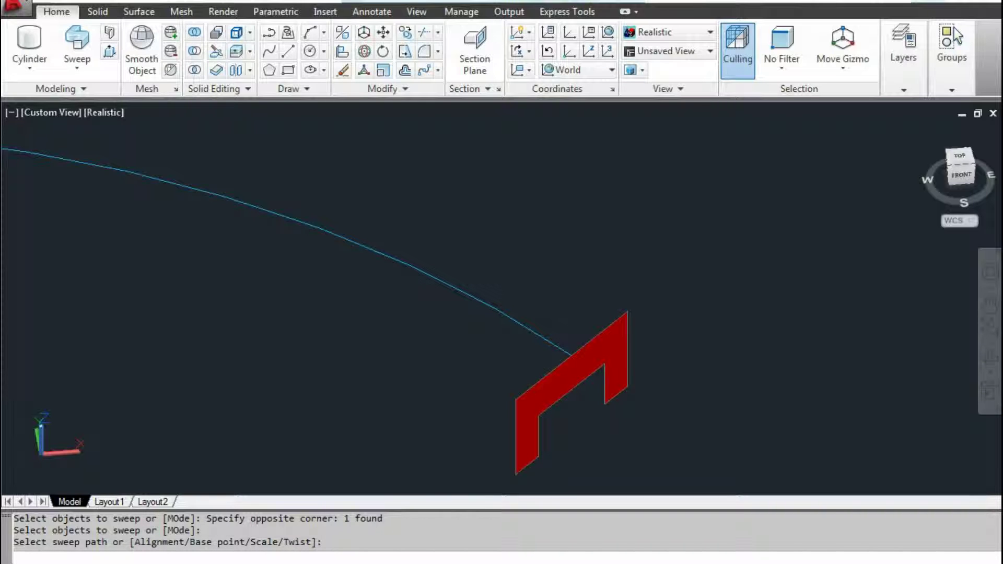
left_click(460, 298)
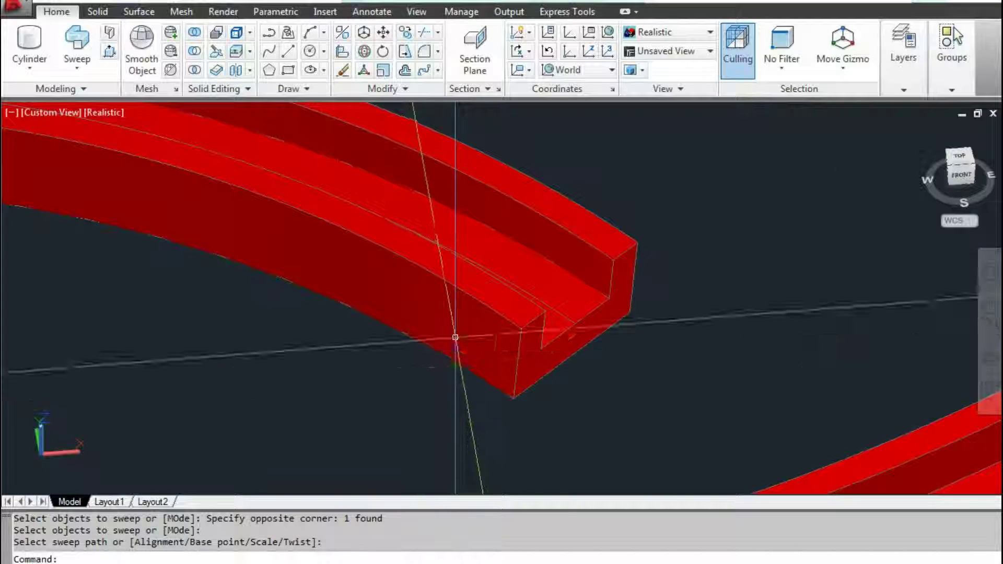
scroll(471, 330, "down", 6)
middle_click_drag(468, 326, 436, 285, "shift")
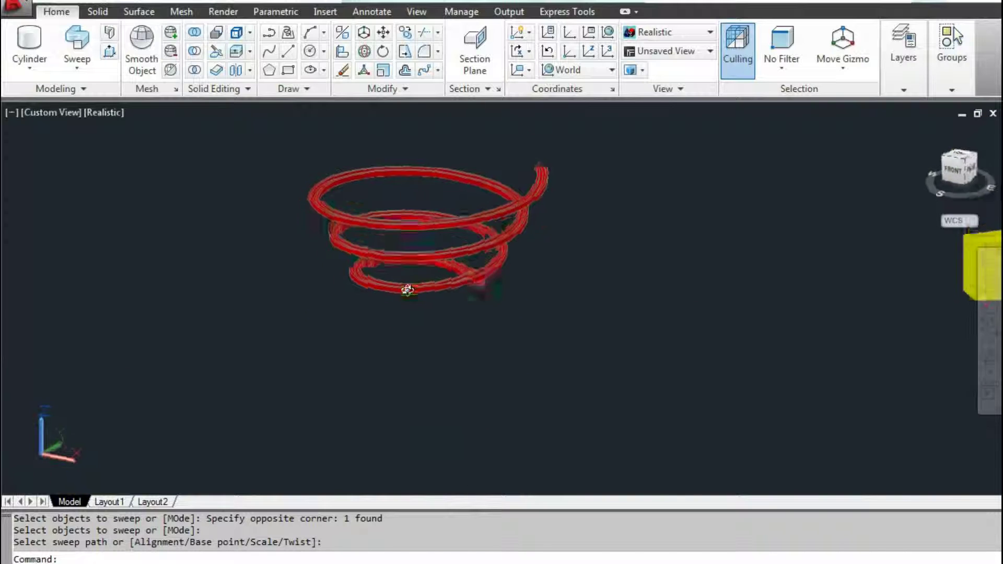
scroll(437, 284, "up", 4)
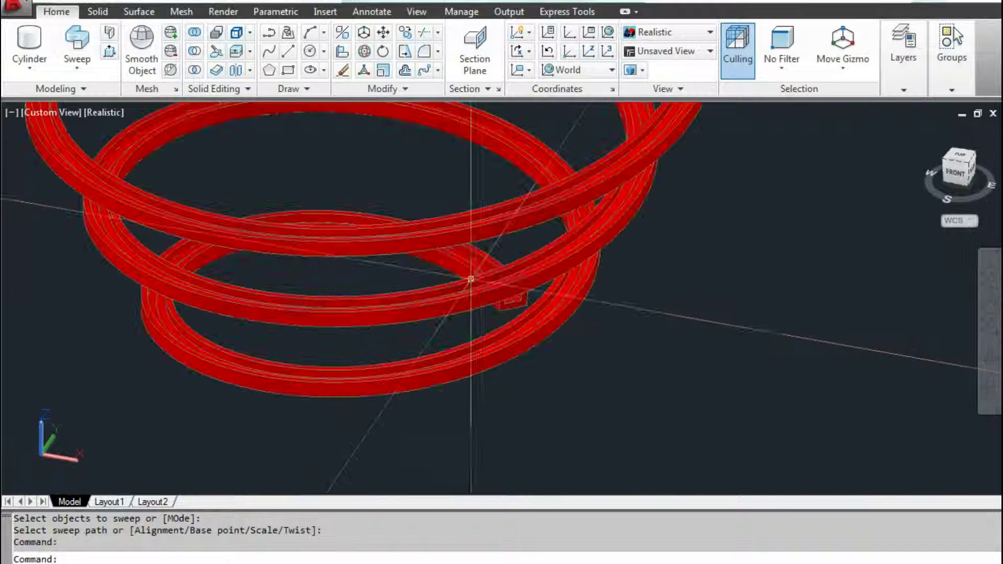
scroll(460, 292, "down", 2)
scroll(463, 298, "down", 3)
scroll(462, 302, "up", 4)
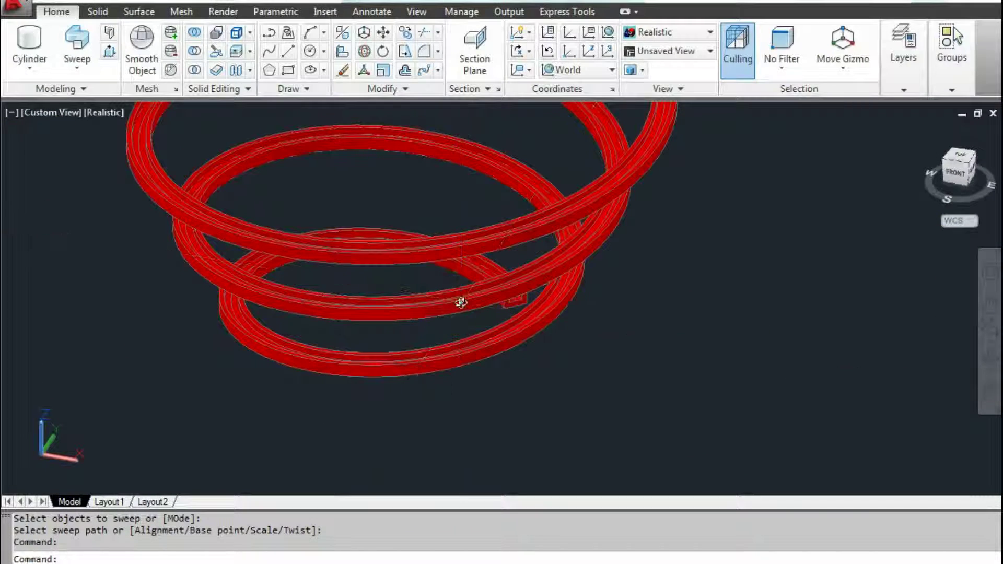
mouse_move(461, 302)
middle_mouse_down("shift")
mouse_move(444, 259)
mouse_move(418, 277)
mouse_move(449, 306)
mouse_move(461, 287)
mouse_move(439, 281)
middle_mouse_up("shift")
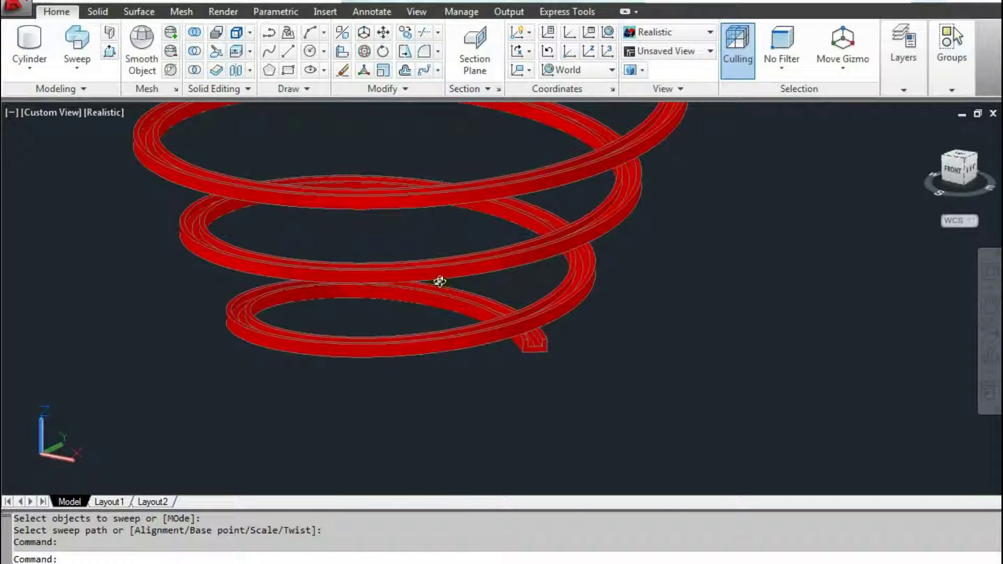
scroll(441, 313, "down", 2)
scroll(444, 355, "up", 3)
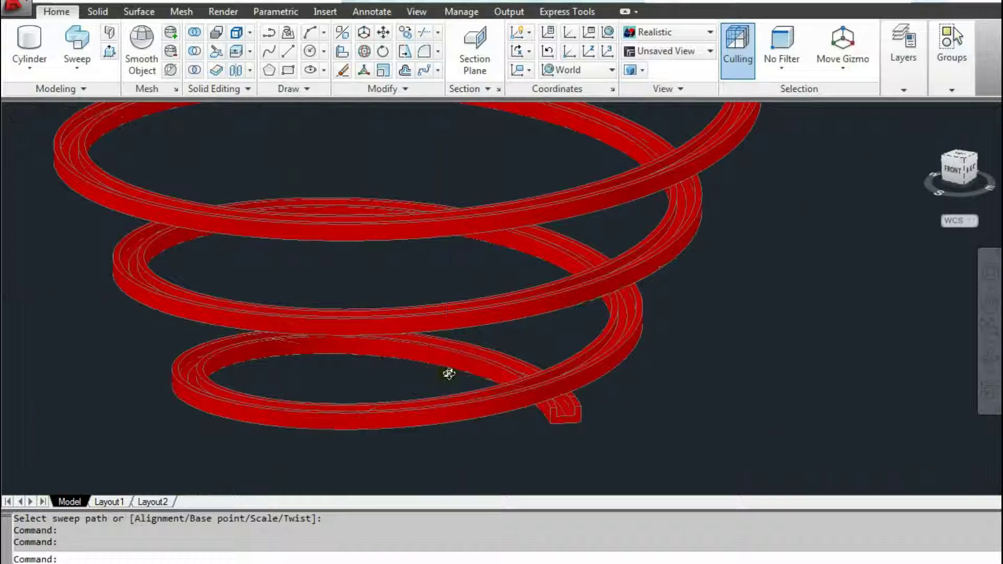
Step back through earlier views with Ctrl+Z while tilting the spiral.
key("ctrl+z")
key("ctrl+z")
key("ctrl+z")
key("ctrl+z")
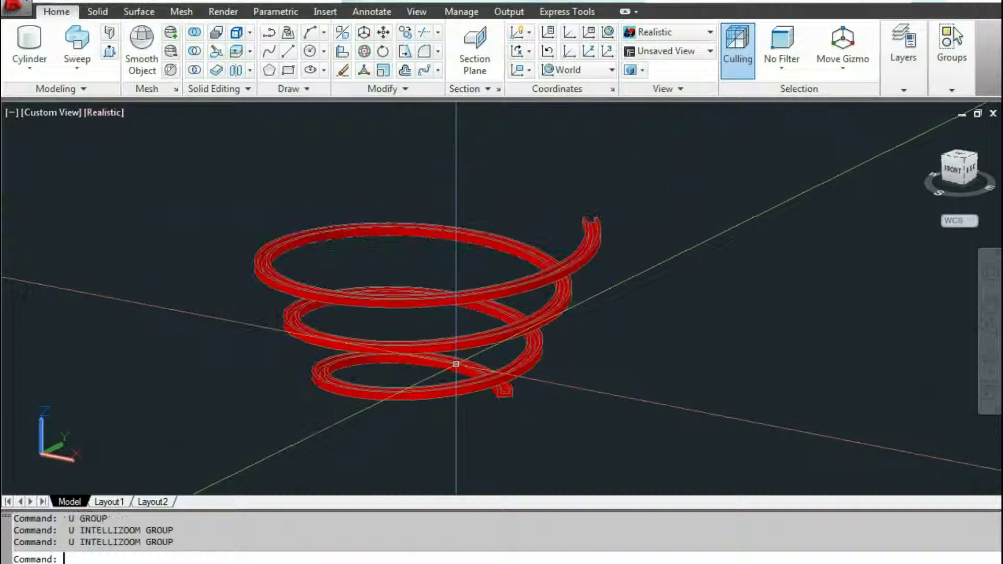
key("ctrl+z")
key("ctrl+z")
key("ctrl+z")
key("ctrl+z")
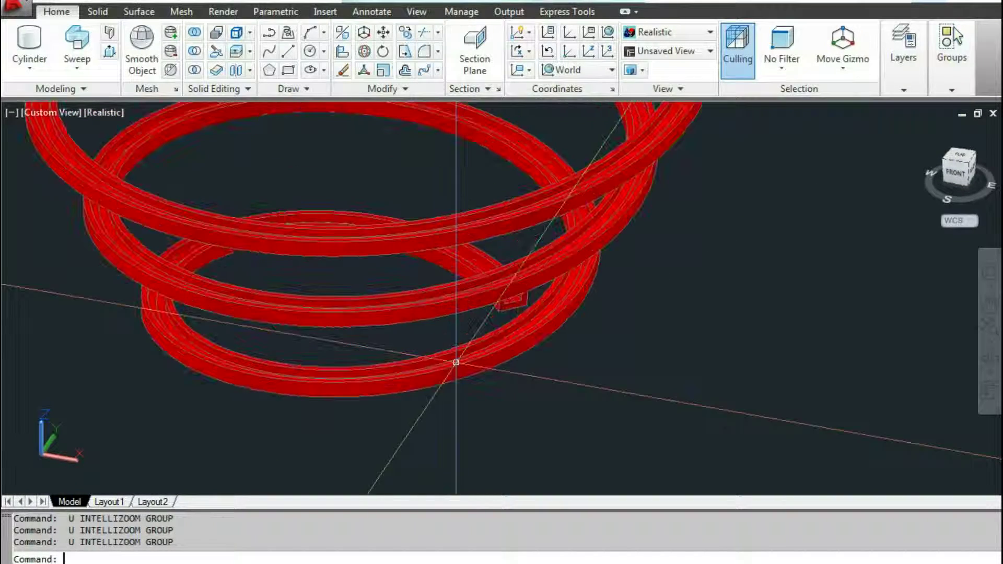
key("ctrl+z")
key("ctrl+z")
middle_click_drag(466, 358, 423, 330, "shift")
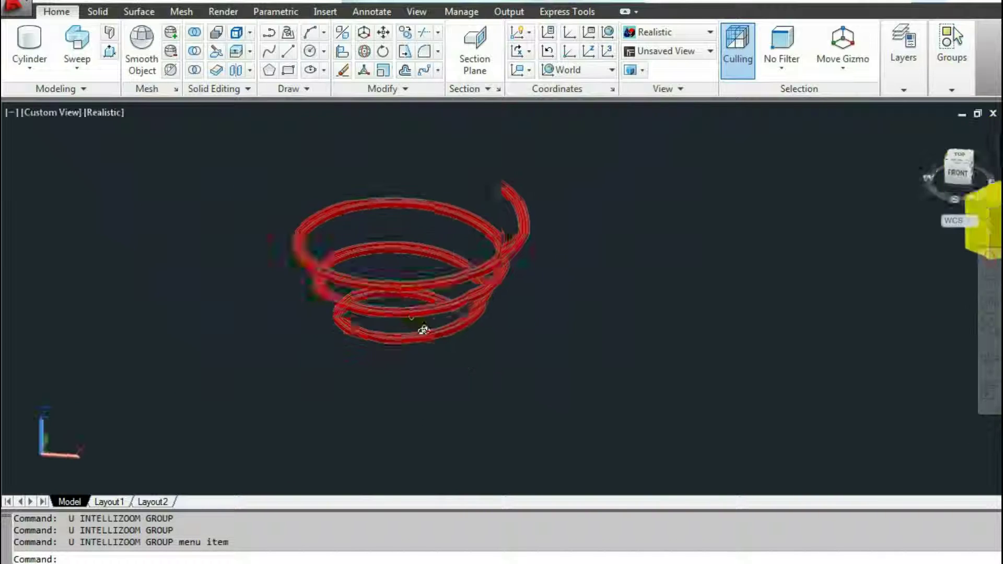
key("ctrl+z")
key("ctrl+z")
key("ctrl+z")
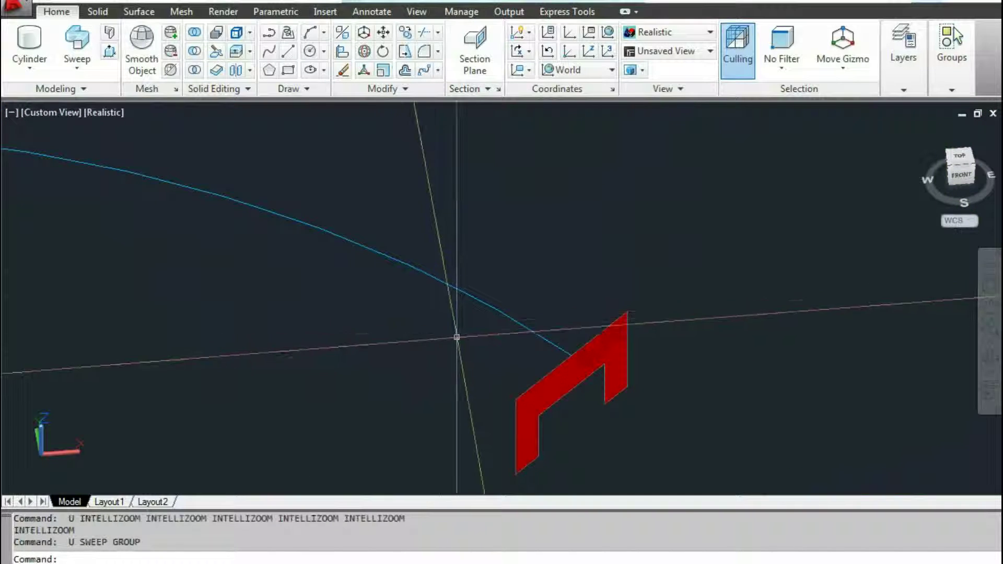
left_click(77, 66)
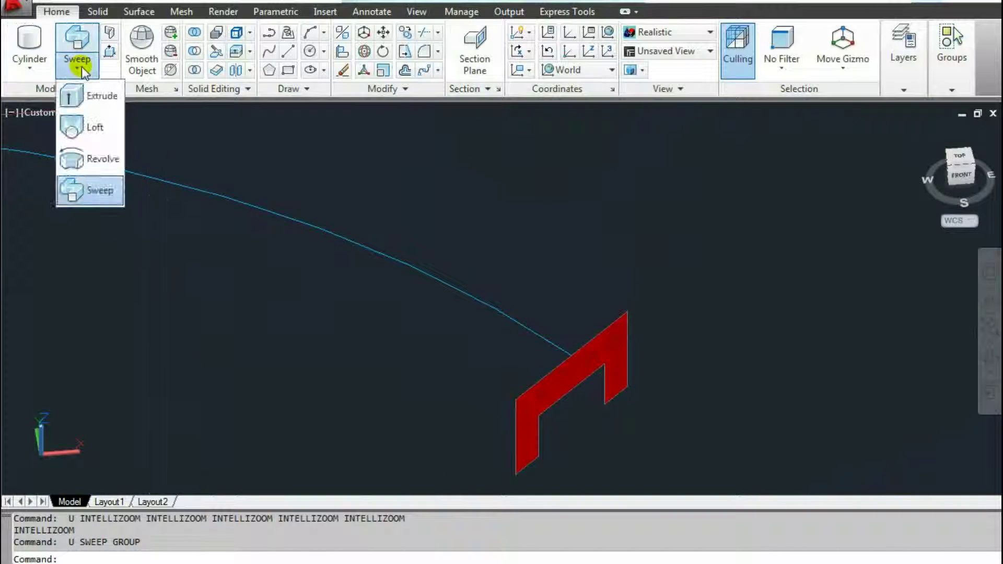
left_click(83, 95)
left_click(475, 424)
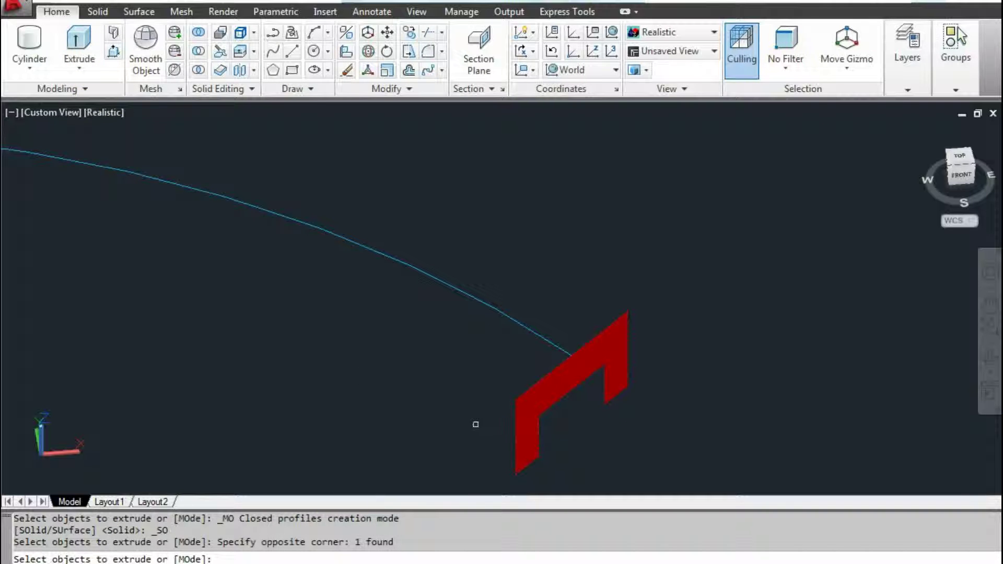
middle_click_drag(523, 399, 504, 381)
key("Return")
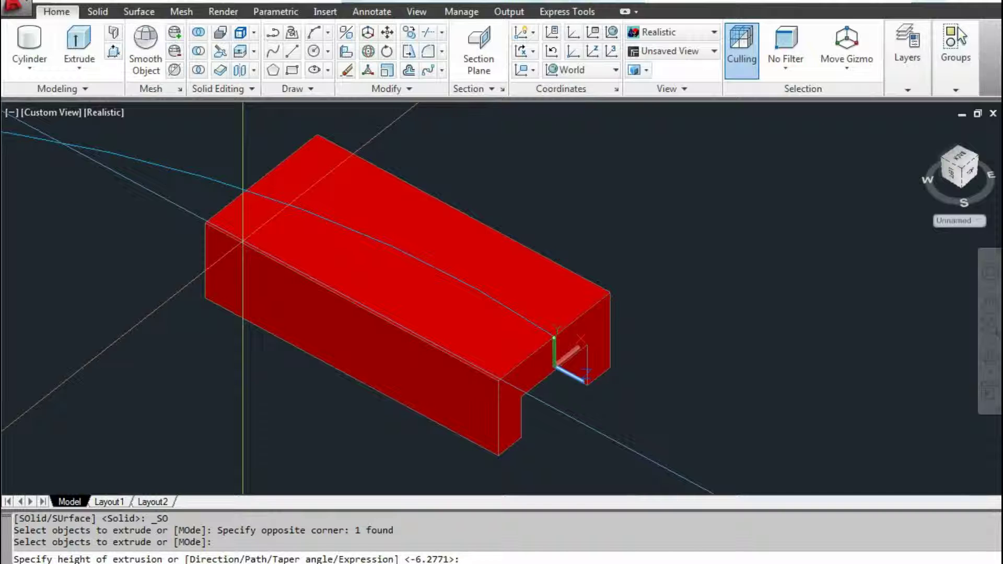
type("p")
key("Return")
scroll(480, 315, "down", 5)
scroll(485, 306, "down", 2)
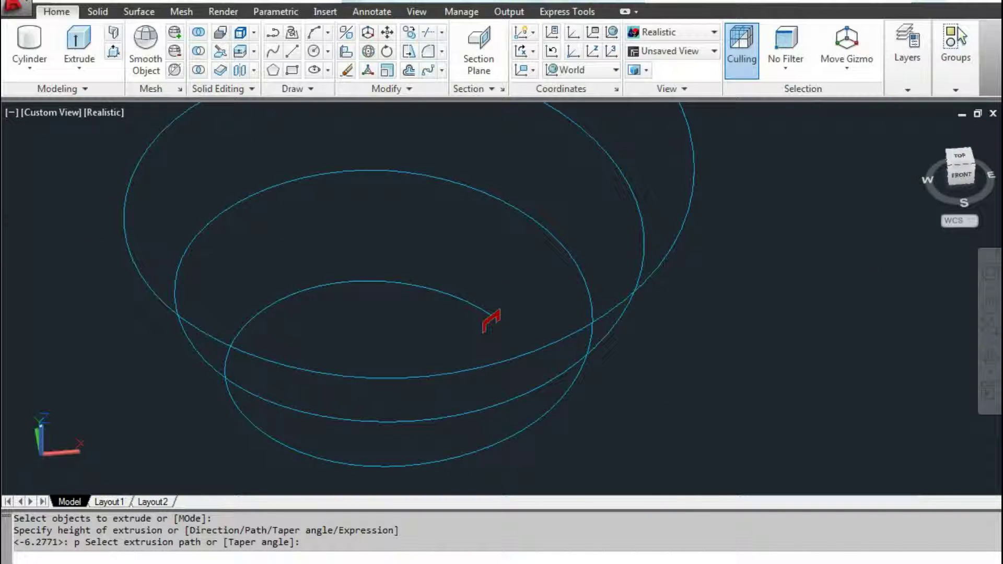
left_click(385, 377)
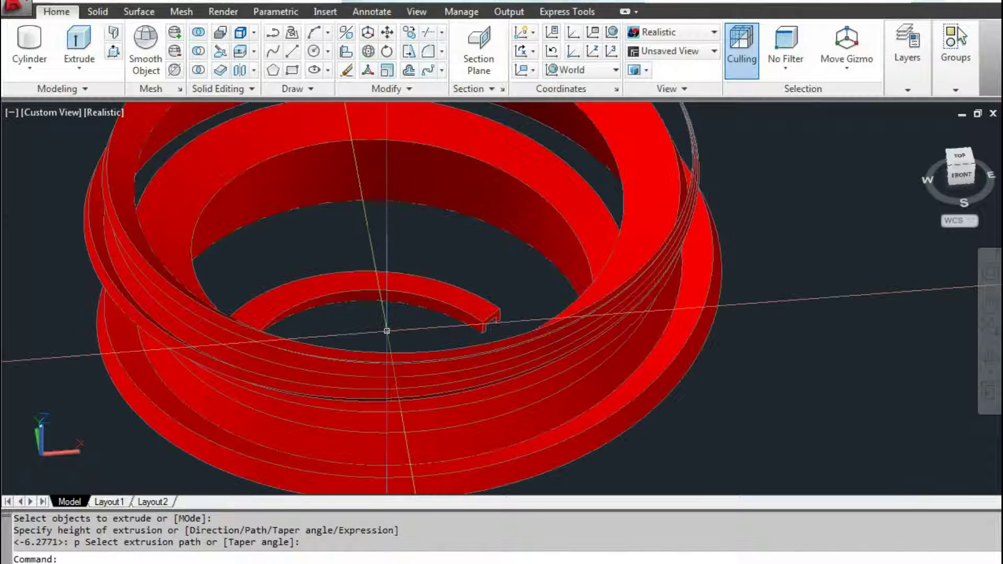
mouse_move(453, 225)
middle_mouse_down("shift")
mouse_move(497, 202)
mouse_move(625, 214)
mouse_move(597, 242)
mouse_move(536, 244)
mouse_move(477, 215)
mouse_move(425, 206)
mouse_move(472, 253)
middle_mouse_up("shift")
key("ctrl+z")
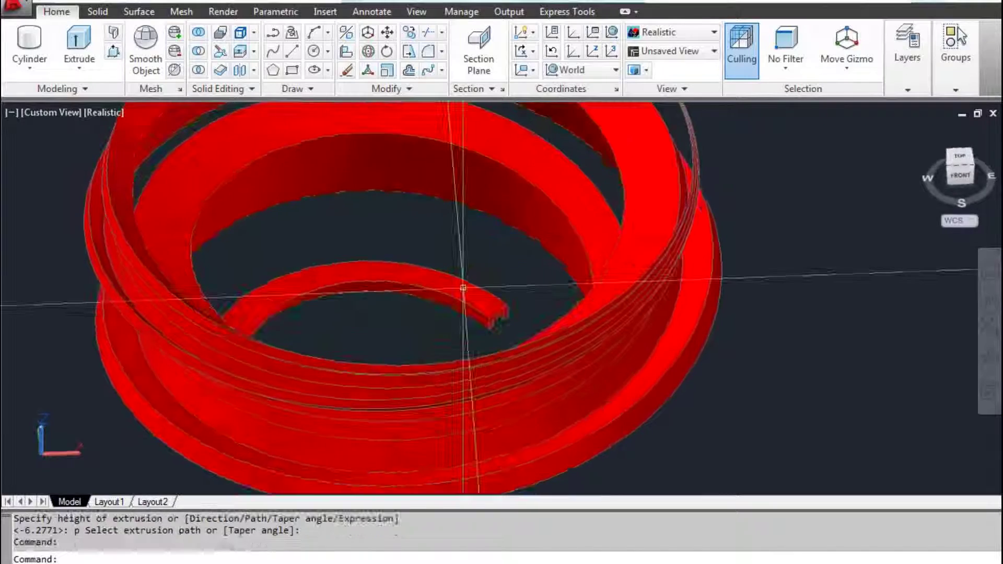
key("ctrl+z")
key("ctrl+z")
key("ctrl+z")
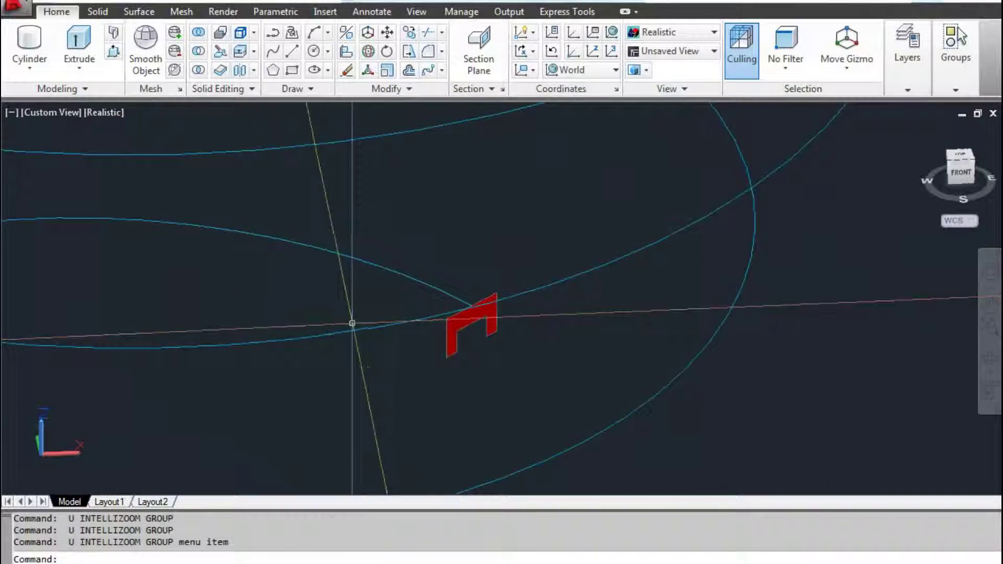
key("ctrl+z")
key("ctrl+z")
Pan and orbit onto the yellow curved bar, zooming in on its squared-off end.
middle_click_drag(571, 275, 478, 299)
scroll(478, 298, "up", 5)
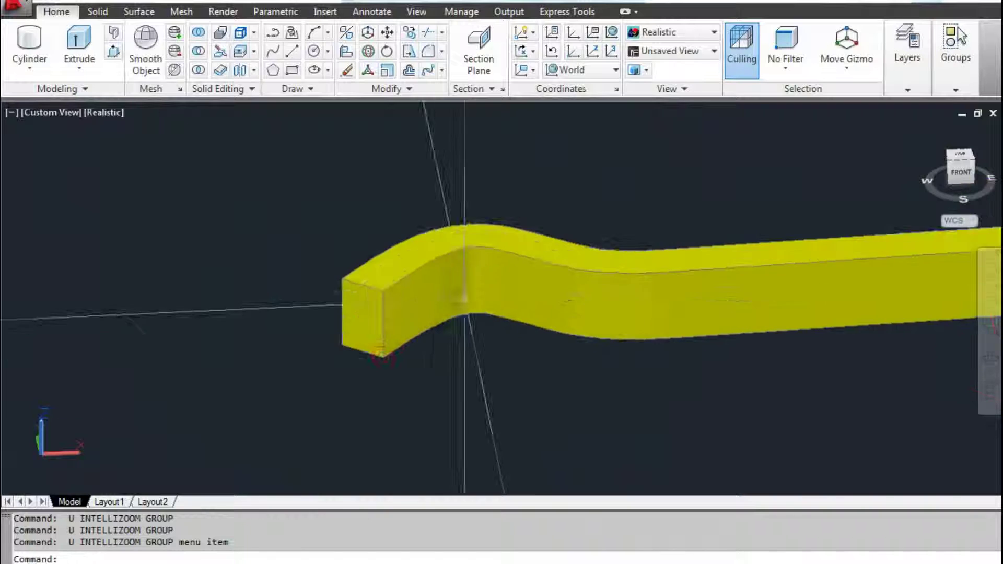
mouse_move(418, 314)
middle_mouse_down("shift")
mouse_move(460, 320)
mouse_move(432, 327)
mouse_move(401, 306)
mouse_move(621, 324)
middle_mouse_up("shift")
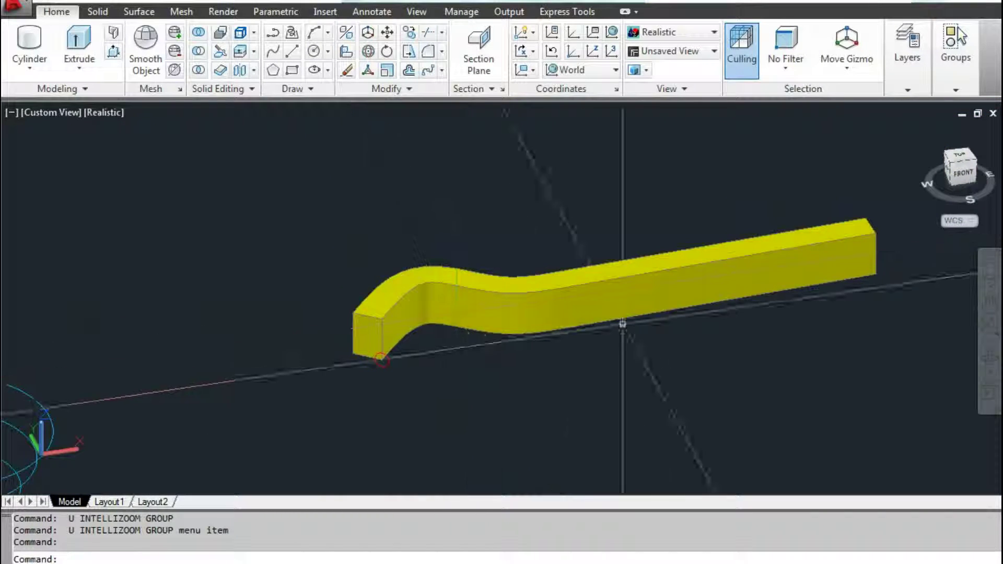
scroll(374, 332, "up", 3)
scroll(374, 332, "up", 2)
scroll(374, 394, "up", 3)
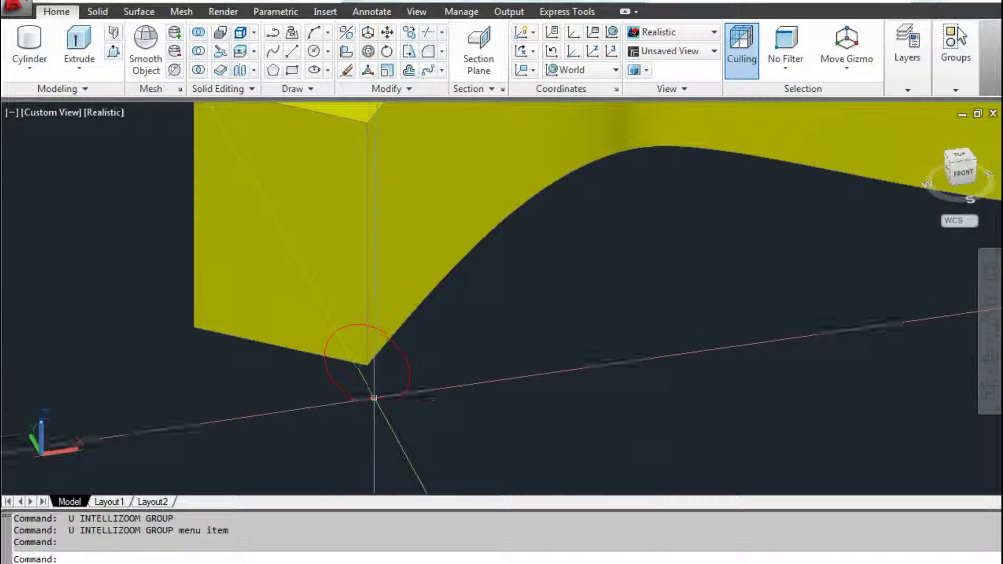
scroll(370, 377, "down", 4)
Refine the zoom, then select the yellow bar and clear the selection.
scroll(382, 345, "up", 2)
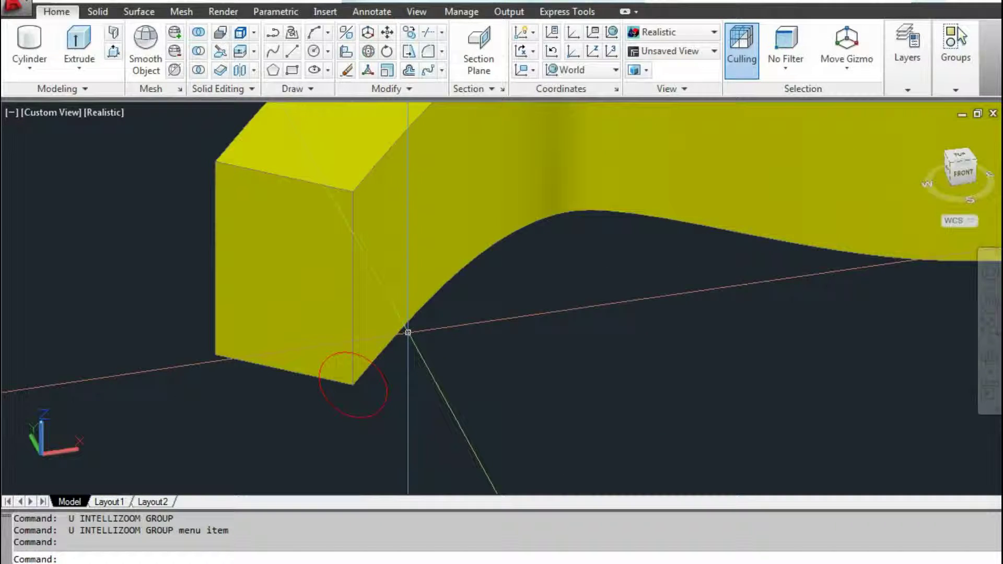
scroll(408, 332, "down", 2)
scroll(403, 337, "down", 2)
left_click(391, 309)
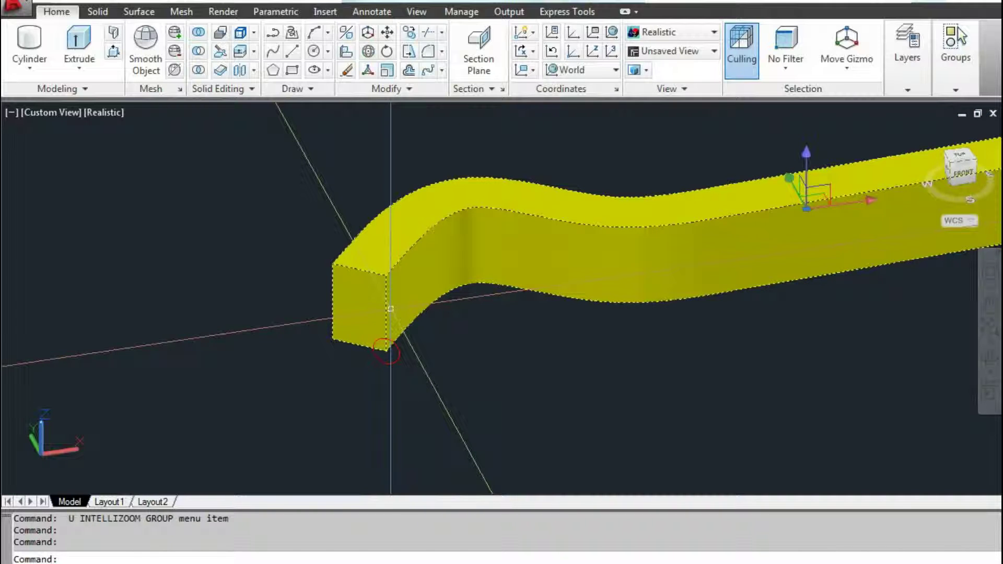
key("Escape")
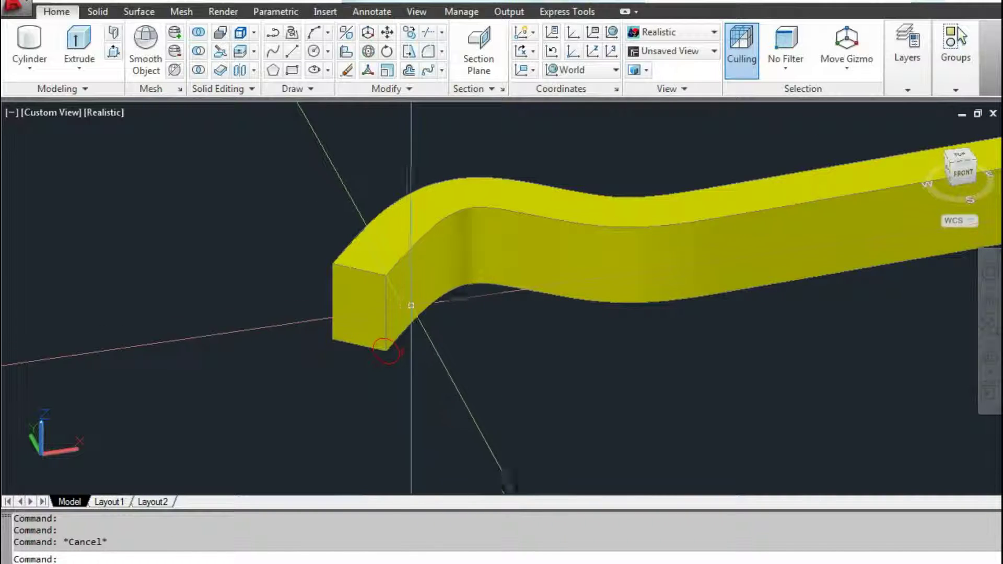
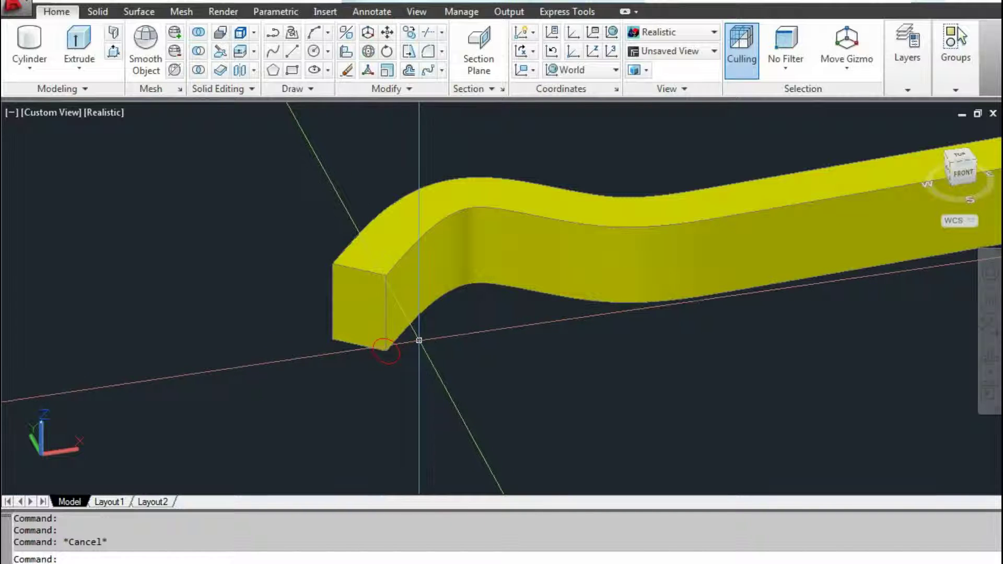
Copy the curved yellow solid and front part from the front corner to a new spot.
type("co")
key("Return")
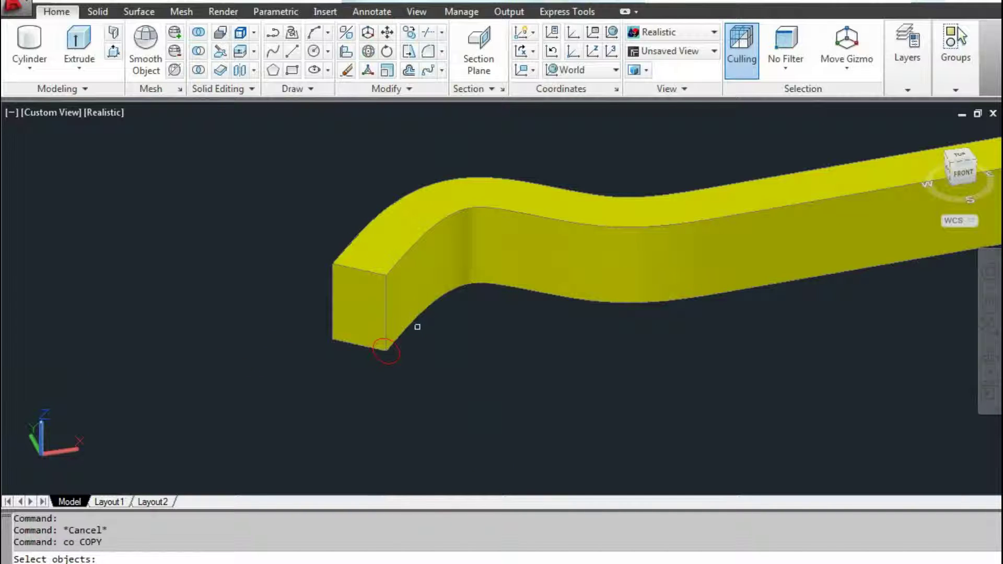
left_click(410, 299)
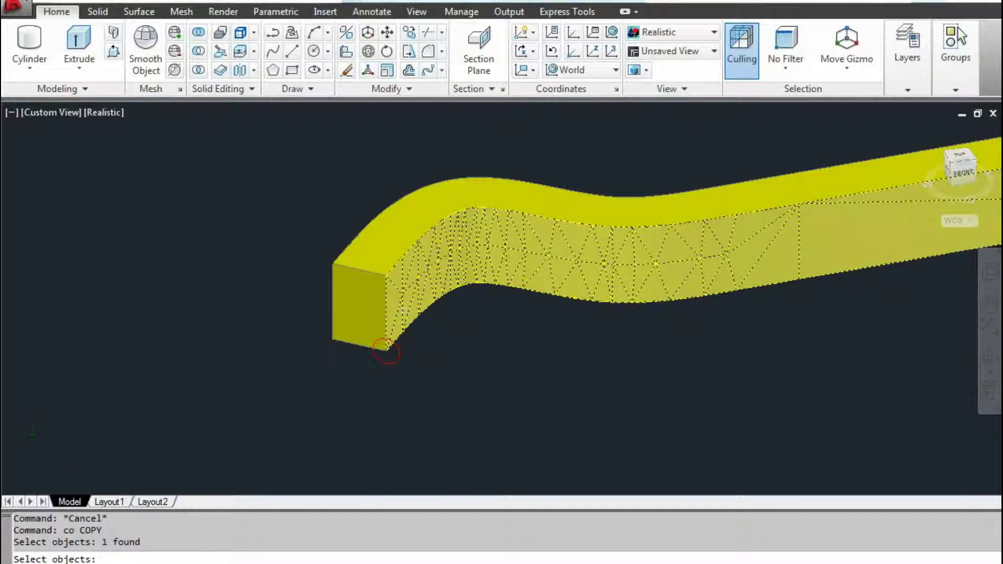
scroll(387, 353, "down", 2)
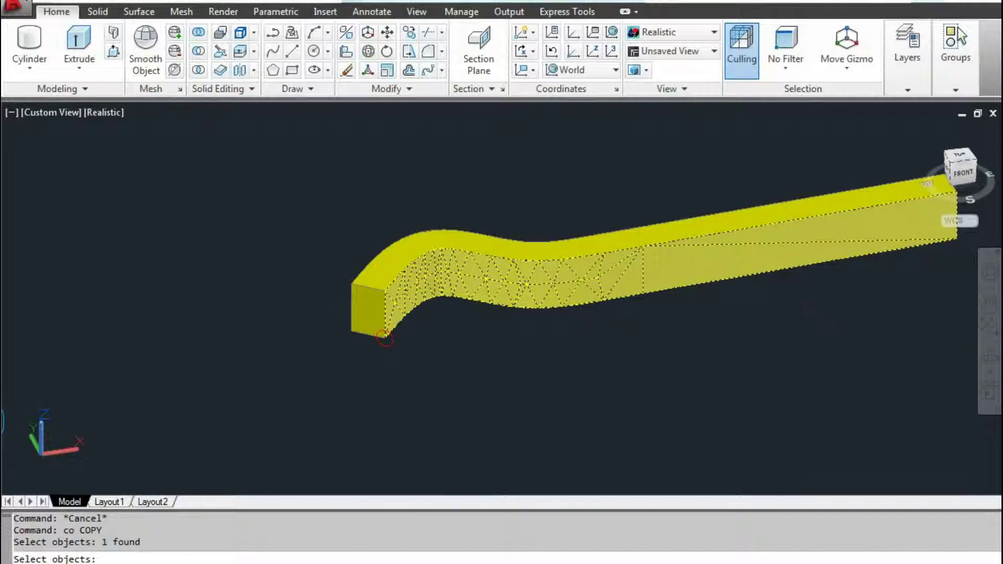
scroll(385, 339, "up", 2)
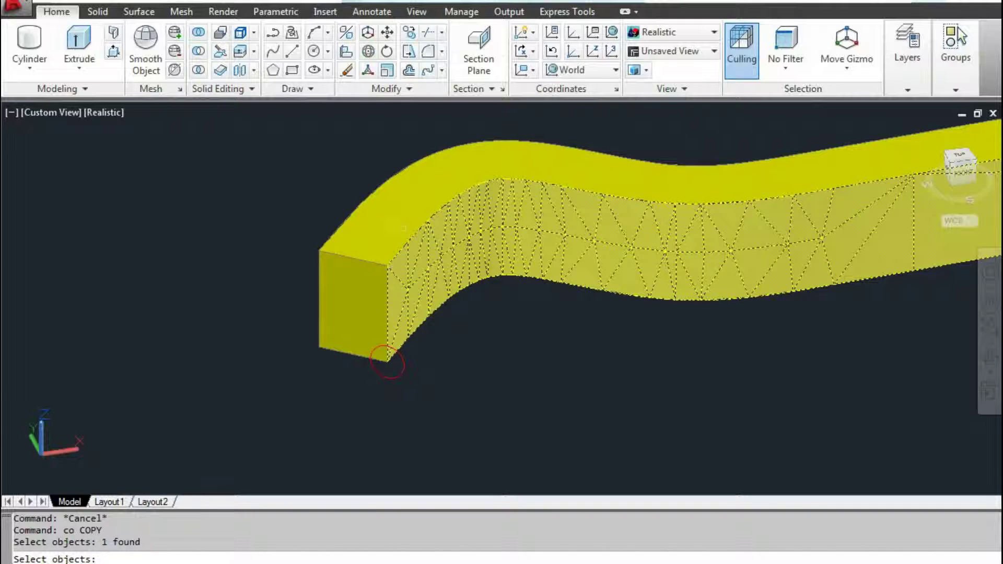
scroll(365, 259, "up", 3)
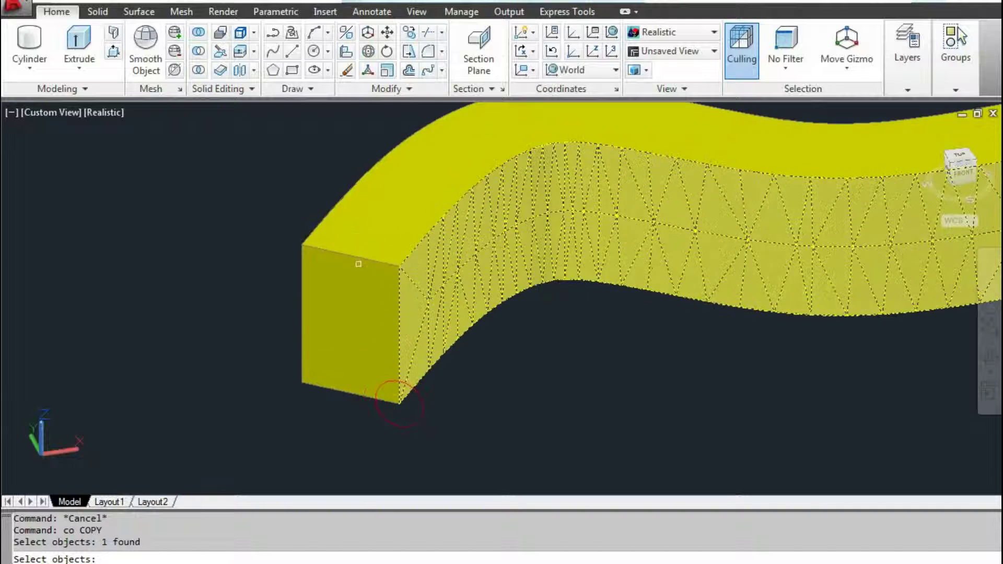
scroll(364, 262, "up", 2)
left_click(366, 252)
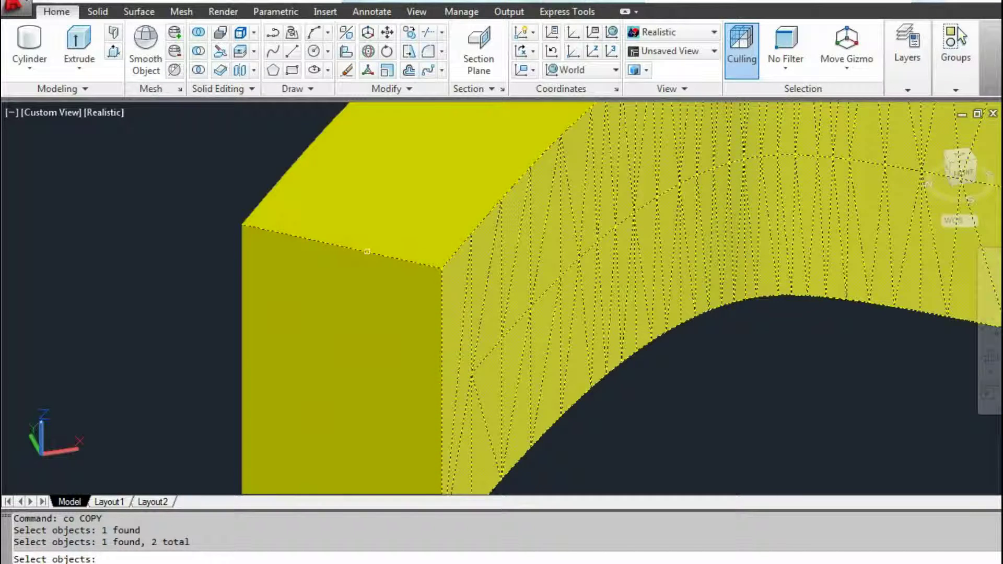
scroll(367, 251, "down", 3)
scroll(367, 252, "up", 2)
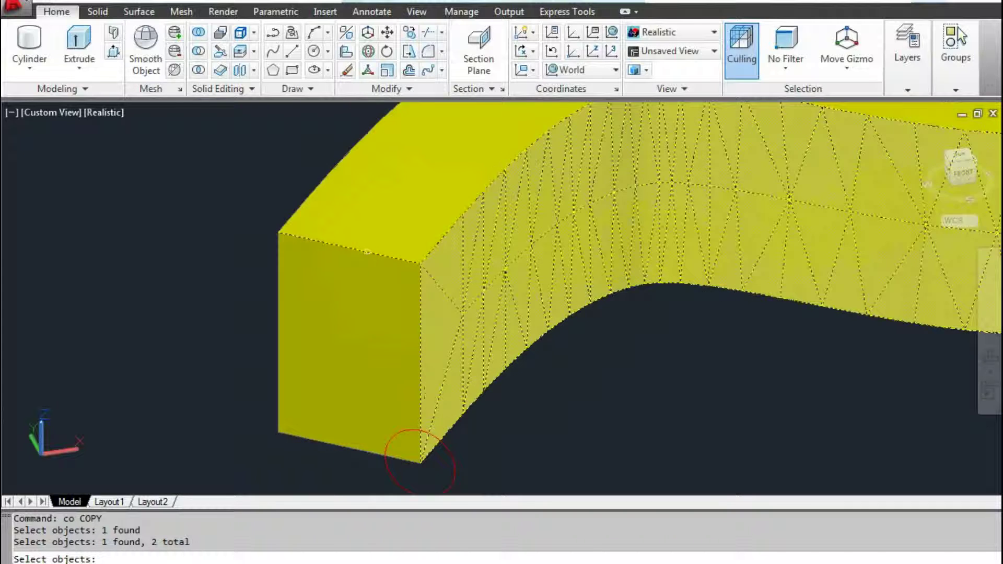
scroll(367, 252, "down", 3)
key("Return")
left_click(380, 302)
scroll(380, 302, "down", 2)
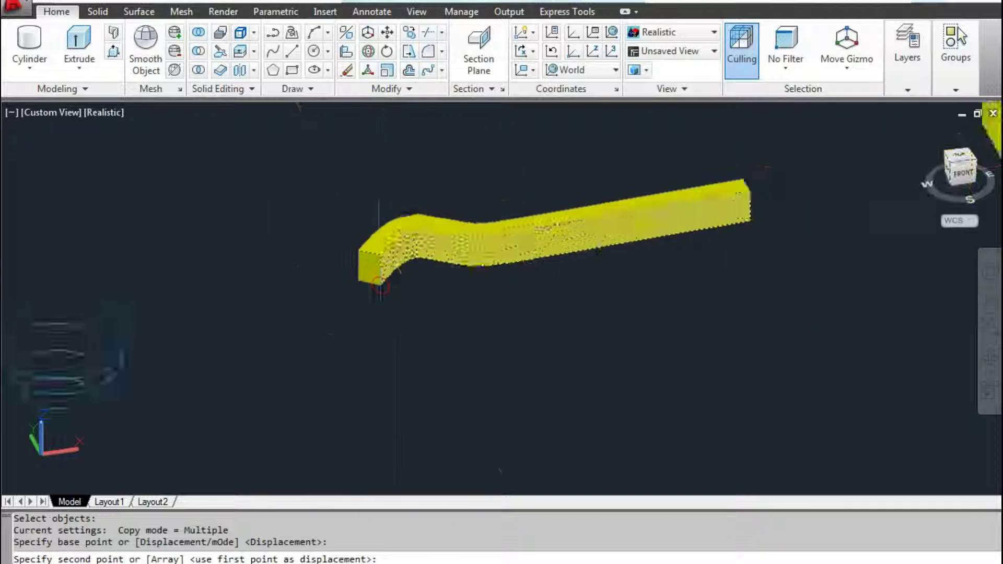
scroll(418, 314, "down", 3)
left_click(460, 321)
scroll(444, 320, "up", 3)
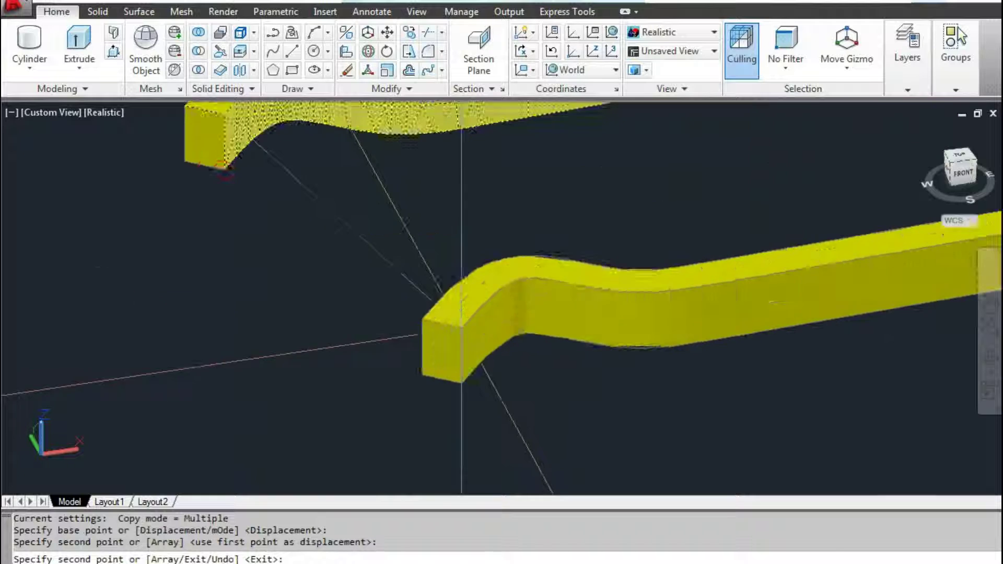
scroll(428, 319, "up", 2)
scroll(430, 326, "down", 3)
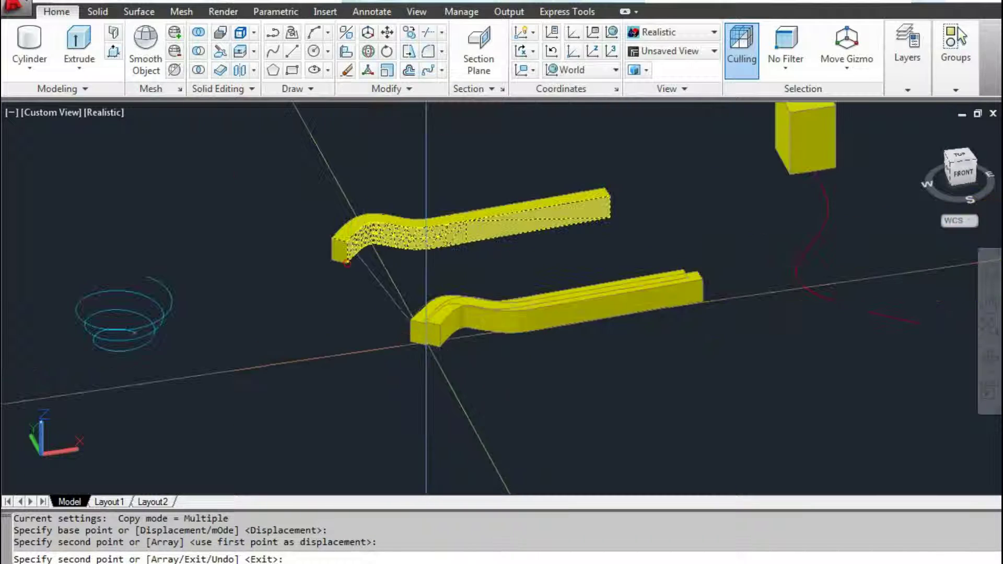
scroll(433, 335, "up", 2)
scroll(450, 332, "up", 2)
key("Escape")
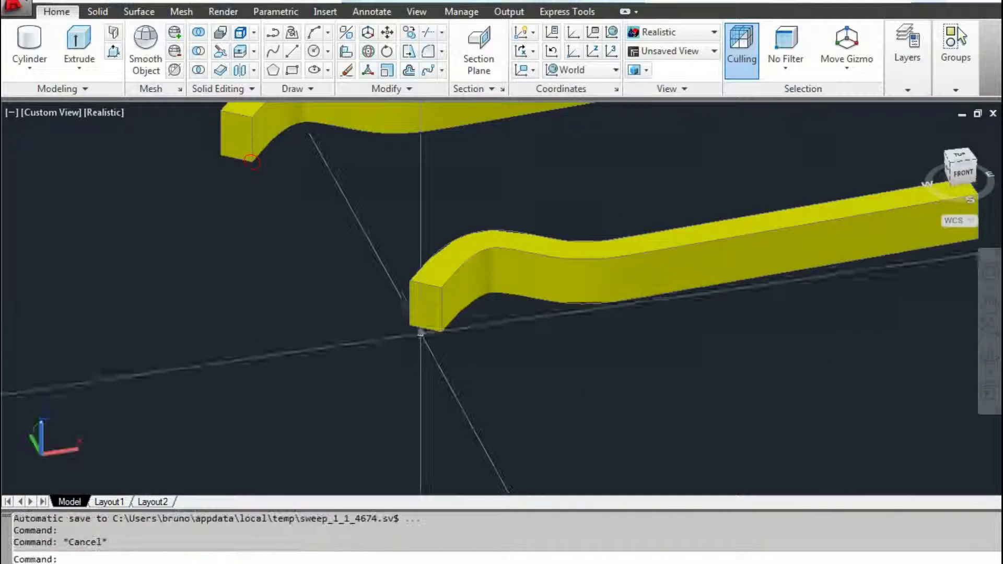
Erase the lower copy caught in a crossing window.
left_click(470, 329)
left_click(397, 284)
type("e")
key("Return")
Start a short line at the bar's front corner, cancel it, and zoom into the corner.
scroll(413, 335, "down", 3)
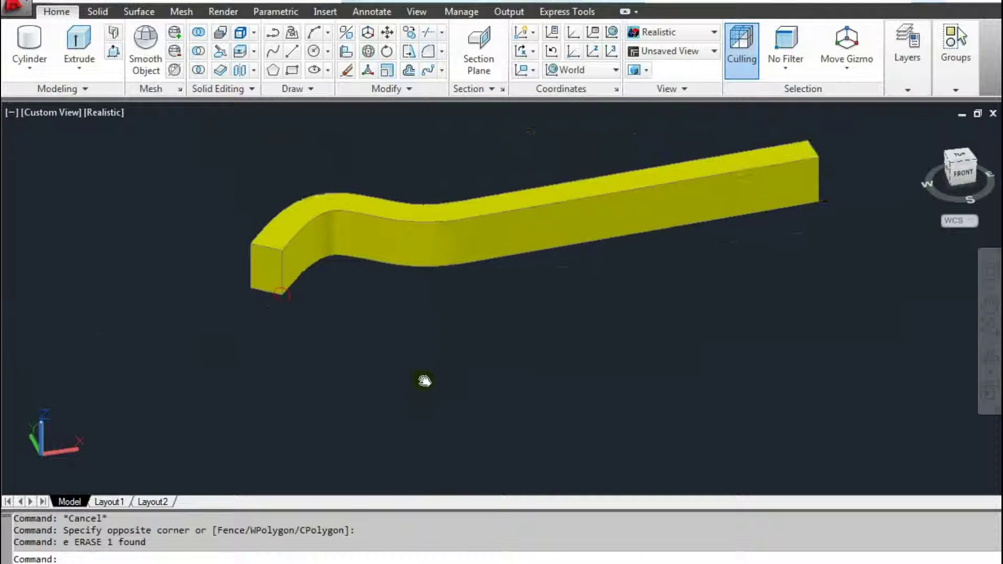
scroll(235, 293, "up", 4)
type("l")
key("Return")
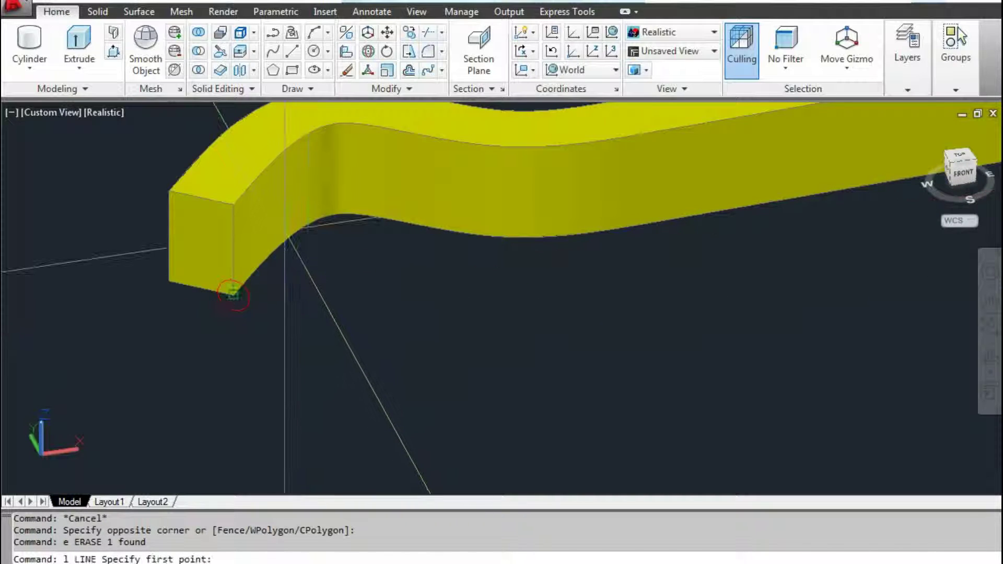
left_click(234, 293)
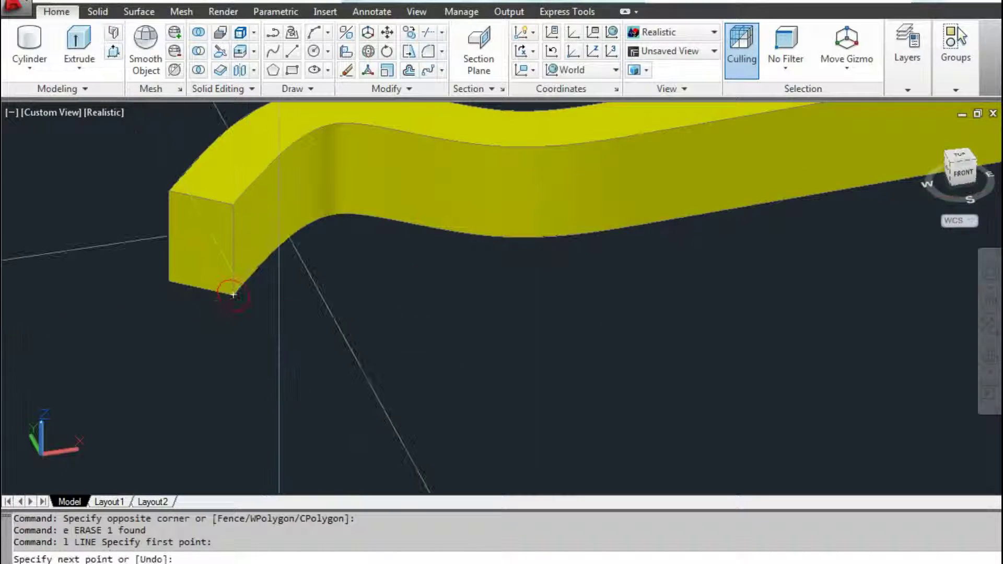
left_click(291, 230)
key("Escape")
key("Escape")
scroll(381, 365, "up", 2)
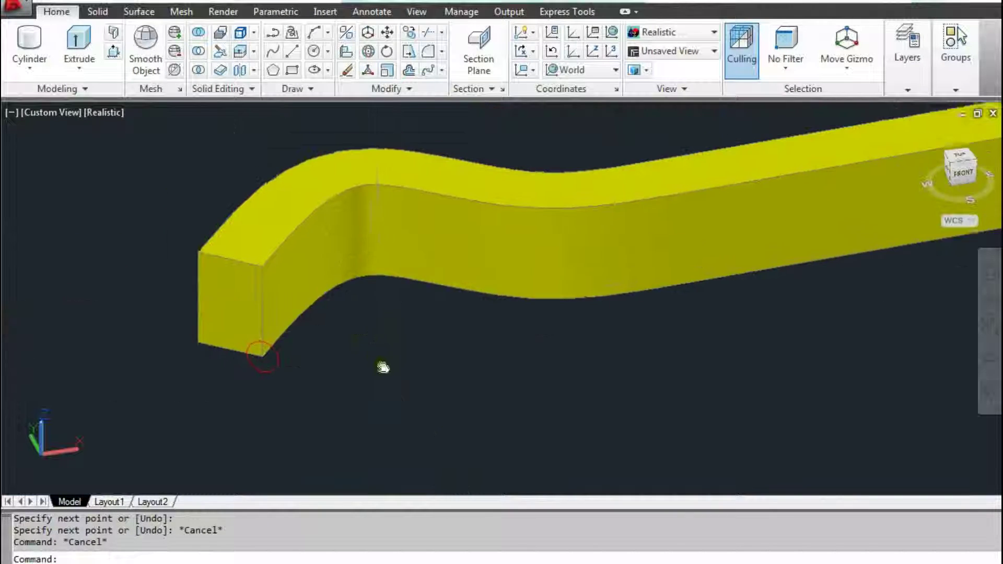
scroll(390, 362, "up", 1)
left_click(314, 282)
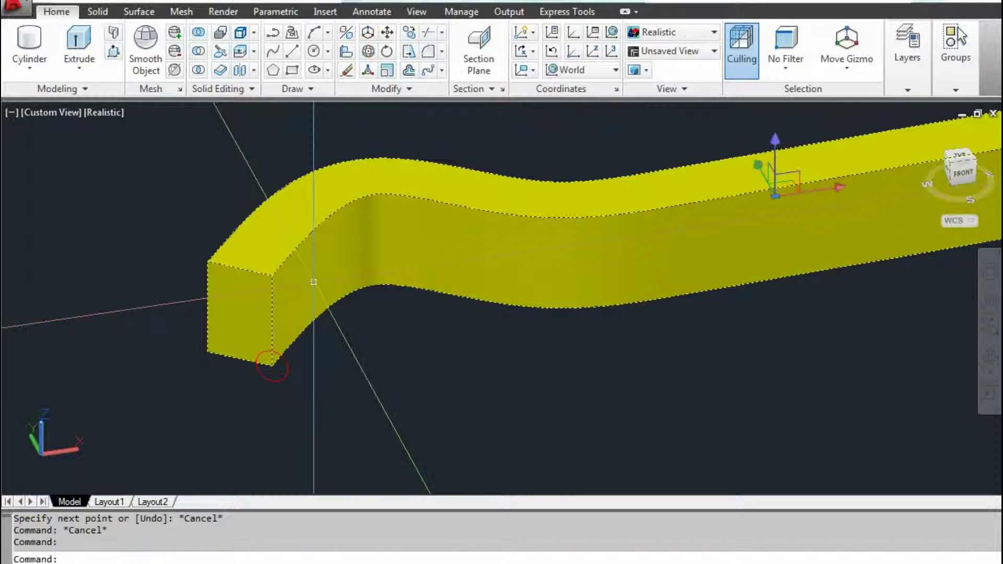
key("Escape")
scroll(271, 360, "up", 3)
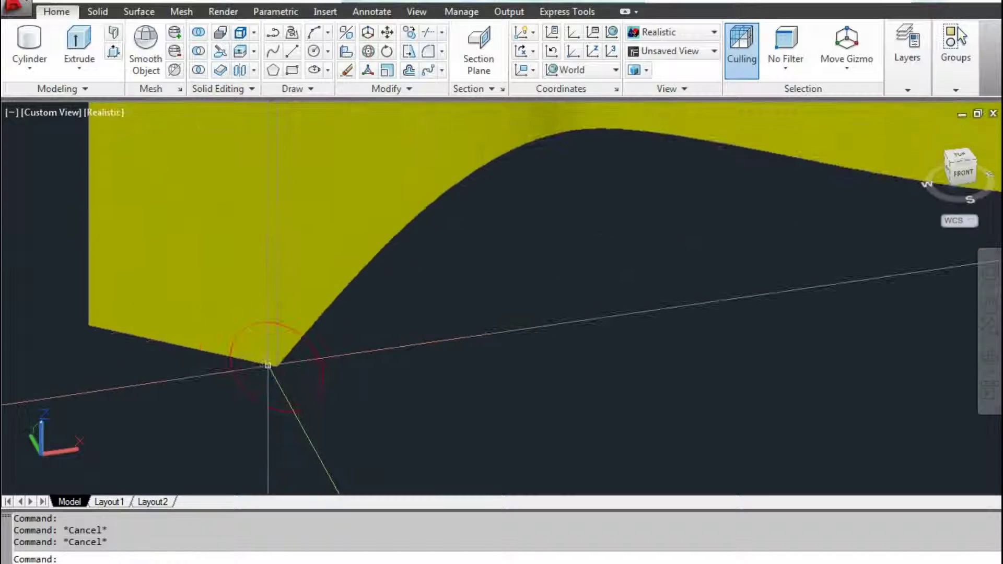
Sweep the small corner circle along the curved bottom edge to form a red tube.
left_click(78, 67)
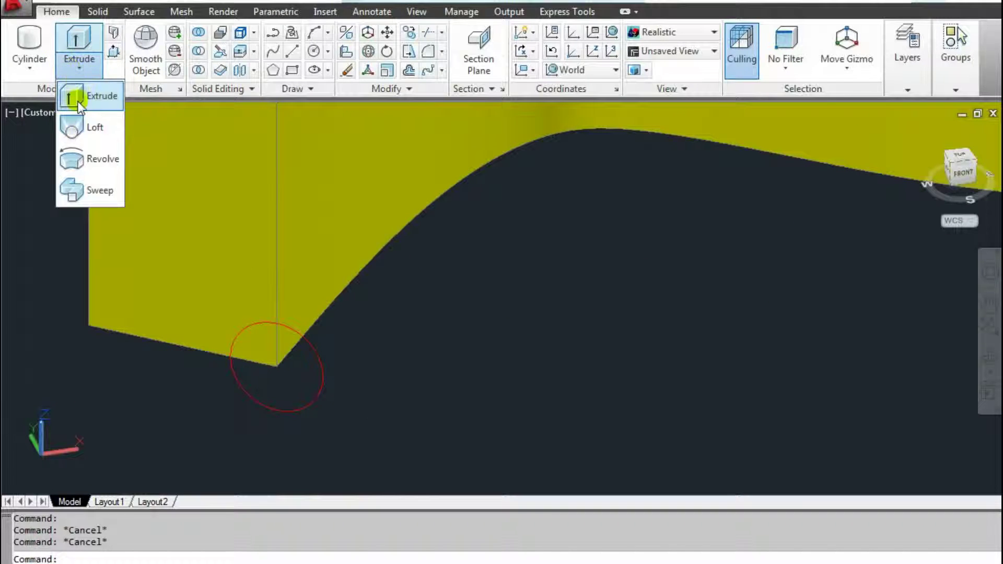
left_click(98, 180)
left_click(387, 423)
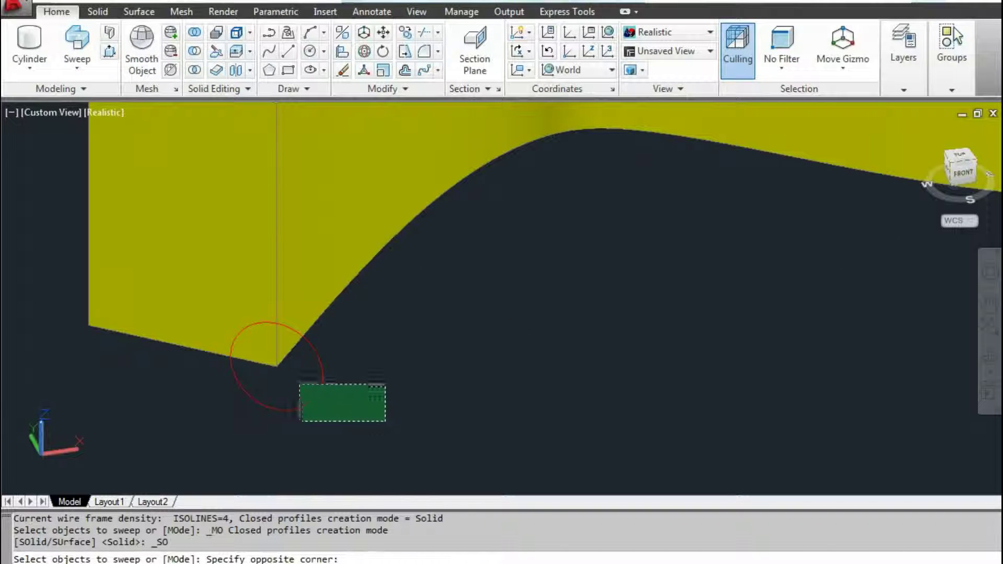
left_click(297, 381)
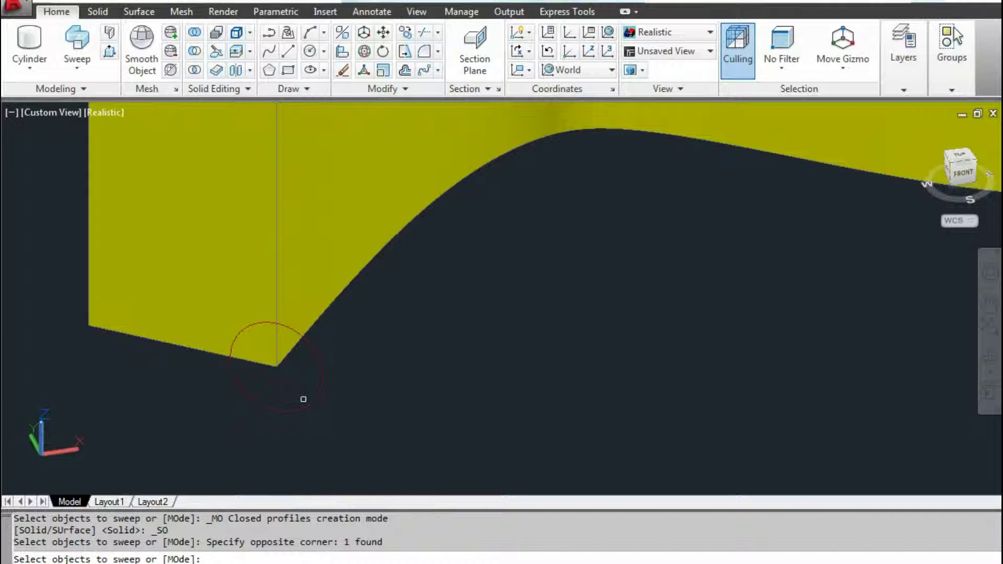
key("Return")
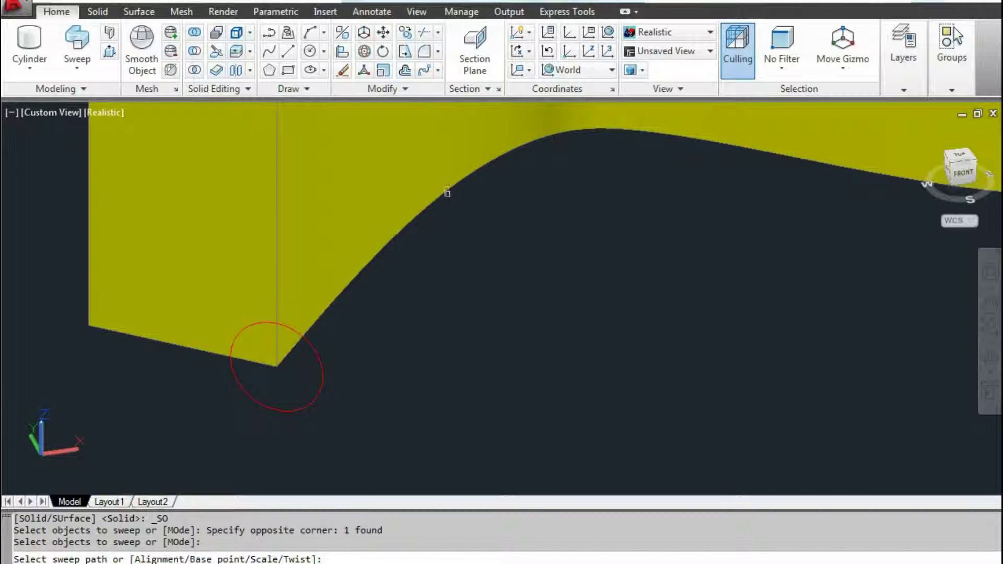
left_click(287, 356)
scroll(287, 355, "down", 5)
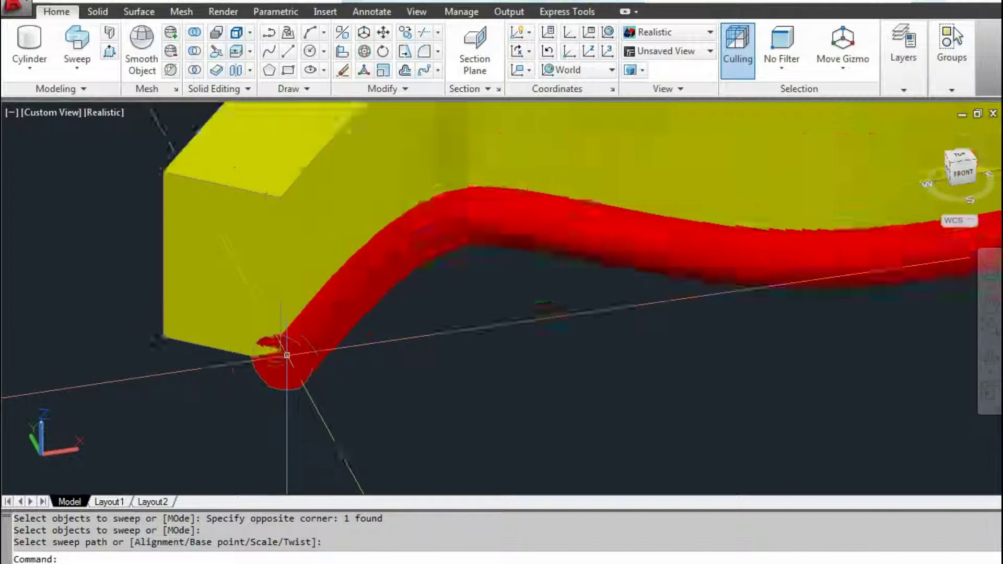
scroll(287, 355, "down", 5)
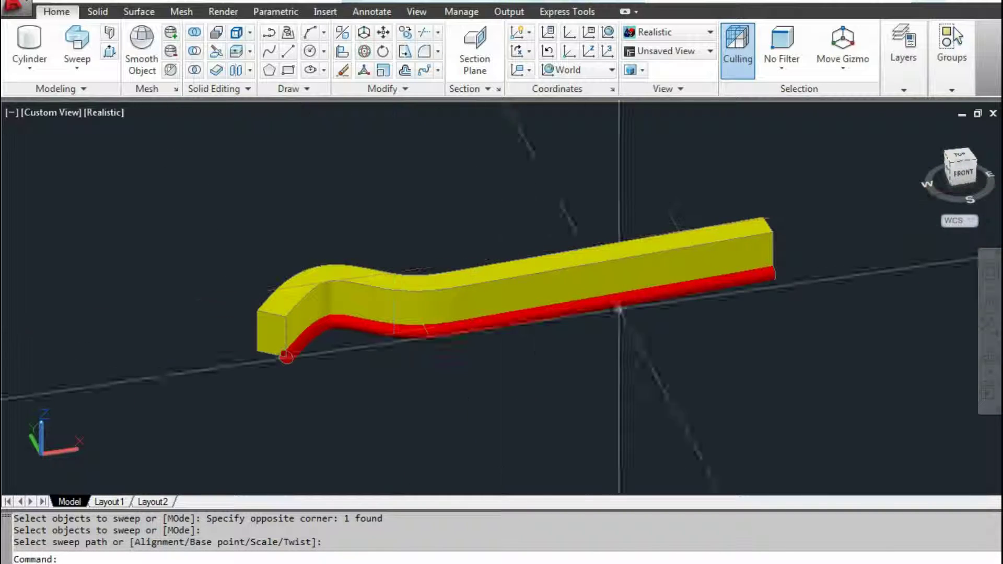
scroll(296, 356, "down", 5)
Centre the yellow box and begin a sweep picking its face, then cancel the selection.
scroll(310, 349, "up", 3)
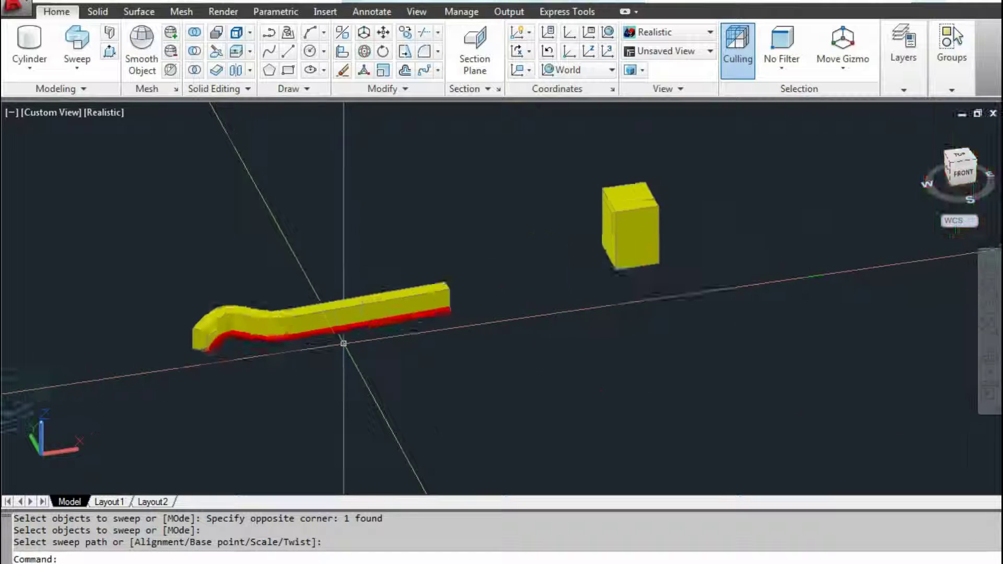
scroll(340, 340, "up", 1)
scroll(381, 332, "up", 1)
scroll(434, 287, "up", 2)
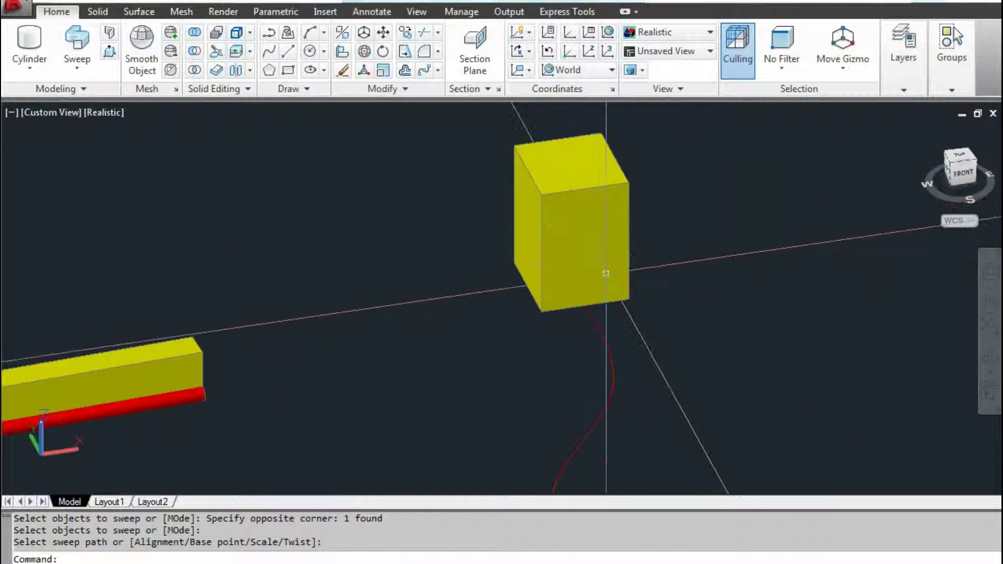
middle_click_drag(574, 285, 505, 256)
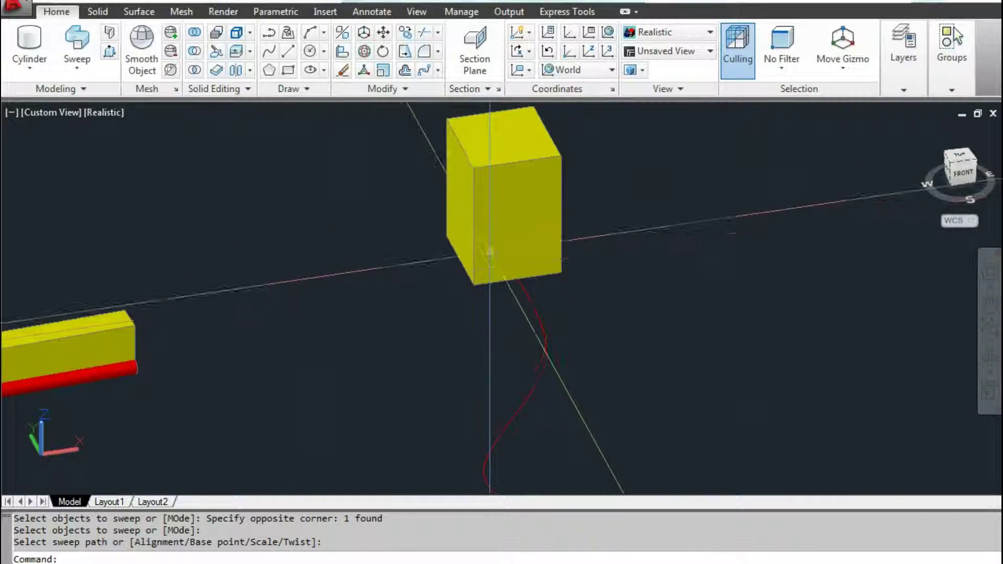
left_click(83, 49)
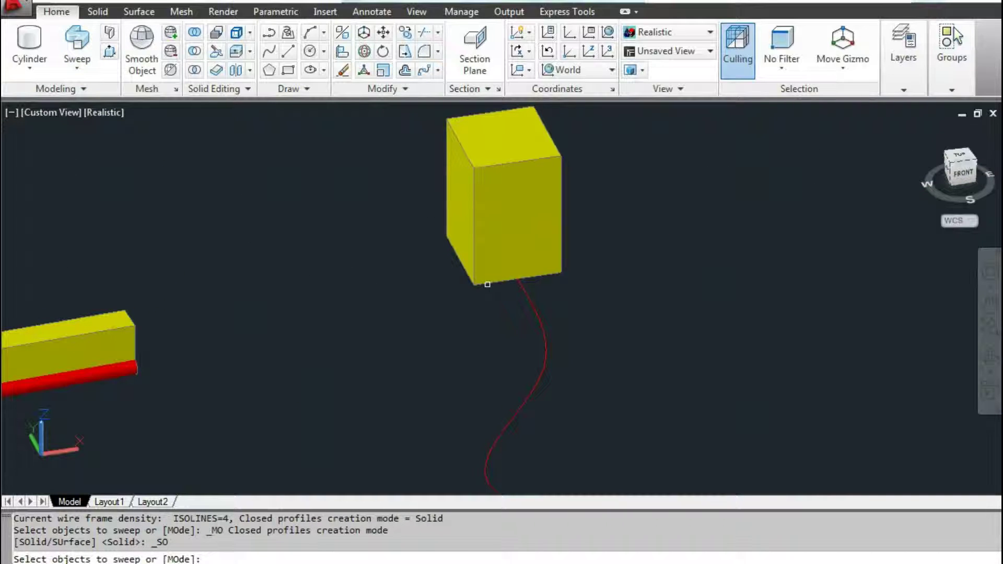
left_click(507, 209)
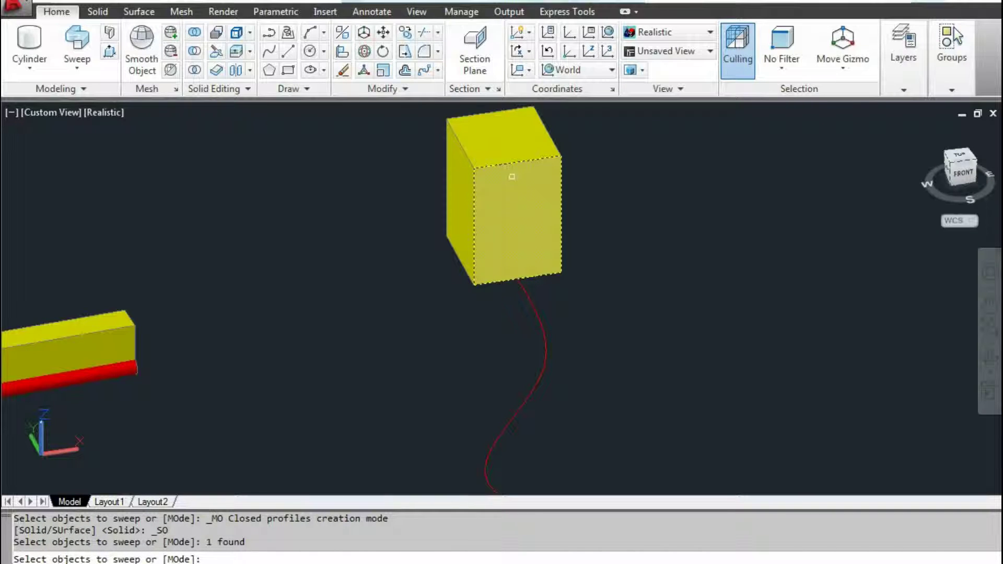
left_click(524, 288)
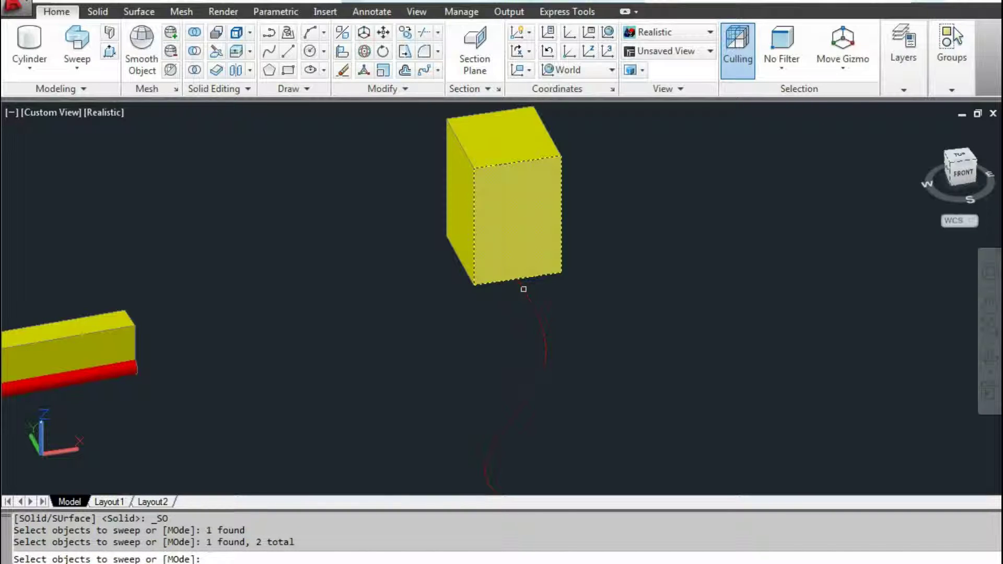
left_click(519, 285)
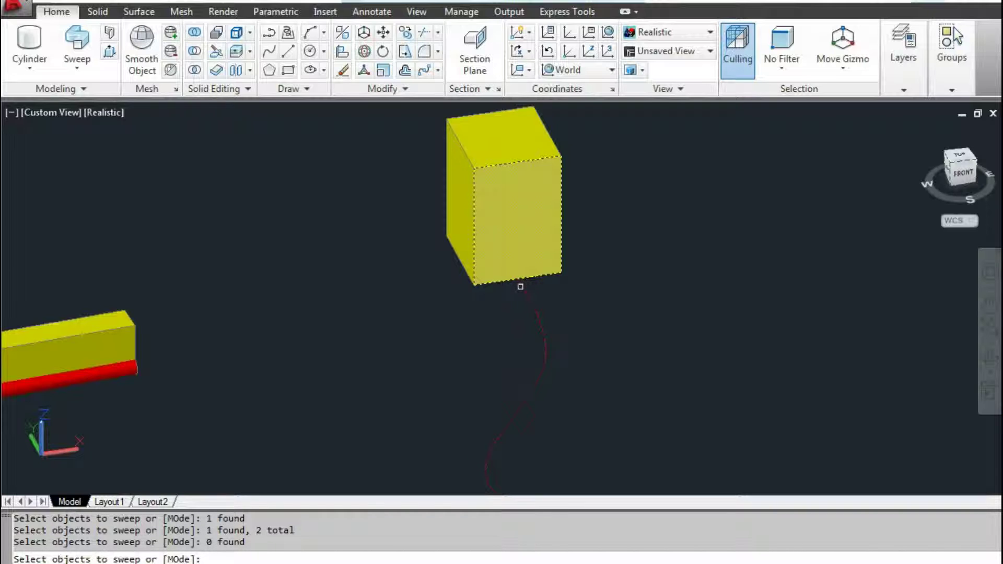
key("Escape")
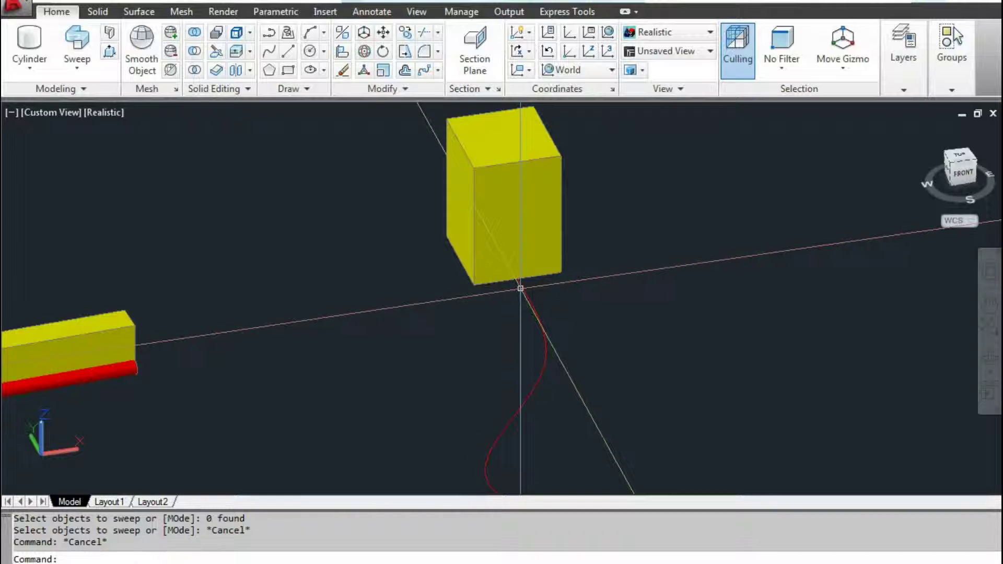
Sweep the yellow box face along the wavy red curve into an S-shaped solid.
key("Return")
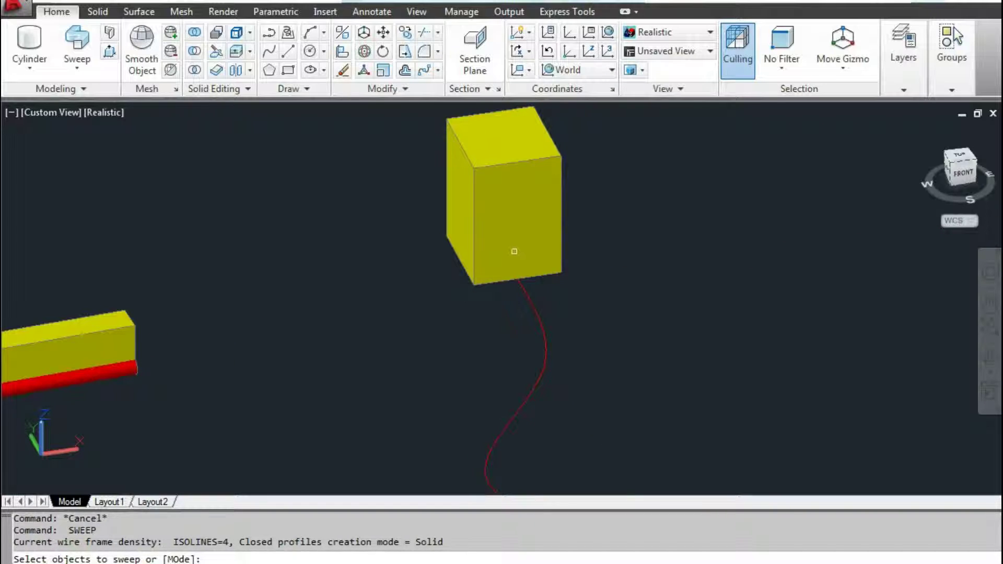
left_click(514, 251)
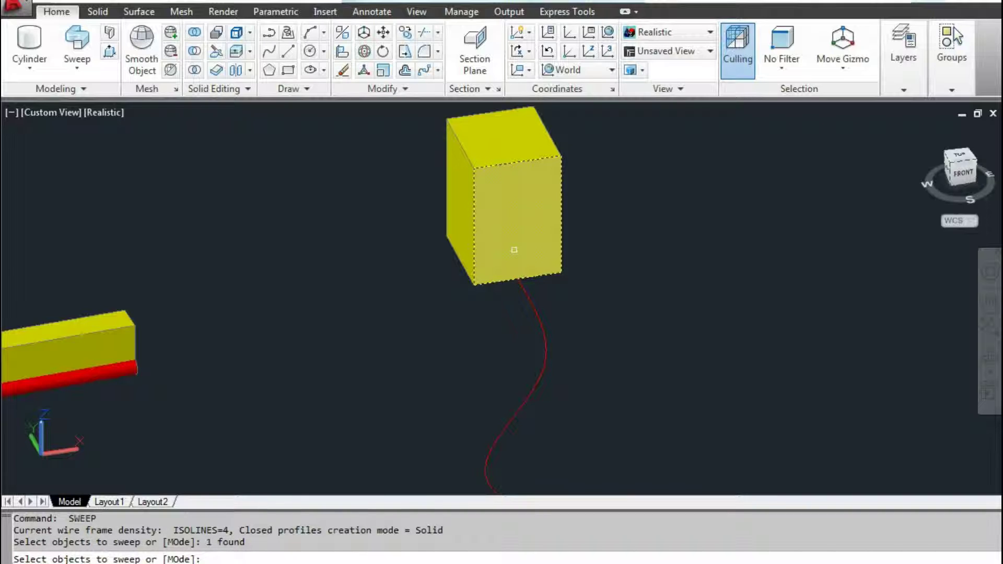
key("Return")
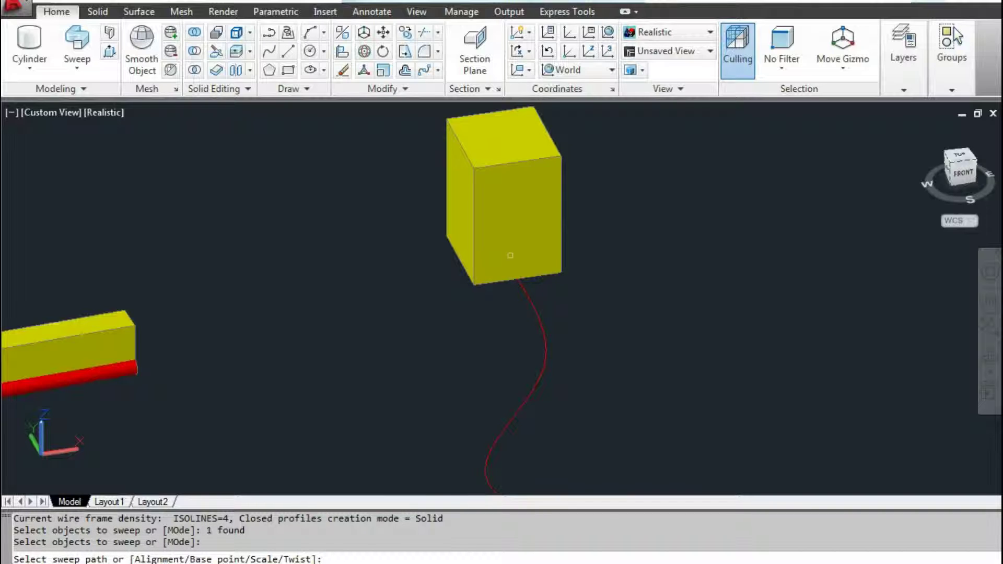
left_click(523, 294)
scroll(524, 294, "down", 3)
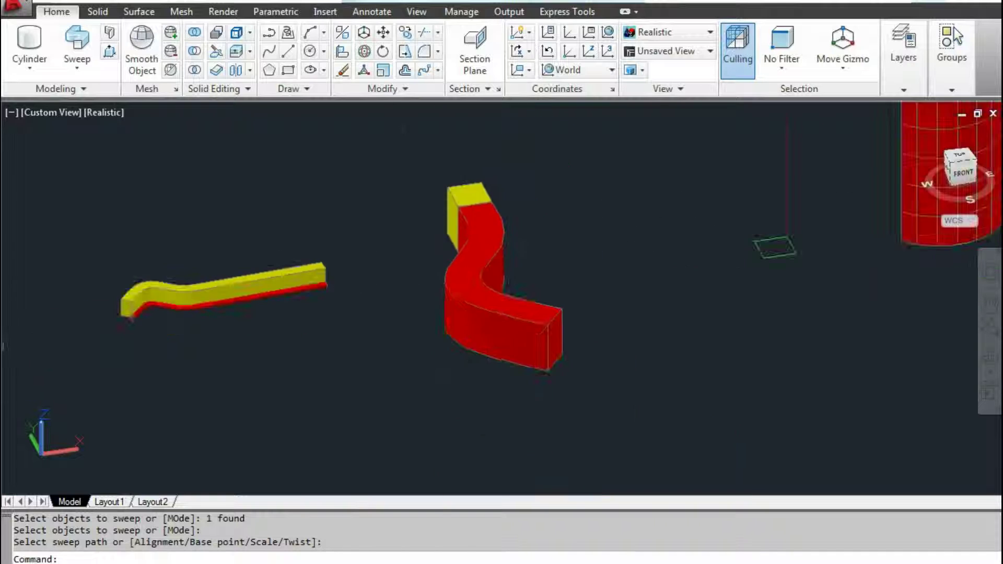
mouse_move(628, 275)
middle_mouse_down()
mouse_move(459, 313)
mouse_move(338, 399)
middle_mouse_up()
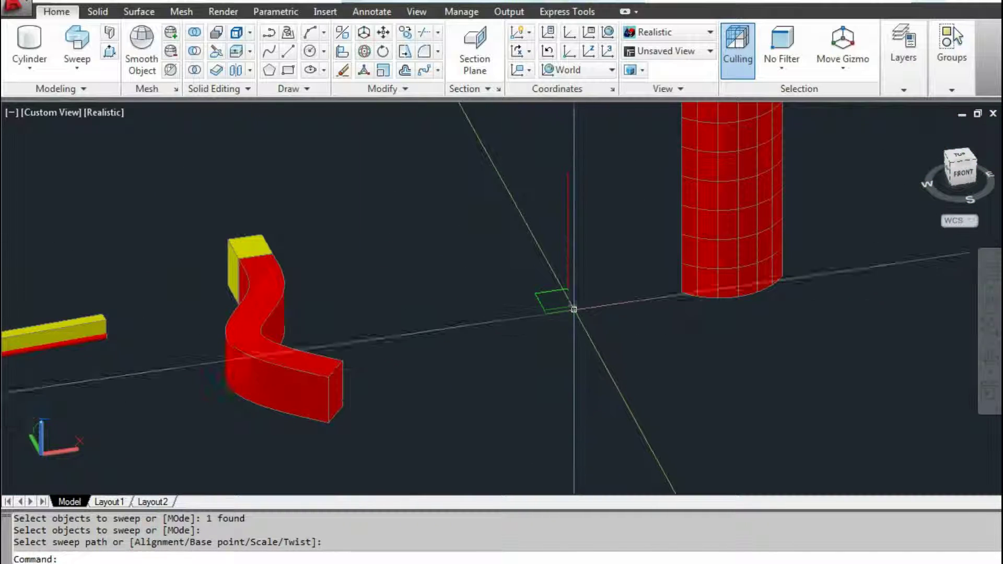
Start a sweep using the green rectangle as the profile.
scroll(574, 336, "up", 2)
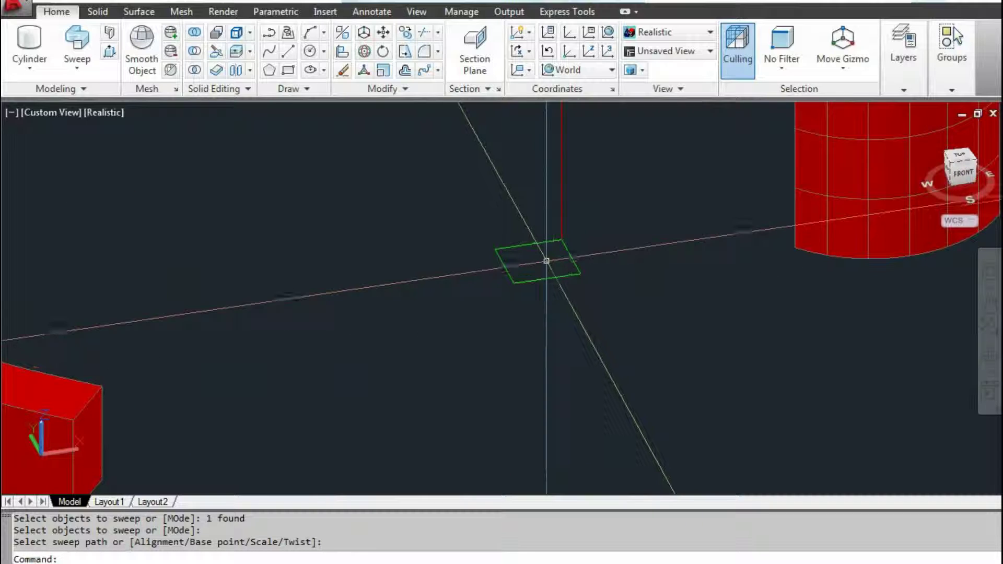
scroll(538, 322, "down", 3)
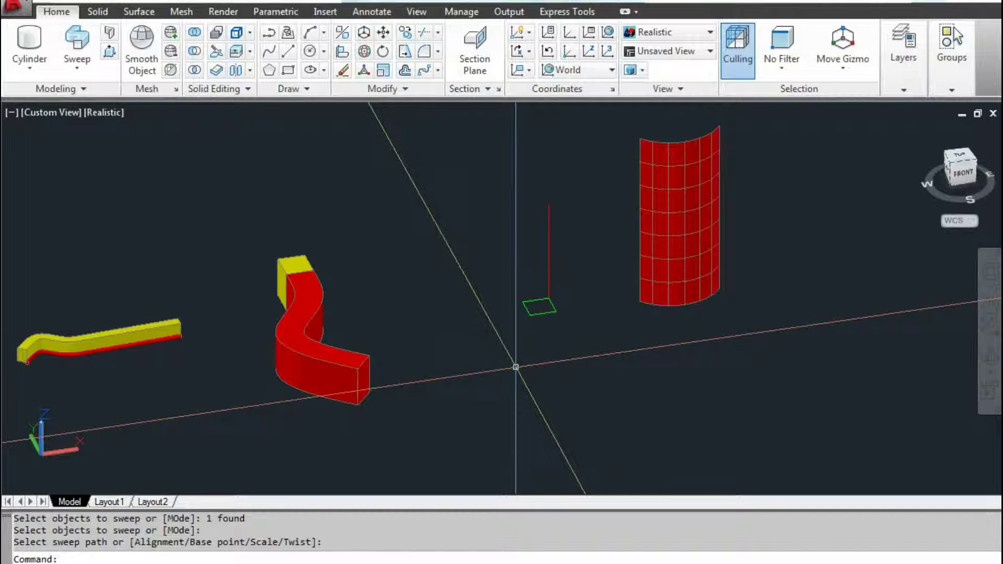
scroll(512, 332, "up", 2)
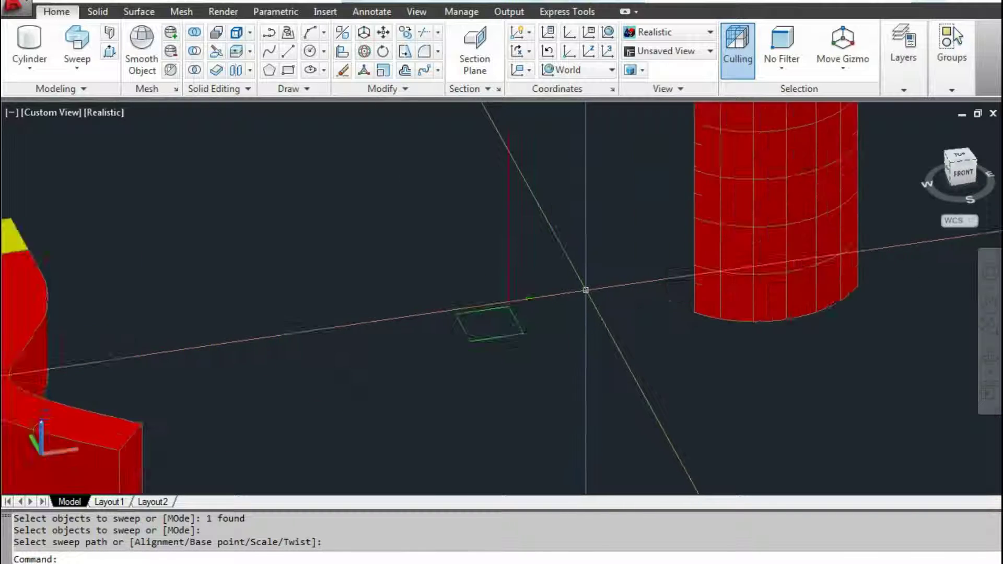
scroll(587, 287, "up", 2)
scroll(527, 291, "up", 1)
left_click(77, 39)
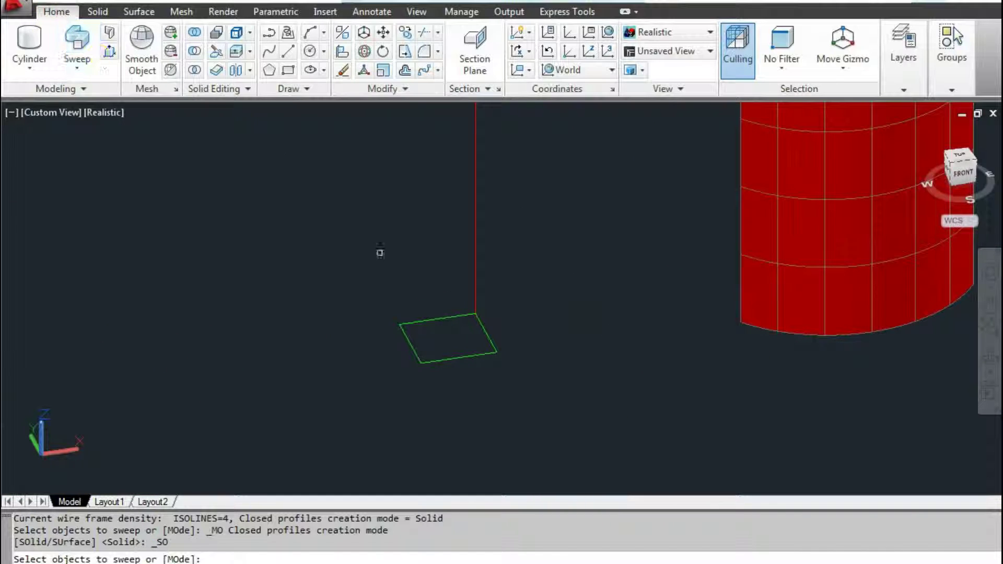
left_click(438, 363)
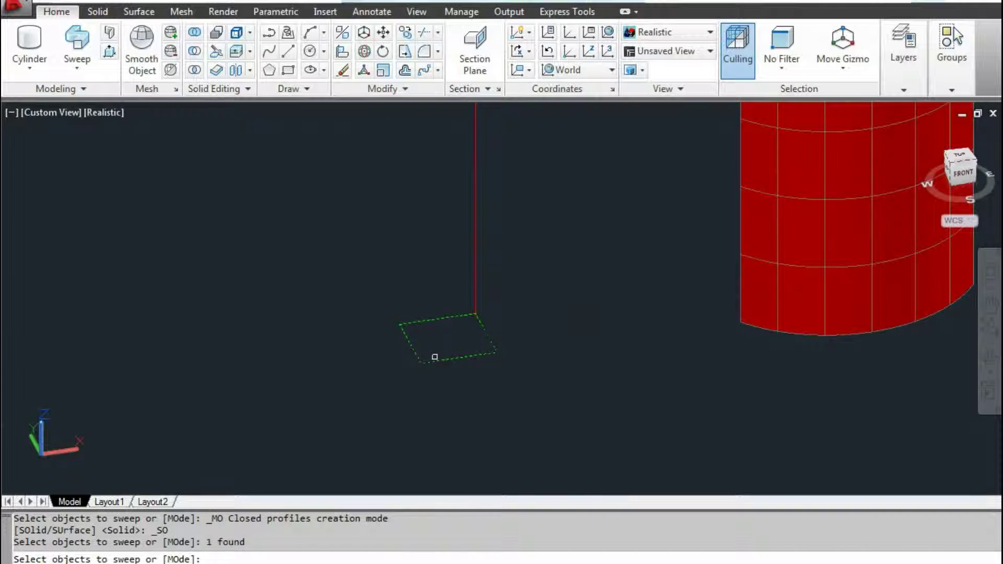
key("Return")
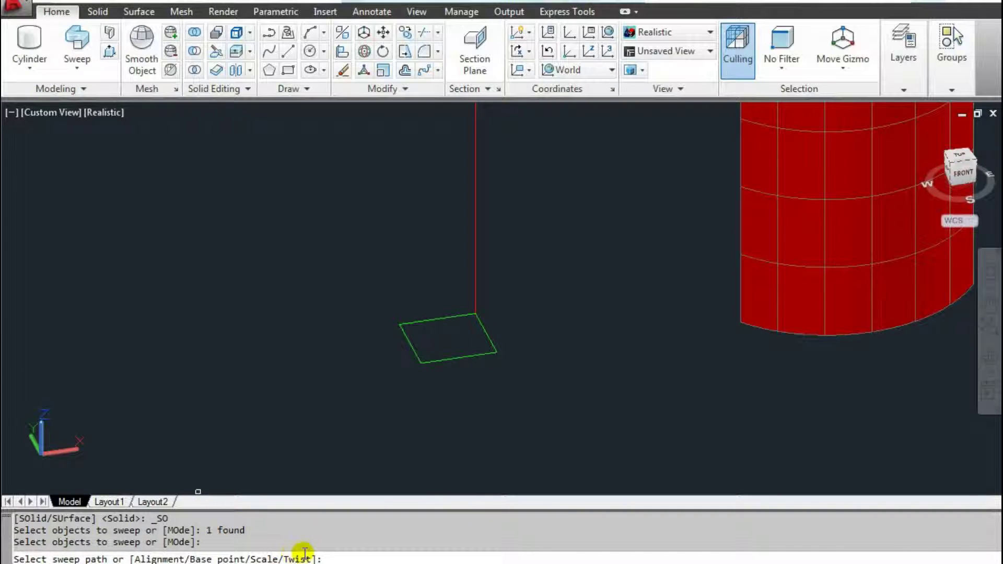
type("t")
Sweep it up the vertical red line with a 360-degree twist, then select the twisted solid.
key("Return")
type("360")
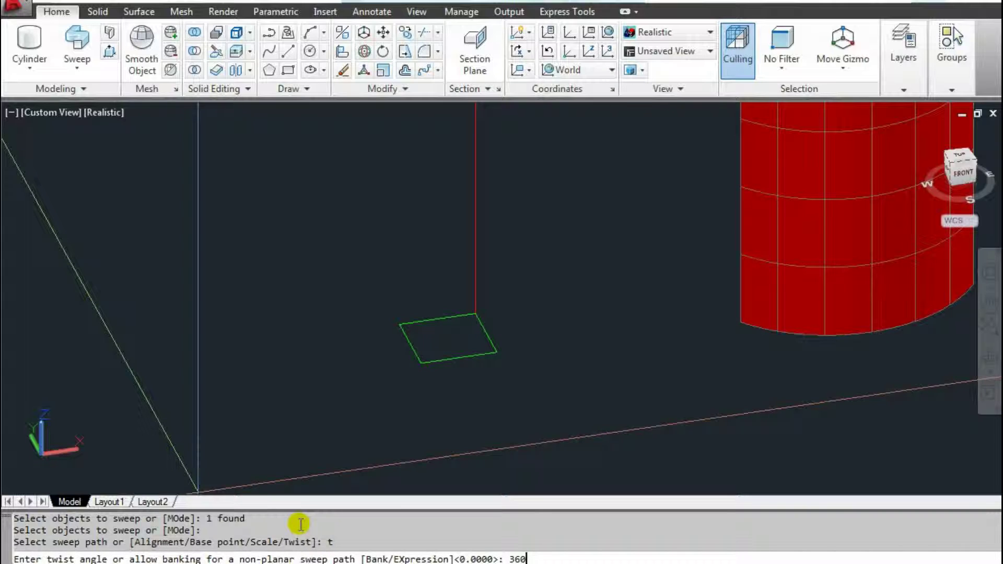
key("Return")
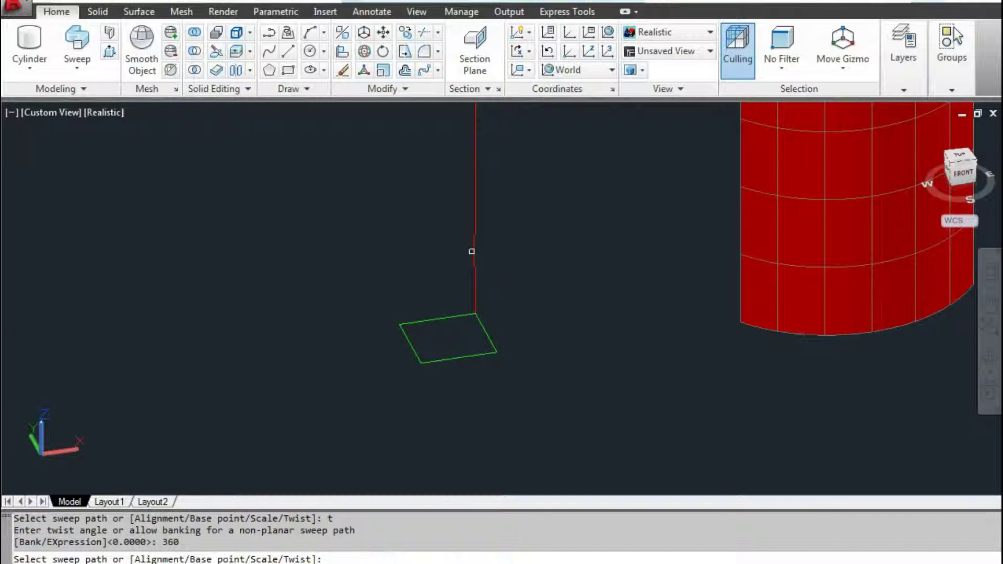
left_click(474, 251)
scroll(460, 251, "down", 5)
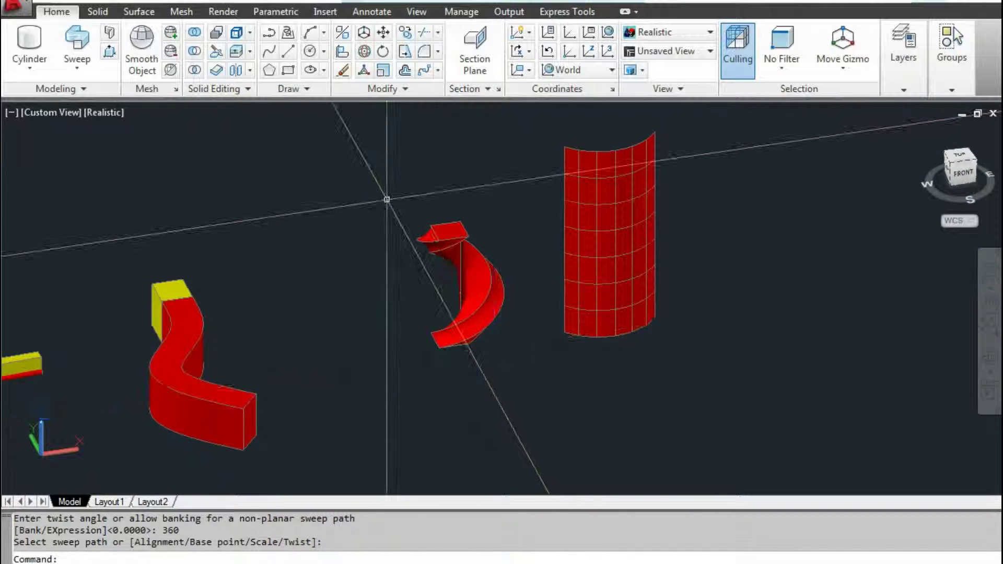
scroll(426, 254, "up", 3)
scroll(554, 320, "down", 3)
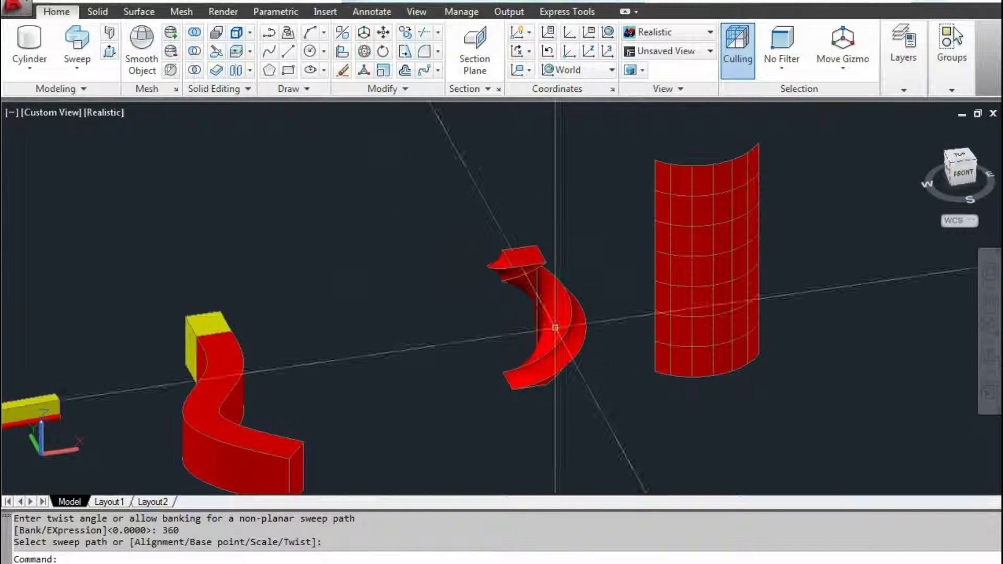
left_click(556, 328)
right_click(555, 329)
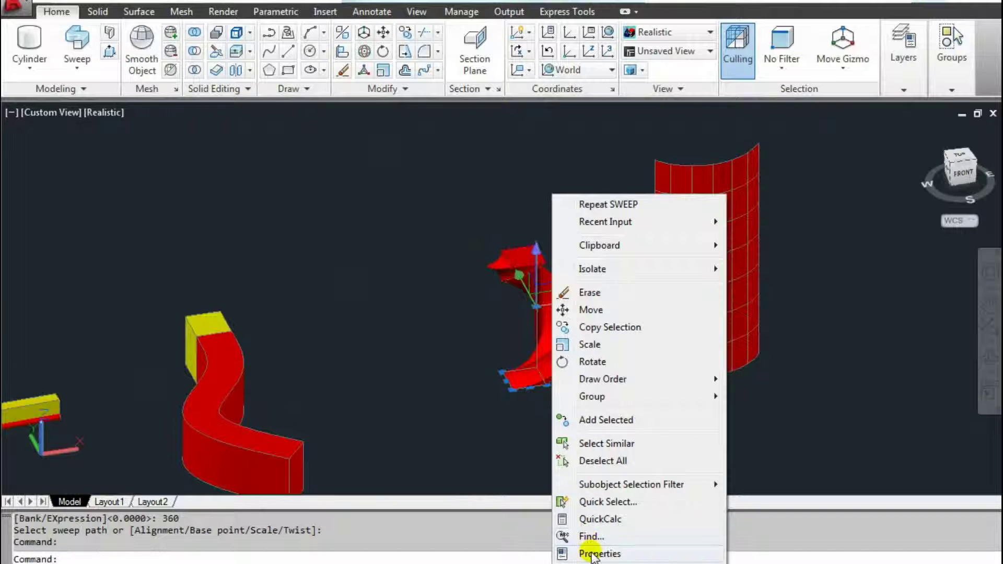
In Properties, raise the twisted solid's Twist along path to 720, then 1360.
left_click(588, 553)
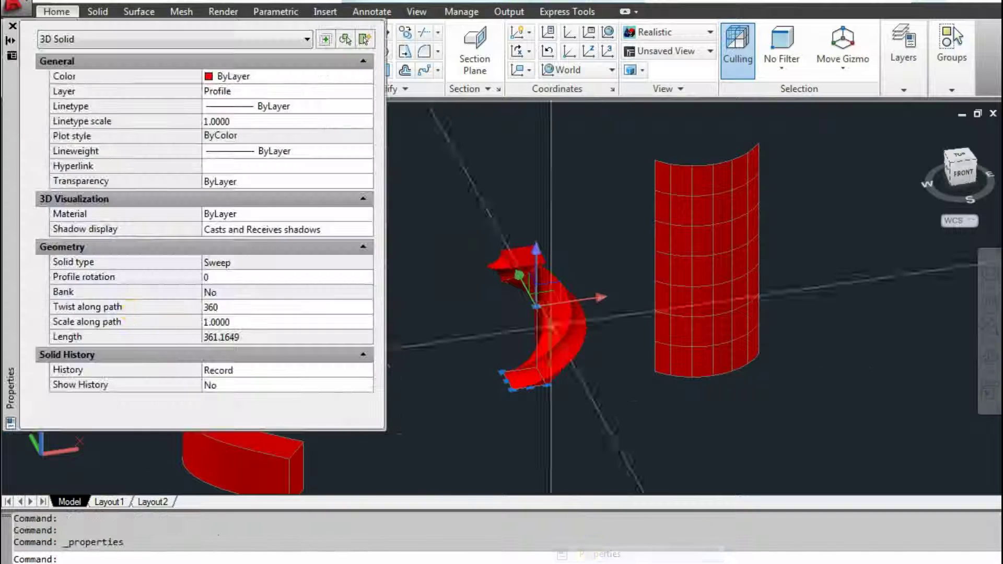
left_click(230, 307)
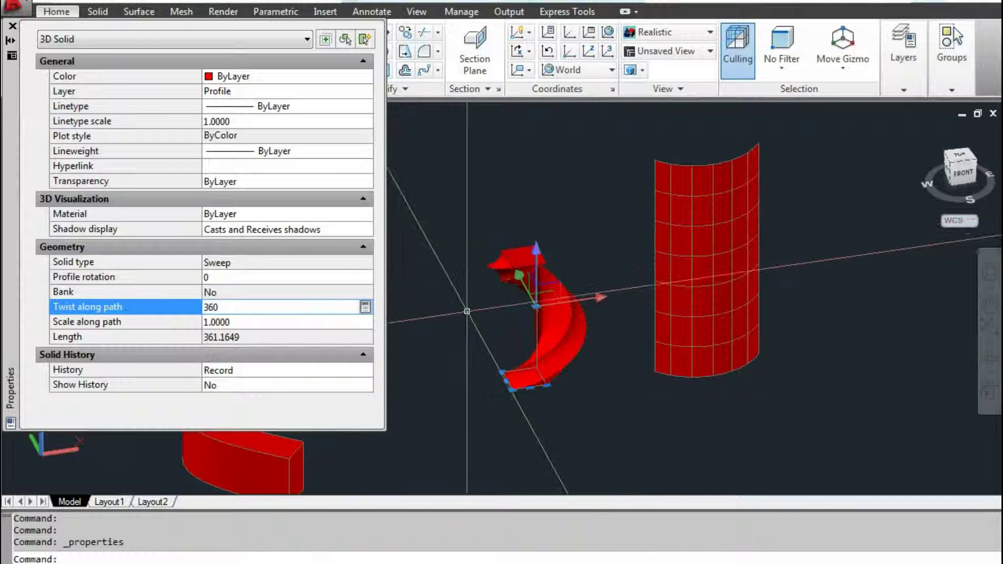
middle_click_drag(492, 354, 646, 356)
scroll(646, 356, "up", 2)
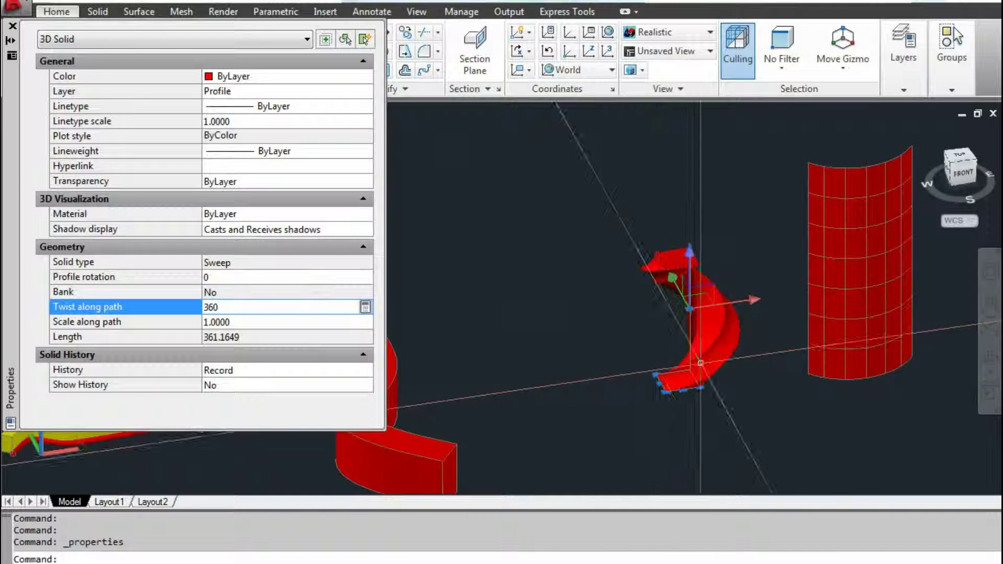
scroll(631, 299, "up", 2)
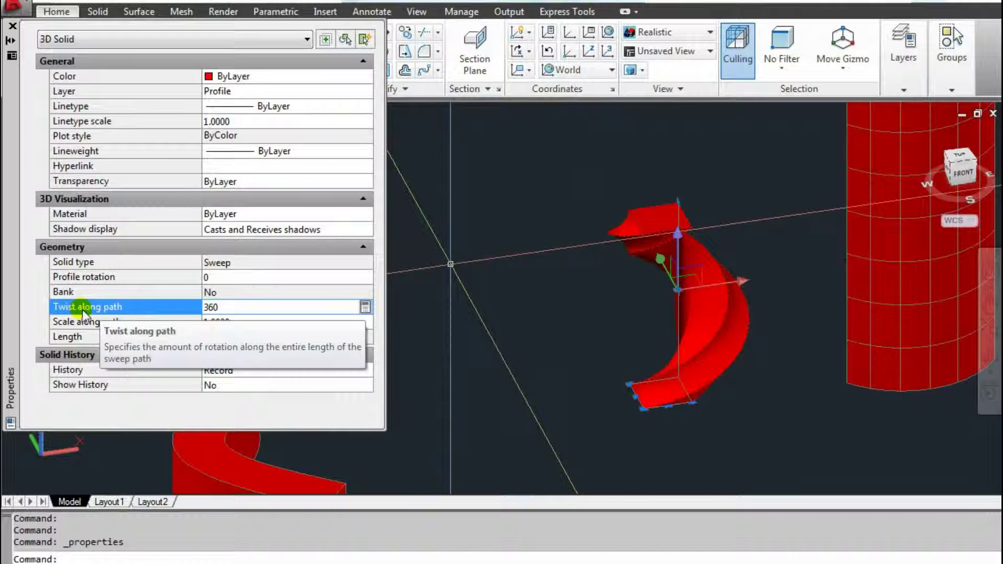
left_click(243, 306)
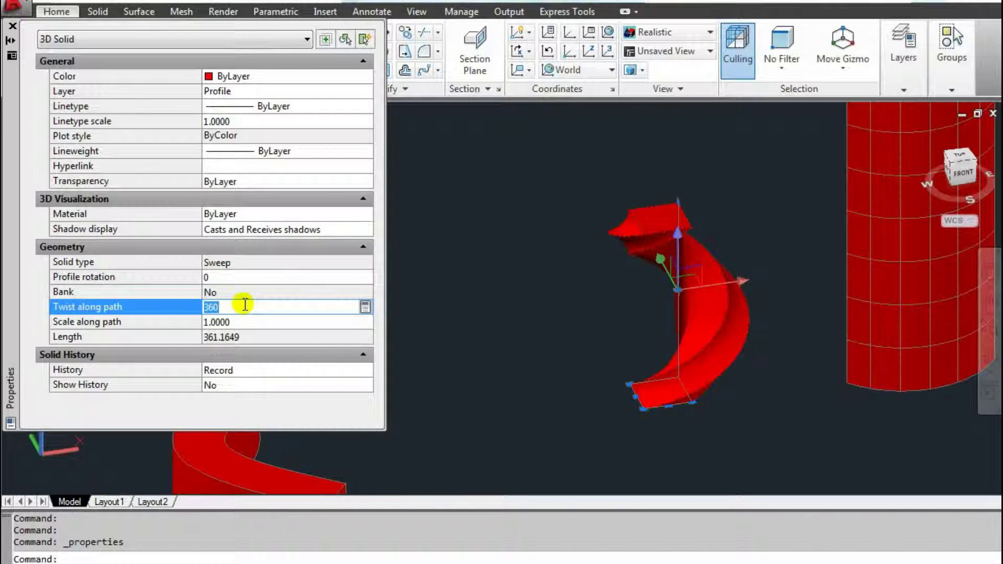
type("720")
key("Tab")
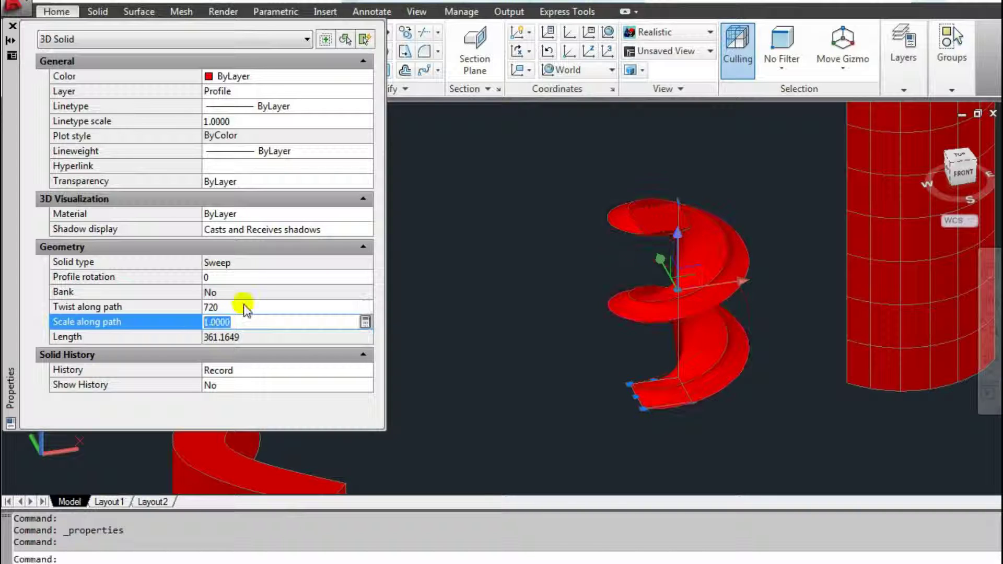
left_click(245, 306)
type("1360")
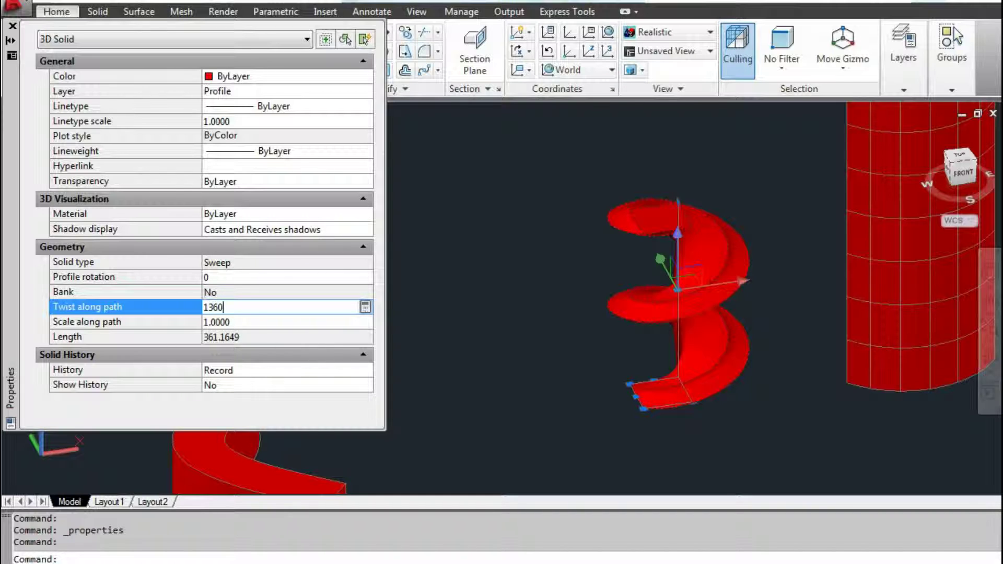
key("Tab")
middle_click_drag(750, 277, 556, 277)
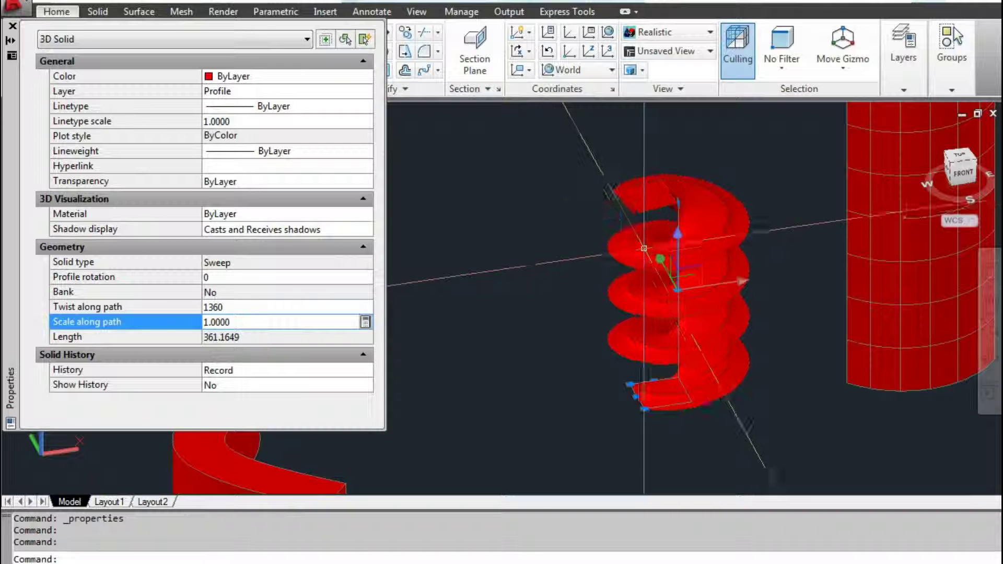
key("Escape")
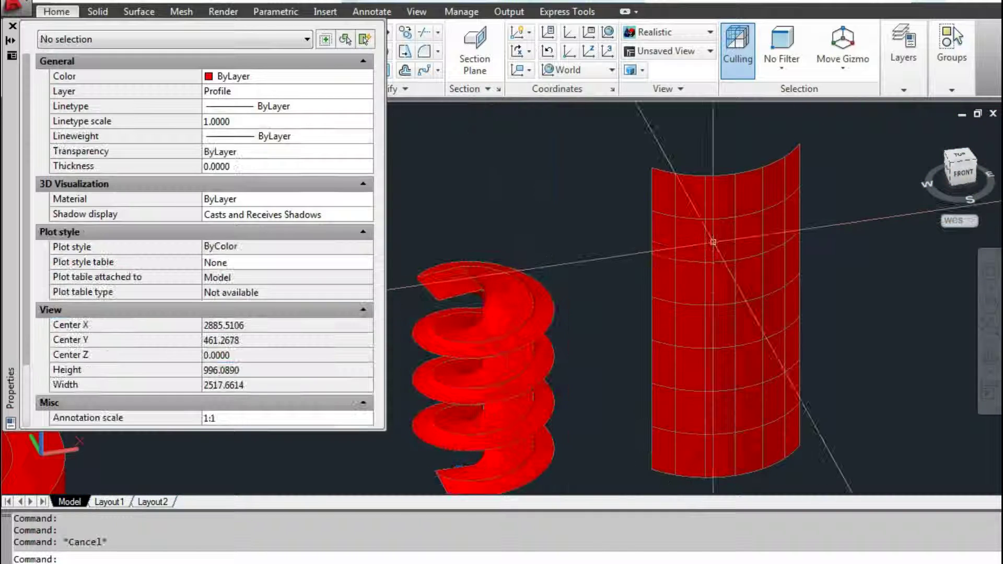
Set the curved red surface's Twist along path to 720, then 180, in Properties.
left_click(732, 313)
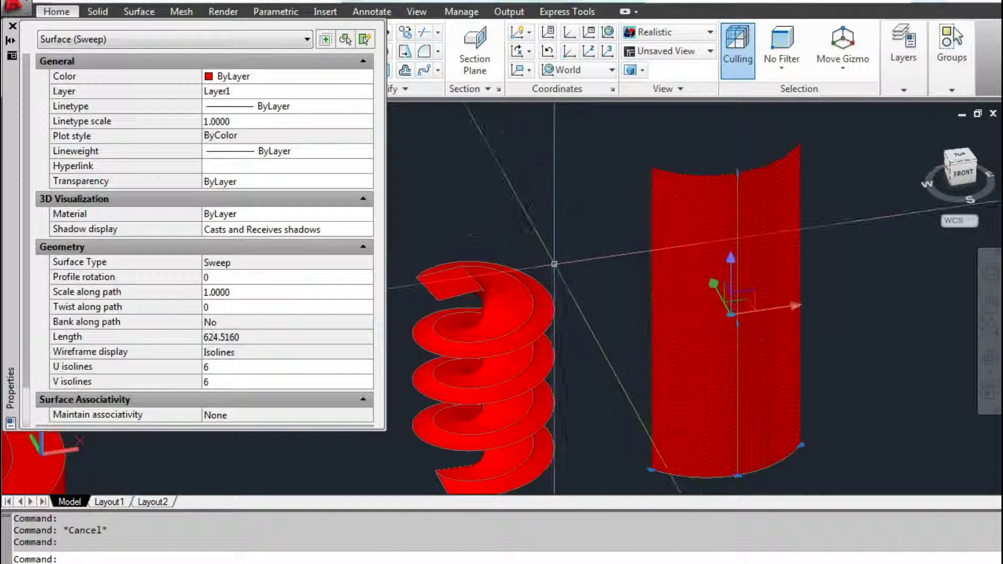
left_click(248, 307)
type("720")
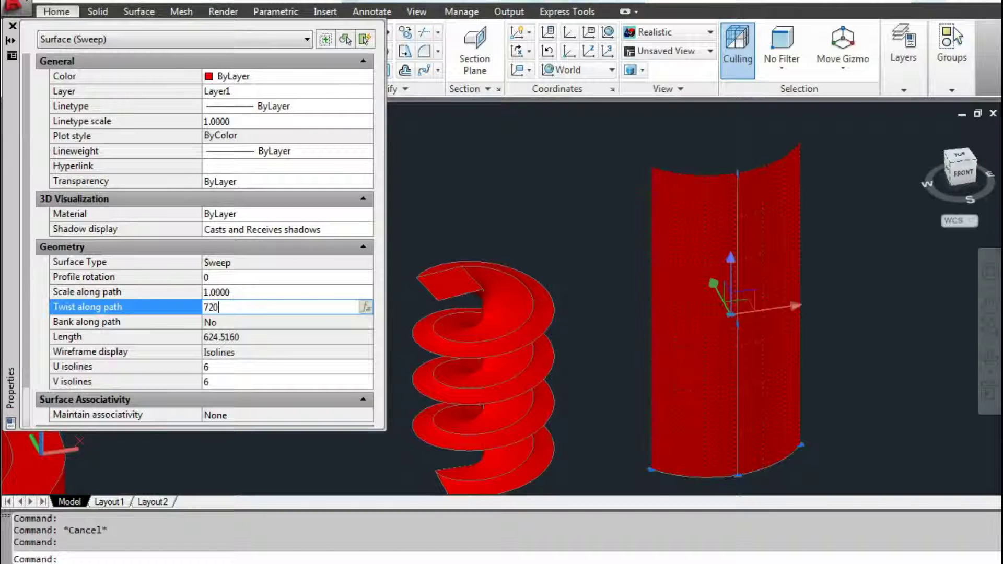
key("Return")
left_click(242, 303)
type("180")
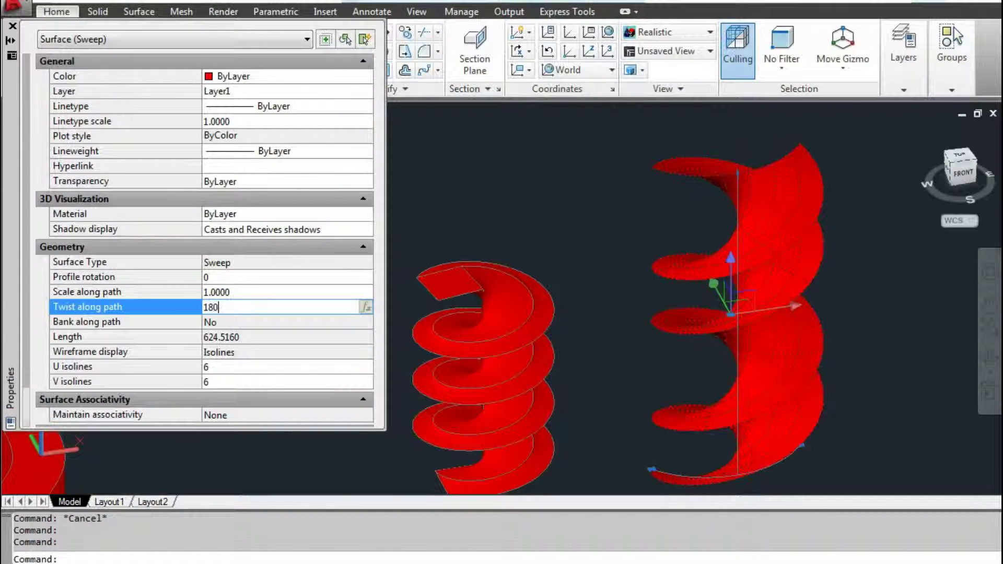
key("Return")
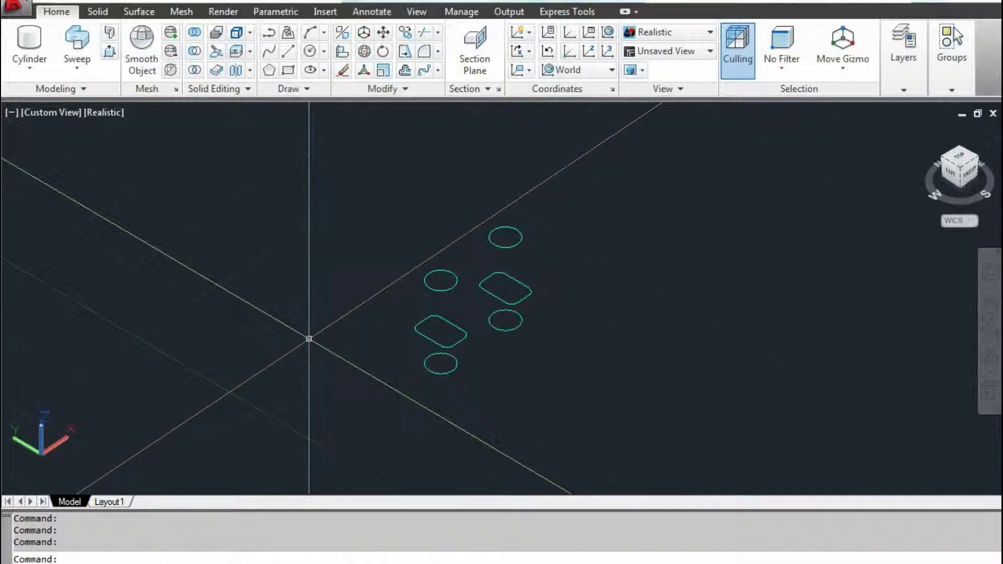
Orbit to a lower frontal view of the profiles and start the Loft command.
scroll(403, 337, "up", 2)
scroll(413, 330, "up", 2)
middle_click_drag(414, 330, 401, 293, "shift")
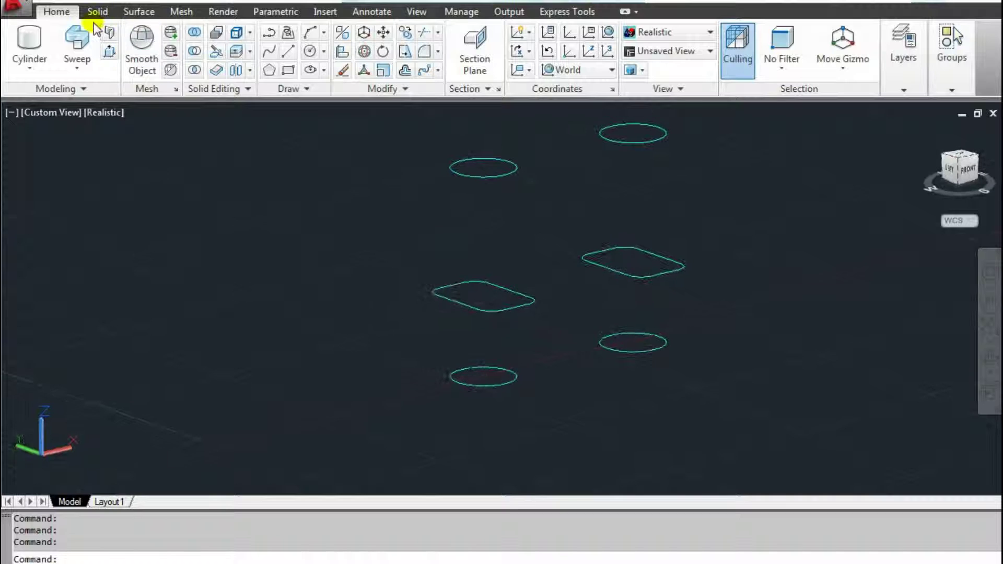
left_click(86, 70)
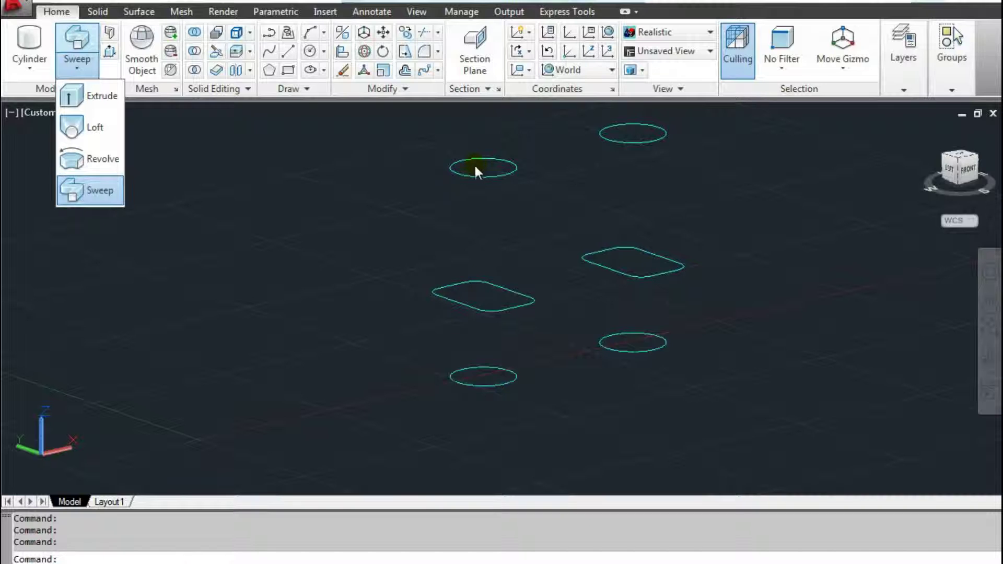
left_click(89, 129)
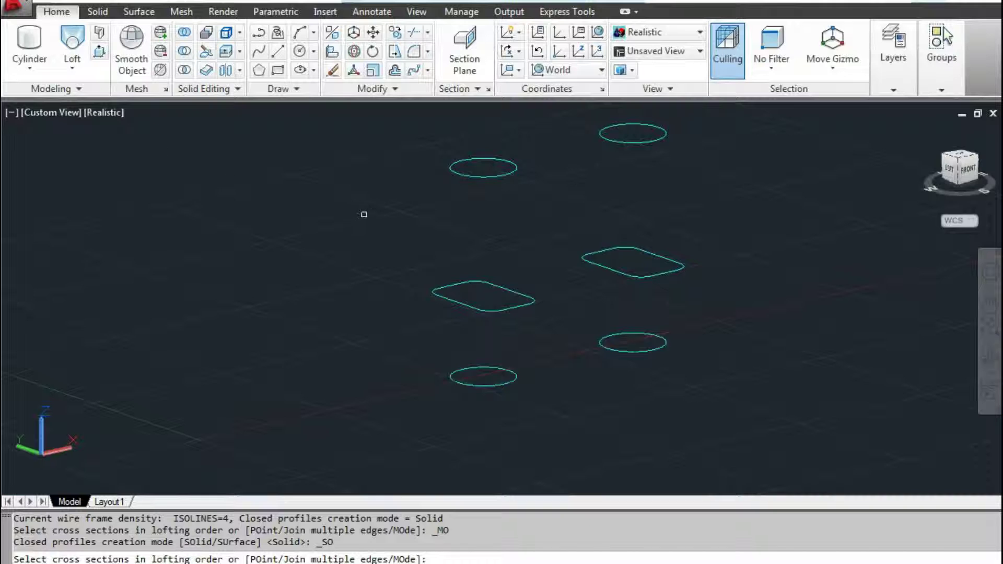
middle_click_drag(365, 214, 307, 239)
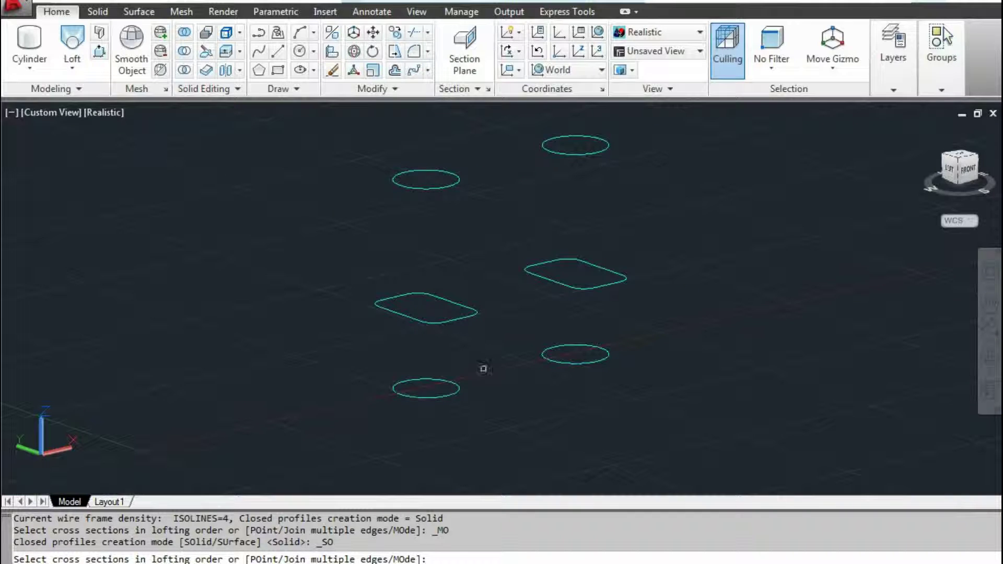
Pick the bottom ellipse, rounded rectangle and upper ellipse as loft cross sections.
left_click(435, 392)
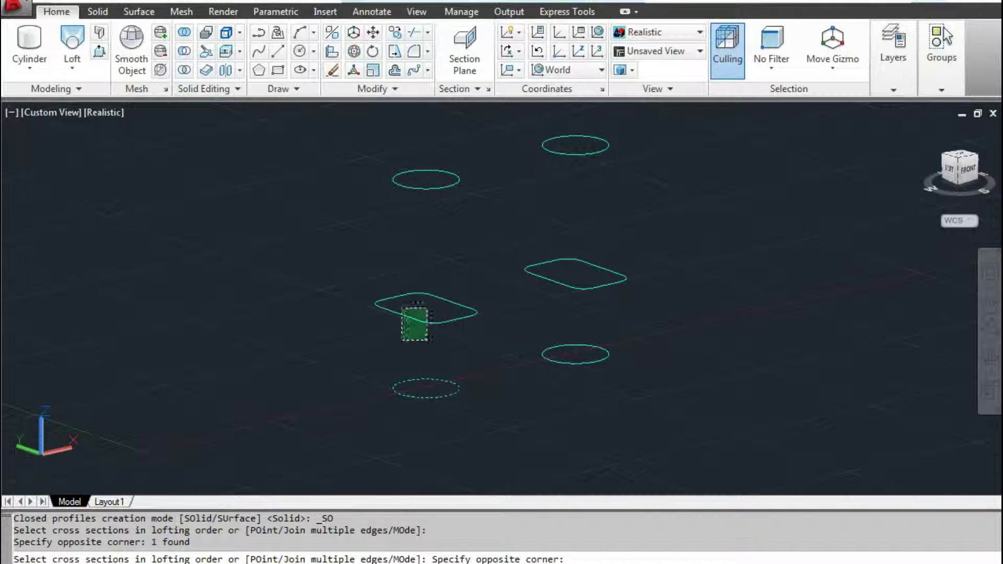
left_click(401, 308)
scroll(430, 330, "up", 6)
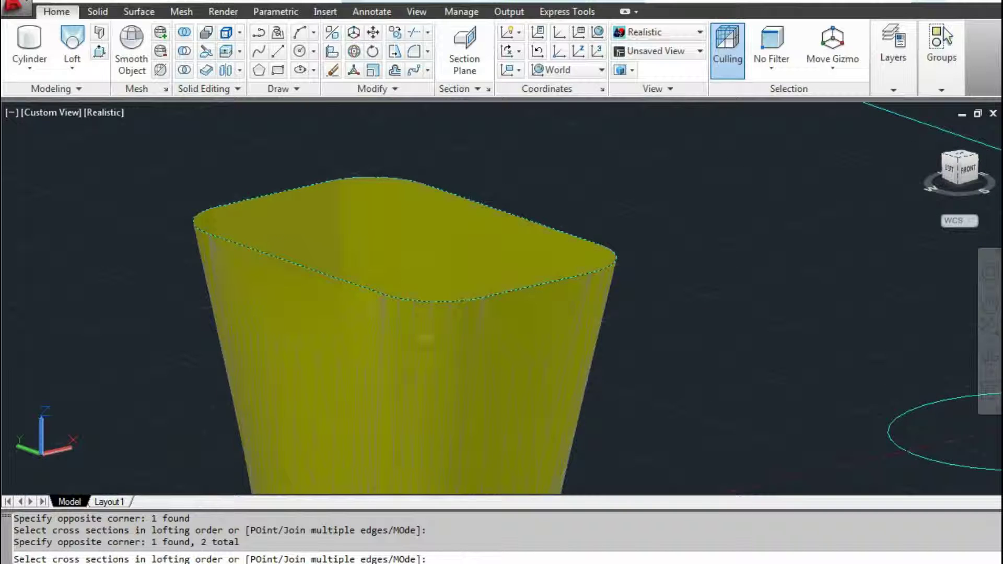
scroll(418, 324, "down", 4)
scroll(407, 318, "down", 1)
scroll(390, 314, "up", 3)
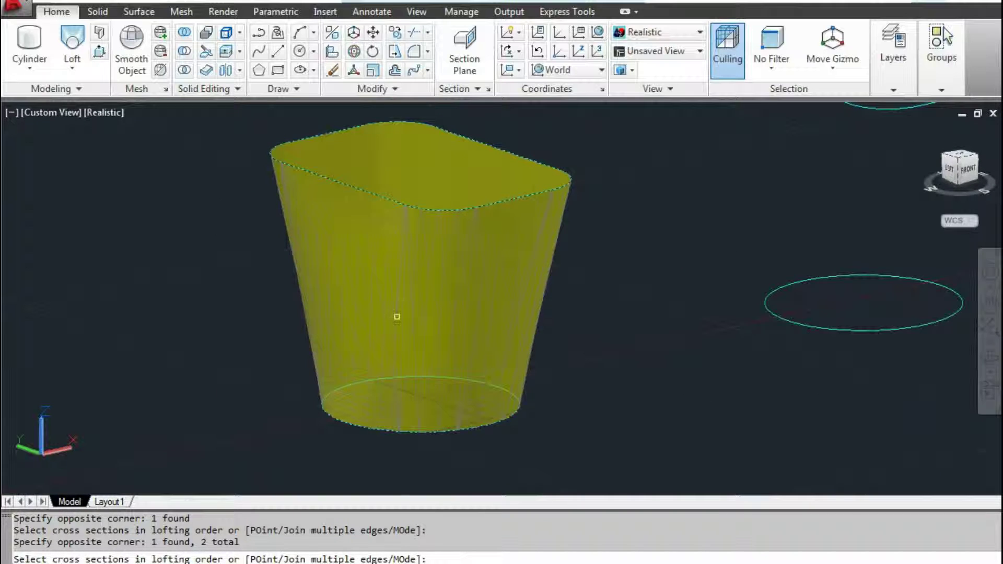
scroll(397, 317, "down", 4)
scroll(398, 308, "up", 2)
scroll(400, 297, "down", 3)
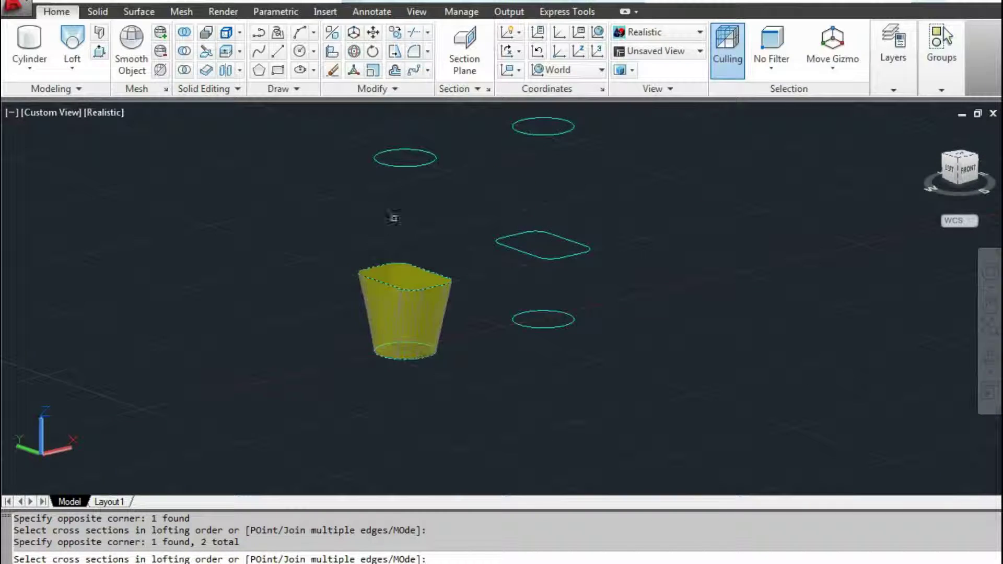
left_click(398, 166)
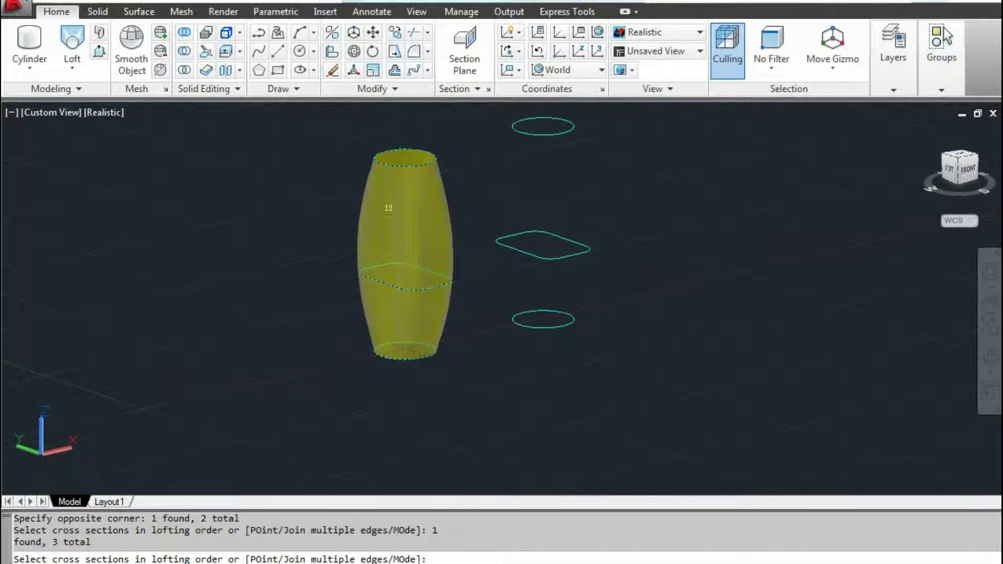
key("Return")
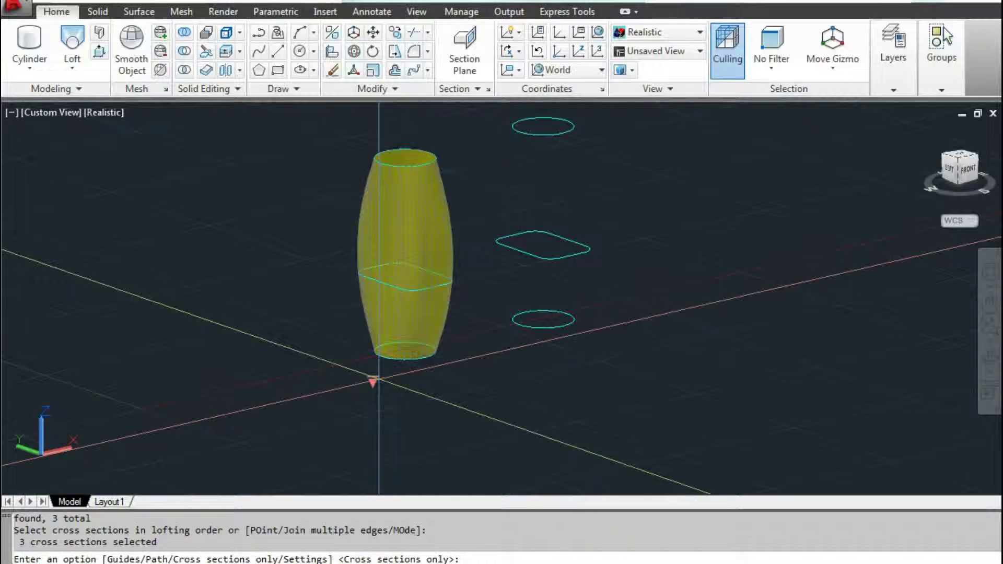
Try Ruled, Smooth Fit and Normal to all sections shapes on the loft preview.
left_click(372, 380)
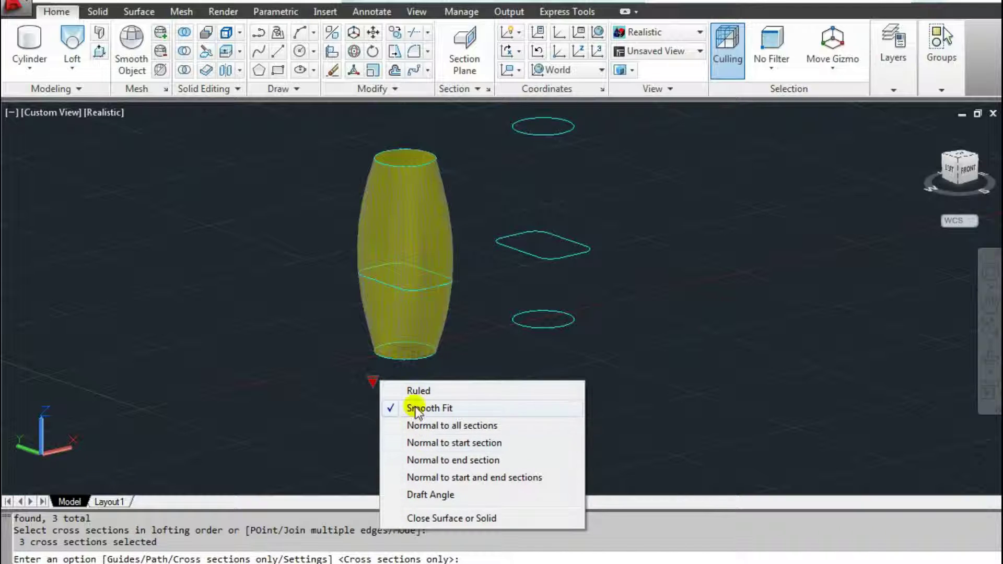
left_click(415, 392)
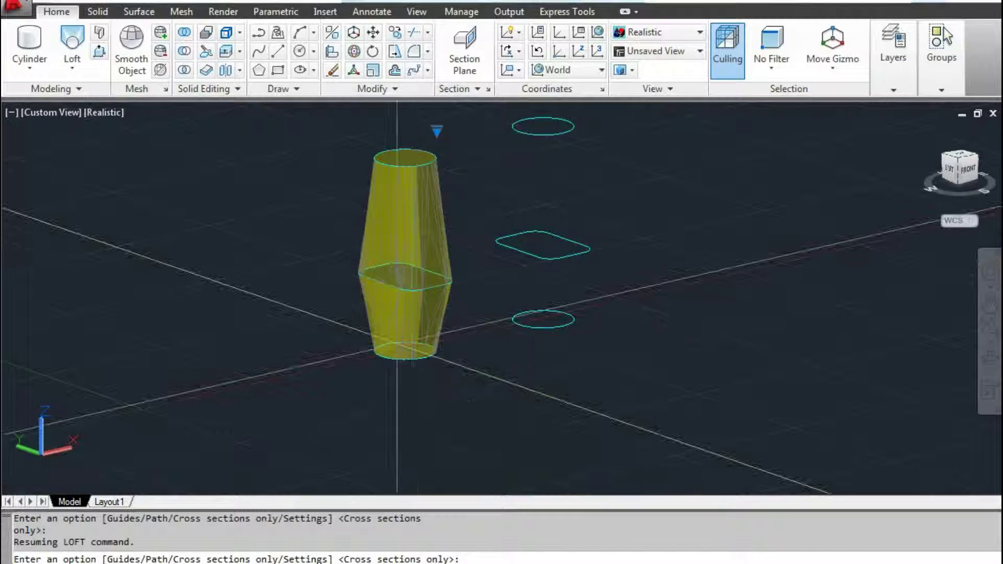
left_click(437, 130)
left_click(486, 152)
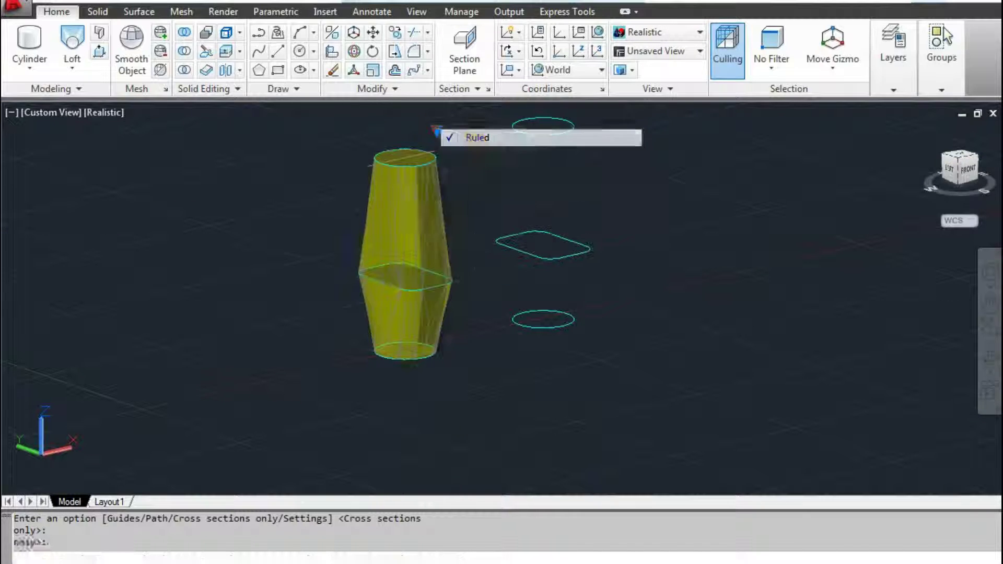
left_click(438, 131)
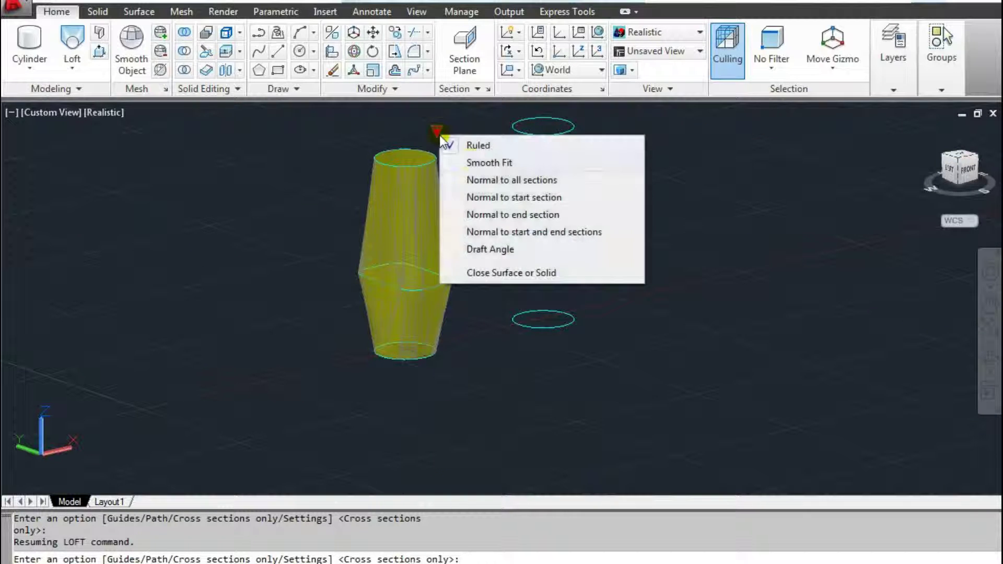
left_click(480, 163)
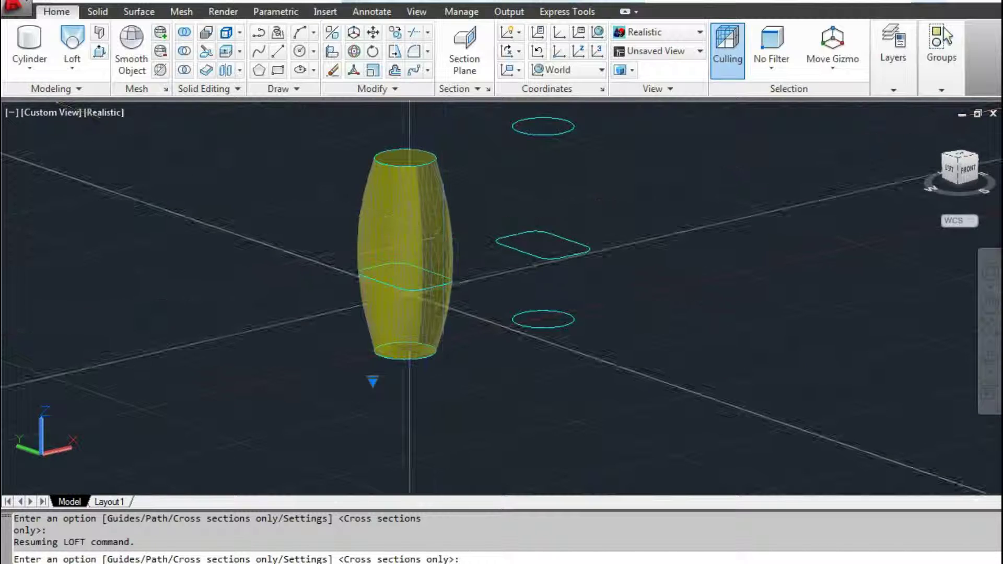
left_click(373, 383)
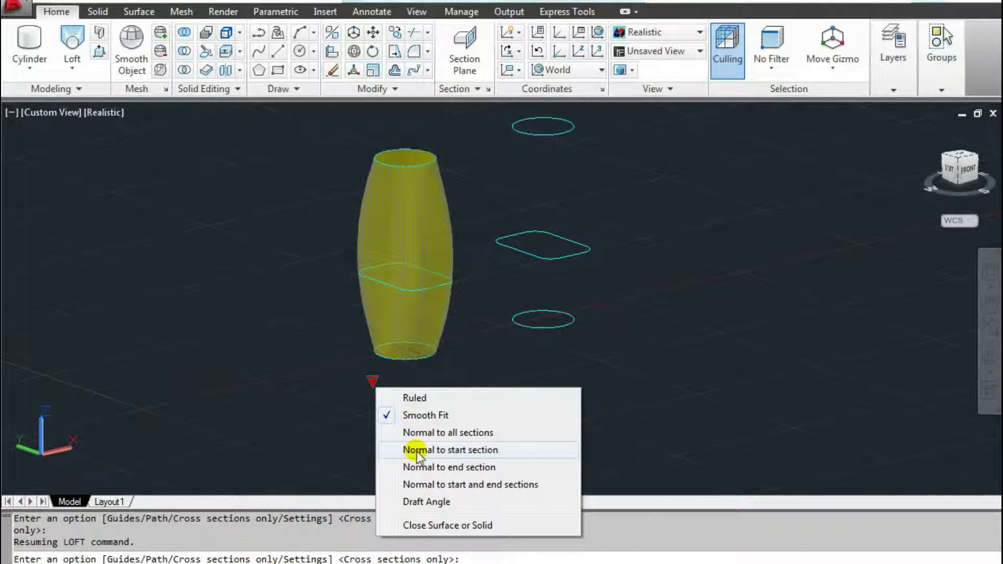
left_click(419, 433)
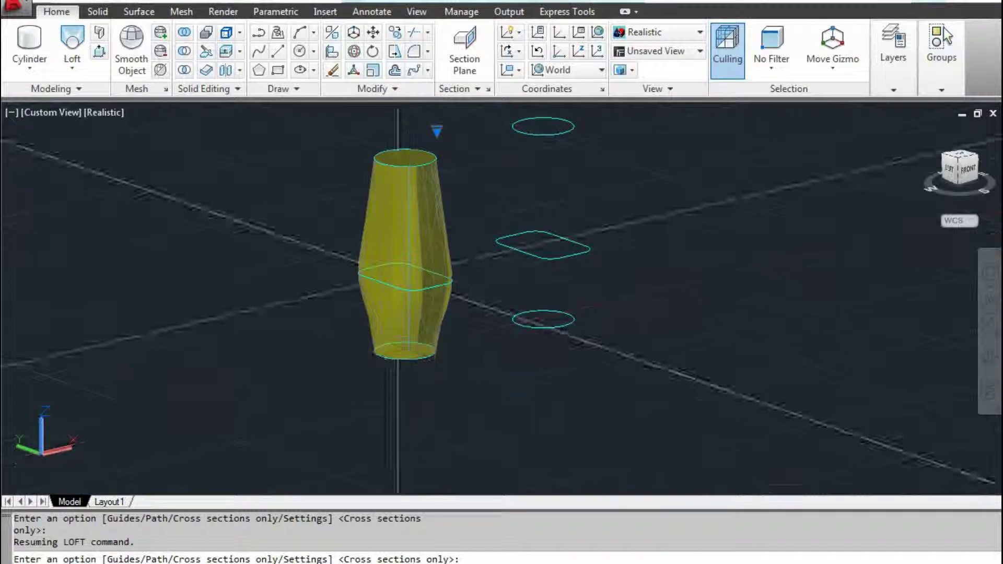
scroll(397, 261, "up", 3)
scroll(394, 262, "down", 2)
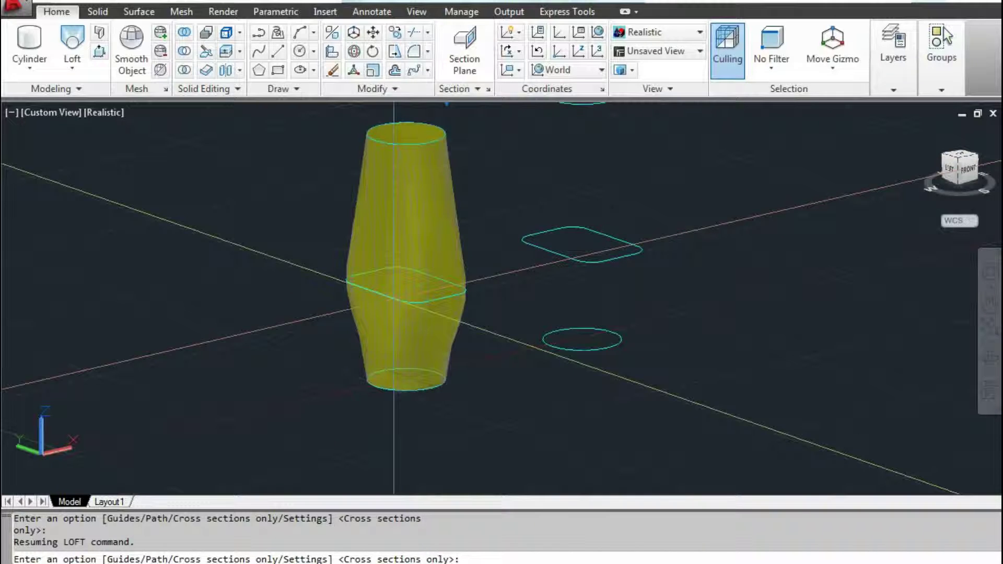
scroll(394, 308, "down", 3)
Switch the loft to Draft Angle and begin adjusting the top draft angle.
left_click(427, 177)
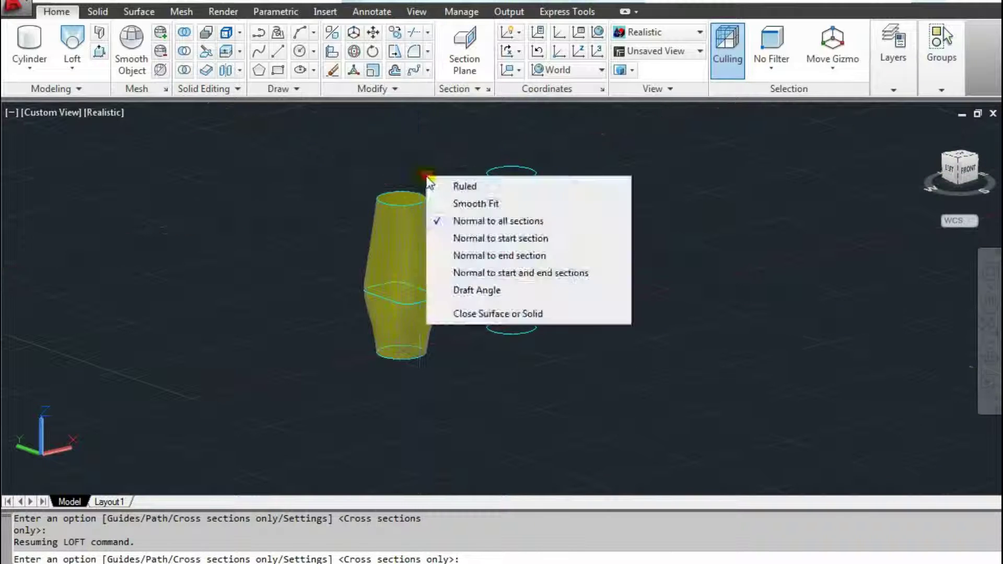
left_click(468, 292)
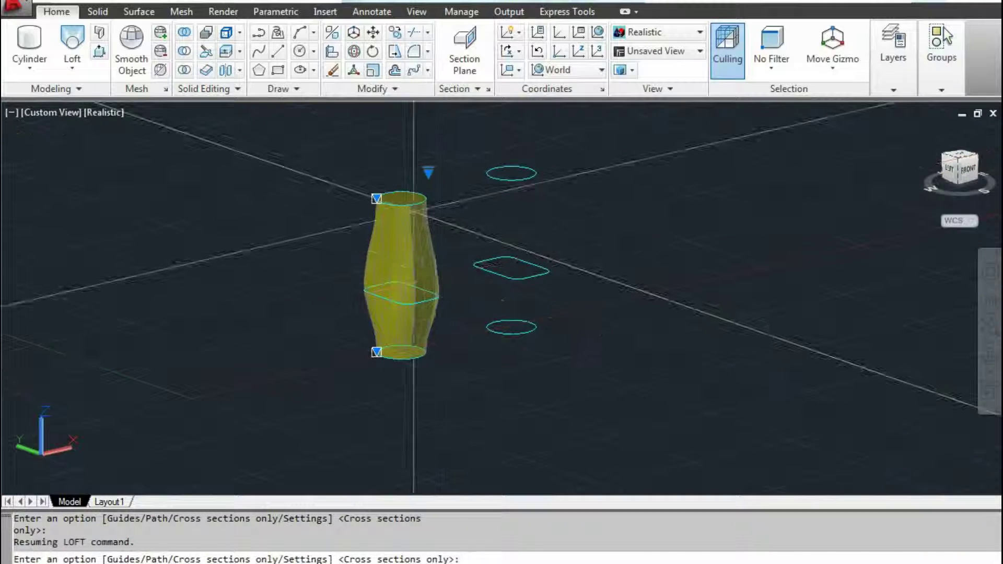
scroll(439, 172, "up", 2)
left_click(436, 160)
left_click(484, 273)
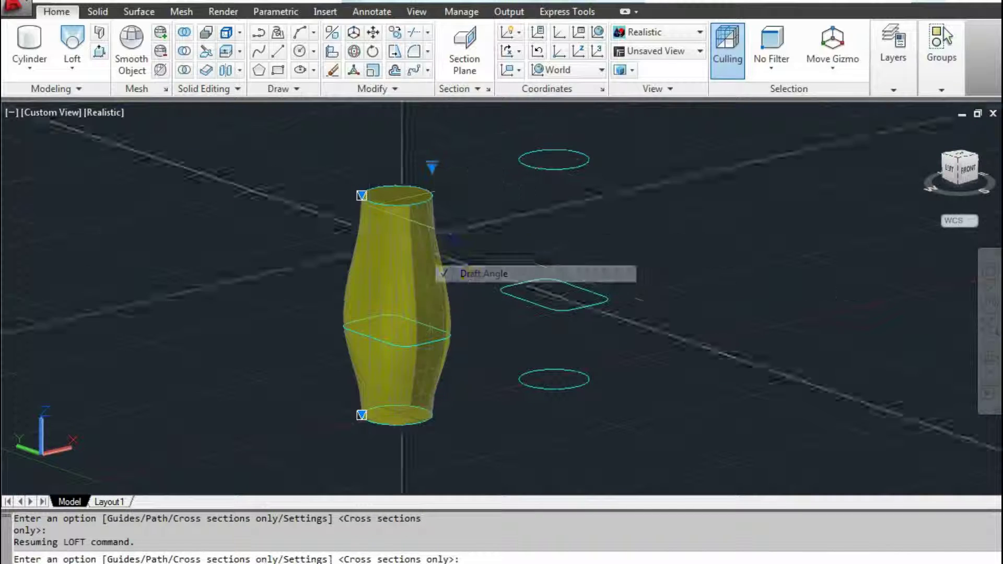
left_click(361, 195)
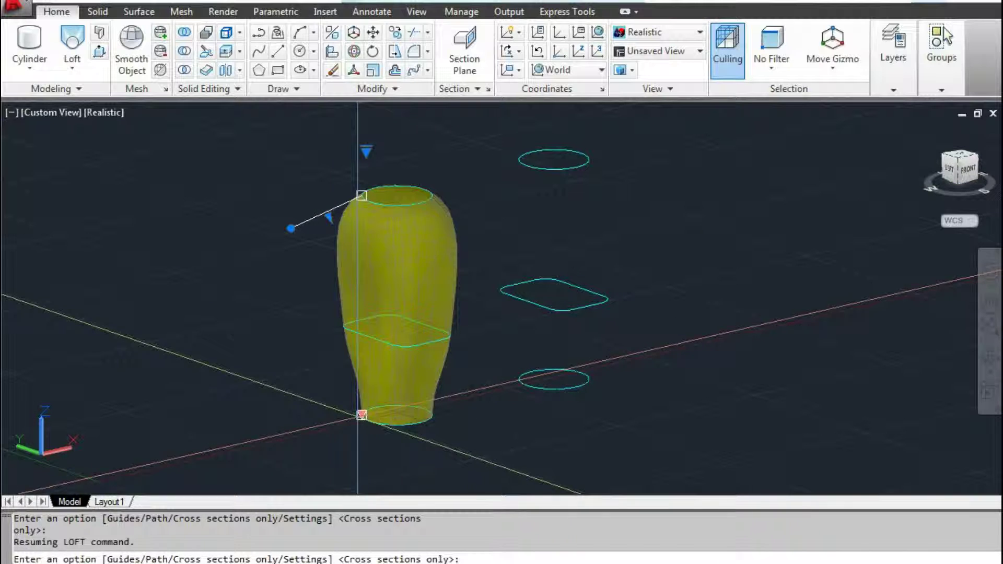
Set the bottom draft angle with its grip and complete the vase-shaped loft.
left_click(361, 414)
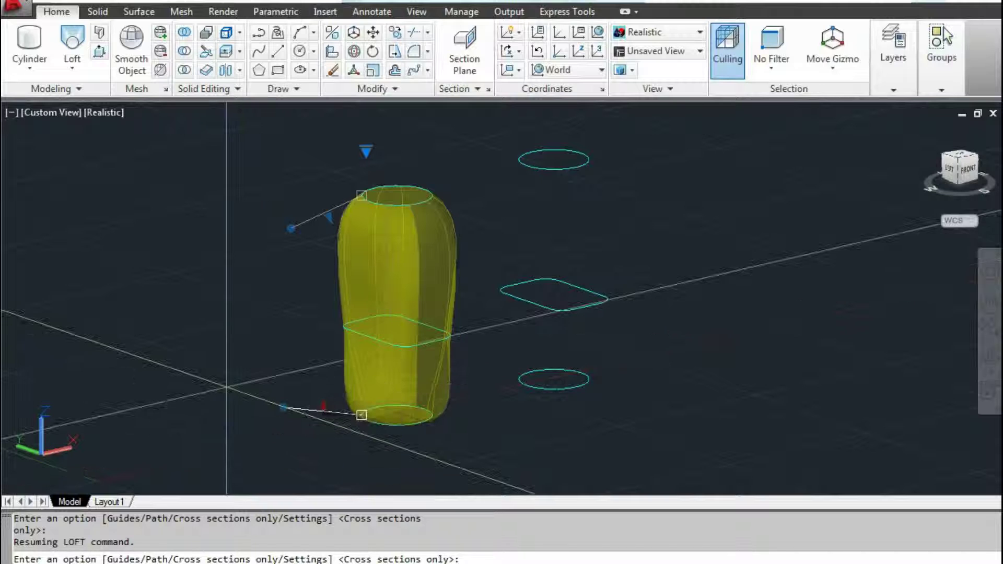
left_click(228, 444)
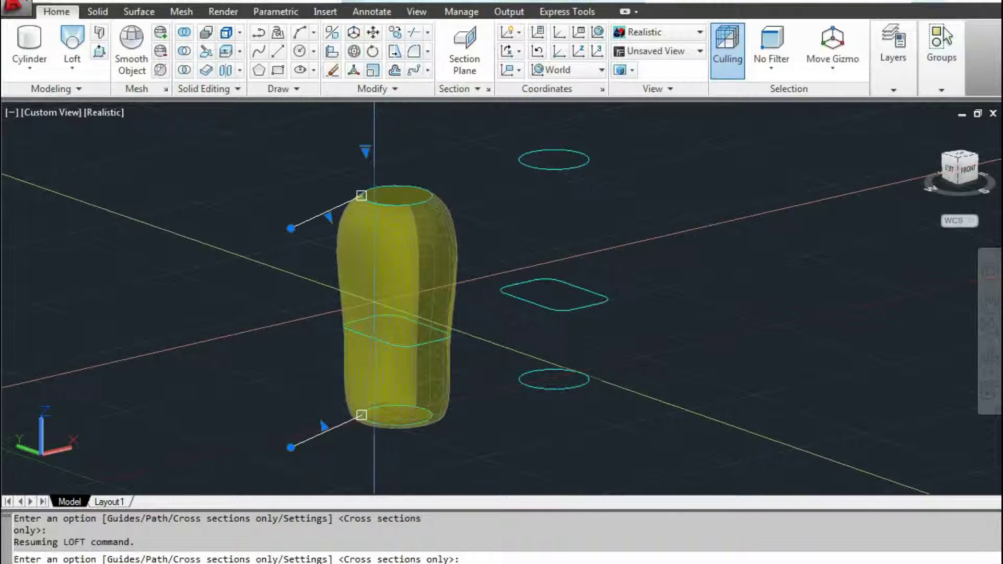
middle_click_drag(383, 303, 387, 335)
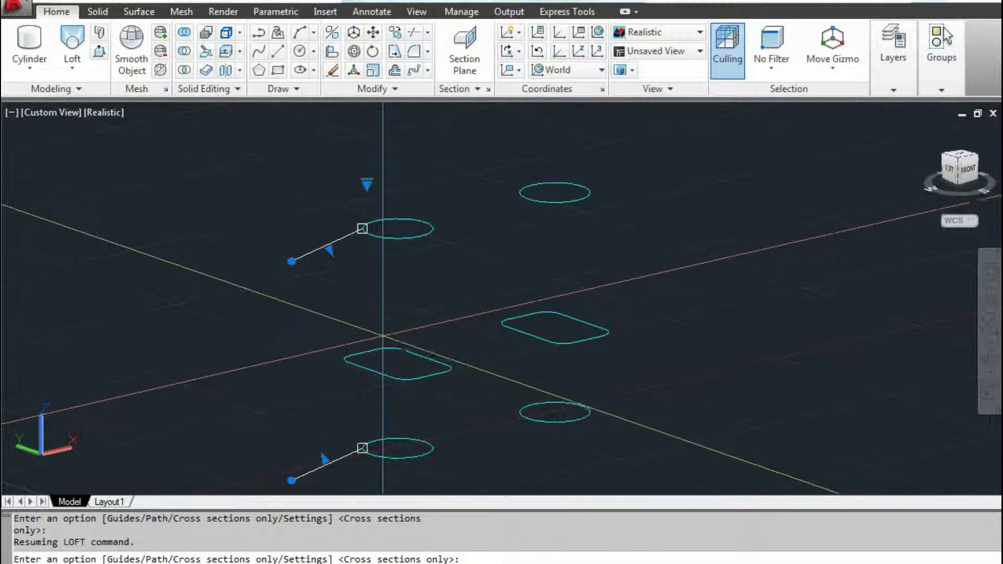
key("Return")
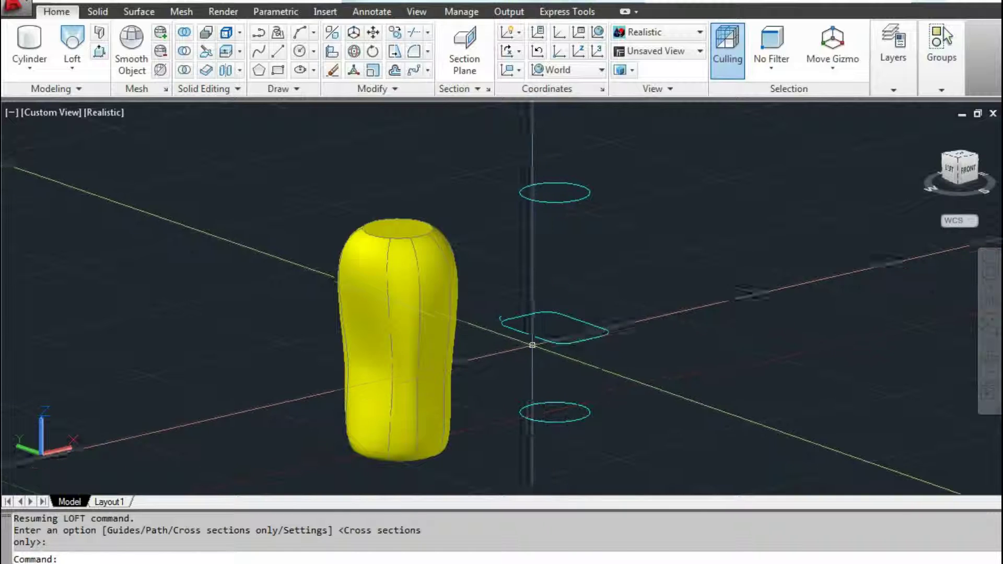
scroll(540, 347, "down", 3)
scroll(543, 336, "up", 3)
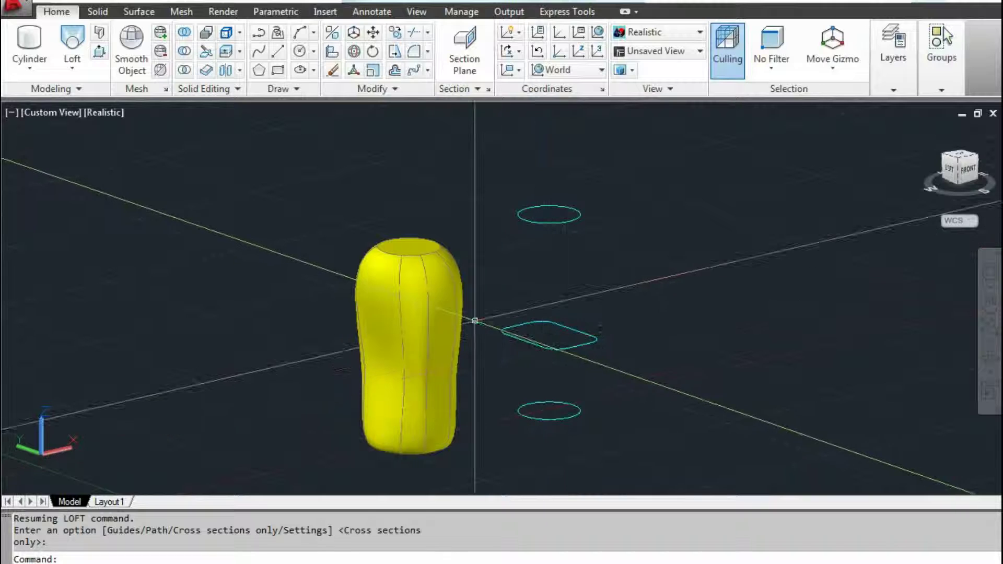
Check the yellow lofted solid's properties and recentre the view on it.
left_click(422, 314)
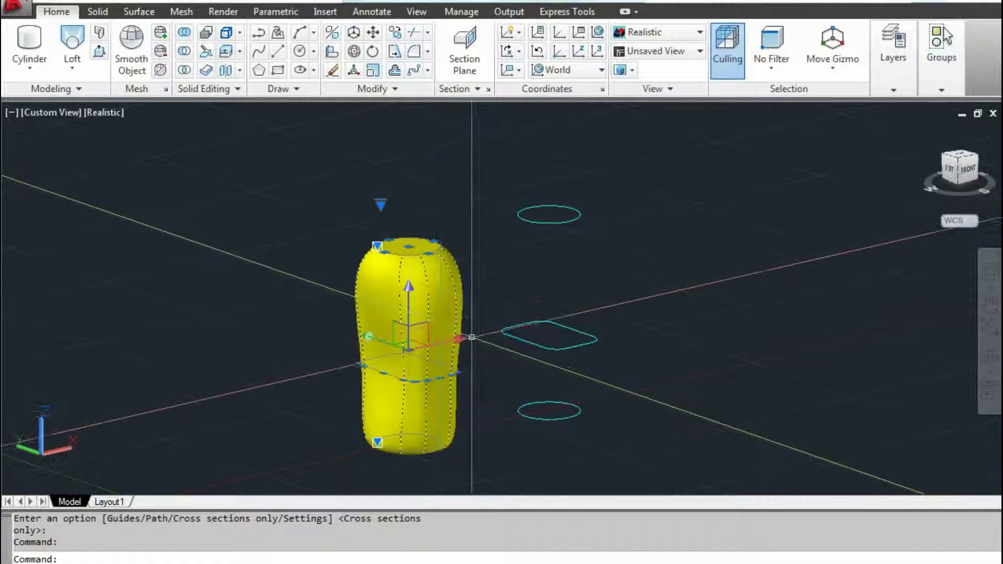
key("Escape")
key("Escape")
middle_click_drag(564, 346, 399, 425)
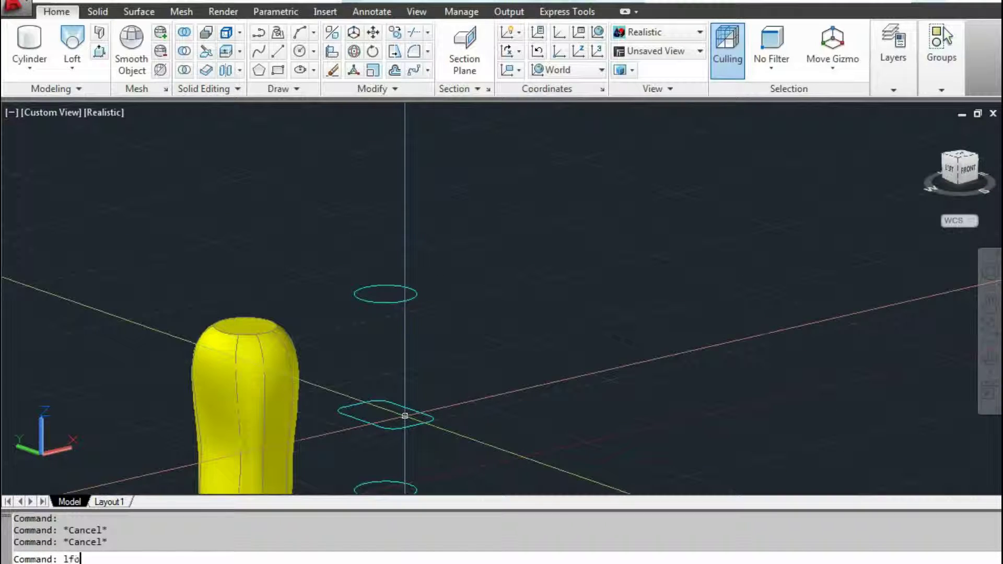
type("t")
key("Return")
key("Escape")
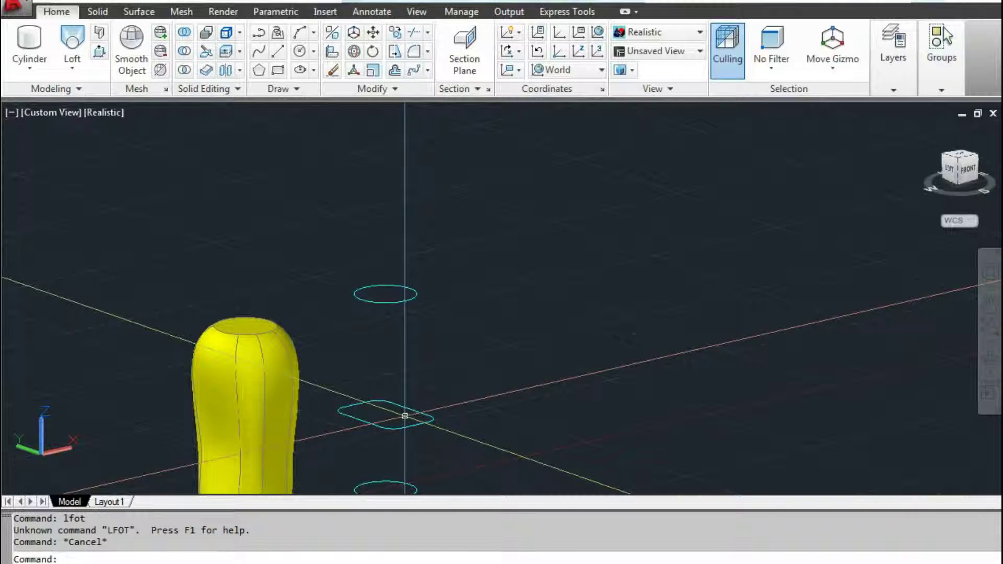
left_click(248, 348)
type("mo")
key("Return")
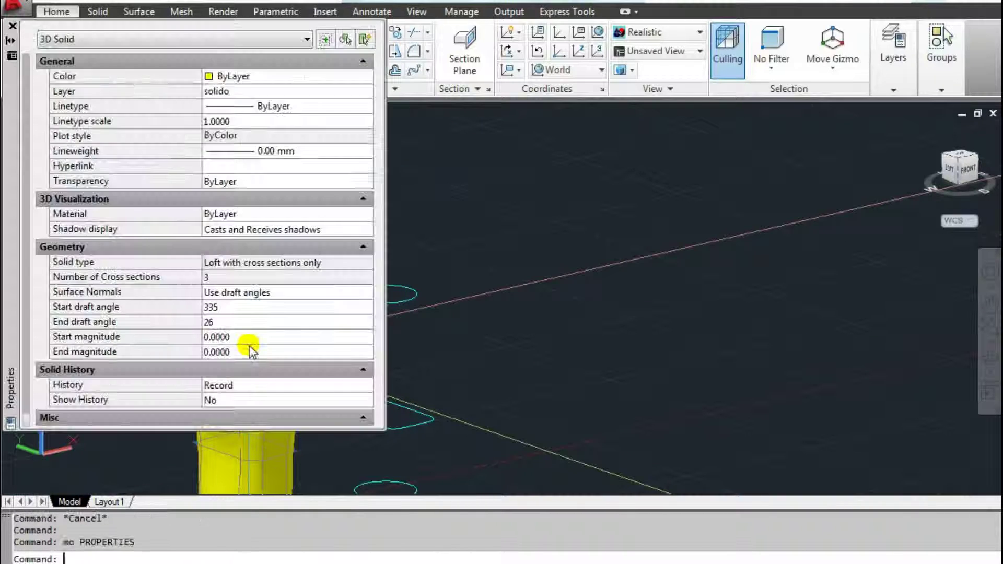
key("Escape")
key("Escape")
middle_click_drag(379, 431, 588, 334)
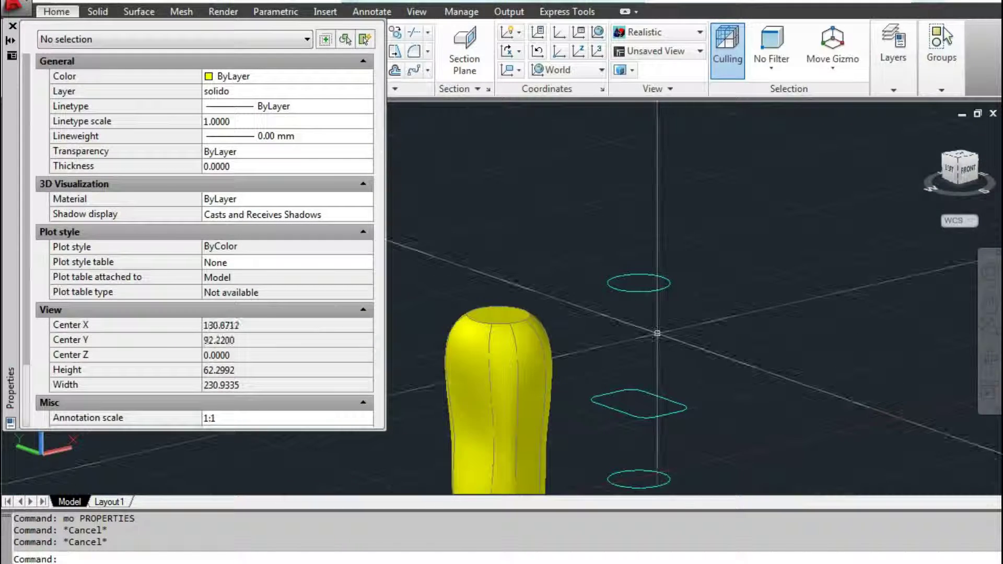
type("loft")
Loft the bottom ellipse, middle profile and top ellipse in surface mode, using Cross sections only.
key("Return")
type("m")
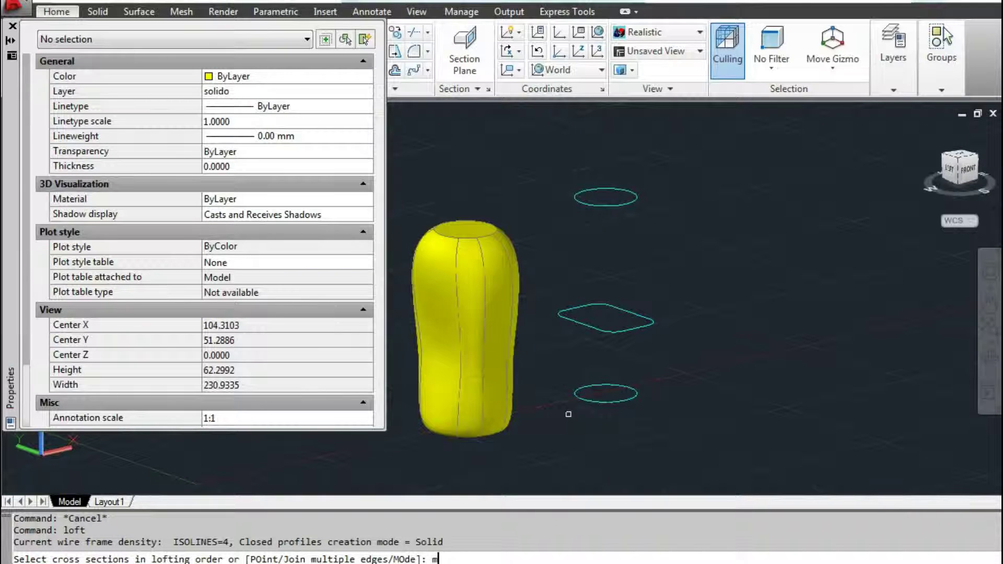
type("o")
key("Return")
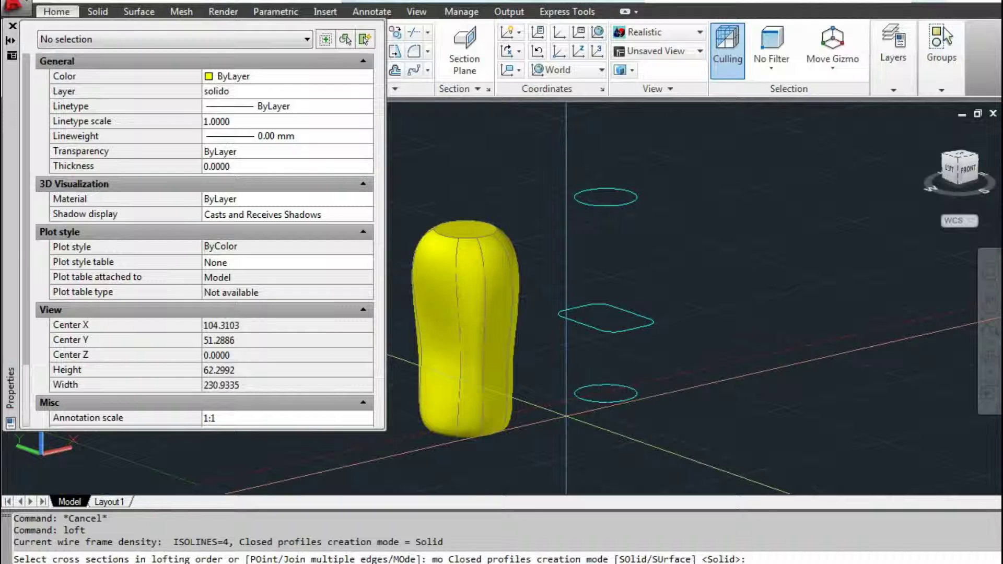
type("su")
key("Return")
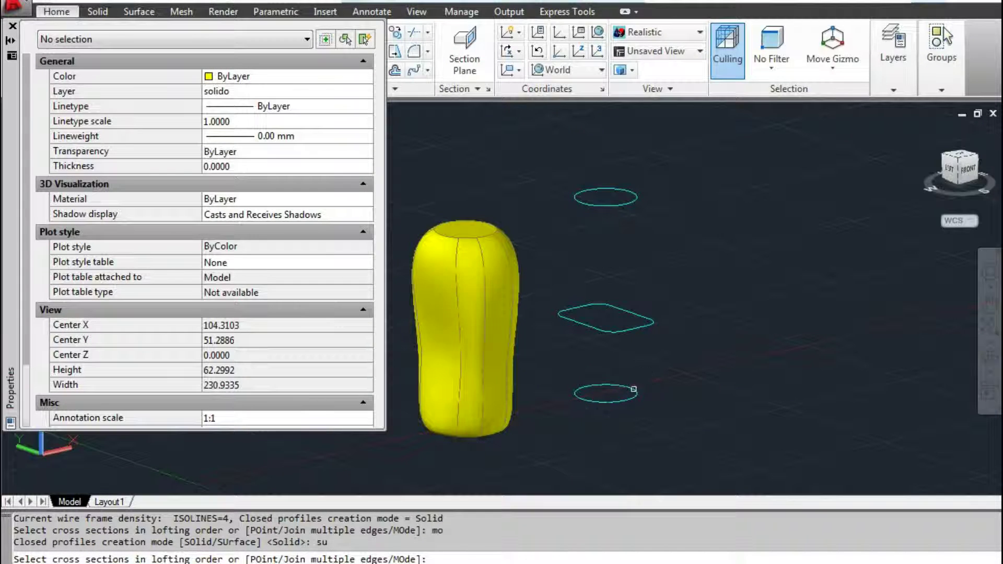
left_click(623, 396)
left_click(599, 314)
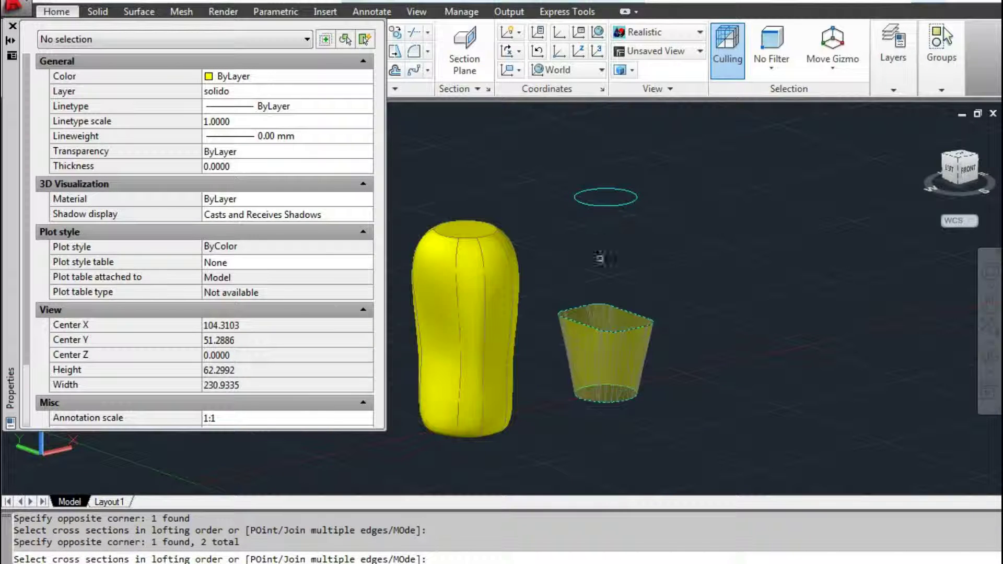
left_click_drag(604, 217, 589, 205)
key("Return")
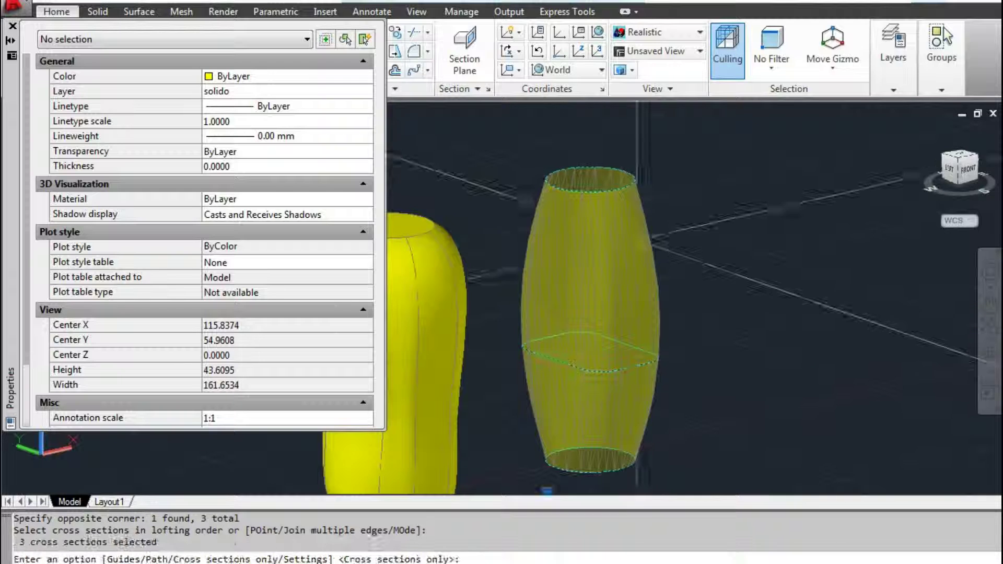
mouse_move(640, 238)
middle_mouse_down("shift")
mouse_move(592, 291)
mouse_move(574, 346)
mouse_move(621, 287)
middle_mouse_up("shift")
key("Return")
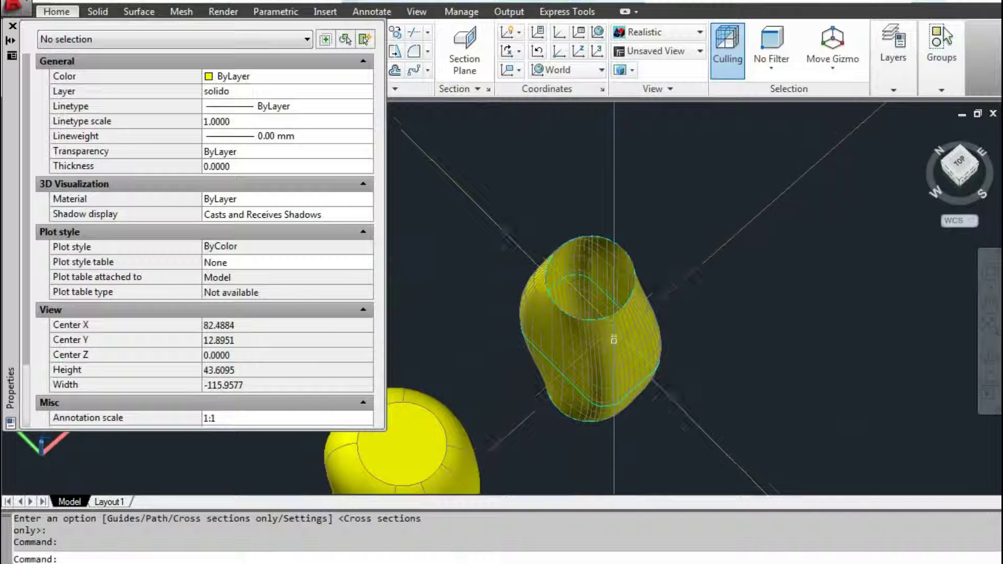
left_click(596, 353)
key("Escape")
key("Escape")
middle_click_drag(580, 355, 604, 313, "shift")
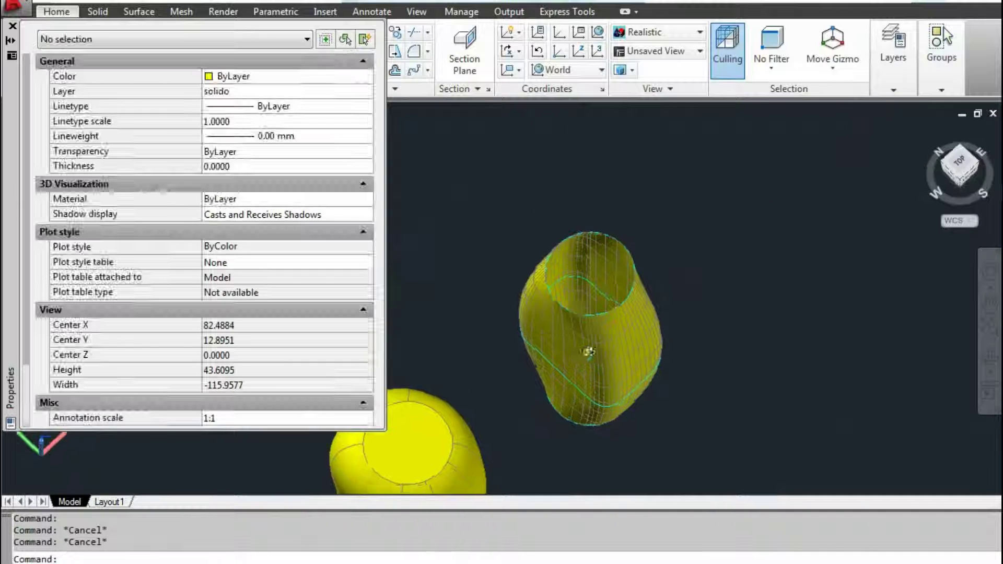
left_click(601, 313)
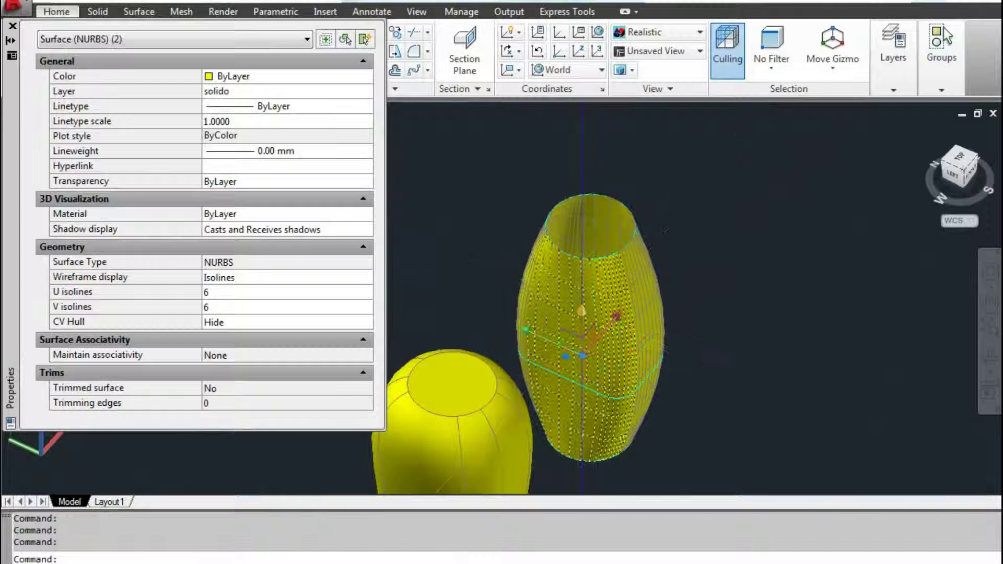
key("Escape")
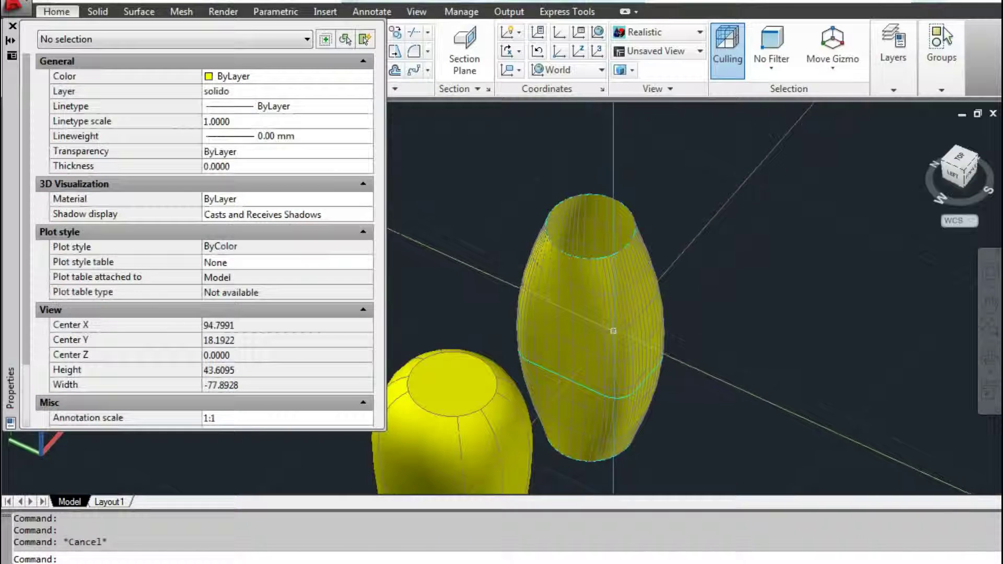
middle_click_drag(613, 330, 605, 346, "shift")
left_click(605, 344)
key("Delete")
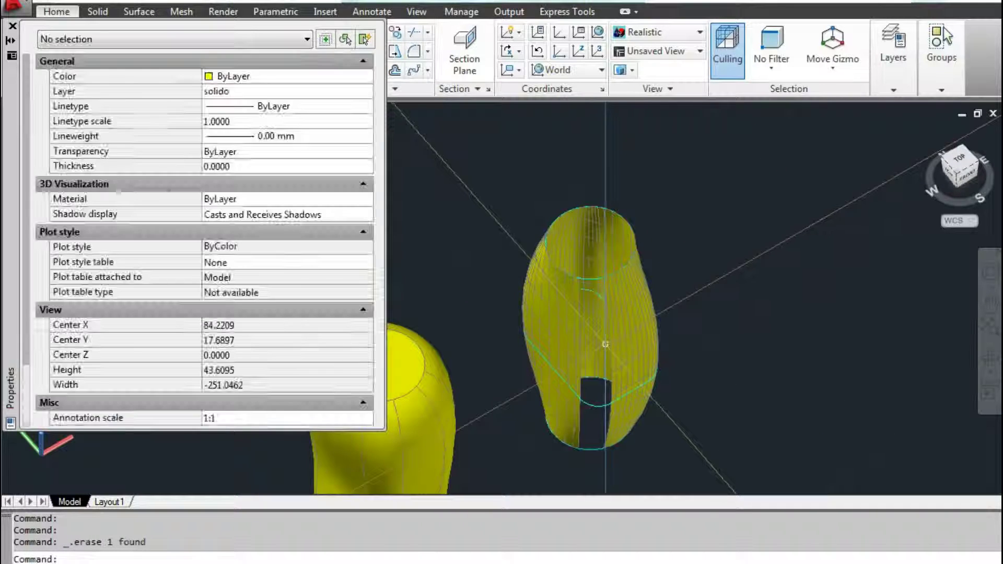
left_click(636, 342)
key("Delete")
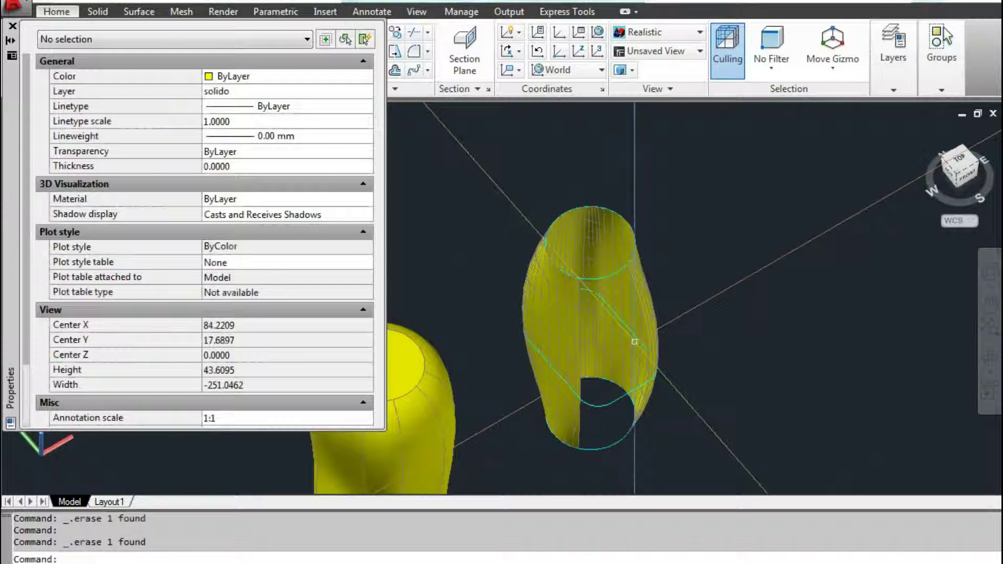
key("ctrl+z")
key("ctrl+z")
scroll(624, 369, "down", 5)
left_click(520, 411)
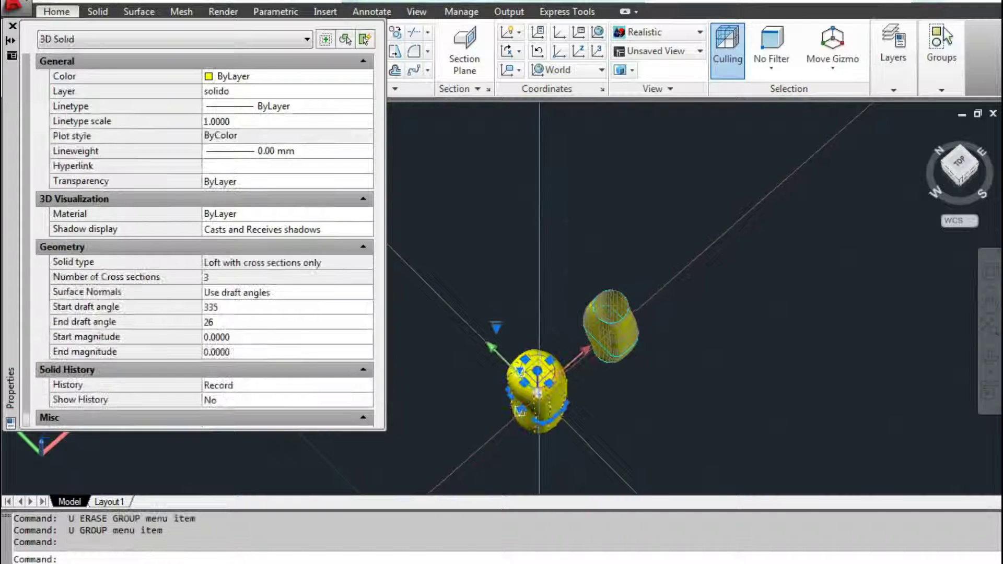
scroll(538, 393, "up", 3)
key("Escape")
key("Escape")
middle_click_drag(539, 366, 529, 331, "shift")
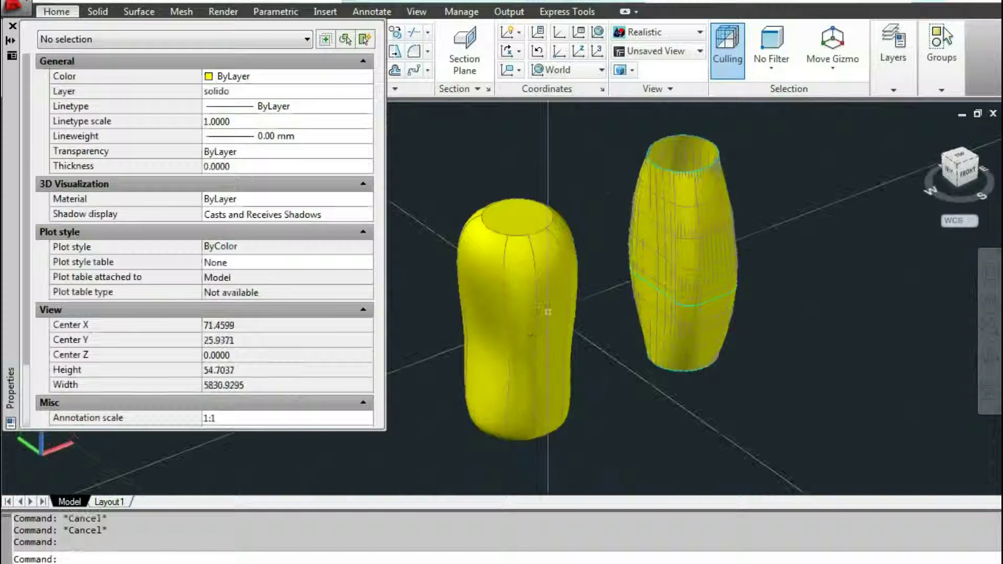
Try the left loft's closed-solid and ruled options, then switch it to Smooth Fit.
left_click(546, 312)
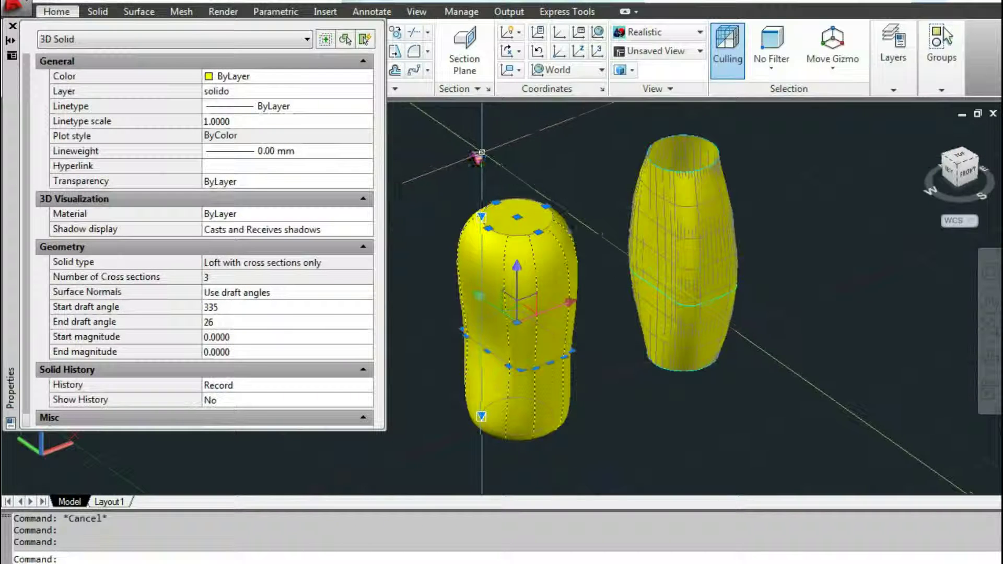
left_click(479, 157)
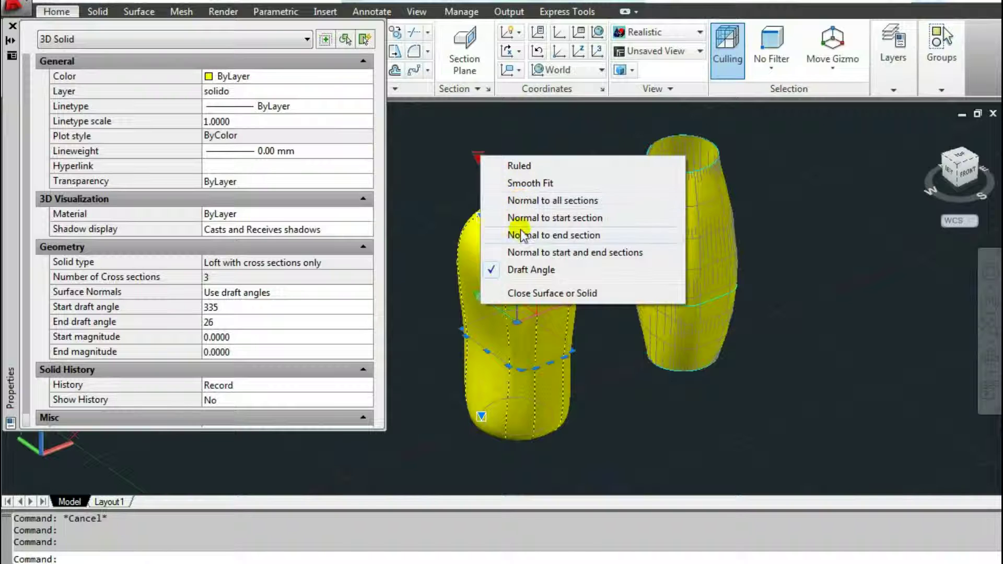
left_click(515, 294)
left_click(478, 156)
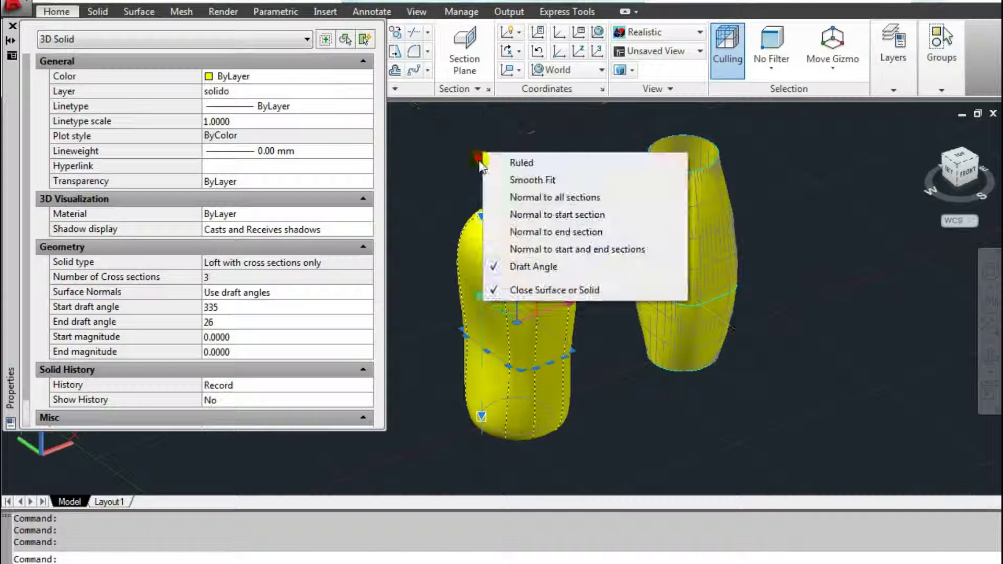
left_click(480, 159)
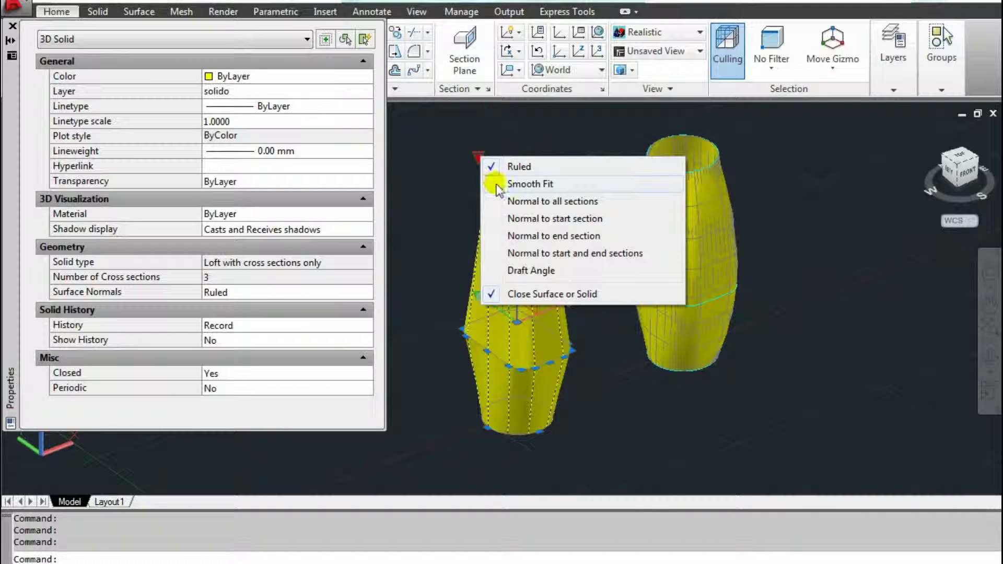
left_click(502, 187)
Turn off Close Surface or Solid, keeping the left loft a smooth-fit barrel.
left_click(480, 157)
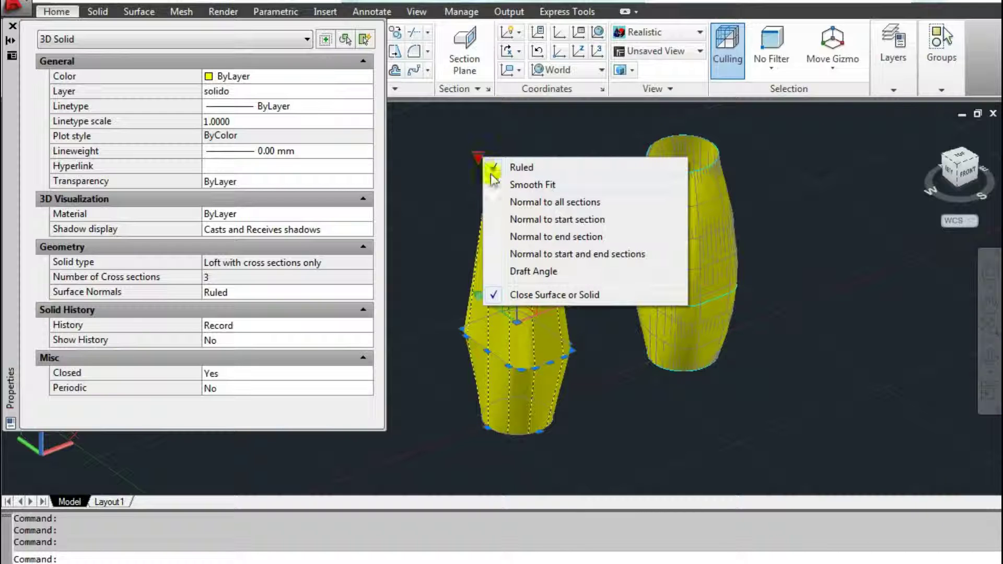
left_click(491, 296)
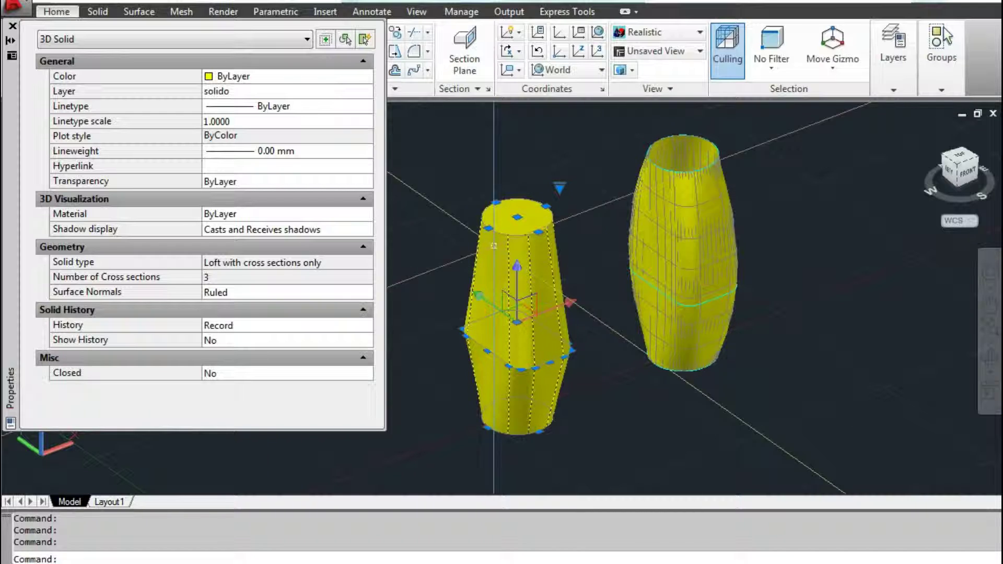
left_click(559, 184)
left_click(581, 222)
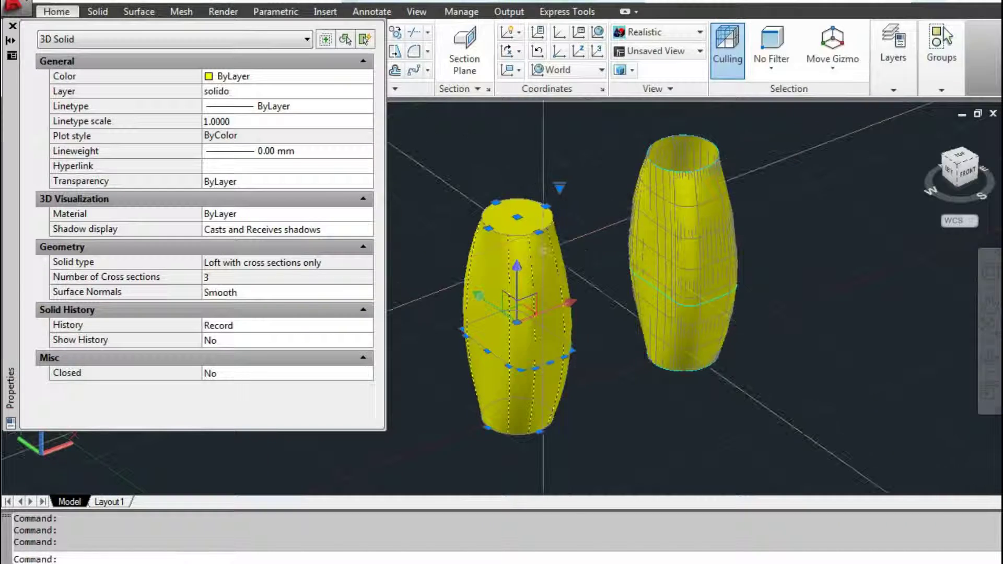
key("Escape")
key("Escape")
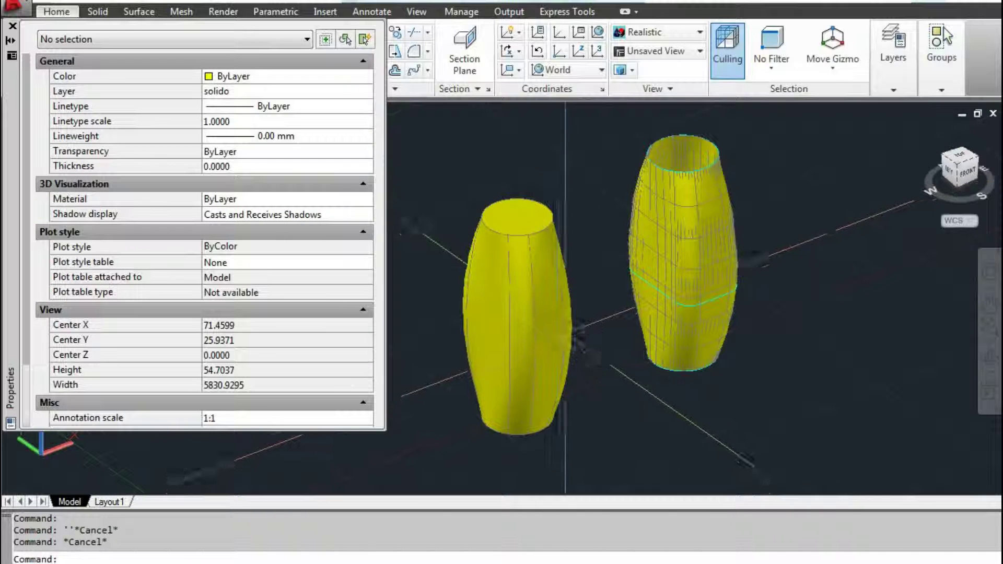
left_click(544, 275)
key("Escape")
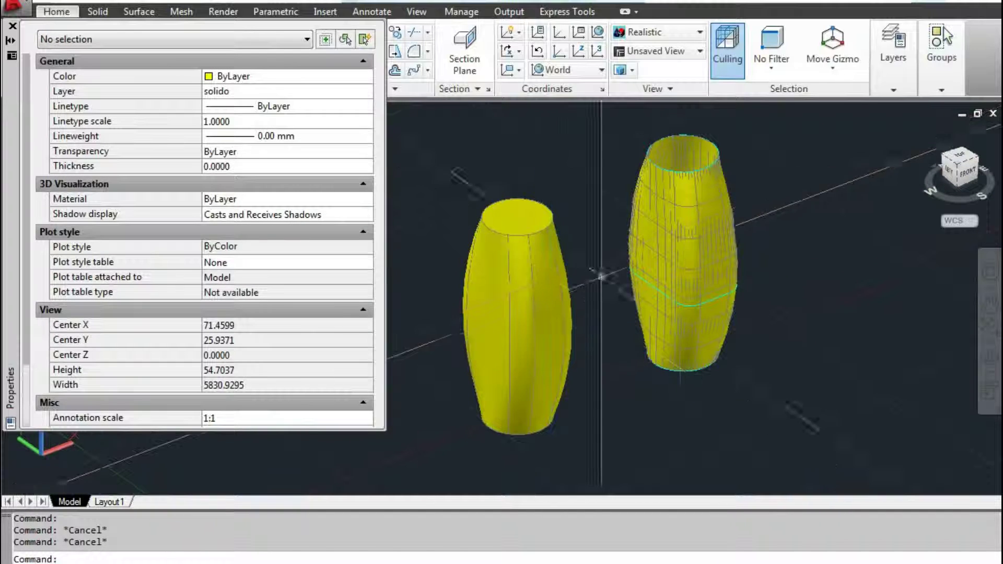
left_click(641, 266)
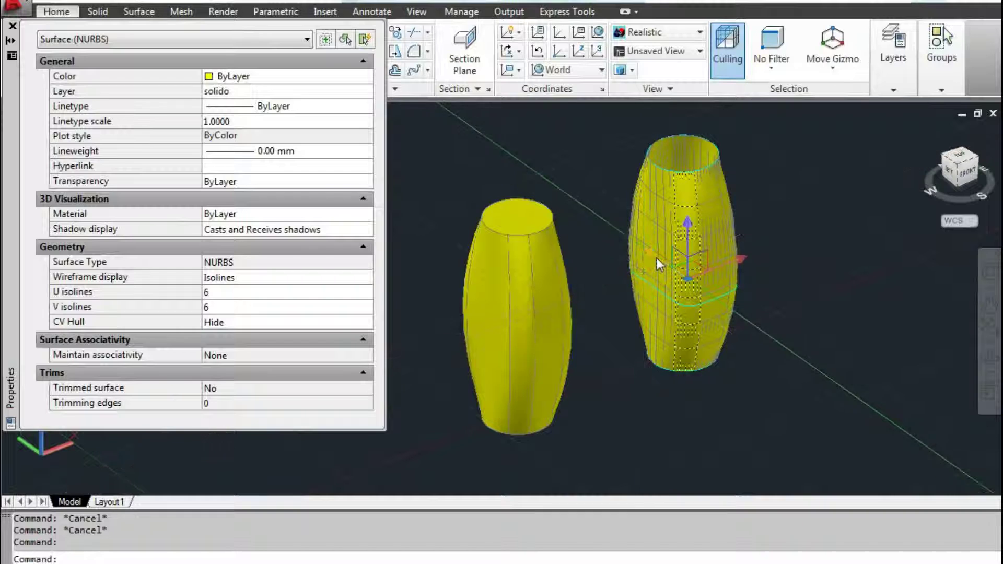
Orbit and zoom around the smooth barrel and hollow shell, then close the Properties palette.
key("Escape")
mouse_move(708, 246)
middle_mouse_down("shift")
mouse_move(649, 220)
mouse_move(706, 347)
mouse_move(663, 193)
mouse_move(717, 258)
middle_mouse_up("shift")
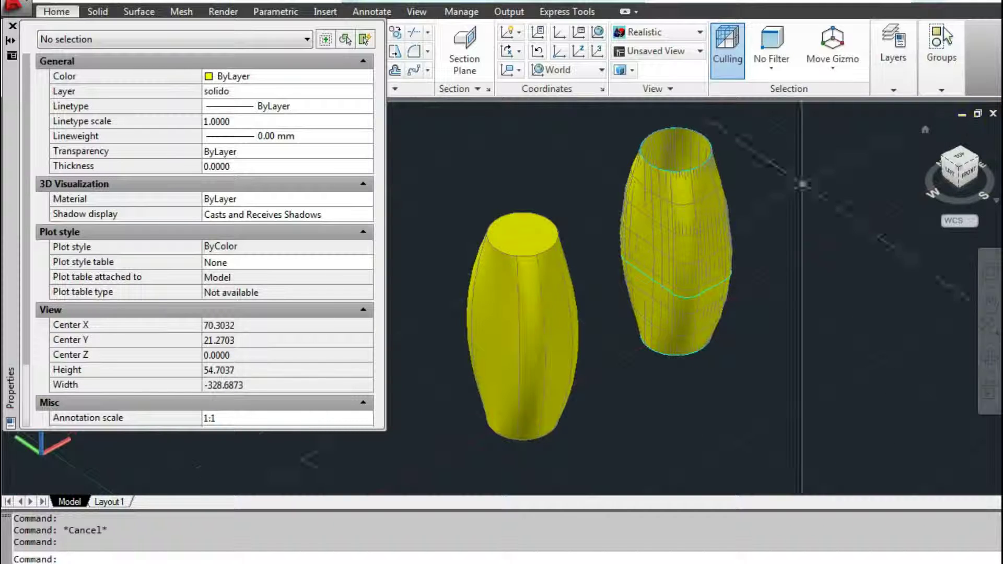
scroll(523, 335, "down", 4)
scroll(530, 337, "down", 2)
scroll(517, 352, "up", 2)
scroll(516, 350, "up", 3)
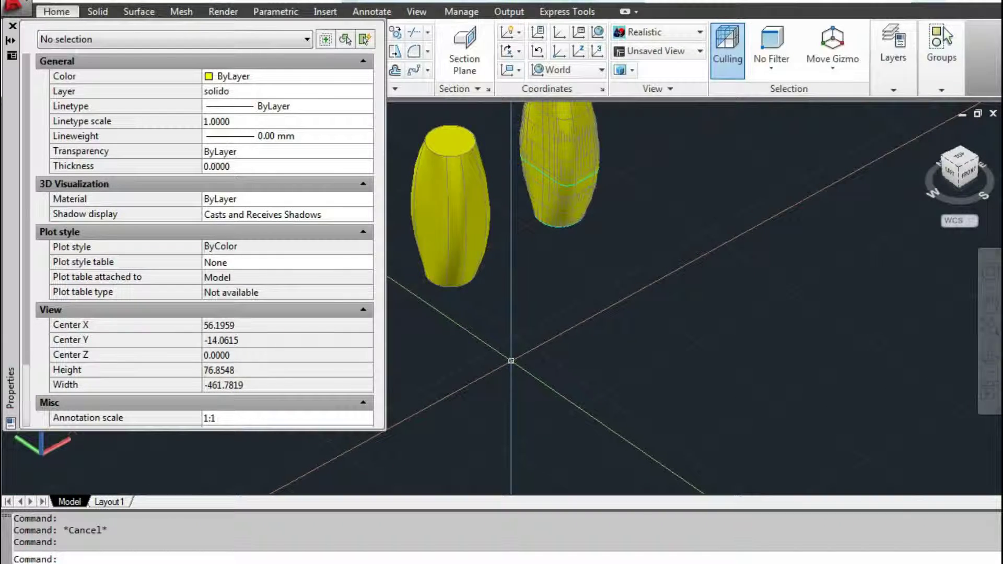
mouse_move(502, 358)
middle_mouse_down("shift")
mouse_move(573, 312)
mouse_move(570, 283)
mouse_move(553, 280)
mouse_move(548, 304)
middle_mouse_up("shift")
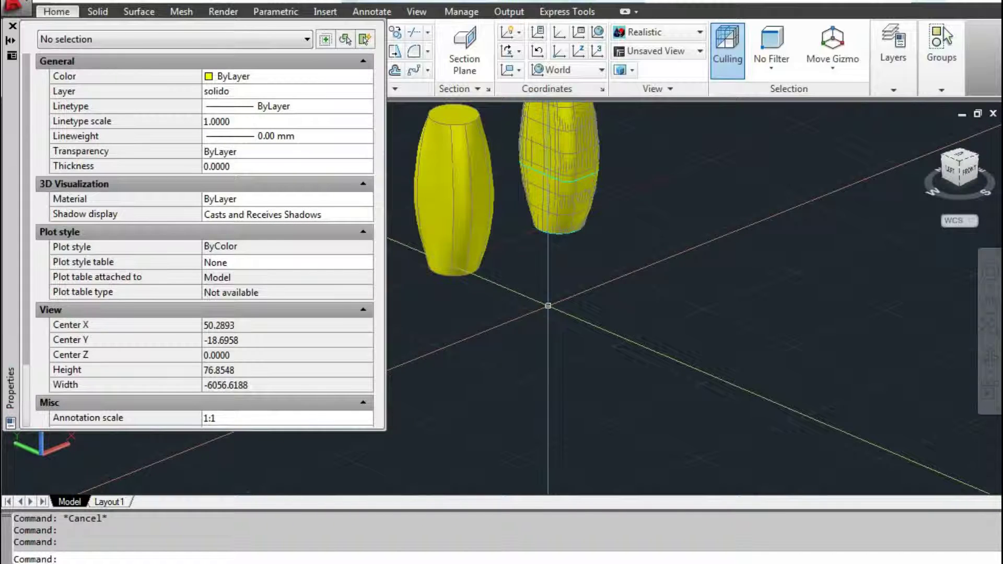
scroll(544, 306, "down", 2)
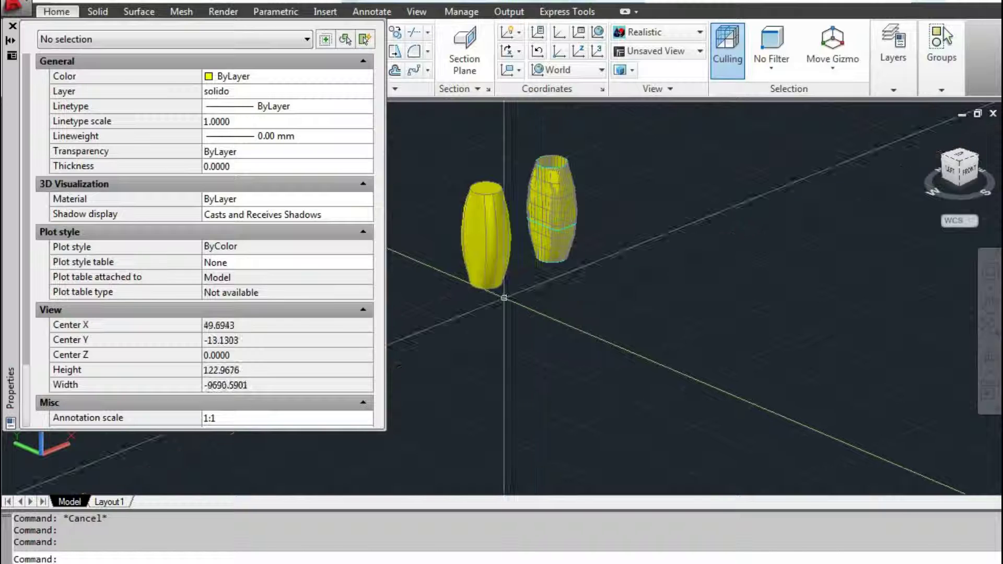
left_click(12, 25)
Draw a trial two-point polyline, then erase it.
scroll(261, 209, "down", 2)
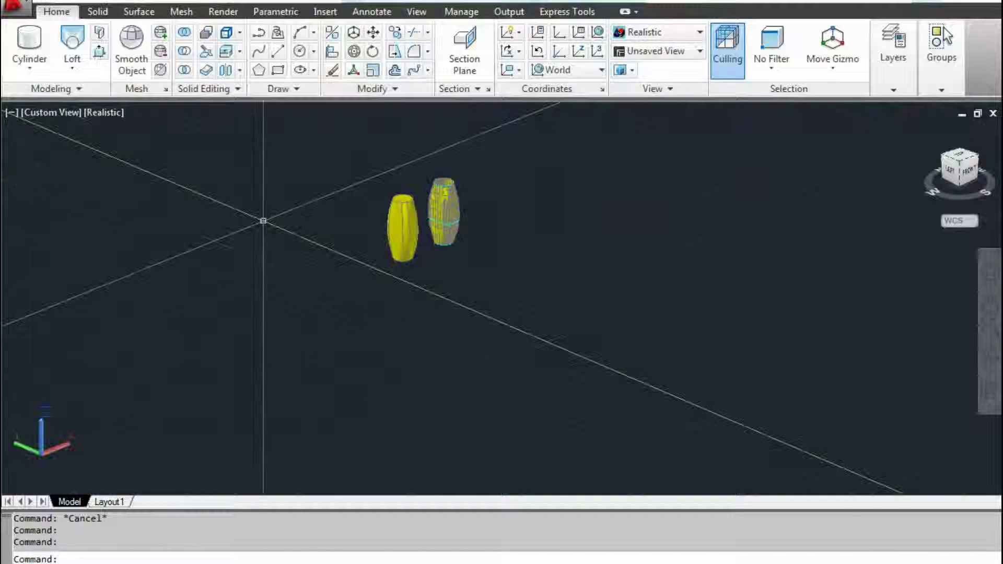
type("pl")
key("Return")
left_click(504, 408)
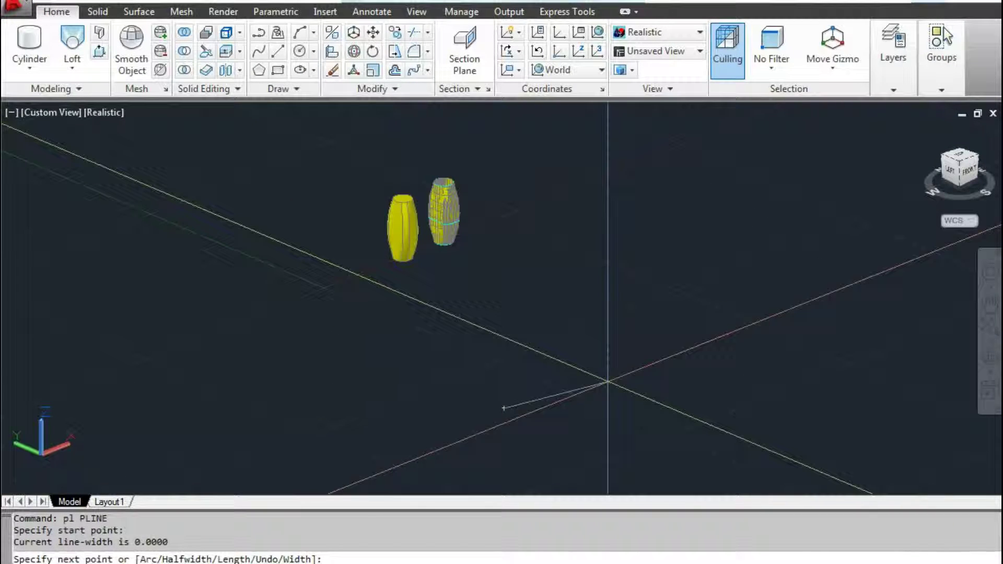
scroll(587, 385, "up", 3)
left_click(575, 392)
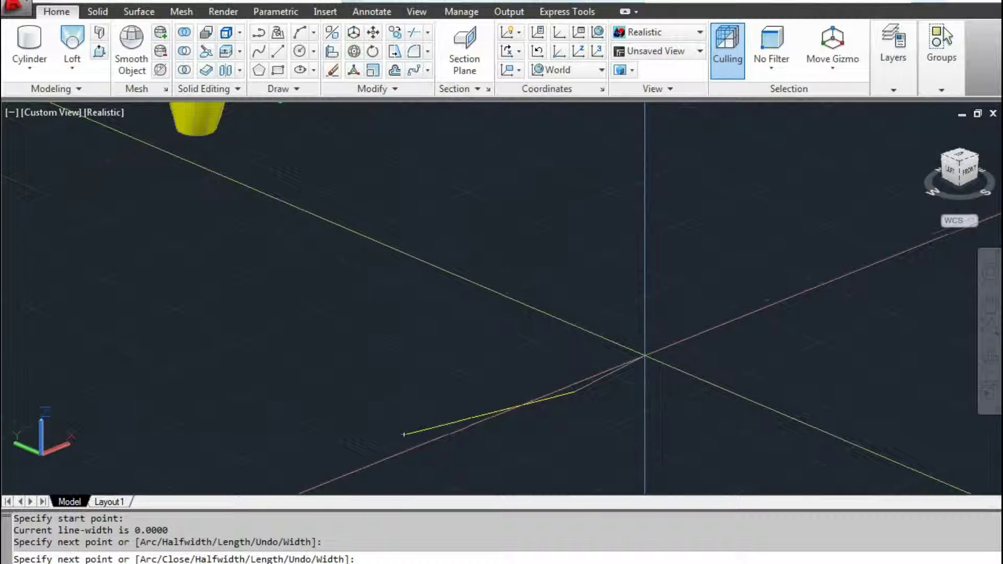
left_click(587, 378)
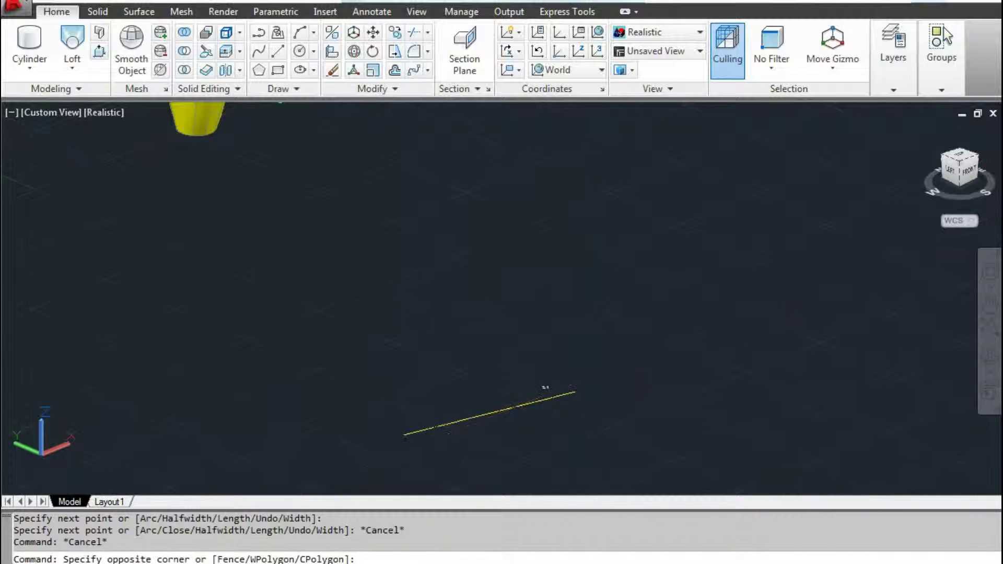
left_click(544, 403)
type("e")
key("Return")
Draw a seven-point wavy S-curve spline across the drawing.
type("s")
key("Return")
left_click(377, 413)
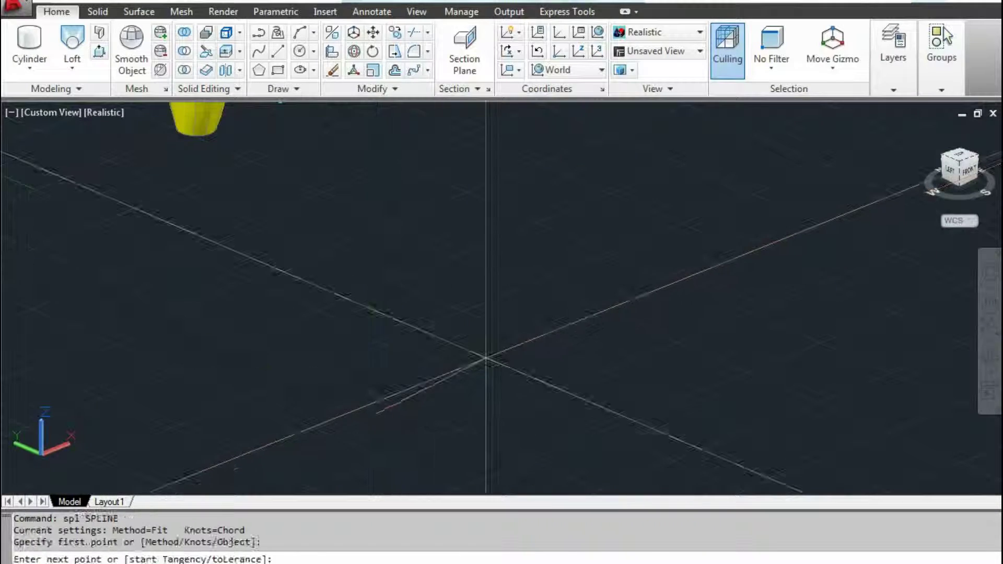
left_click(543, 376)
left_click(622, 327)
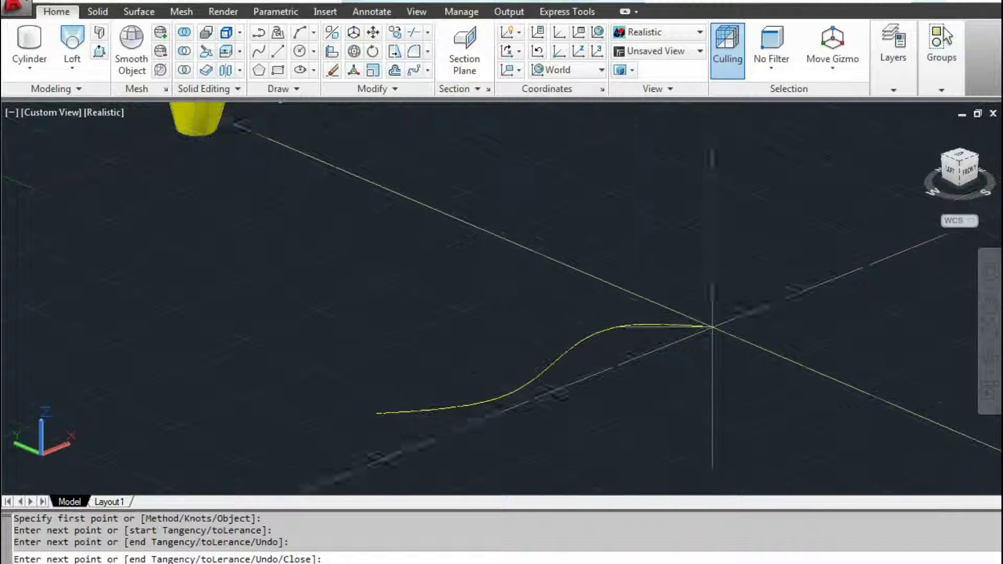
left_click(718, 328)
left_click(771, 271)
left_click(836, 258)
left_click(871, 257)
key("Return")
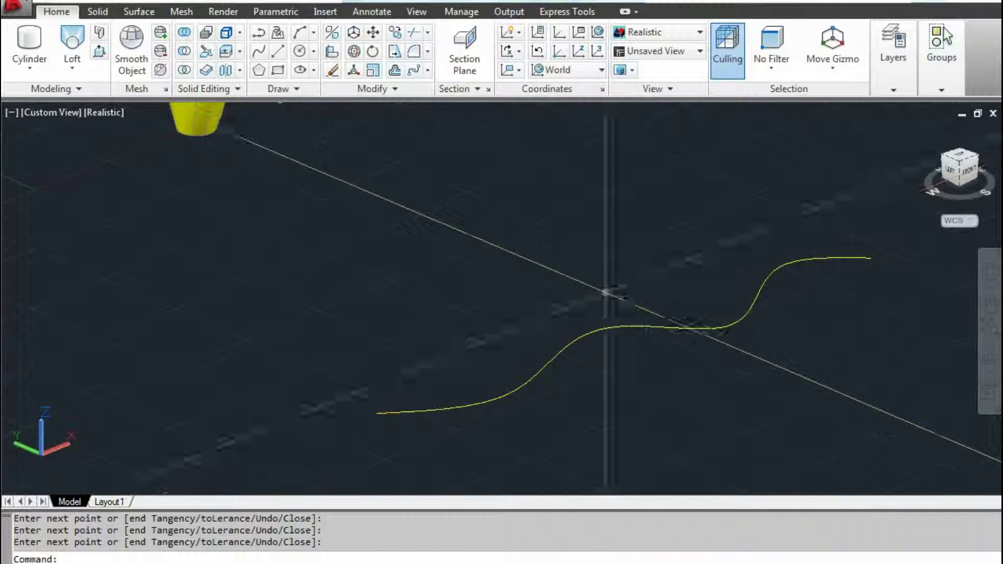
Copy the spline from its left endpoint into three parallel copies with Ortho on.
type("co")
key("Return")
left_click(526, 351)
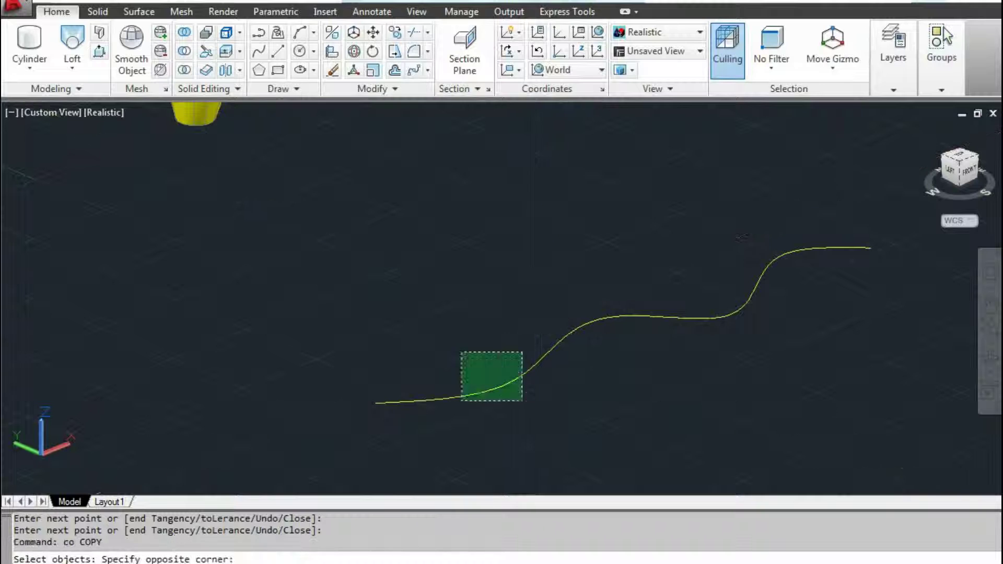
left_click(461, 376)
key("Return")
left_click(376, 403)
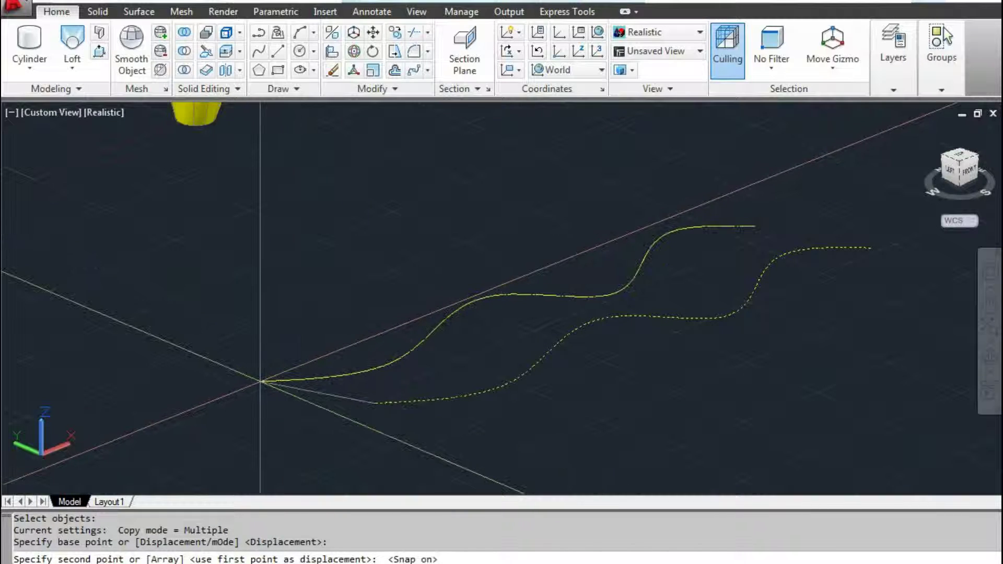
key("F8")
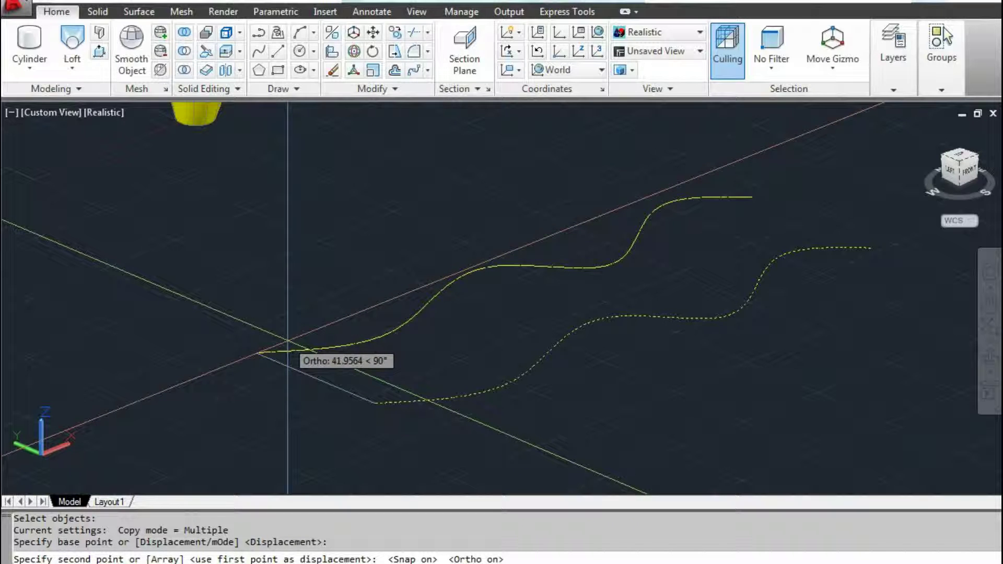
left_click(288, 340)
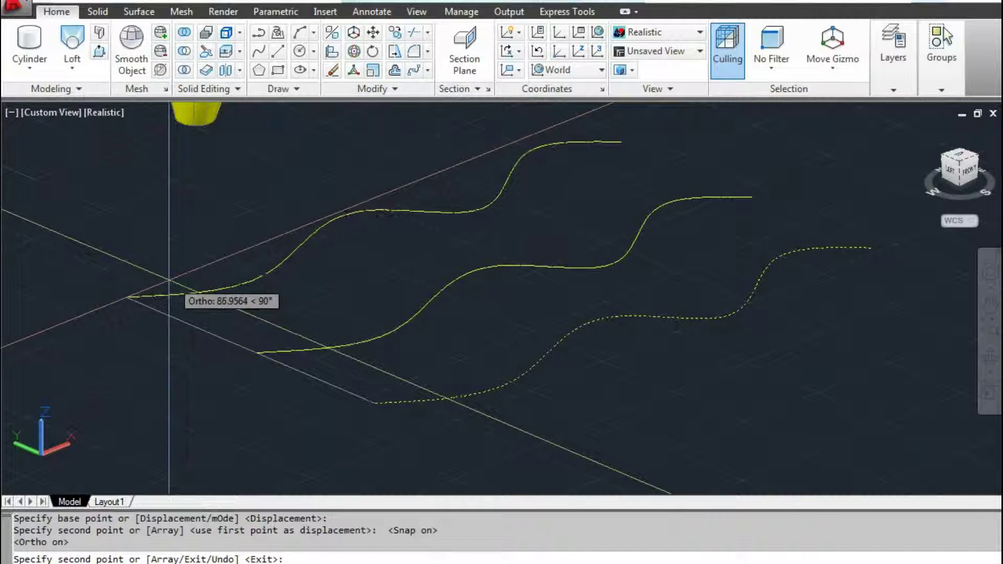
left_click(309, 307)
left_click(264, 289)
key("Escape")
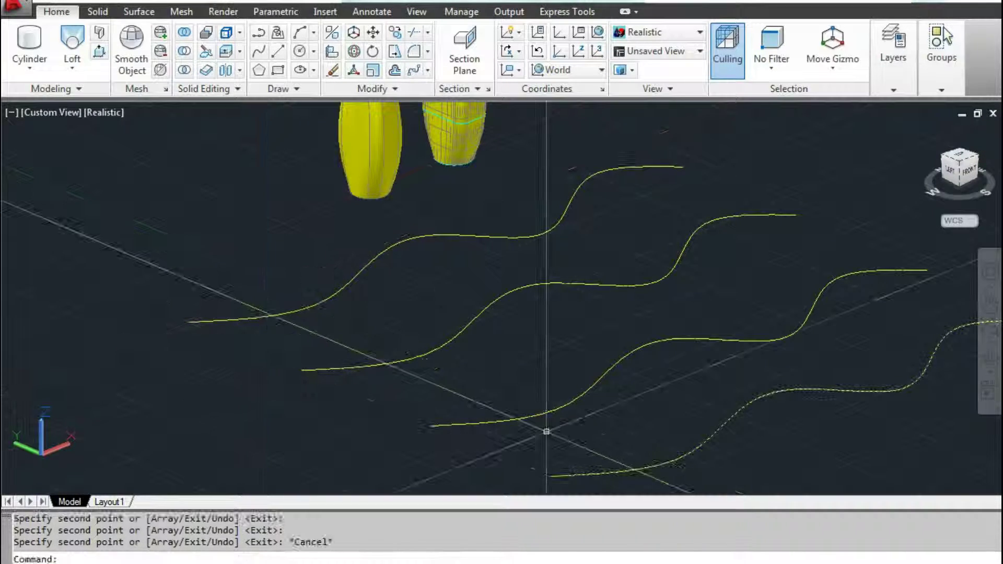
left_click(504, 397)
Move a fit point on the lower spline copy to reshape its wave.
left_click(481, 381)
left_click(395, 398)
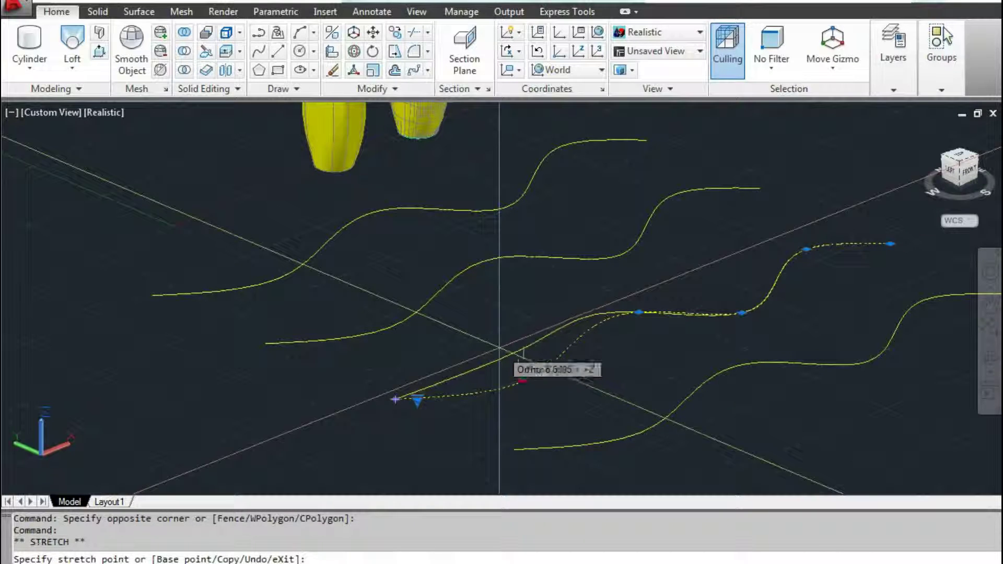
left_click(742, 313)
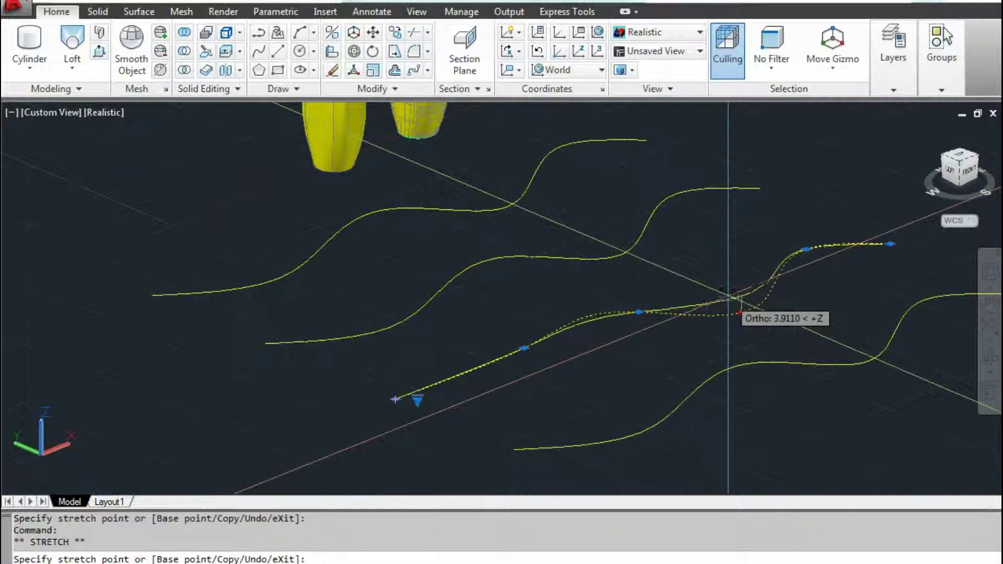
left_click(709, 283)
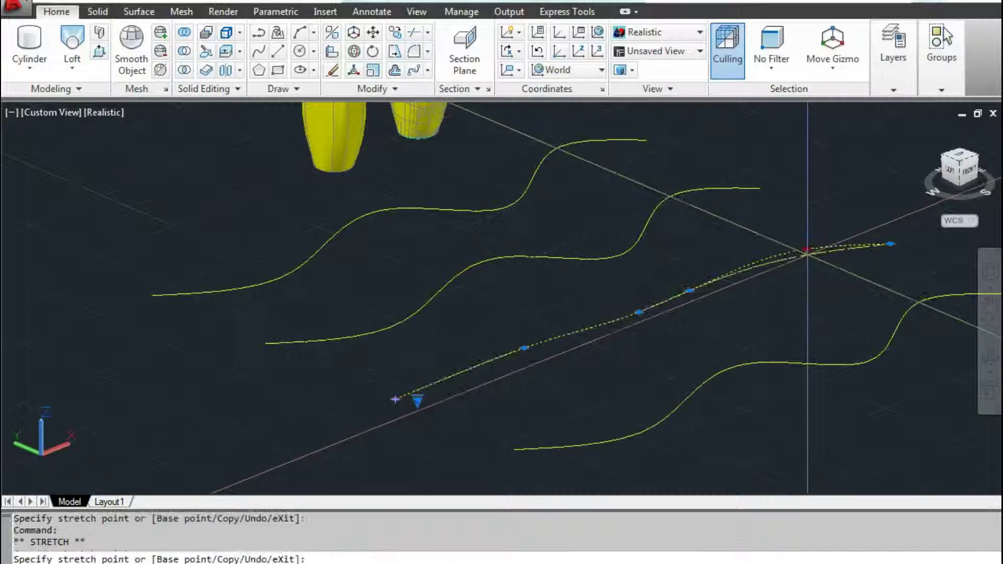
left_click(523, 347)
middle_click_drag(555, 375, 515, 340, "shift")
key("Escape")
Lift two fit points of the lower curve to change its wave shape.
left_click(515, 336)
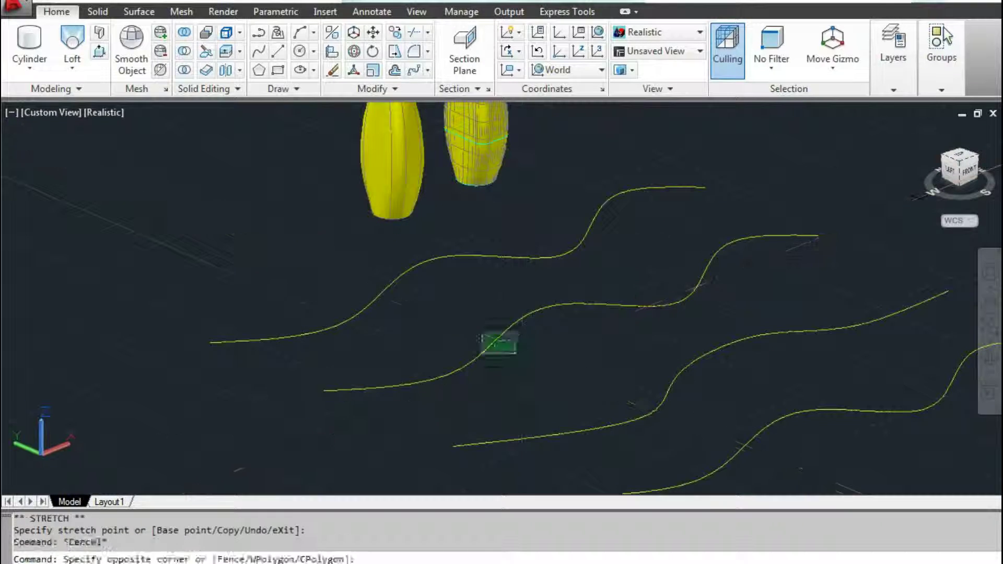
left_click(437, 352)
left_click(452, 373)
left_click(452, 338)
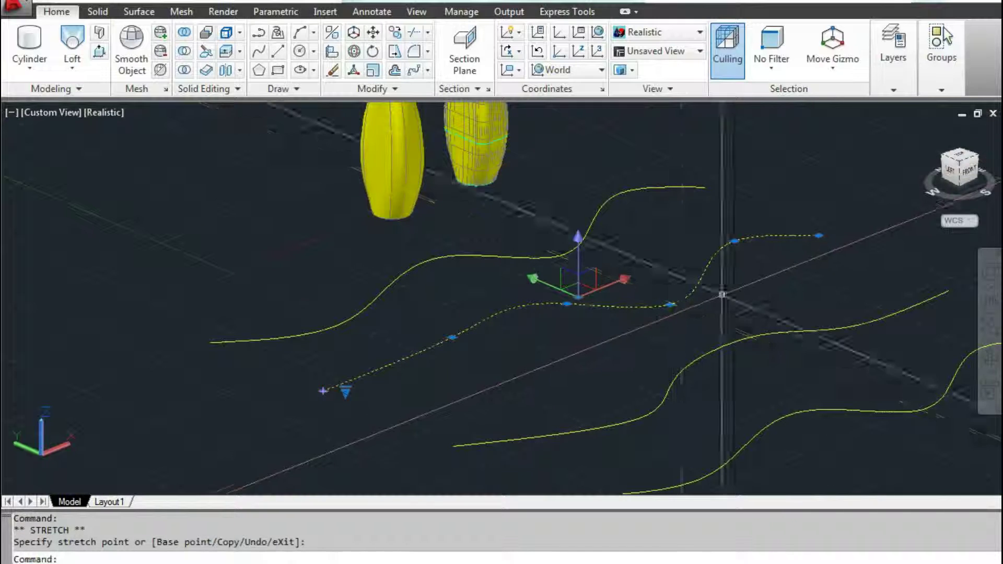
left_click(670, 304)
left_click(670, 271)
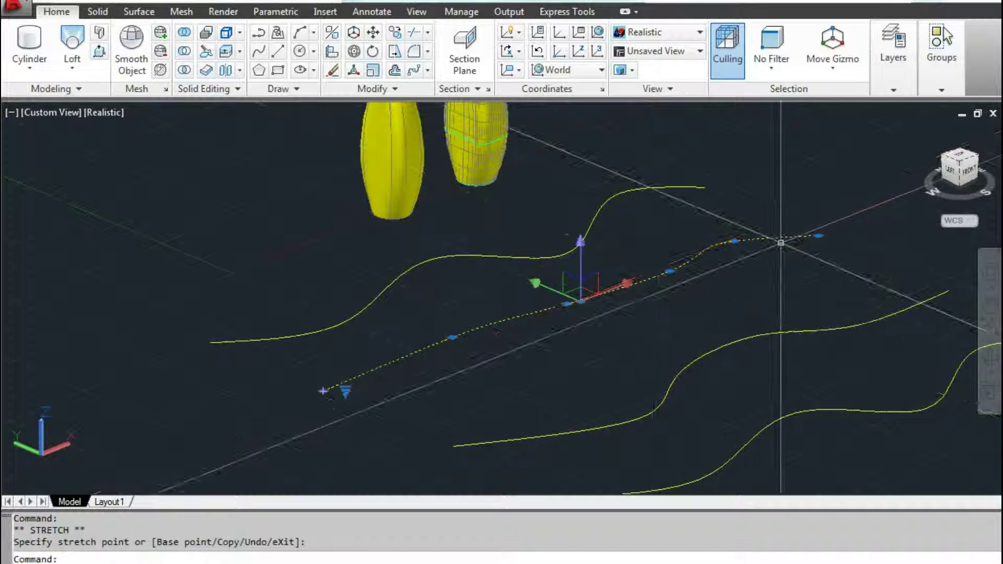
left_click(818, 234)
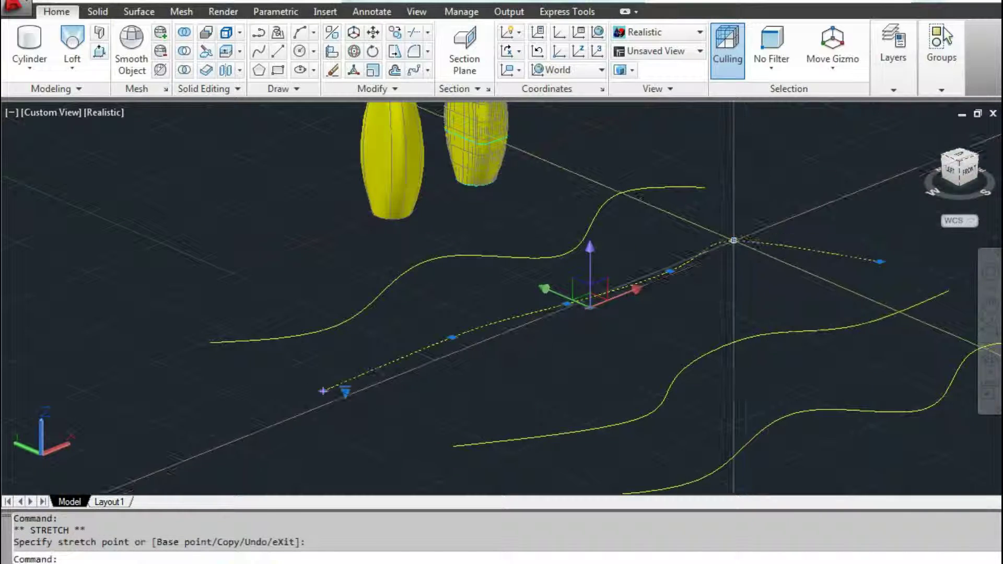
key("Escape")
Reshape the upper curve by moving two fit points and stretching its end points.
middle_click_drag(484, 296, 613, 299)
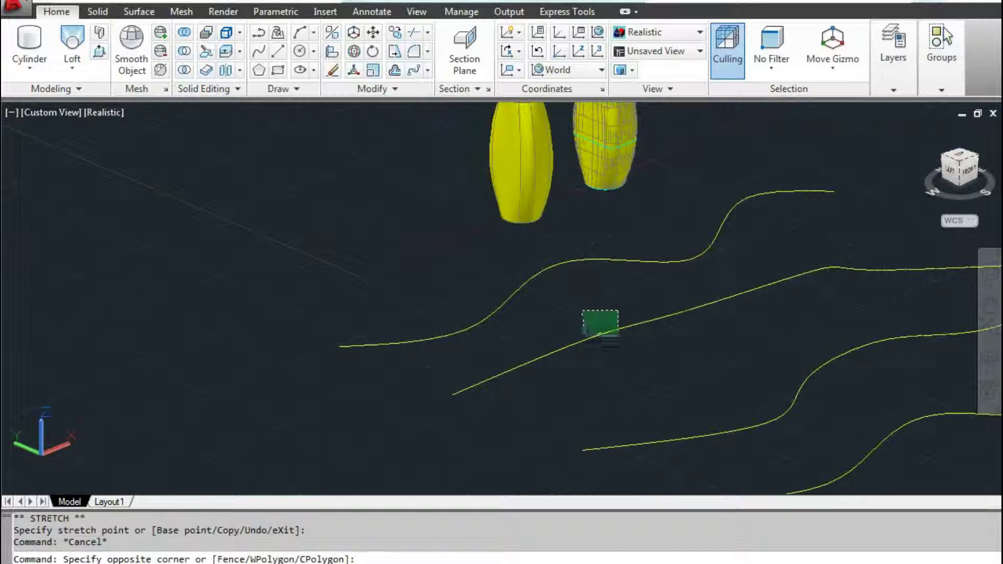
left_click(510, 277)
left_click(470, 326)
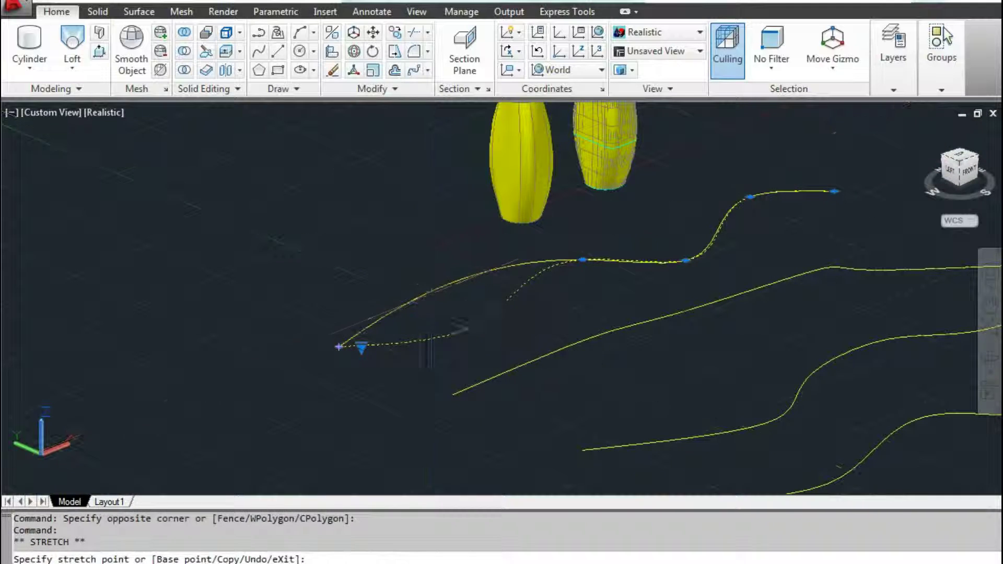
left_click(409, 303)
left_click(687, 260)
left_click(735, 216)
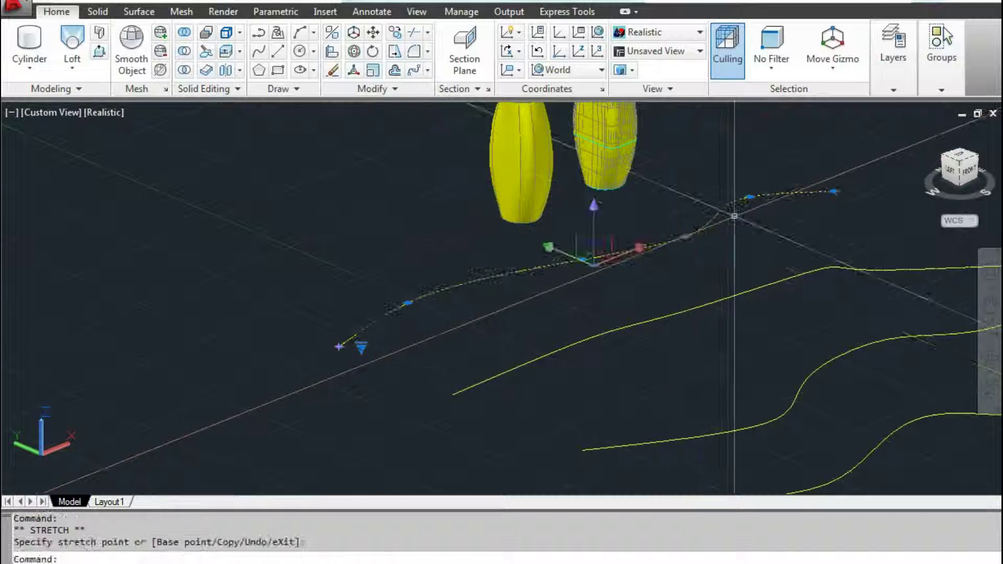
left_click(890, 214)
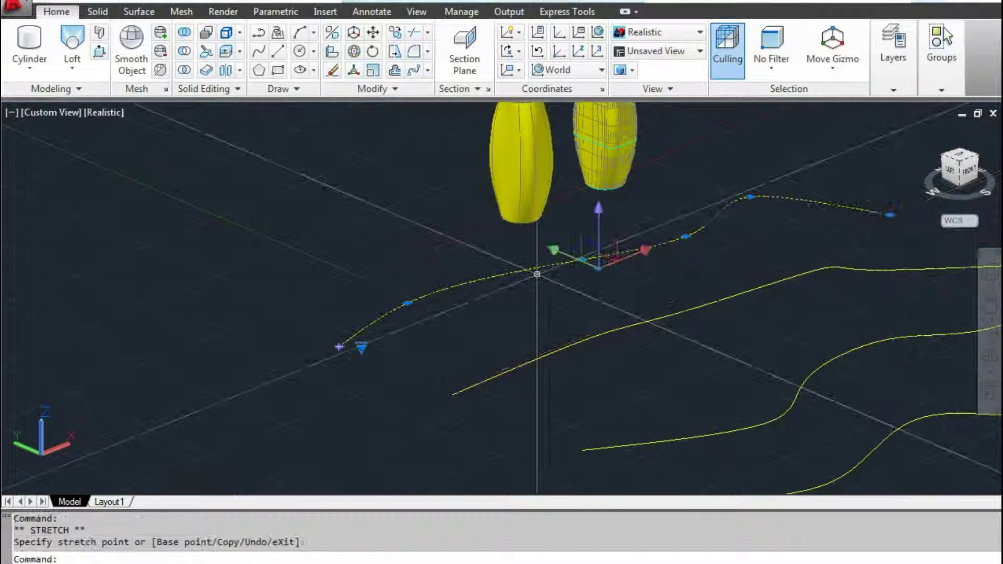
left_click(339, 346)
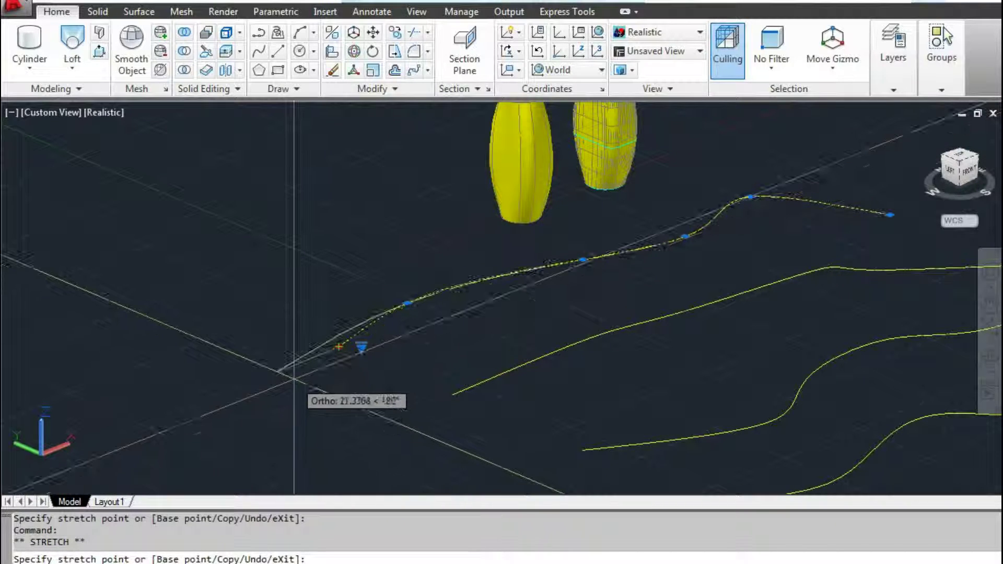
left_click(276, 372)
left_click(408, 301)
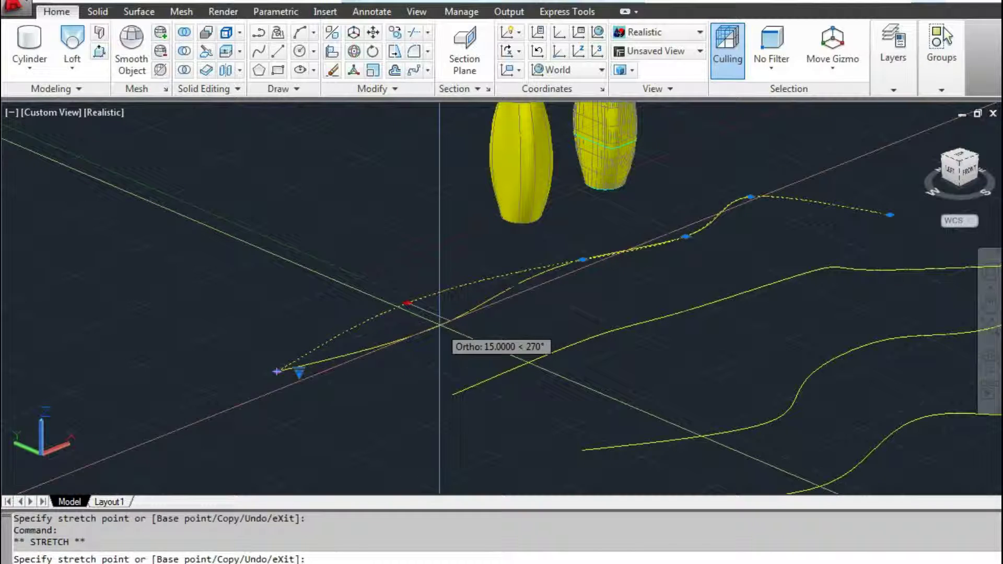
key("Escape")
scroll(510, 364, "down", 4)
scroll(538, 367, "up", 2)
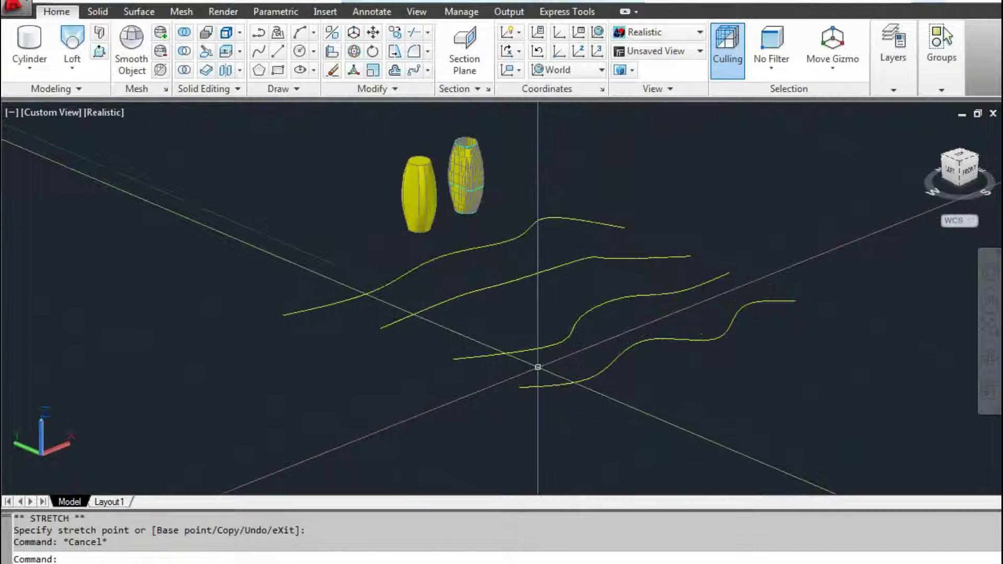
From a side view, move the first curve up 10 units along +Z.
mouse_move(527, 379)
middle_mouse_down("shift")
mouse_move(636, 333)
mouse_move(598, 345)
middle_mouse_up("shift")
left_click(610, 344)
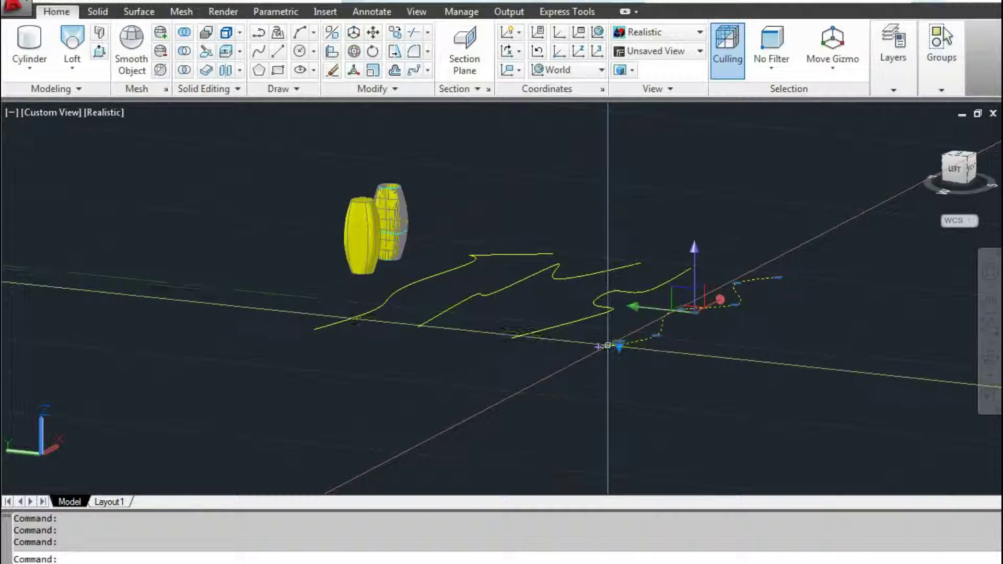
type("m")
key("Return")
left_click(598, 345)
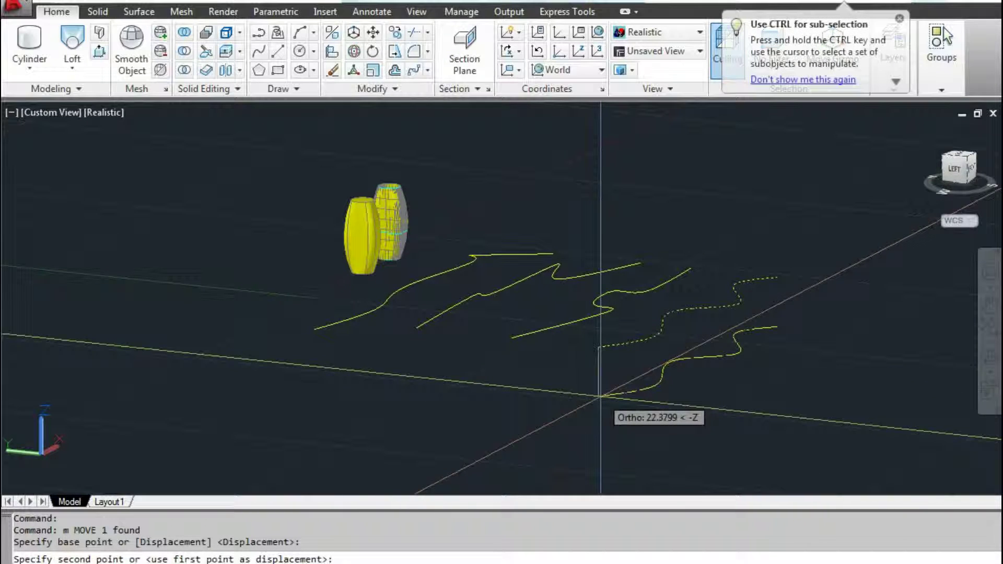
key("Escape")
key("Escape")
type("m")
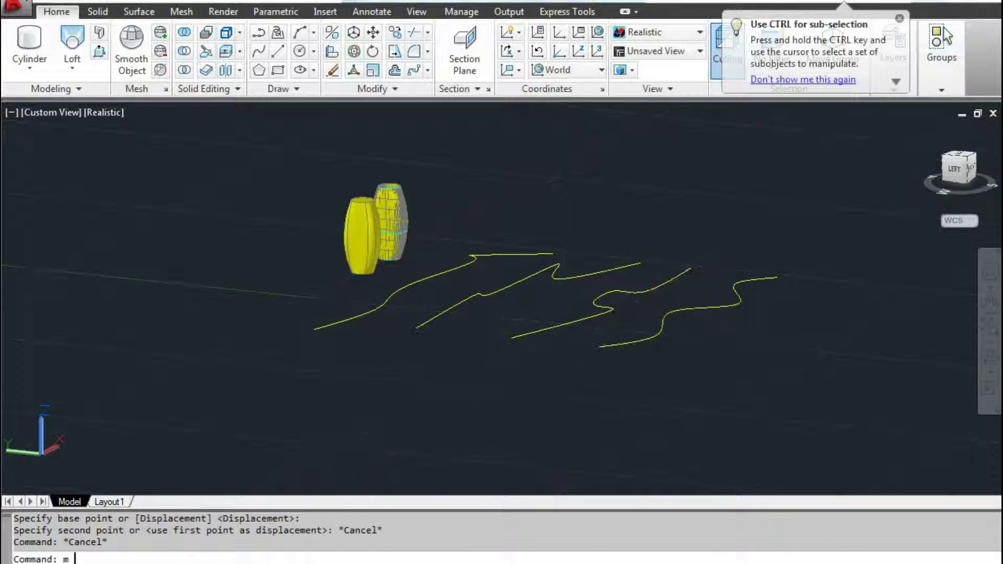
key("Return")
left_click(559, 310)
left_click(520, 338)
key("Return")
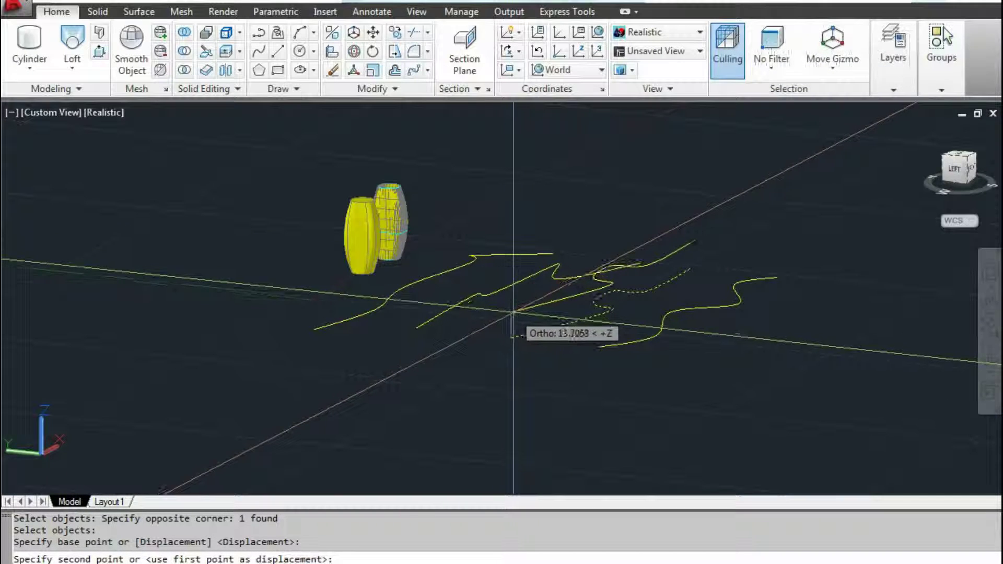
type("10")
key("Return")
Move the next two curves up by 20 and 30 units.
key("Return")
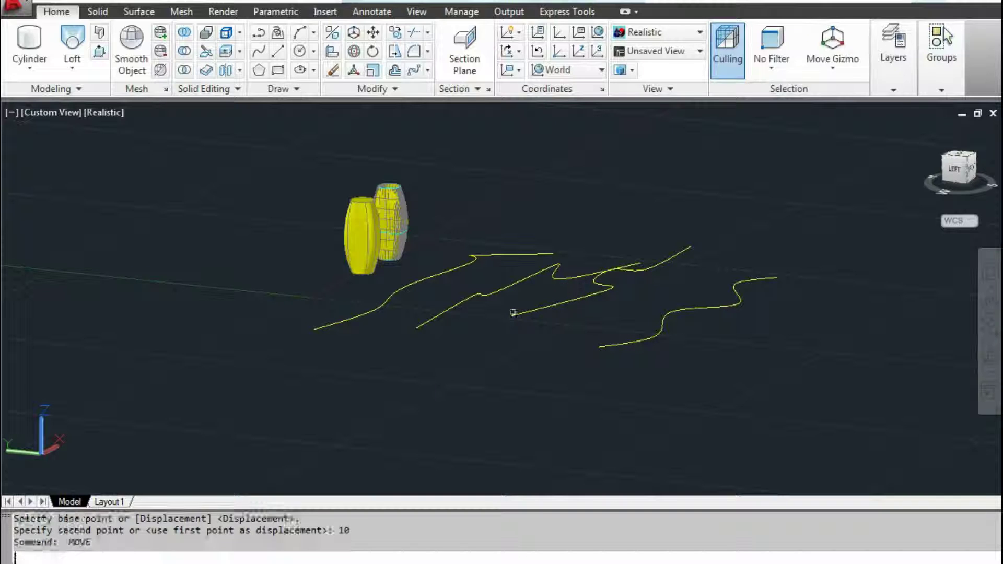
left_click(464, 306)
left_click(445, 320)
key("Return")
left_click(417, 327)
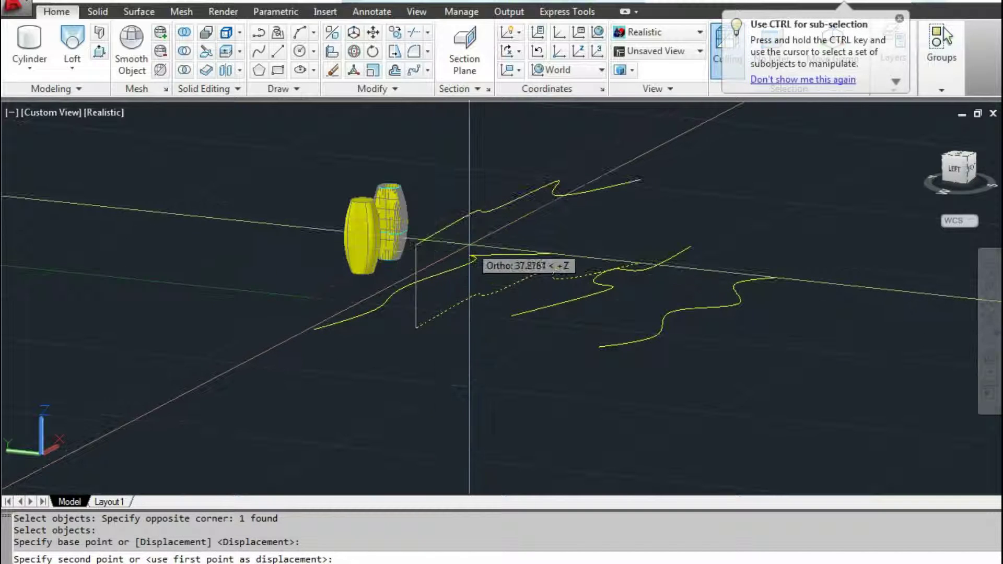
type("20")
key("Return")
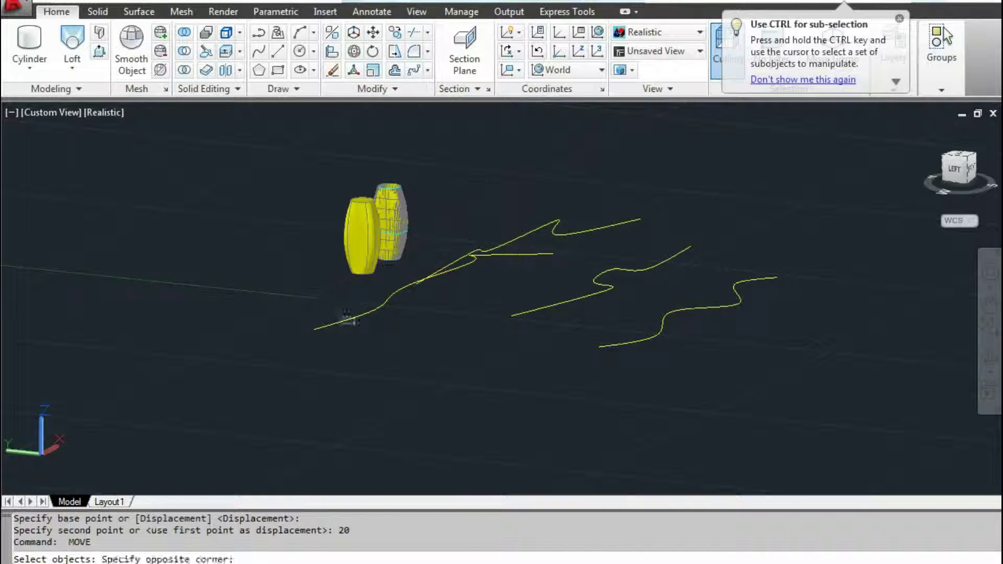
left_click(347, 319)
key("Return")
left_click(314, 329)
type("3")
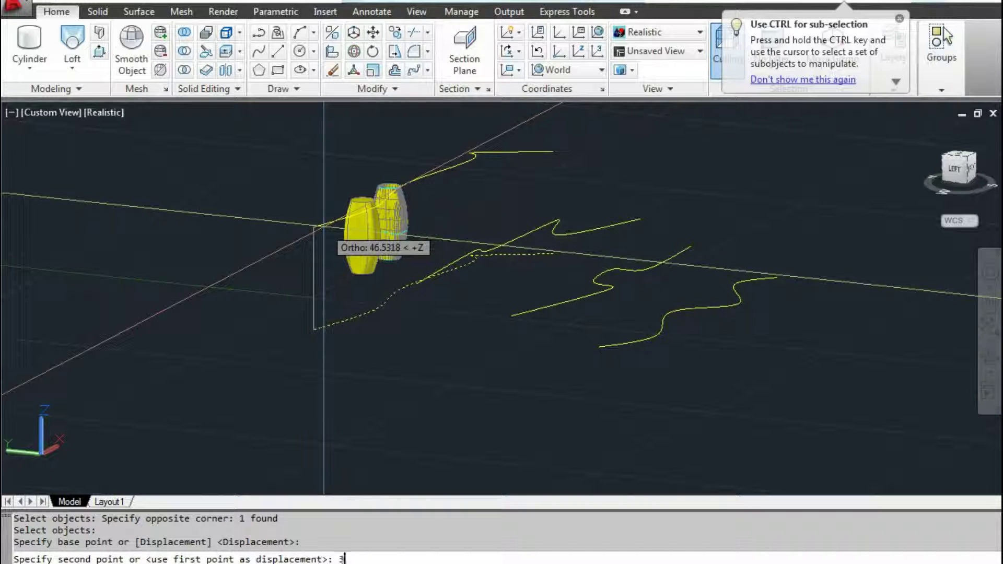
type("0")
key("Return")
mouse_move(324, 238)
middle_mouse_down("shift")
mouse_move(319, 280)
mouse_move(382, 235)
middle_mouse_up("shift")
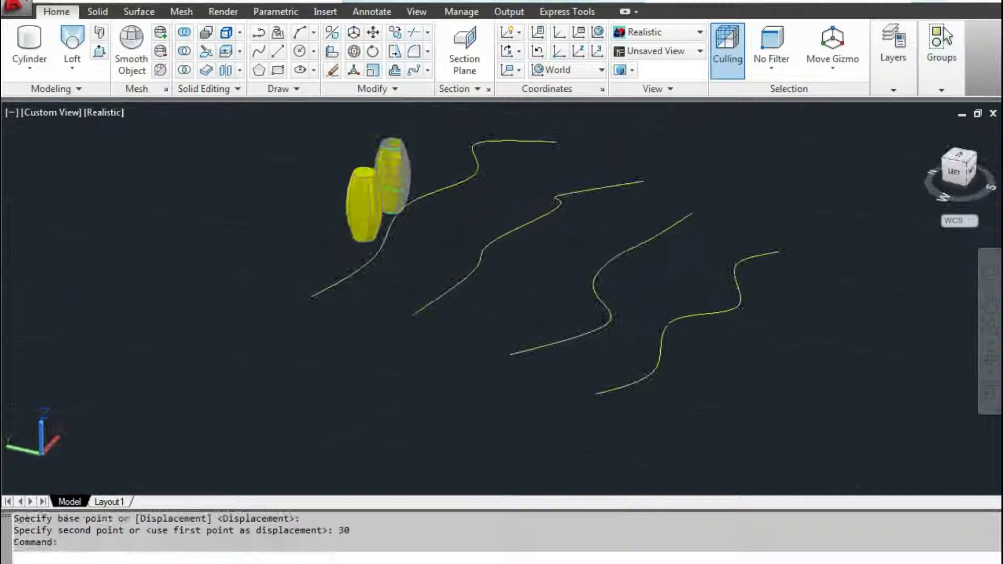
scroll(381, 235, "up", 3)
left_click(428, 282)
left_click(311, 147)
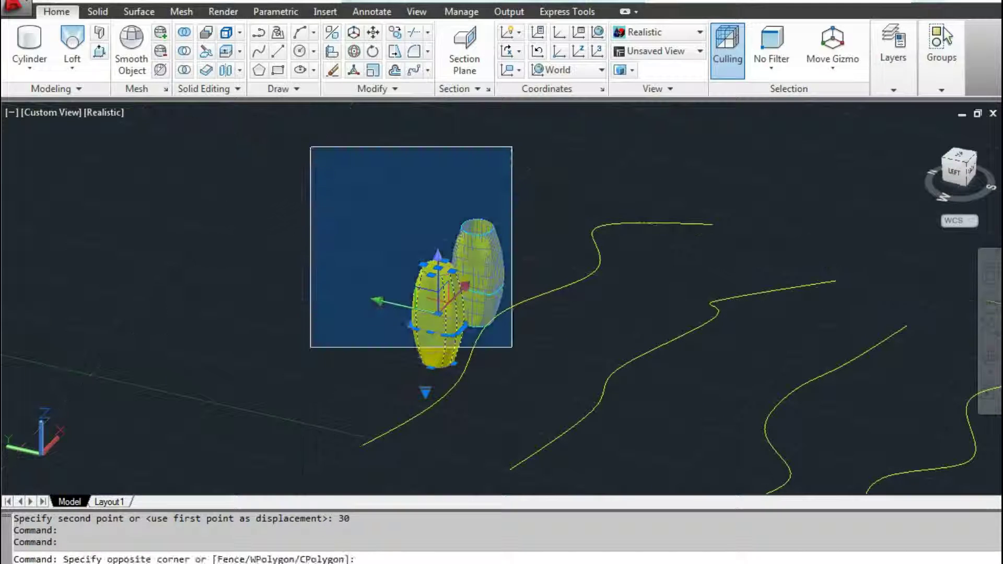
left_click(512, 347)
type("e")
key("Return")
middle_click_drag(522, 356, 320, 240)
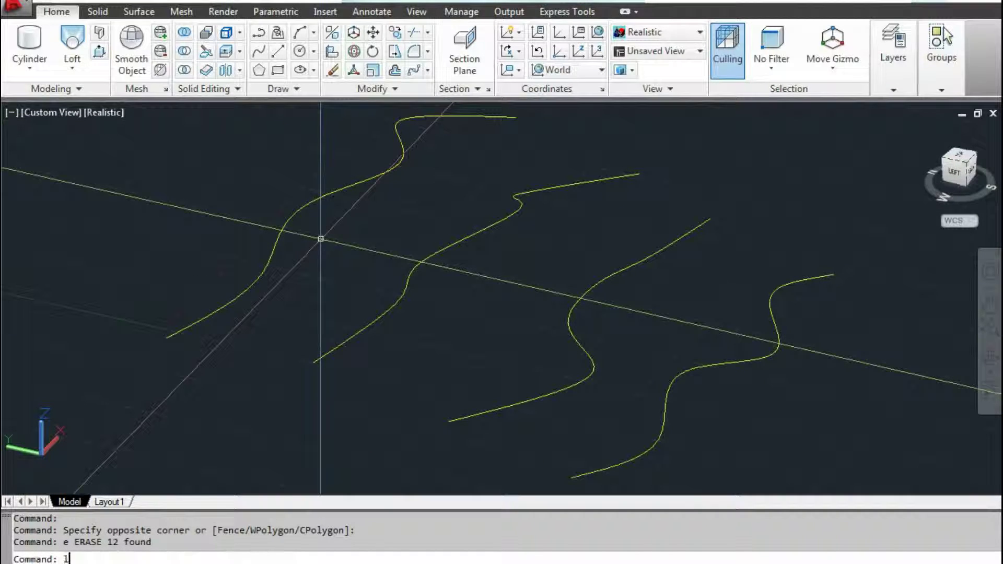
type("oft")
key("Return")
left_click(317, 222)
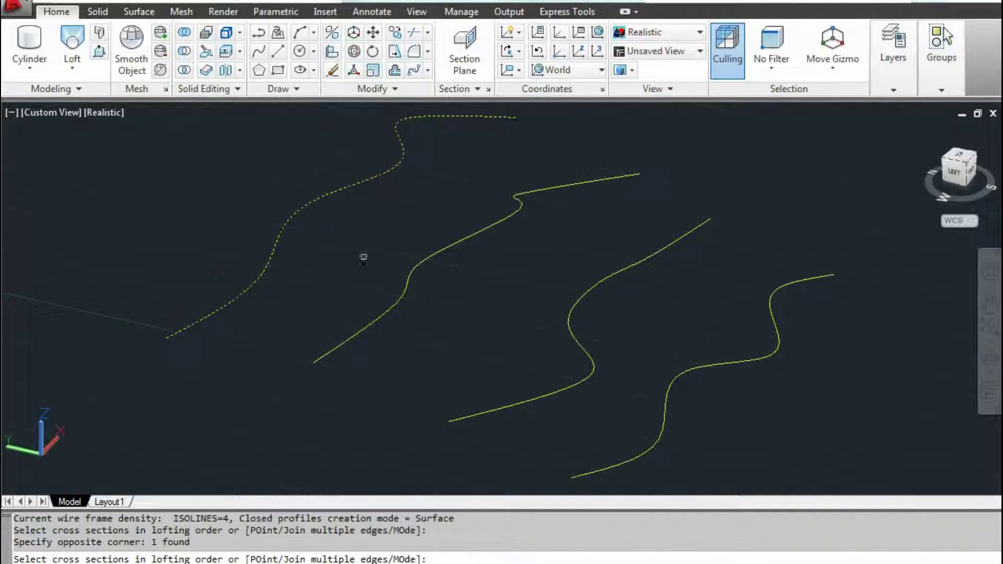
left_click(405, 284)
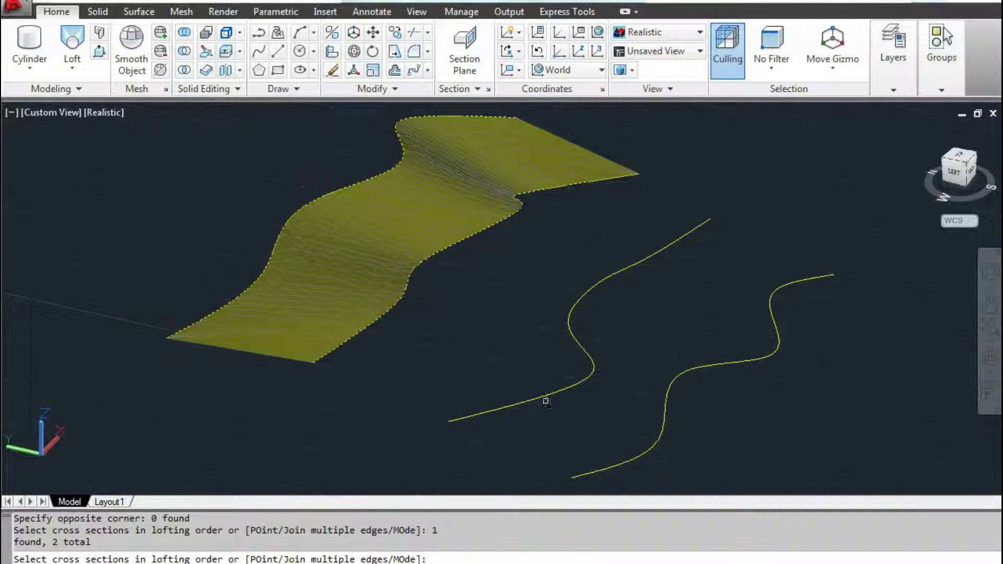
left_click(547, 402)
left_click(630, 461)
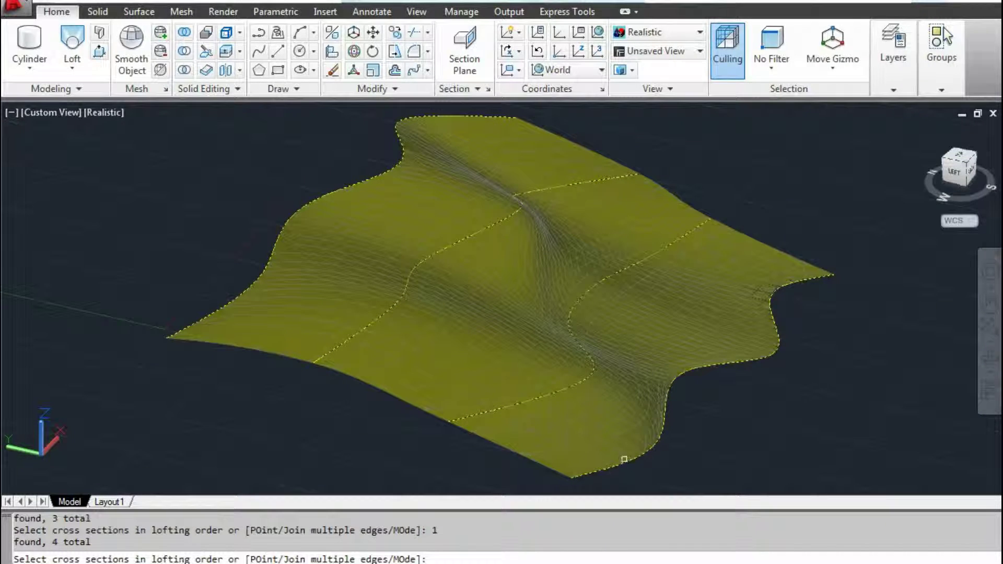
key("Return")
mouse_move(511, 313)
middle_mouse_down("shift")
mouse_move(559, 288)
mouse_move(422, 302)
mouse_move(507, 298)
mouse_move(576, 269)
mouse_move(460, 309)
mouse_move(422, 308)
mouse_move(560, 297)
mouse_move(473, 228)
mouse_move(432, 226)
mouse_move(370, 198)
mouse_move(493, 270)
mouse_move(484, 268)
mouse_move(497, 231)
mouse_move(423, 215)
mouse_move(513, 238)
mouse_move(393, 261)
mouse_move(441, 226)
mouse_move(477, 251)
mouse_move(481, 285)
middle_mouse_up("shift")
key("Return")
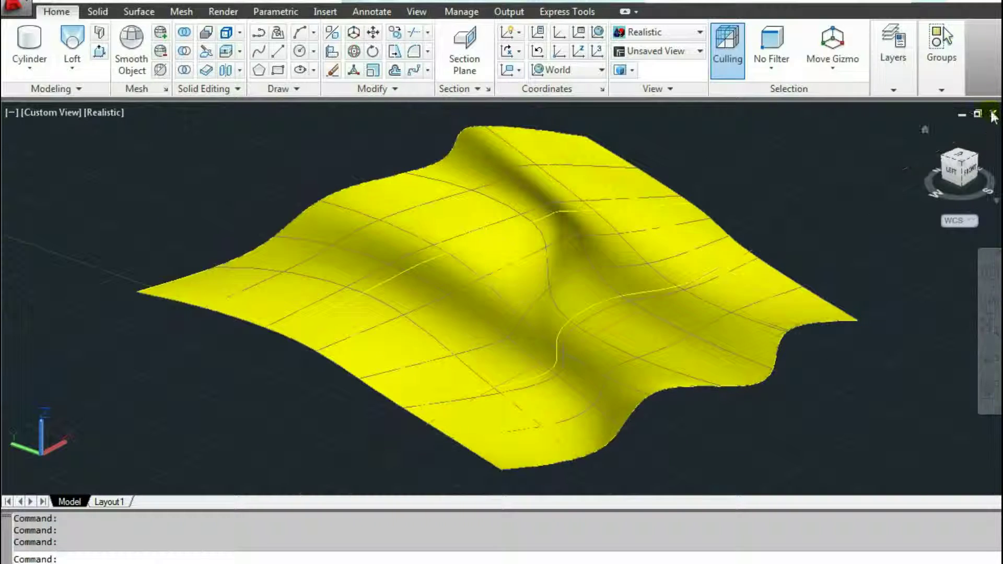
Close the loft drawing, answering Não to discard its changes.
left_click(993, 114)
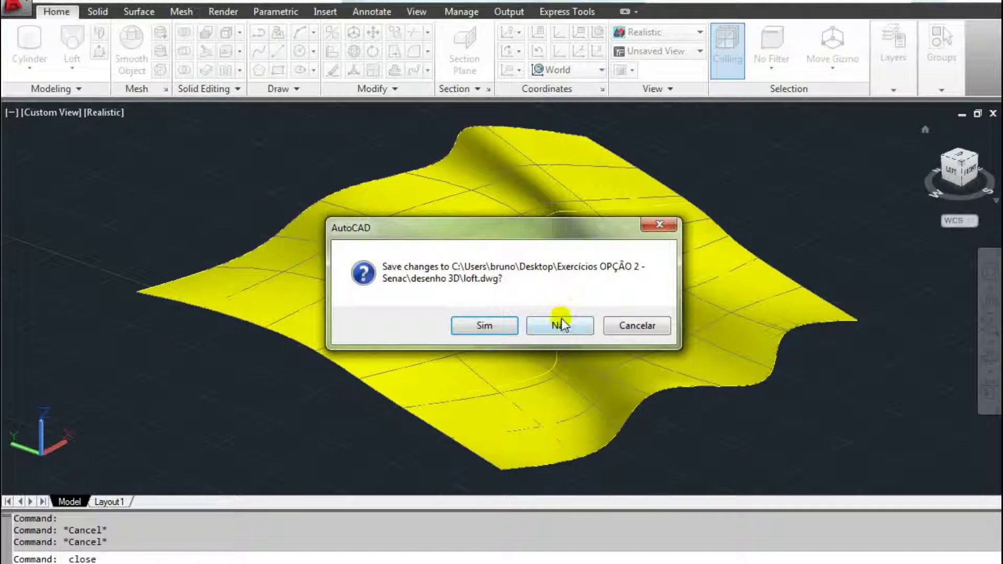
left_click(562, 320)
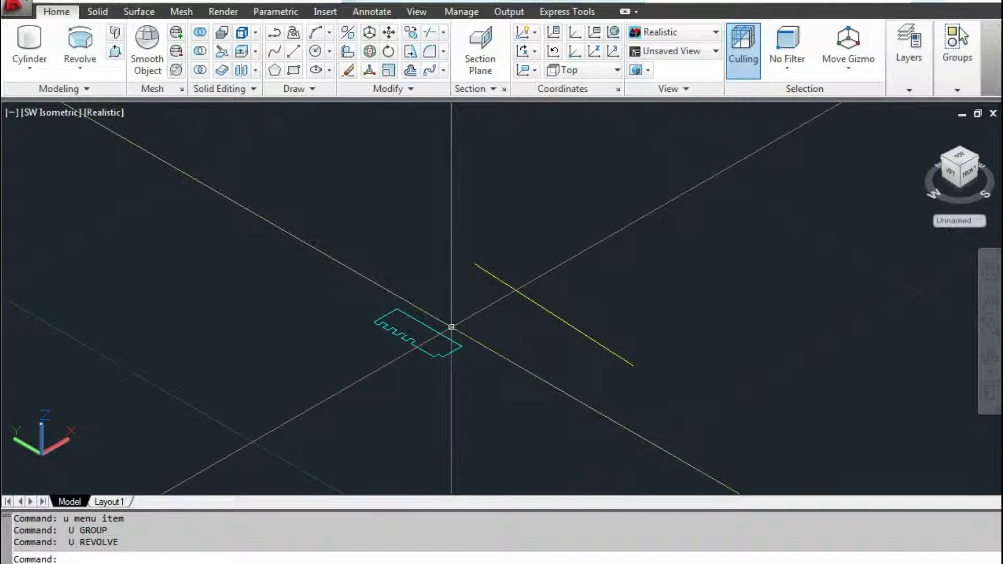
Start Revolve from the Modeling panel and select the notched cyan profile.
left_click(83, 67)
left_click(92, 164)
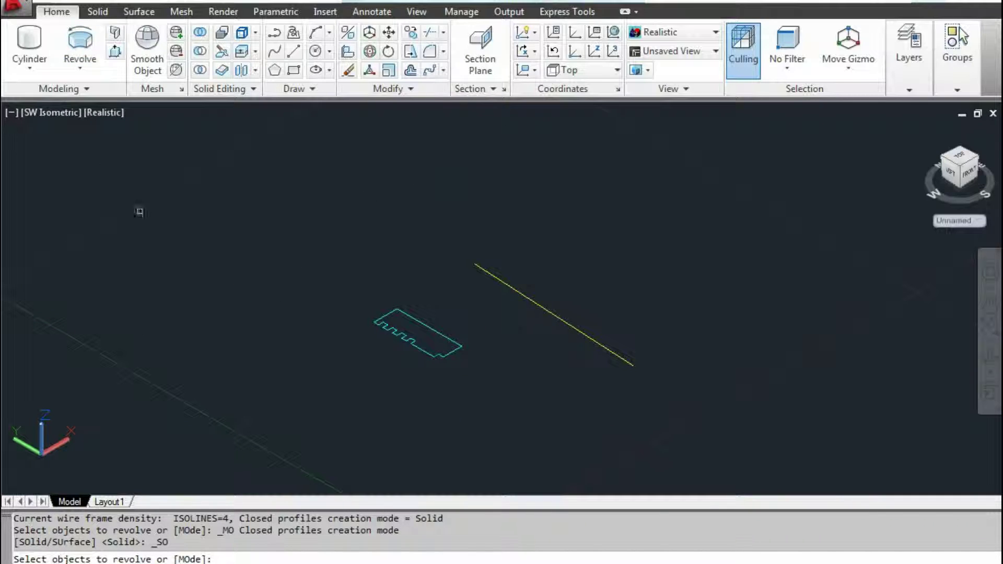
left_click(410, 341)
scroll(402, 334, "up", 4)
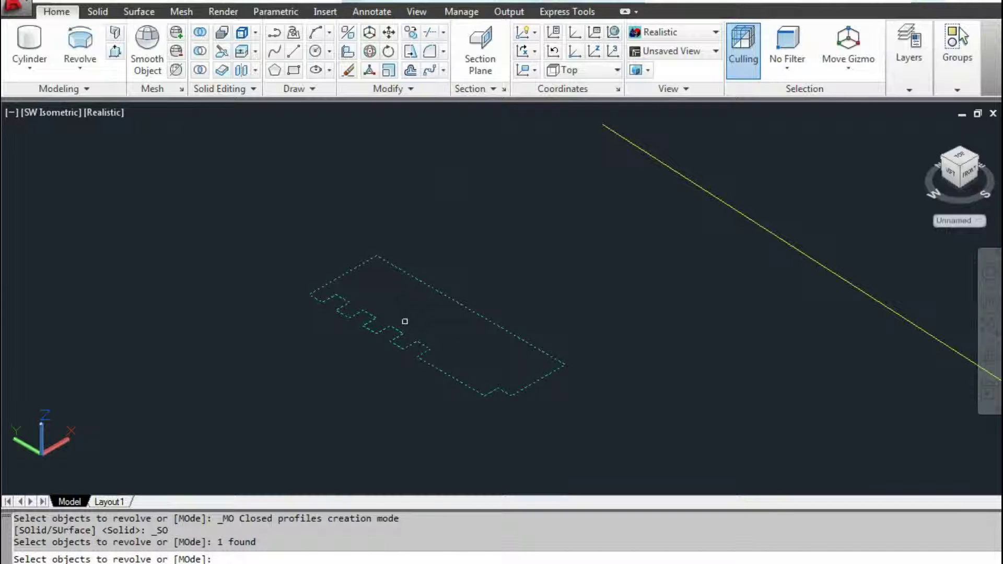
scroll(405, 321, "down", 2)
key("Return")
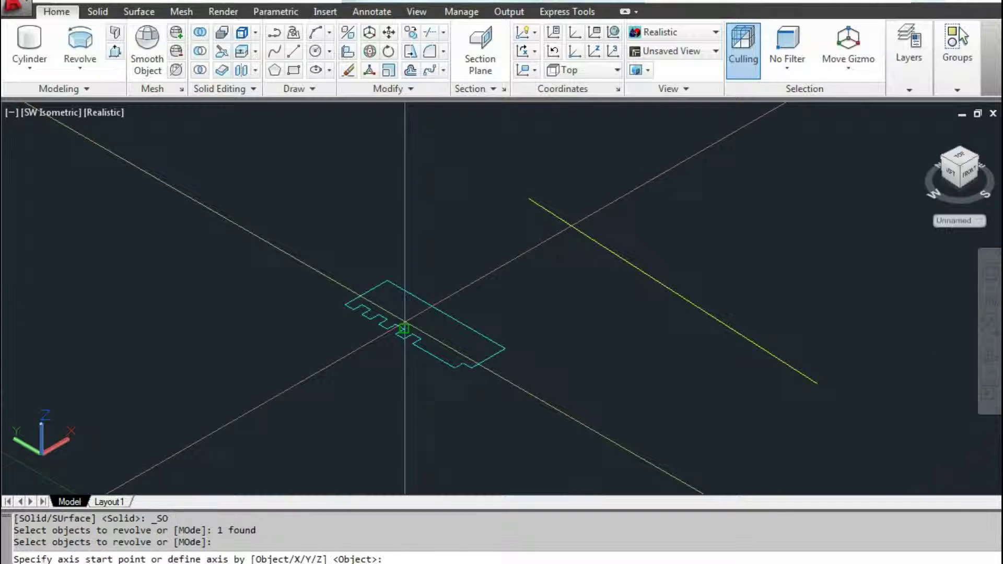
Revolve the profile a full 360° around the yellow line's endpoints into a grooved ring.
middle_click_drag(414, 313, 395, 310)
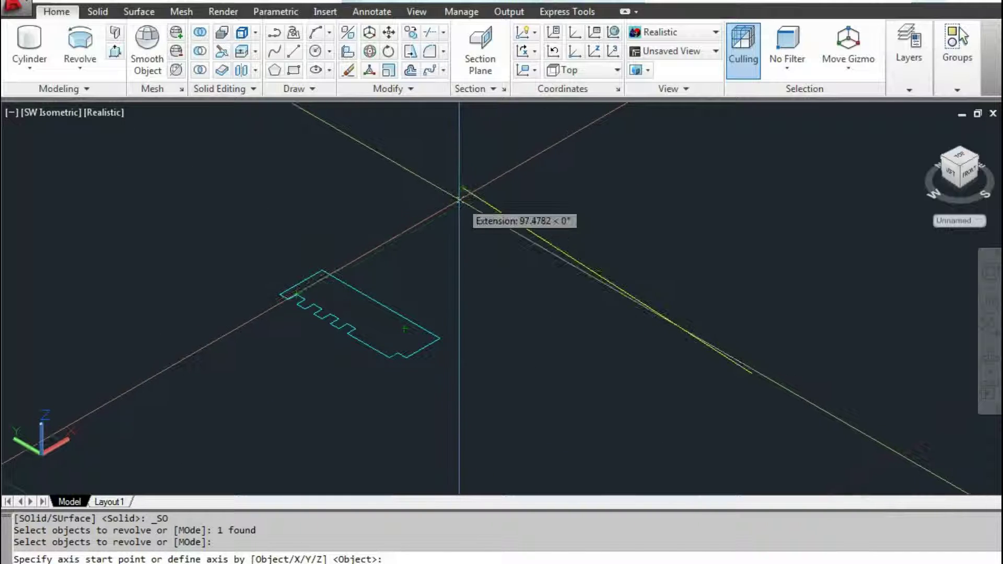
left_click(467, 193)
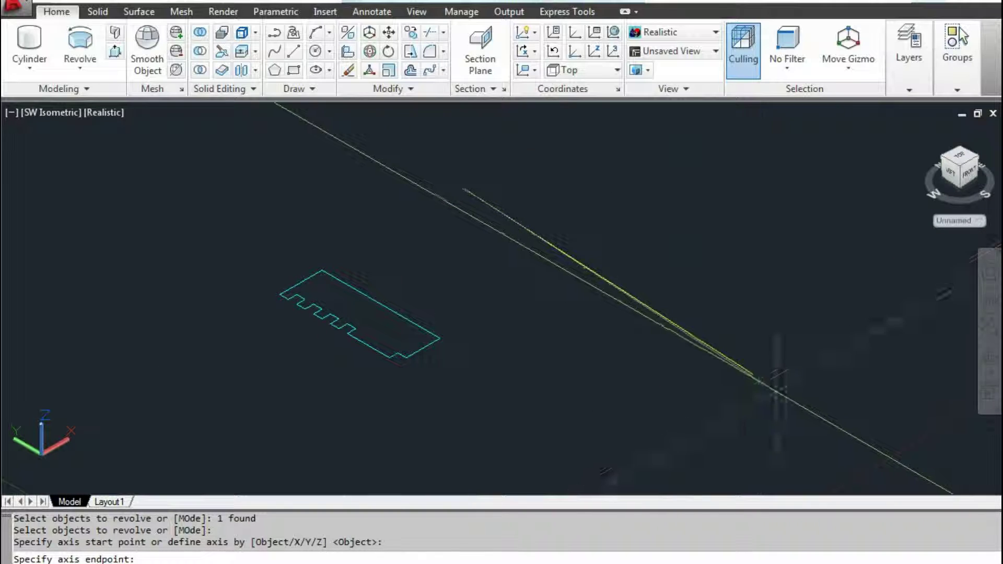
left_click(753, 373)
scroll(626, 266, "down", 4)
type("360")
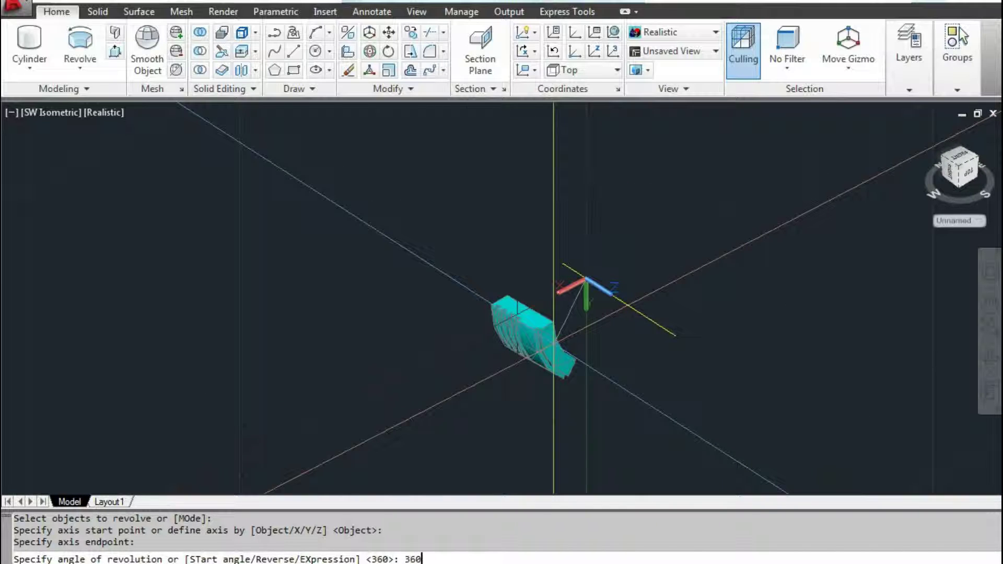
key("Return")
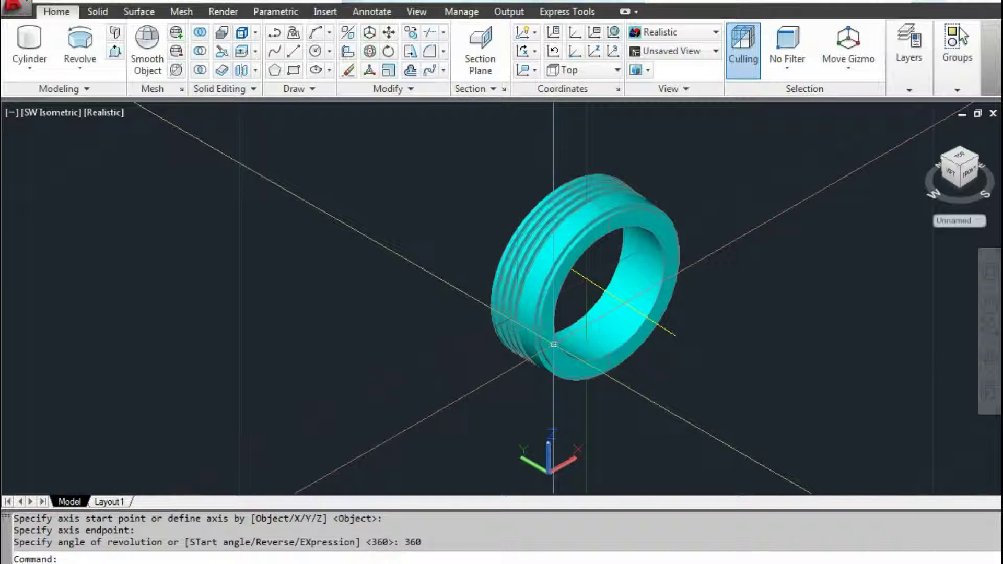
mouse_move(567, 307)
middle_mouse_down("shift")
mouse_move(516, 287)
mouse_move(592, 278)
mouse_move(605, 336)
mouse_move(505, 262)
mouse_move(549, 291)
mouse_move(573, 282)
mouse_move(555, 325)
mouse_move(616, 320)
mouse_move(532, 316)
mouse_move(596, 347)
mouse_move(497, 331)
mouse_move(547, 309)
mouse_move(484, 306)
mouse_move(513, 273)
mouse_move(477, 291)
middle_mouse_up("shift")
scroll(575, 288, "up", 3)
scroll(589, 306, "up", 2)
scroll(532, 316, "down", 3)
Undo back to the flat cyan profile, removing the full ring.
key("ctrl+z")
key("ctrl+z")
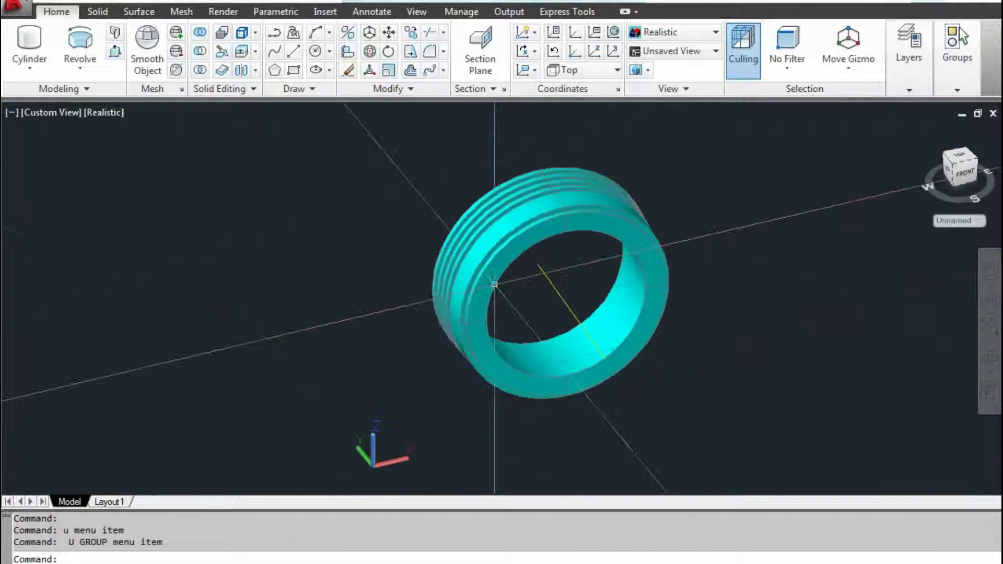
key("ctrl+z")
key("ctrl+z")
key("ctrl+z")
key("ctrl+z")
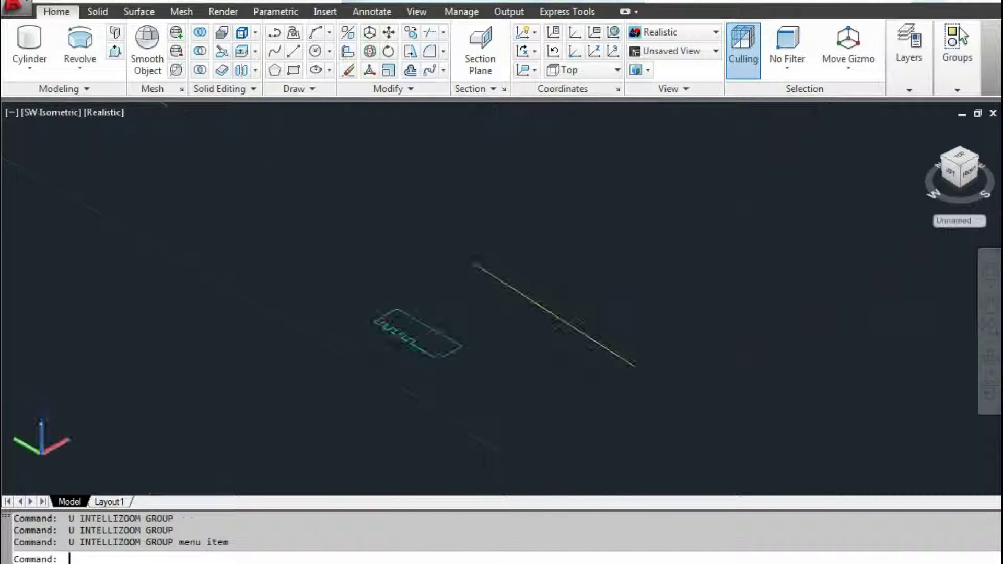
key("ctrl+z")
Revolve the profile 180° around the yellow line into a half-ring.
type("lve")
key("Return")
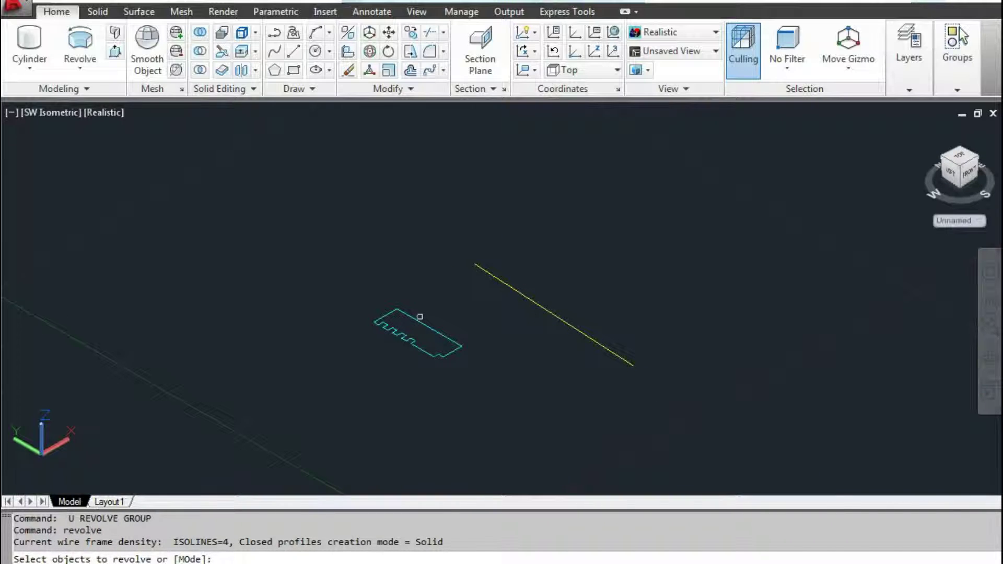
key("Return")
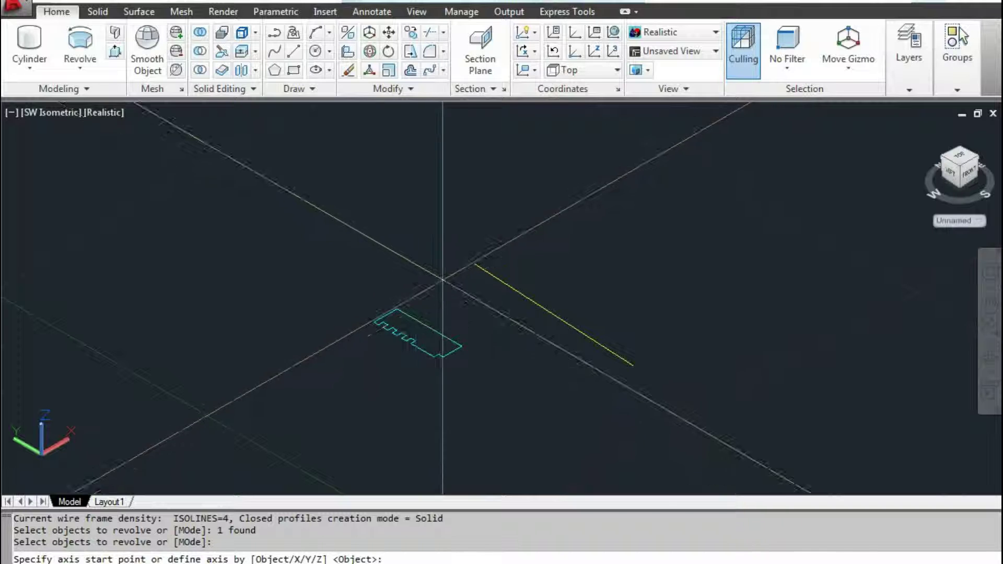
left_click(474, 263)
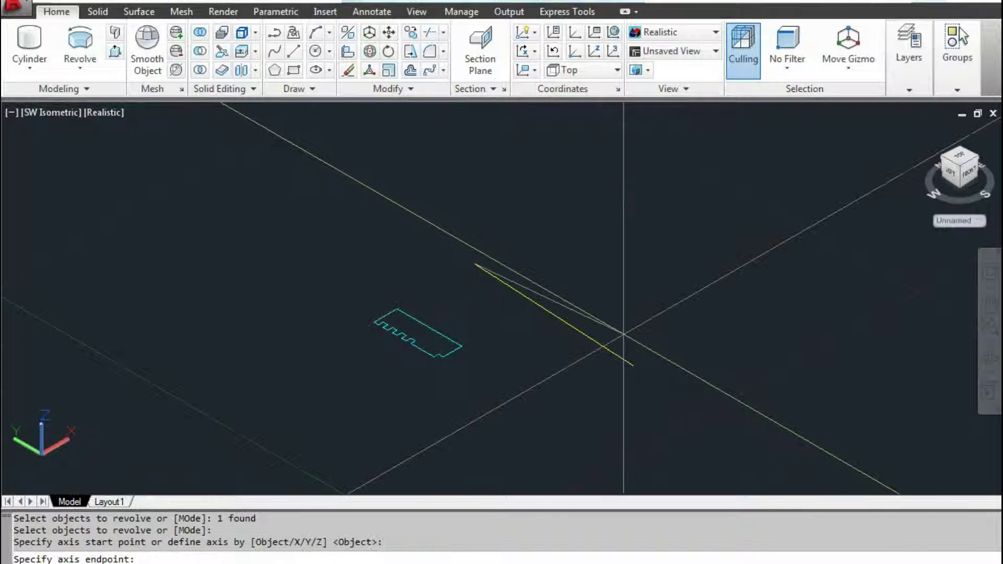
left_click(634, 365)
type("1")
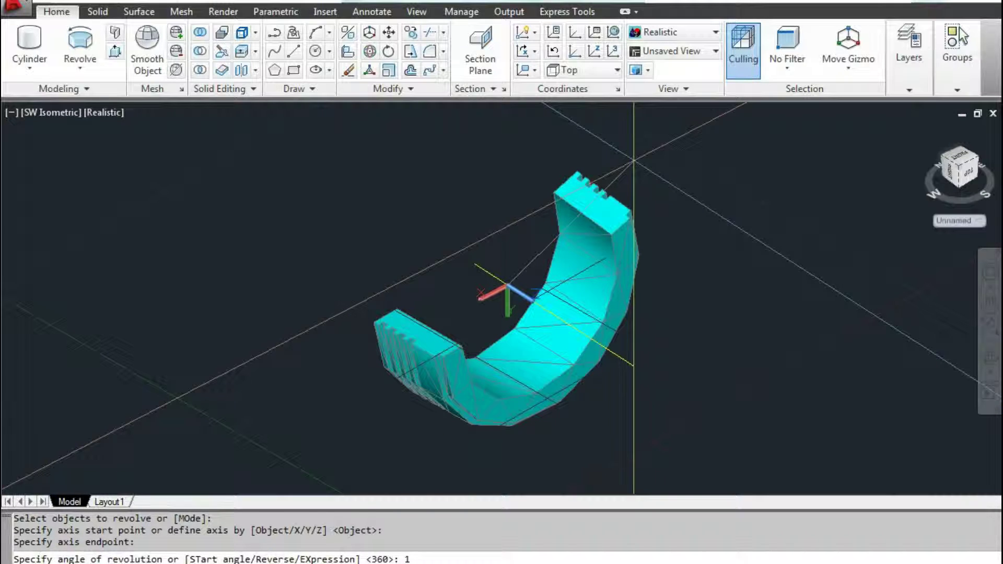
type("80")
key("Return")
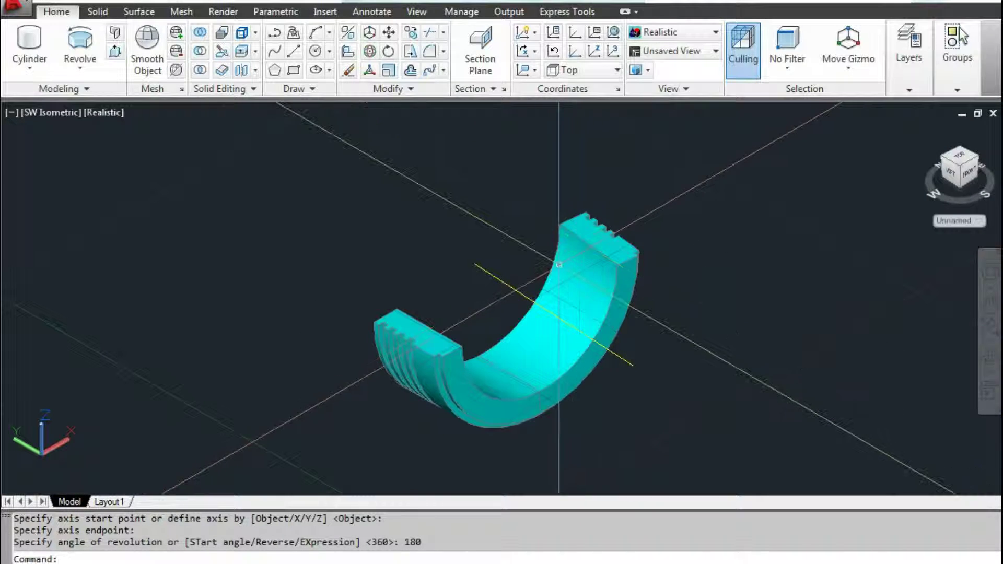
mouse_move(559, 265)
middle_mouse_down("shift")
mouse_move(544, 226)
mouse_move(479, 205)
mouse_move(561, 242)
mouse_move(538, 190)
mouse_move(525, 277)
mouse_move(583, 294)
mouse_move(535, 280)
middle_mouse_up("shift")
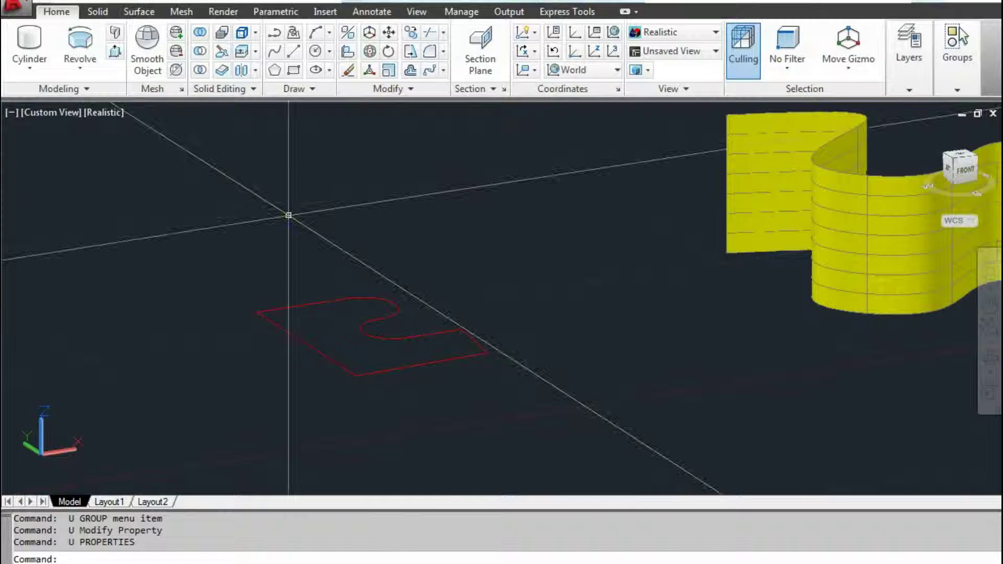
Orbit around the red outline and select it.
middle_click_drag(291, 209, 253, 283, "shift")
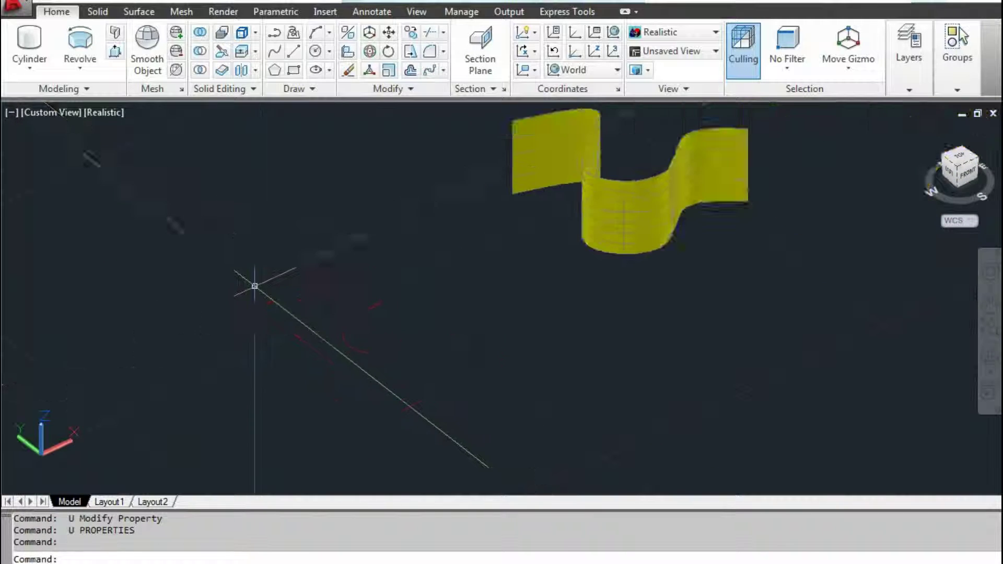
scroll(273, 289, "up", 3)
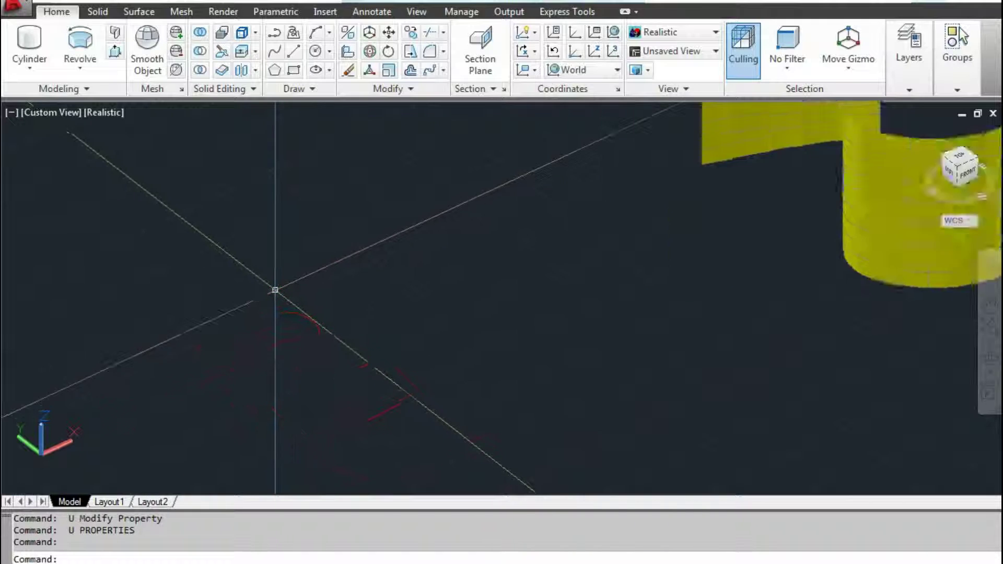
scroll(239, 335, "down", 3)
scroll(239, 335, "down", 2)
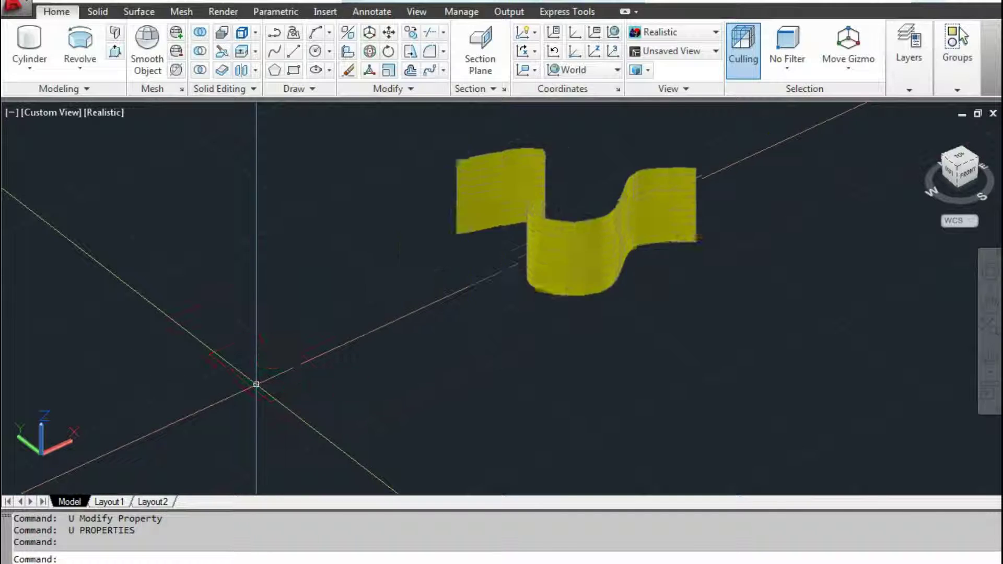
scroll(261, 376, "up", 4)
left_click(209, 370)
key("Escape")
key("Escape")
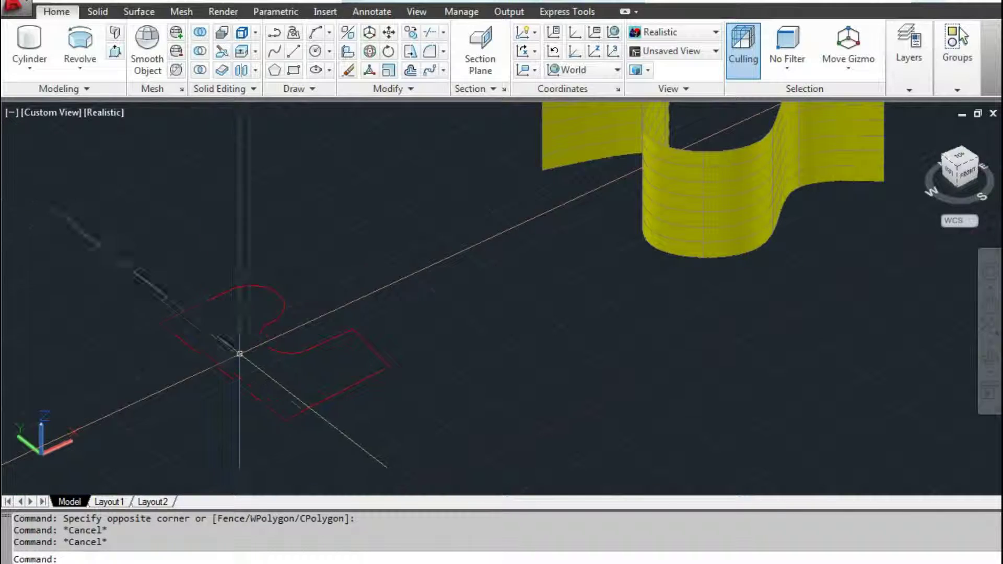
scroll(239, 352, "up", 2)
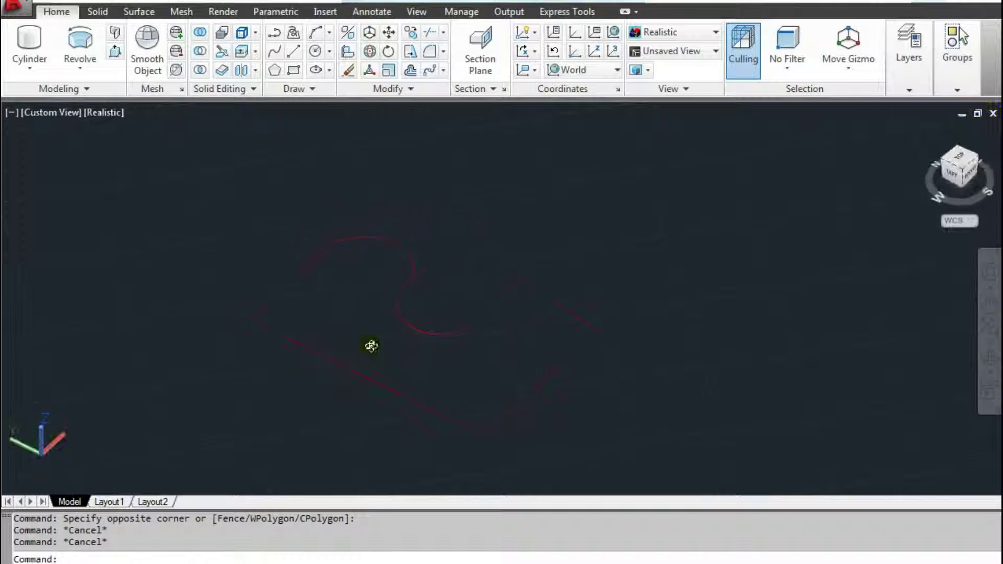
middle_click_drag(298, 358, 340, 332, "shift")
left_click(352, 334)
left_click(341, 311)
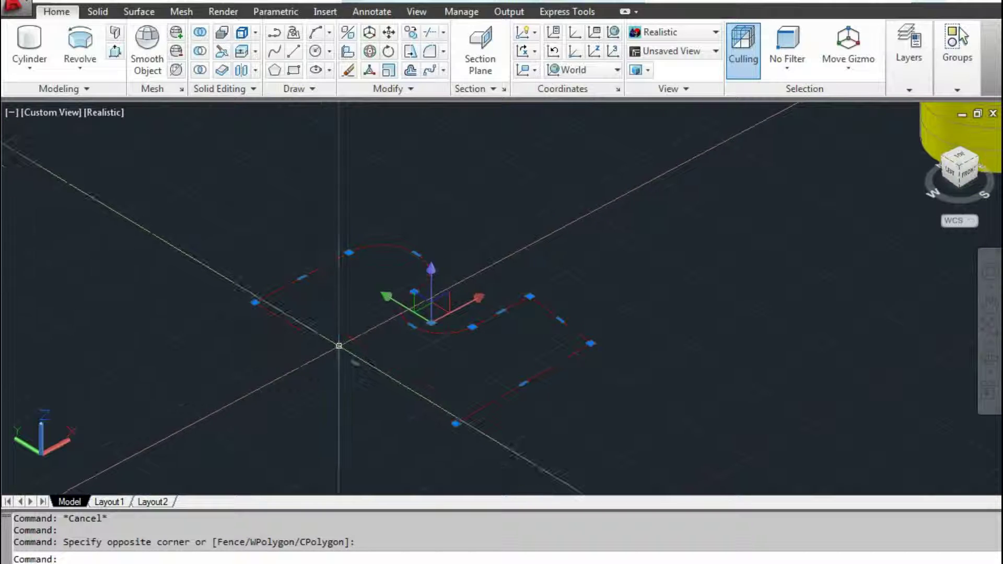
Give the red outline polyline a Thickness of 10 in Properties.
type("mo")
key("Return")
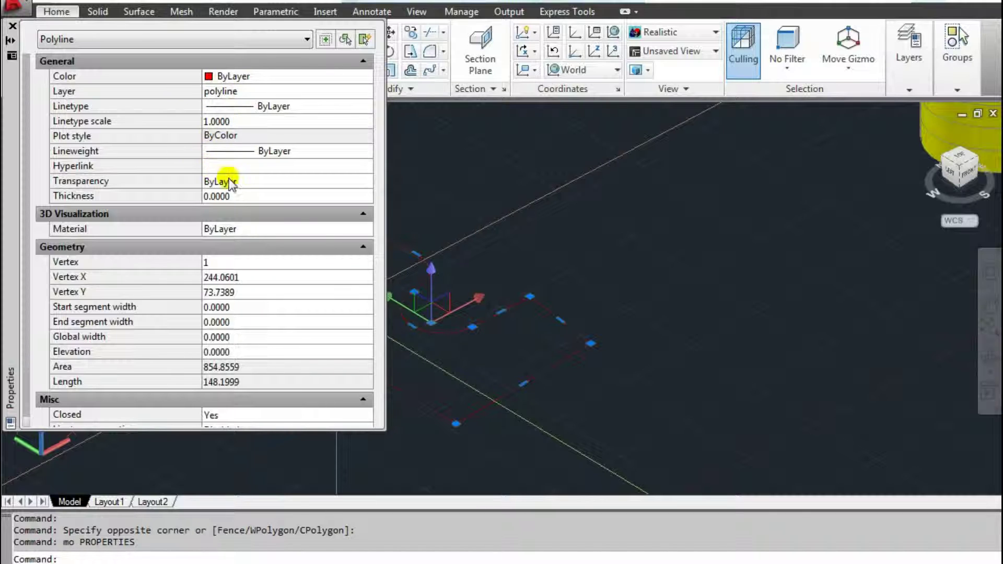
left_click(230, 196)
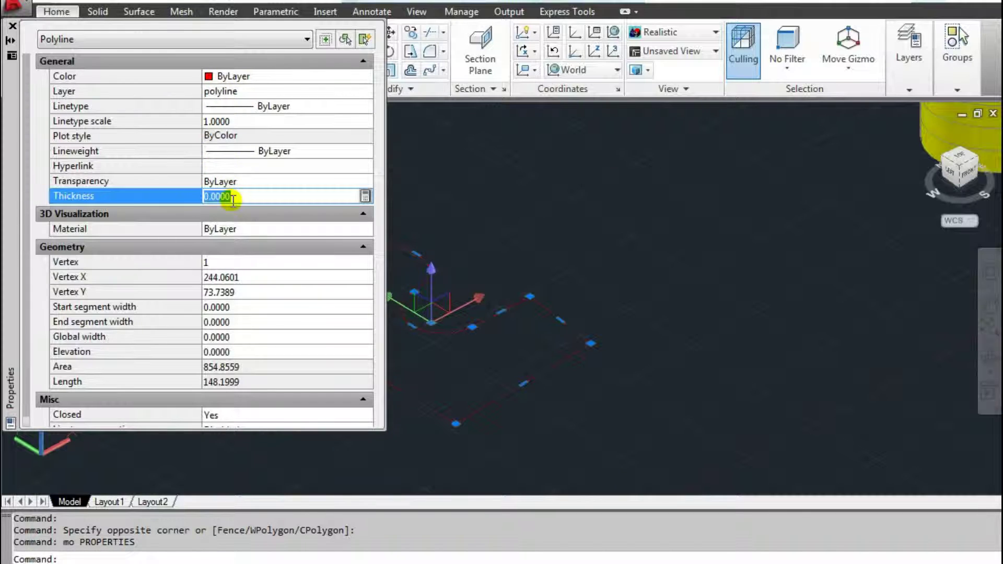
type("10")
key("Return")
key("Escape")
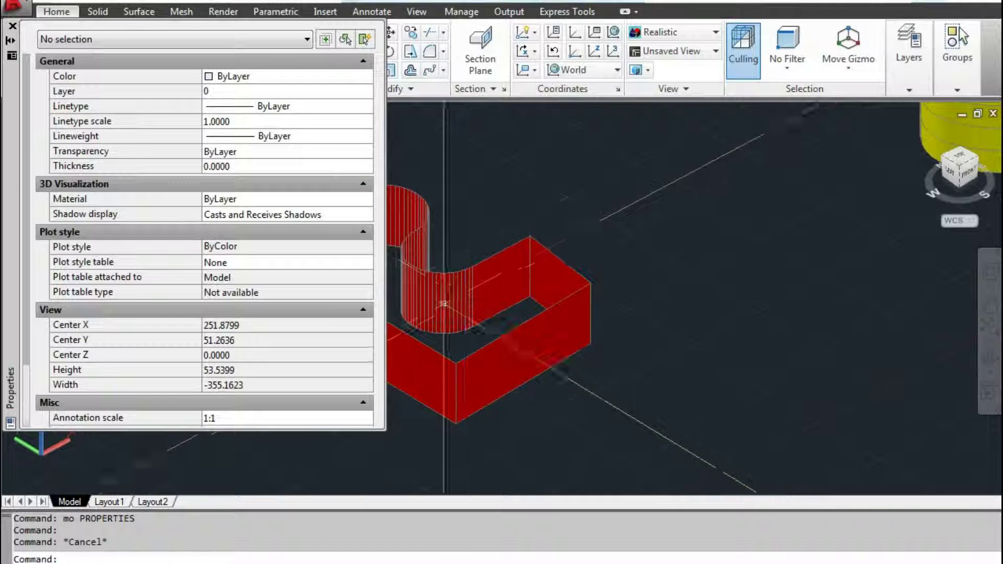
Orbit around the raised red walls and reopen their properties.
mouse_move(486, 170)
middle_mouse_down("shift")
mouse_move(501, 287)
mouse_move(493, 303)
mouse_move(521, 246)
mouse_move(593, 336)
middle_mouse_up("shift")
mouse_move(574, 296)
middle_mouse_down("shift")
mouse_move(524, 285)
mouse_move(604, 273)
mouse_move(473, 237)
middle_mouse_up("shift")
left_click(12, 25)
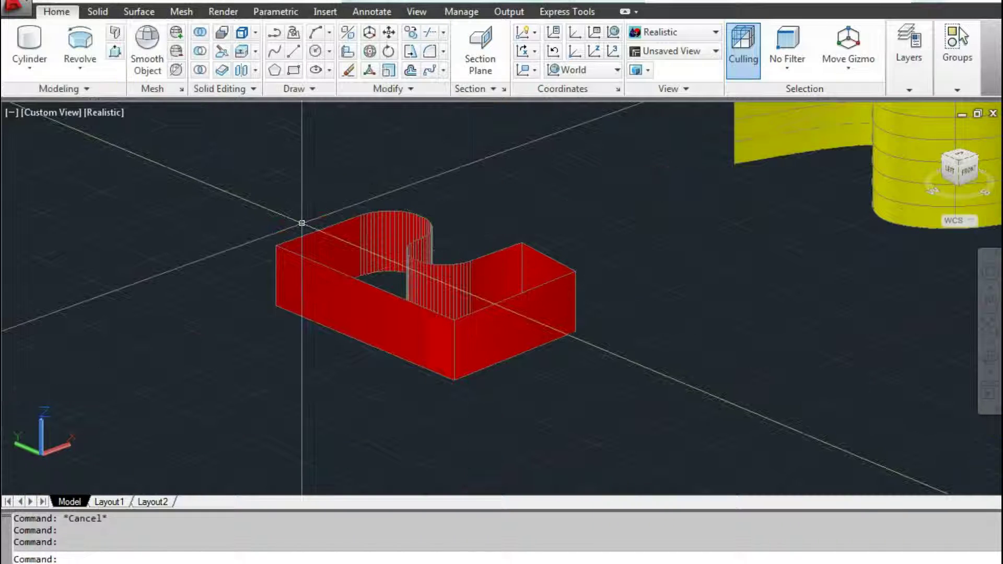
left_click(365, 324)
mouse_move(365, 325)
middle_mouse_down("shift")
mouse_move(321, 293)
mouse_move(284, 287)
middle_mouse_up("shift")
type("mo")
key("Return")
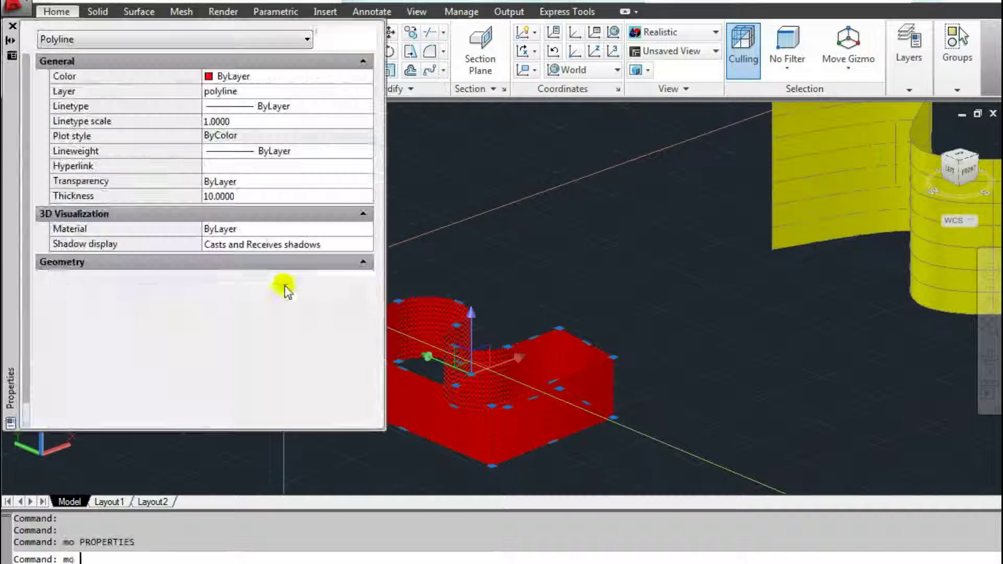
Inspect the red walls from more angles, then close Properties and clear the selection.
mouse_move(470, 314)
middle_mouse_down("shift")
mouse_move(606, 334)
mouse_move(434, 251)
middle_mouse_up("shift")
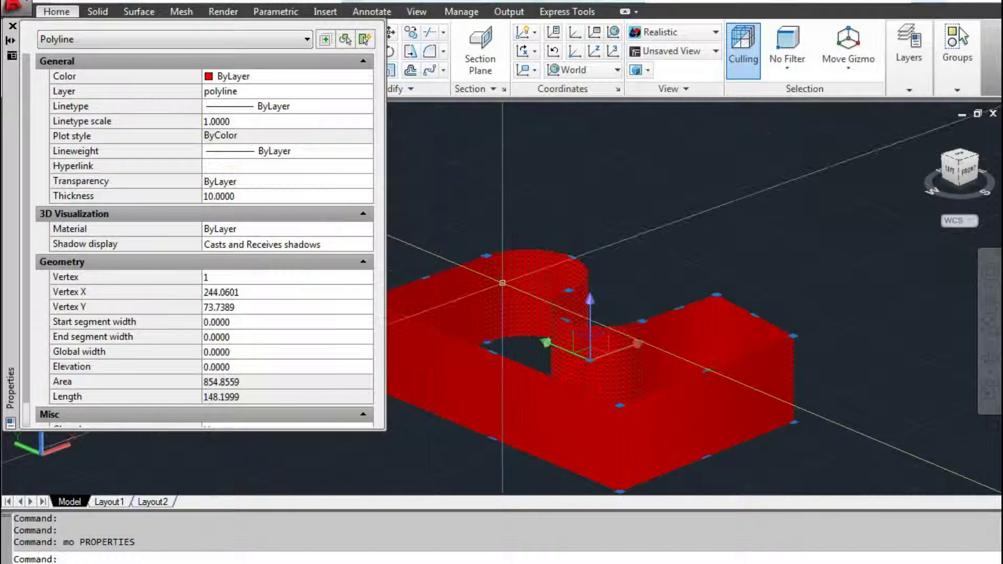
scroll(514, 327, "down", 3)
key("Escape")
middle_click_drag(471, 314, 513, 327, "shift")
left_click(514, 326)
key("Escape")
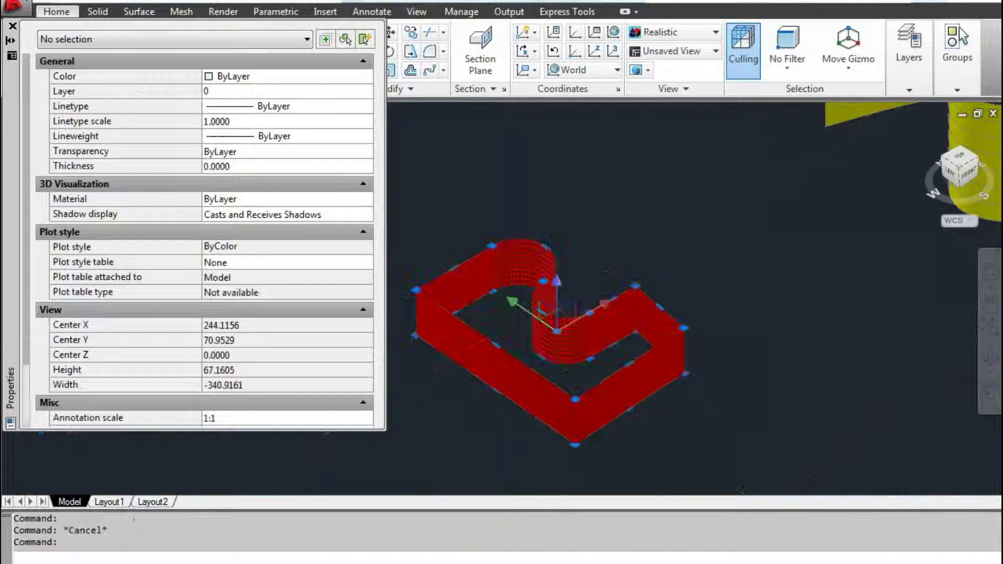
left_click(513, 326)
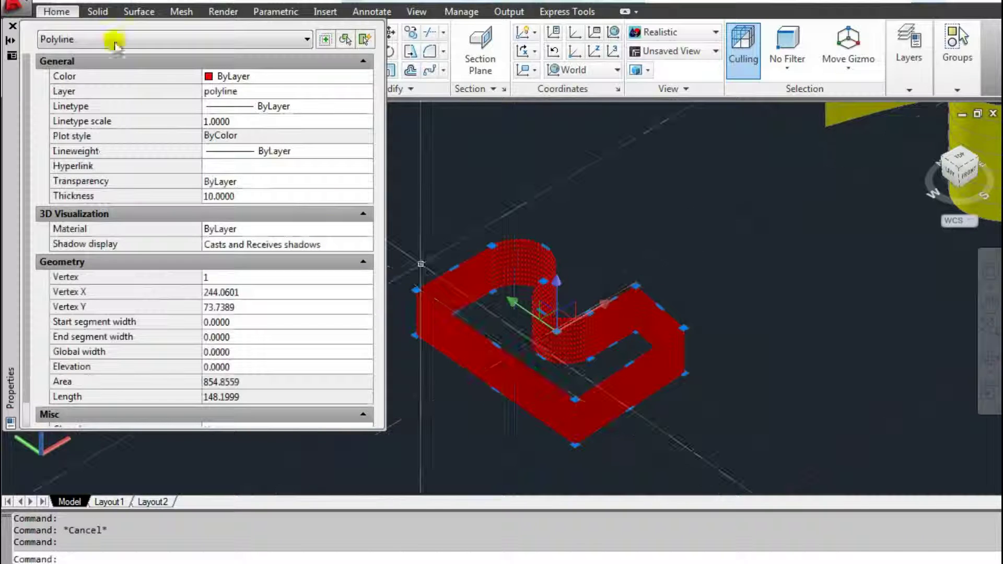
left_click(13, 26)
key("Escape")
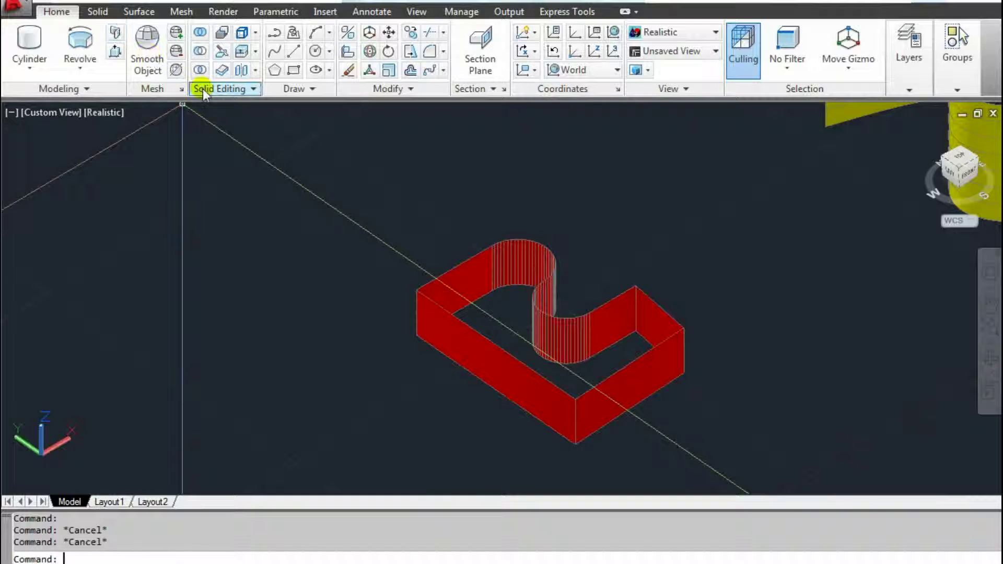
Convert the red mesh part into a solid with Convert to Solid.
left_click(202, 89)
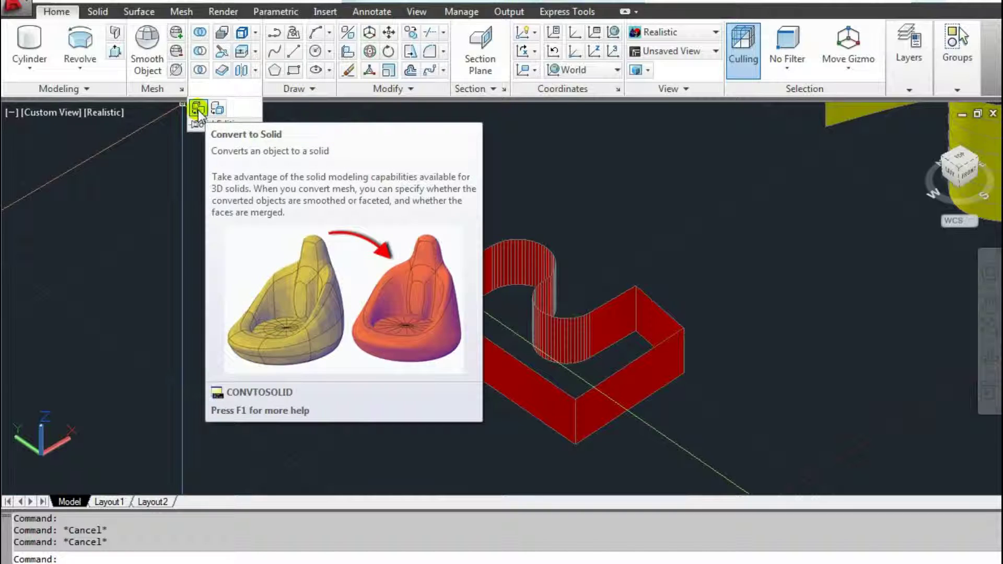
left_click(198, 109)
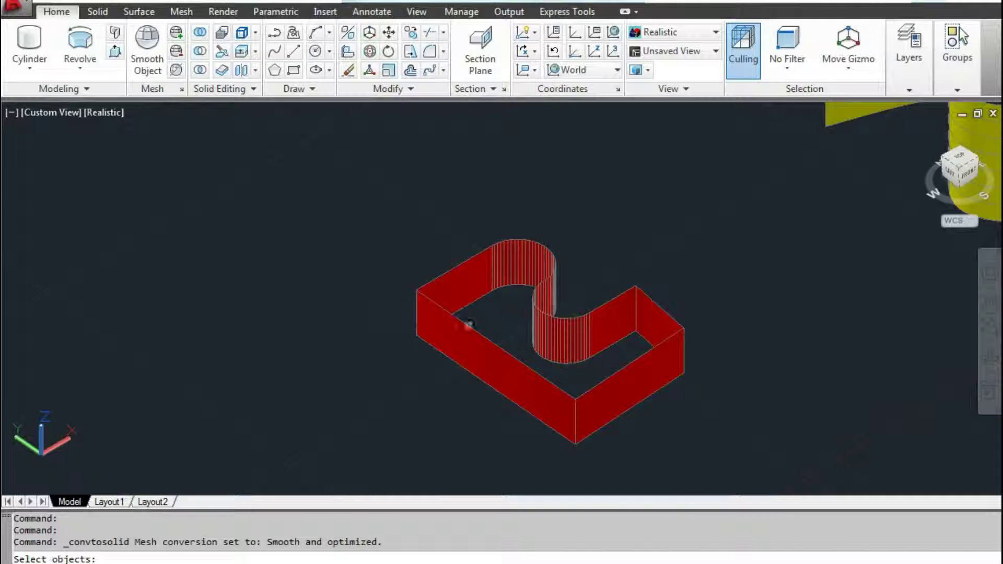
left_click(464, 326)
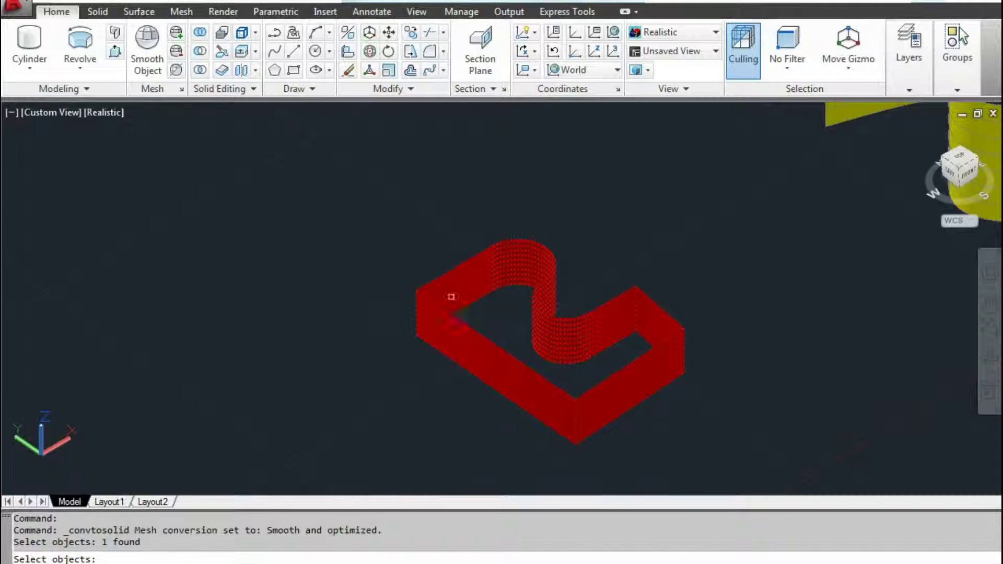
key("Return")
Reselect the red solid and open its properties with MO.
middle_click_drag(447, 302, 408, 265, "shift")
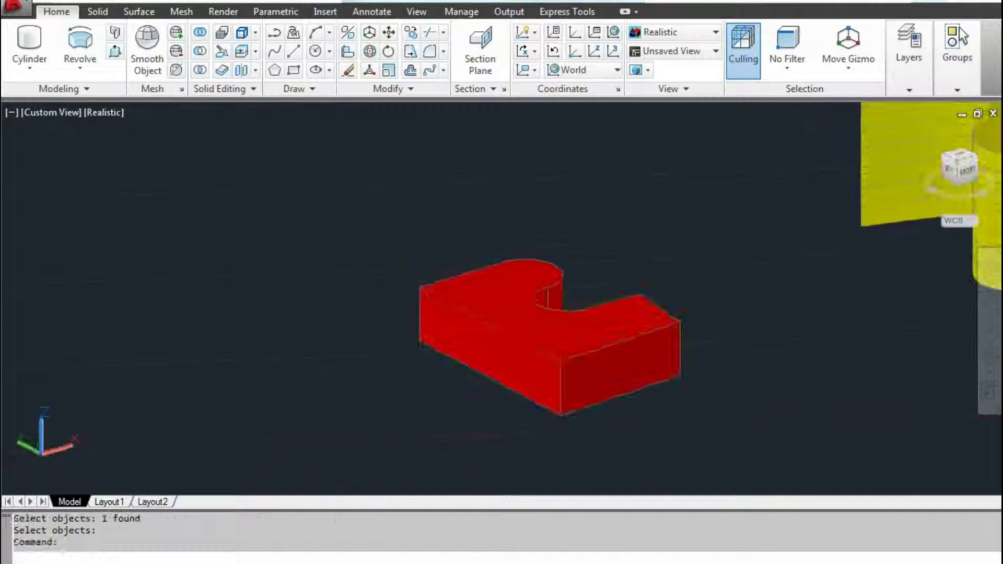
left_click(518, 312)
scroll(392, 263, "down", 5)
key("Escape")
key("Escape")
left_click(432, 279)
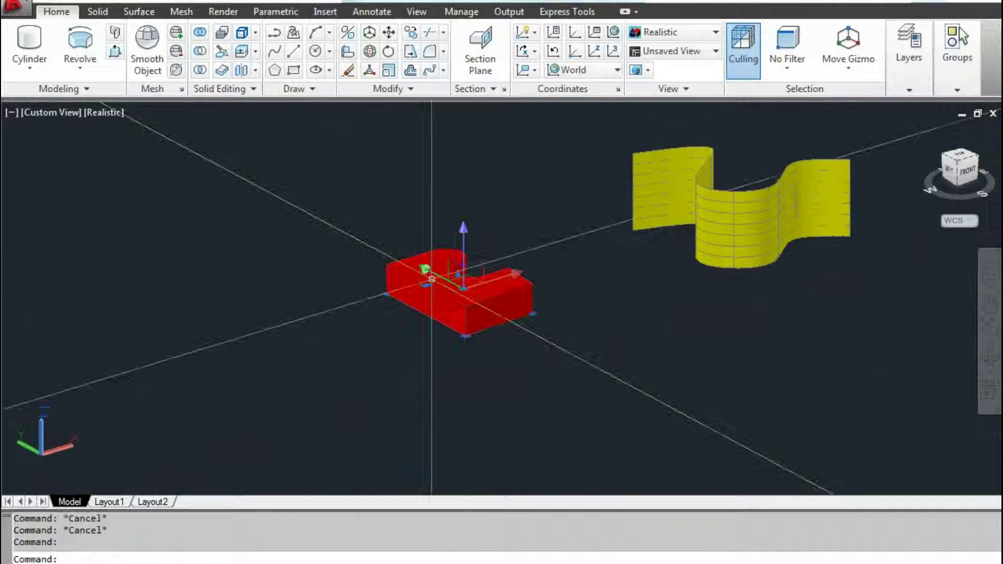
scroll(432, 279, "up", 3)
type("mo")
key("Return")
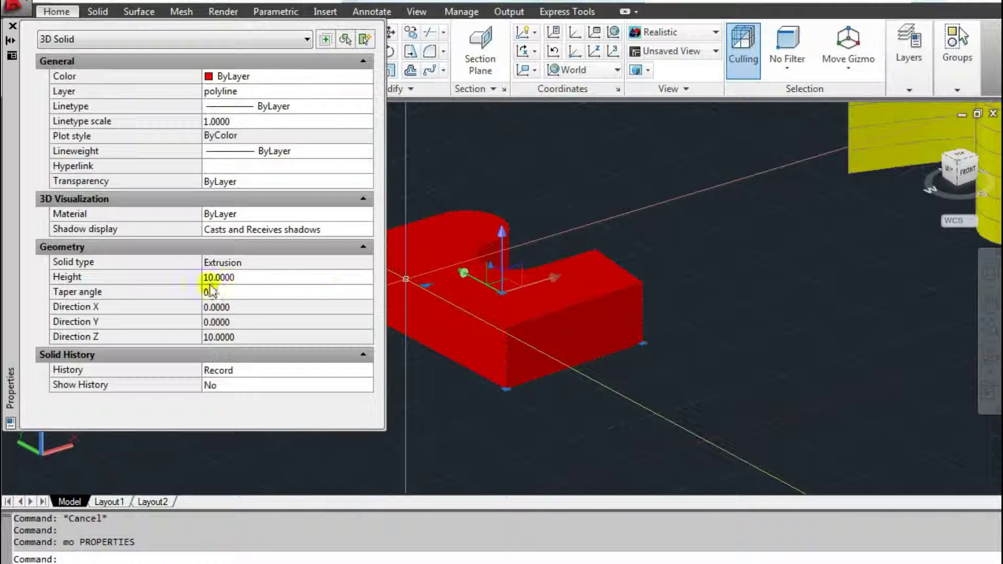
Try a Height of 20 on the red solid, undo it, and select the yellow surface.
left_click(233, 278)
type("20")
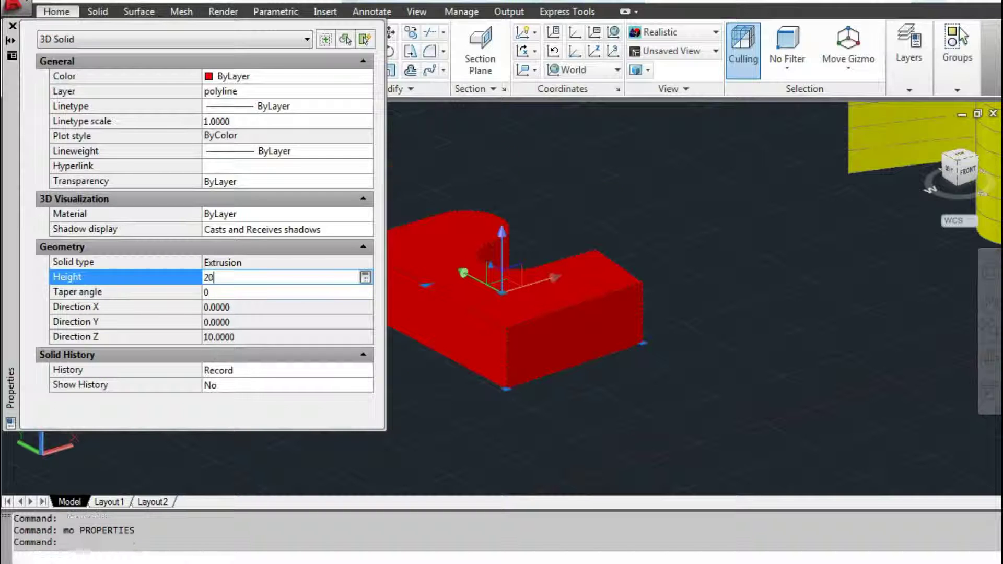
key("Return")
key("Escape")
key("Escape")
type("u")
key("Return")
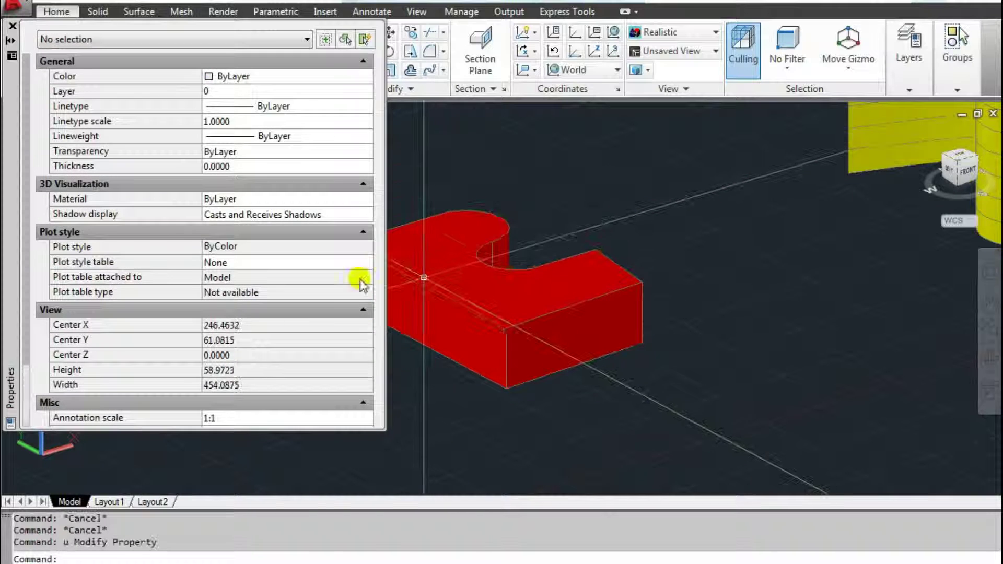
scroll(366, 277, "down", 3)
scroll(680, 214, "up", 3)
left_click(439, 236)
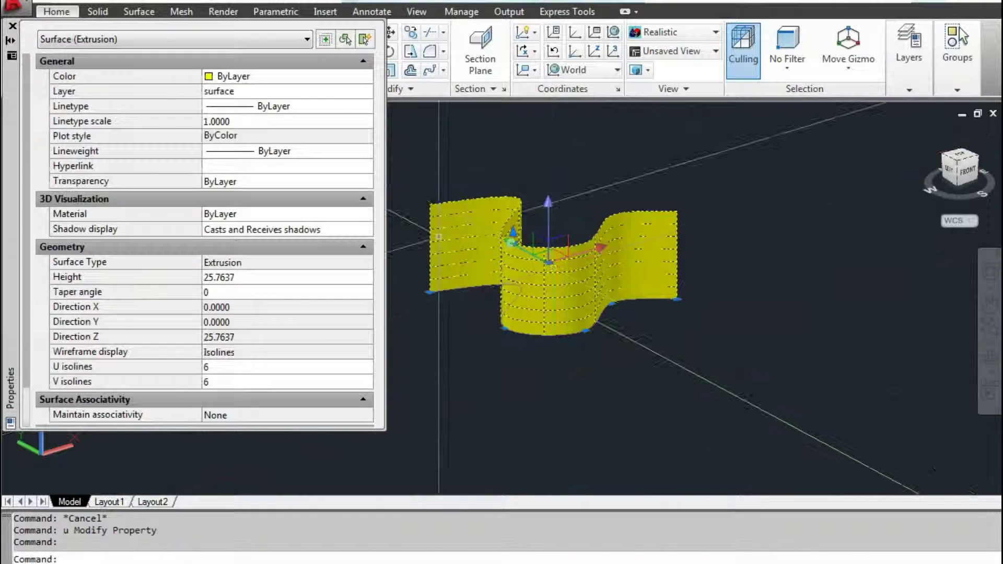
Undo the yellow surface's thickening so it is a thin sheet, and close Properties.
middle_click_drag(511, 280, 549, 289)
key("Escape")
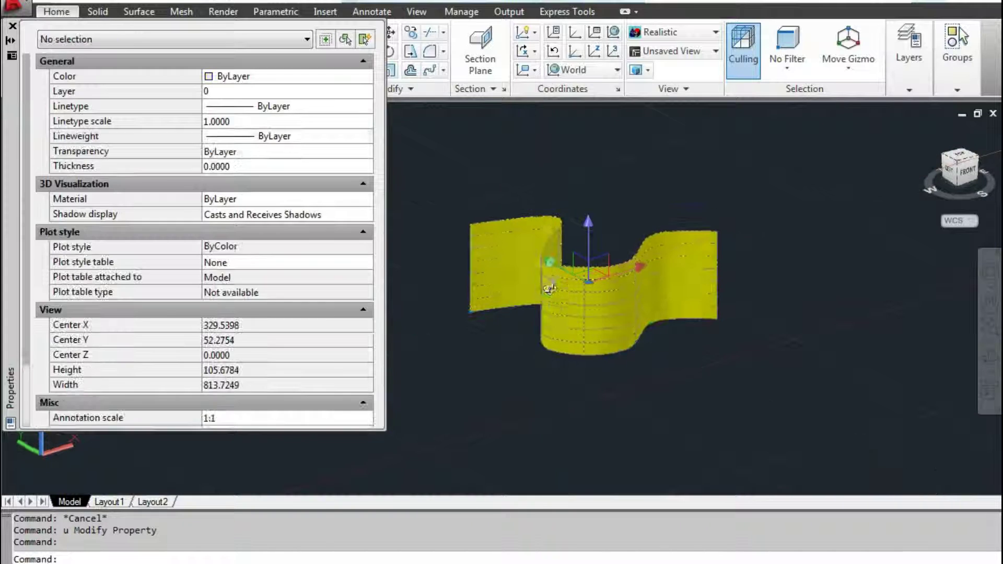
left_click(558, 299)
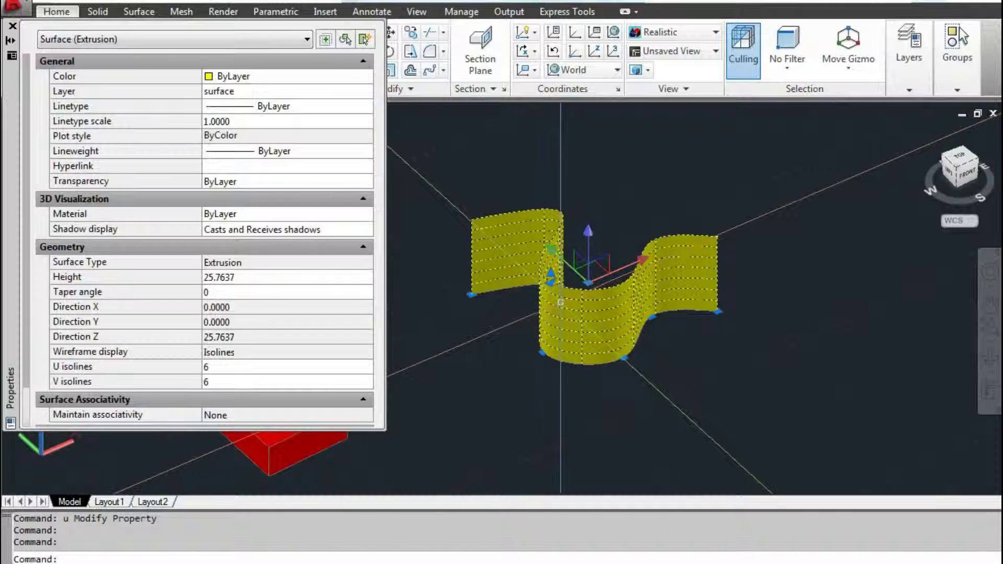
key("Escape")
key("Escape")
left_click(560, 302)
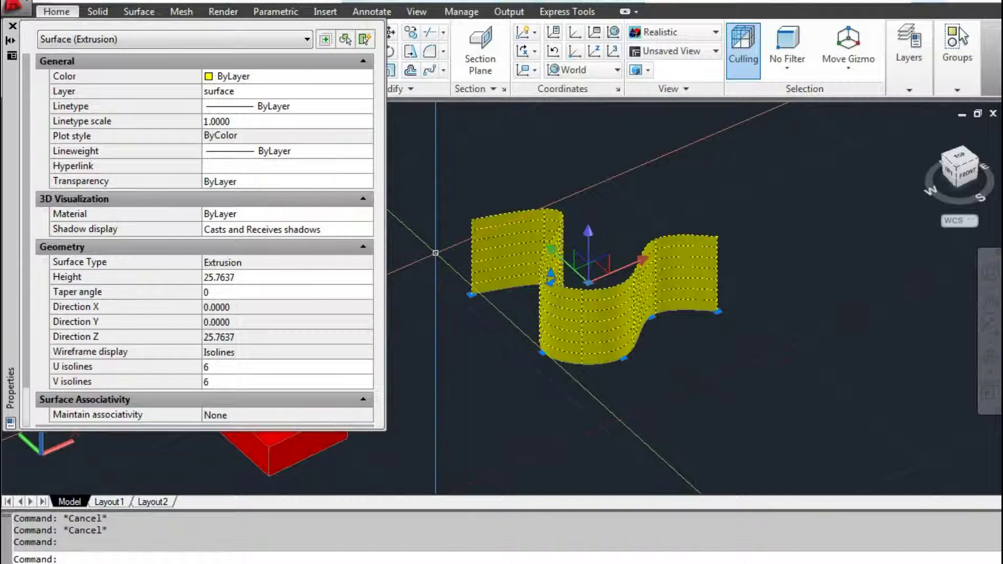
type("u")
key("Return")
key("Escape")
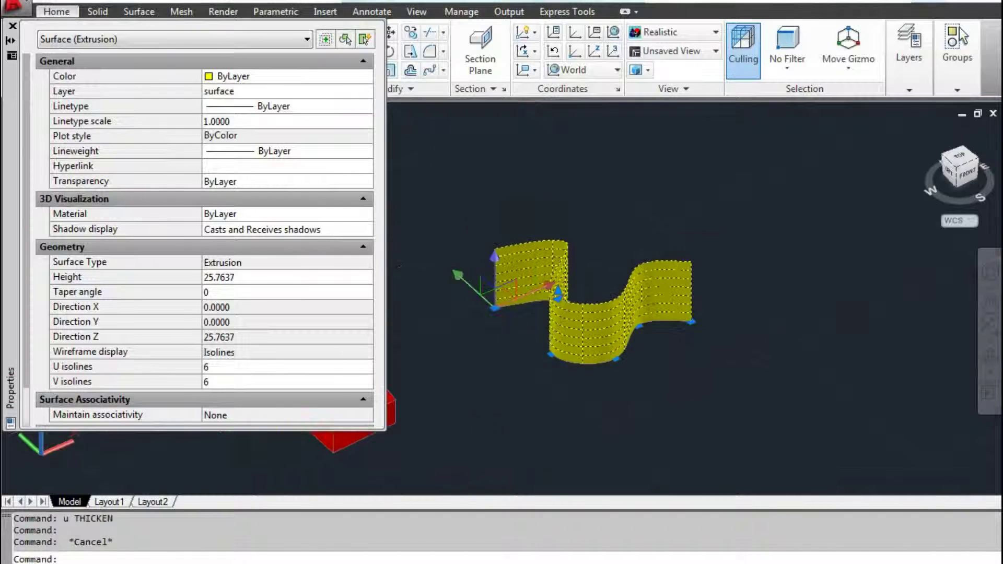
left_click(13, 26)
Recheck the surface's properties, then close the palette and clear the selection.
type("mo")
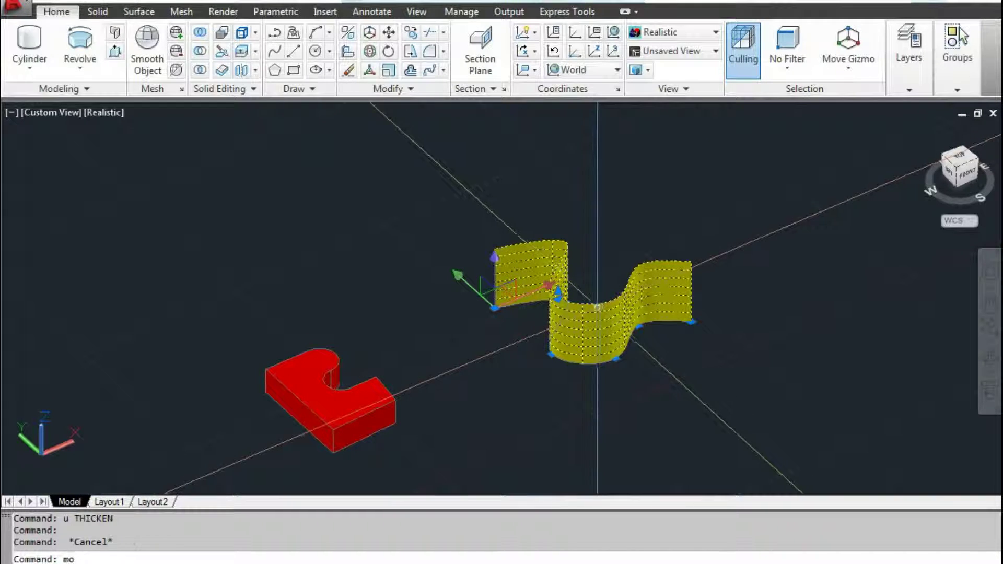
key("Return")
scroll(595, 313, "up", 5)
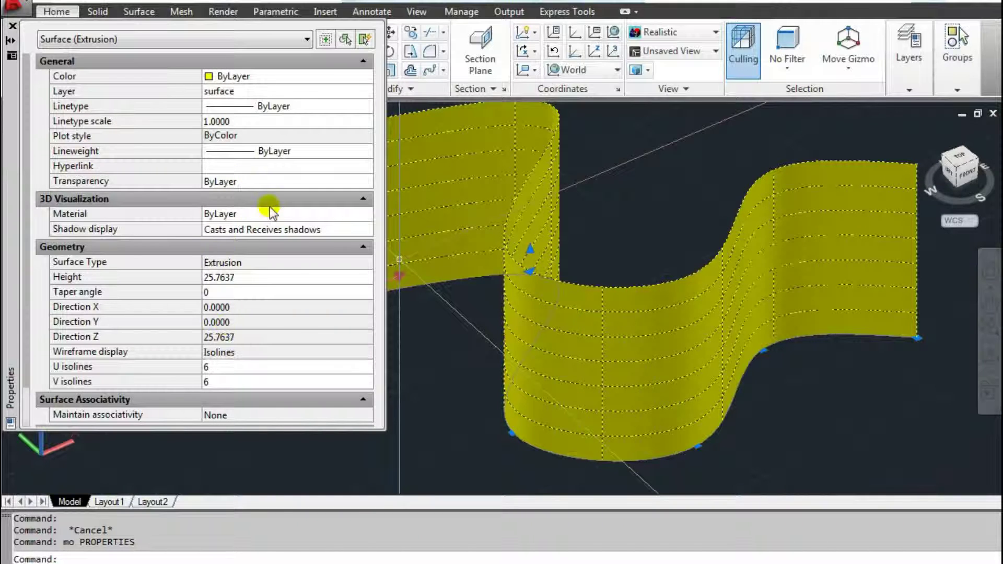
left_click(12, 25)
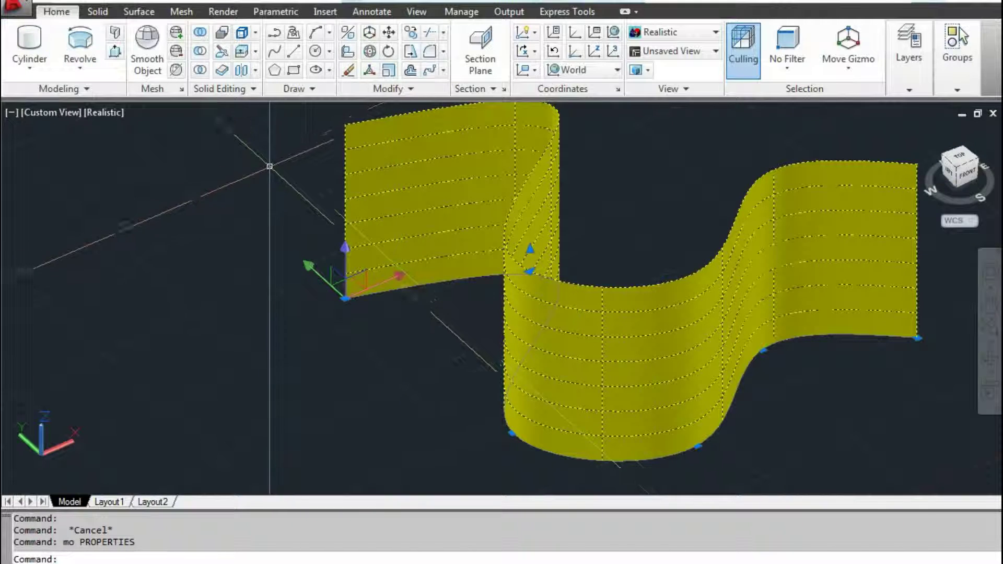
key("Escape")
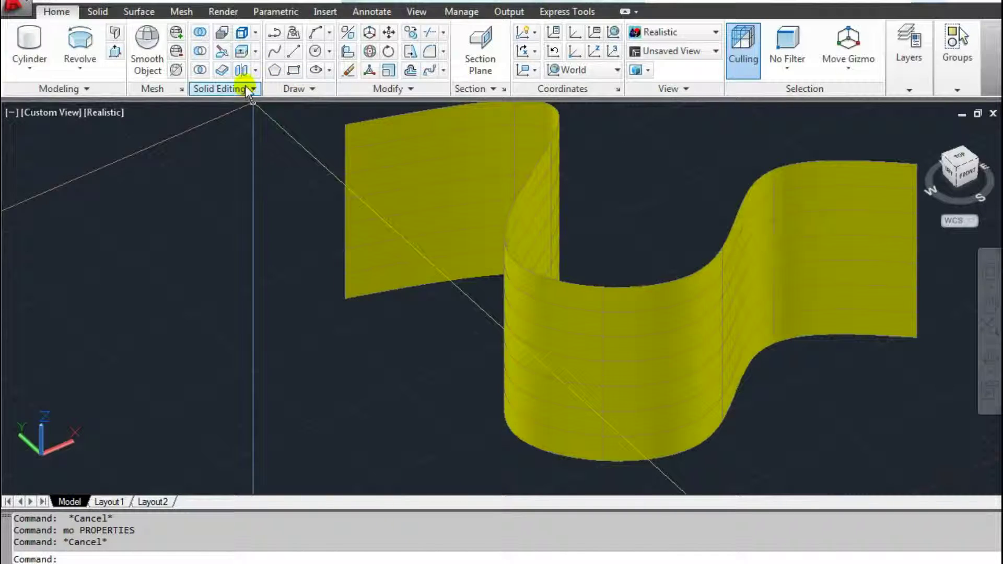
left_click(249, 53)
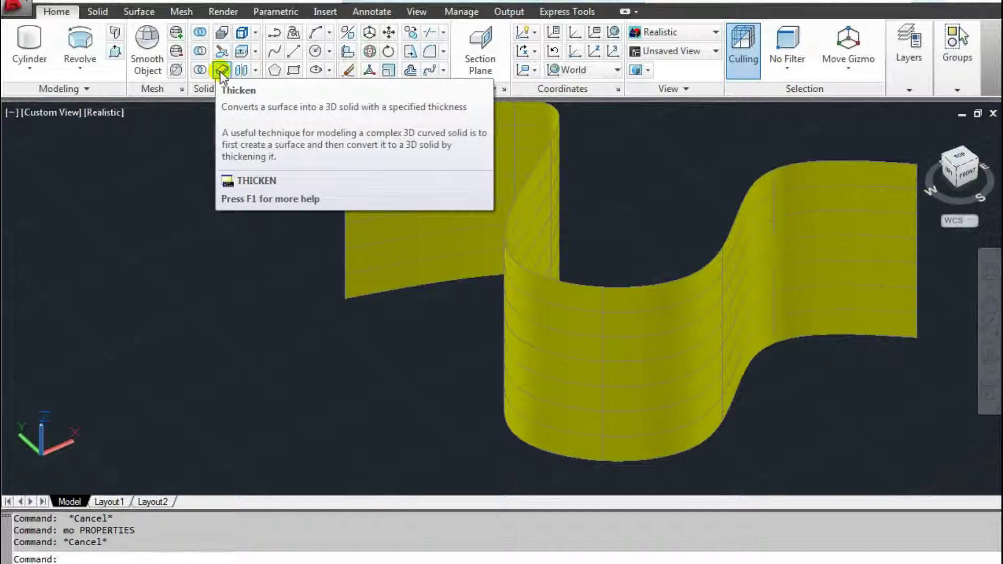
Thicken the yellow S-curved surface into a solid wall 5 units thick.
left_click(221, 73)
scroll(235, 131, "down", 2)
left_click(425, 247)
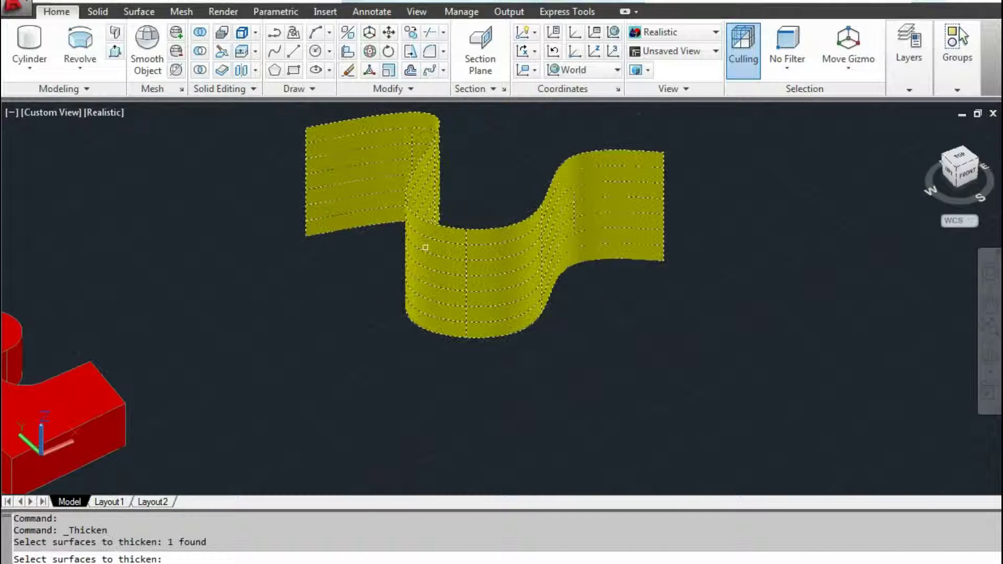
key("Return")
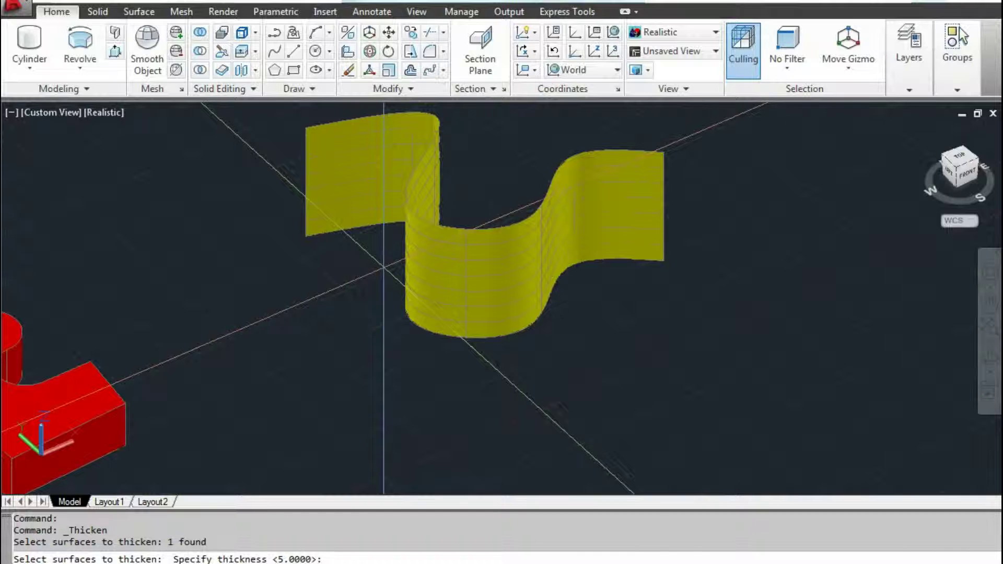
type("5")
key("Return")
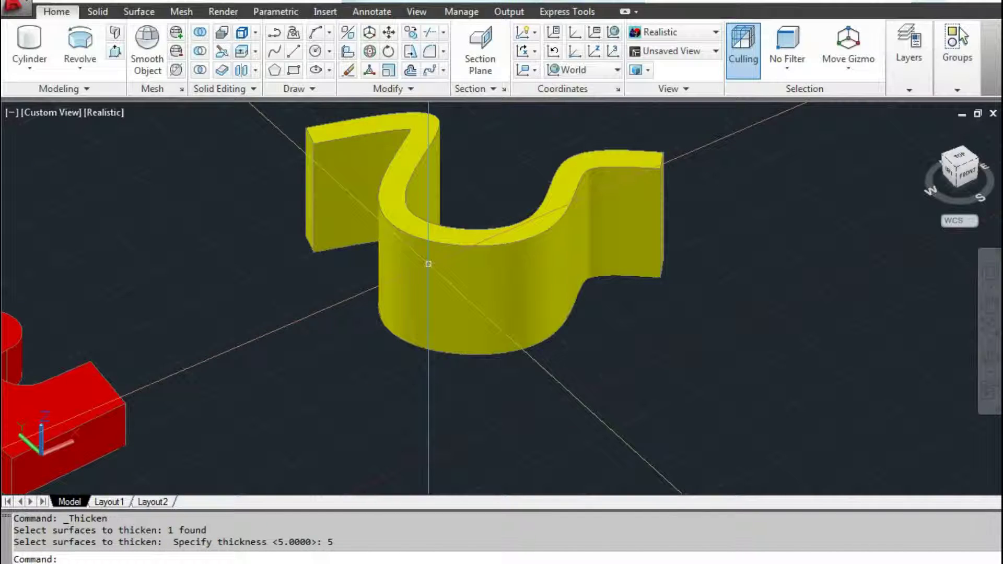
key("Return")
key("Escape")
Select the new yellow solid and review its properties.
left_click(429, 251)
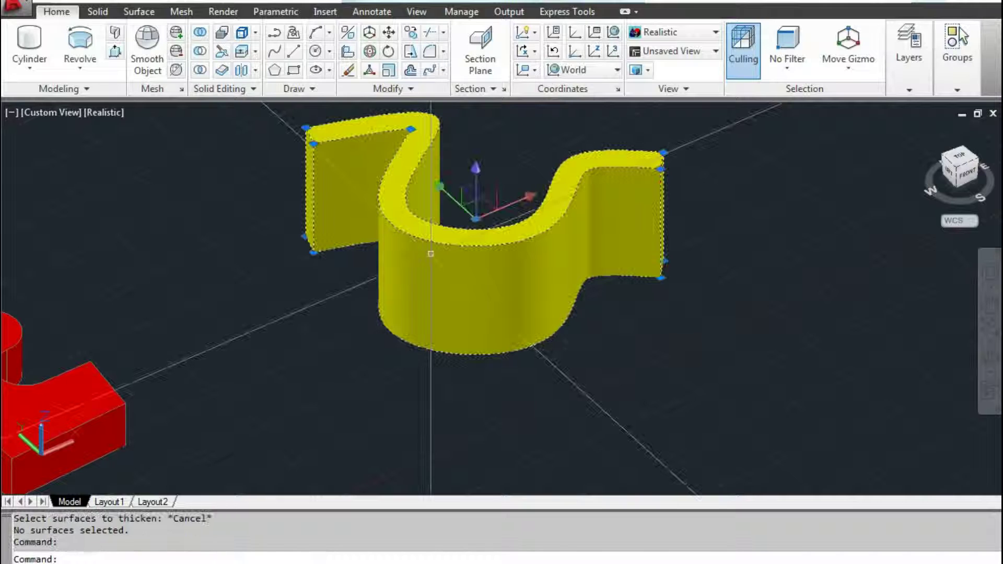
type("mo")
key("Return")
scroll(591, 277, "up", 1)
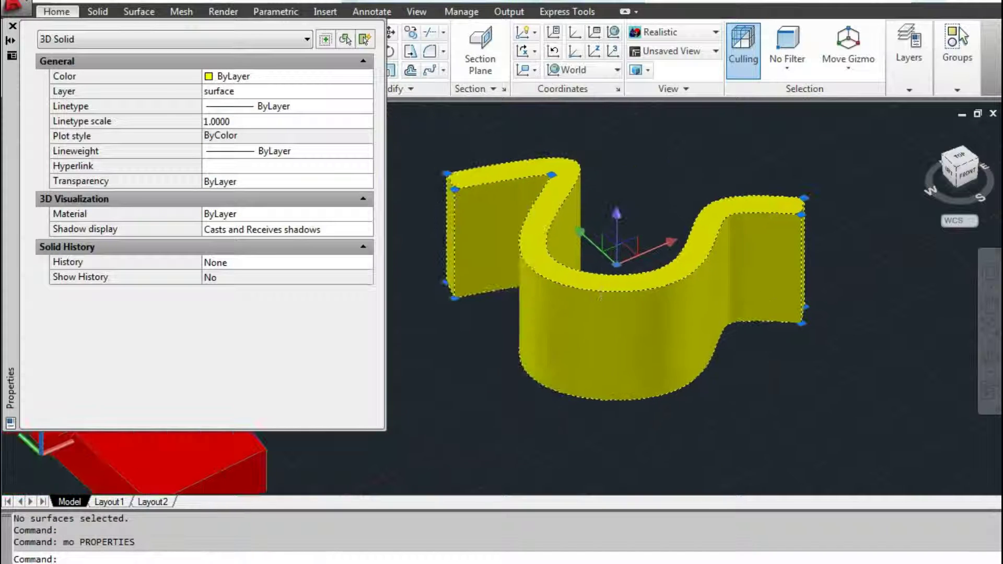
scroll(591, 277, "up", 2)
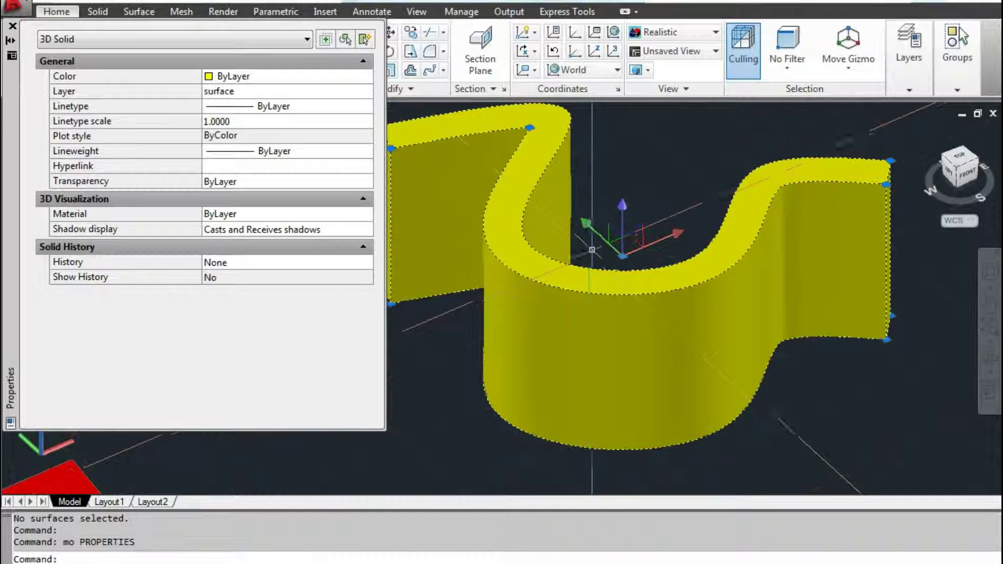
scroll(583, 253, "down", 2)
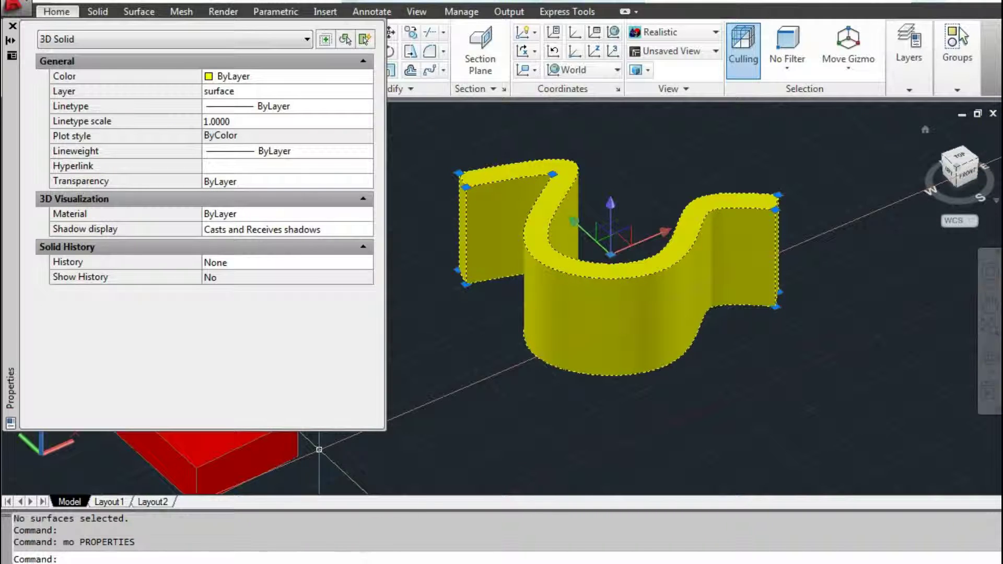
left_click(329, 559)
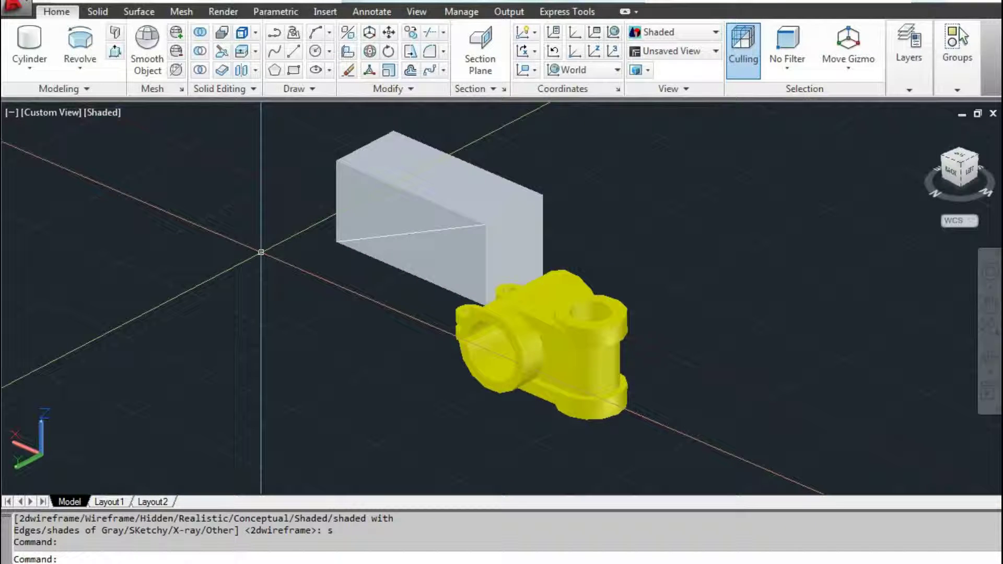
Orbit around the grey box and yellow bracket, then start the Slice command.
mouse_move(300, 264)
middle_mouse_down("shift")
mouse_move(399, 278)
mouse_move(329, 233)
mouse_move(383, 237)
mouse_move(320, 265)
mouse_move(517, 298)
middle_mouse_up("shift")
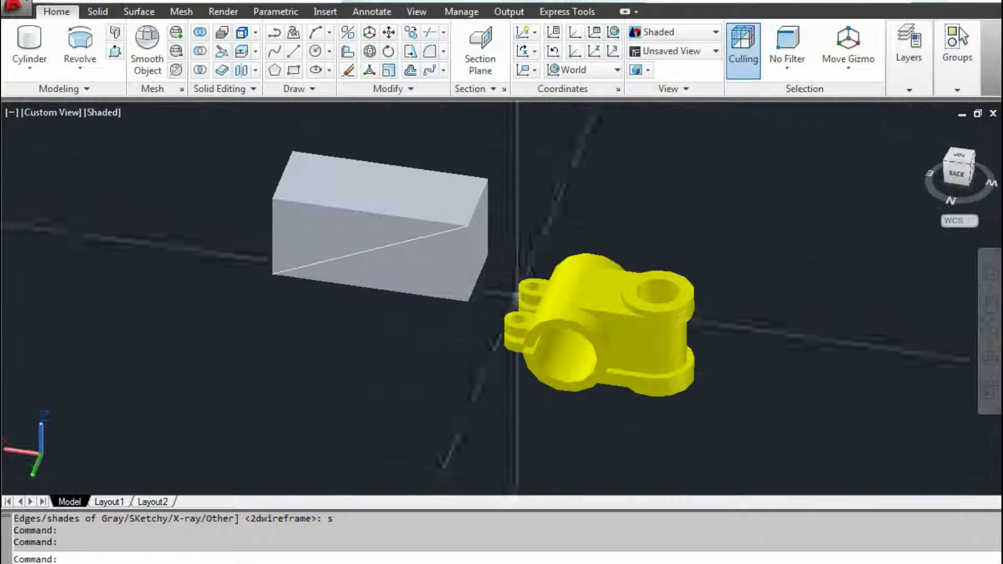
scroll(517, 298, "up", 3)
mouse_move(598, 313)
middle_mouse_down("shift")
mouse_move(553, 291)
mouse_move(609, 309)
mouse_move(484, 304)
mouse_move(548, 302)
mouse_move(685, 251)
middle_mouse_up("shift")
scroll(609, 309, "down", 3)
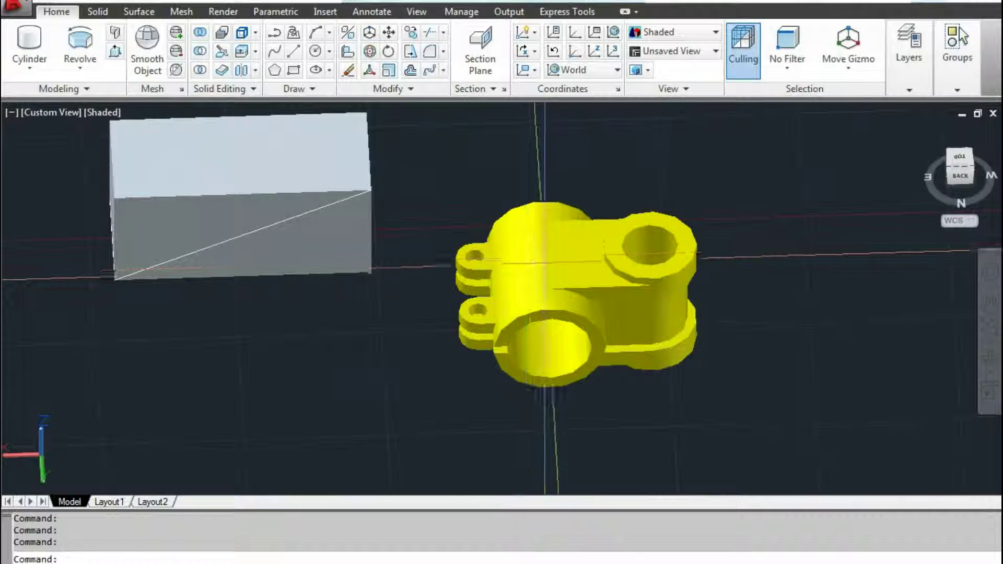
mouse_move(544, 256)
middle_mouse_down("shift")
mouse_move(359, 269)
mouse_move(454, 251)
mouse_move(442, 270)
middle_mouse_up("shift")
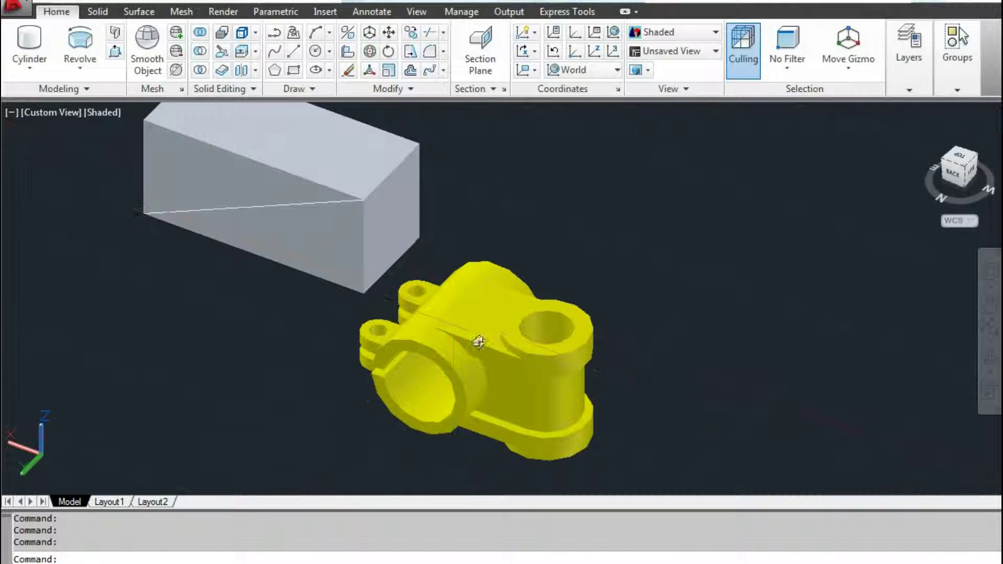
middle_click_drag(478, 342, 471, 314, "shift")
left_click(87, 69)
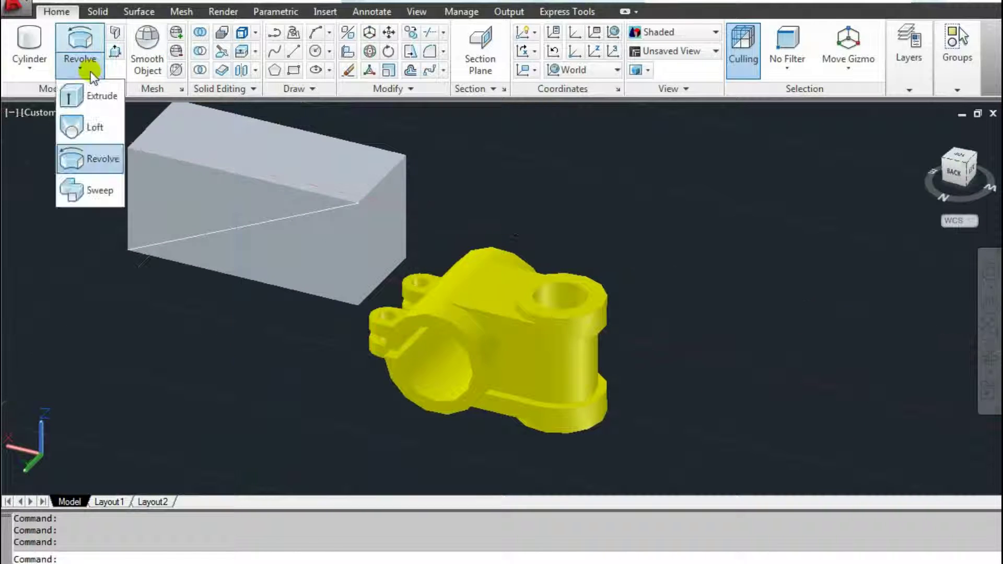
left_click(119, 68)
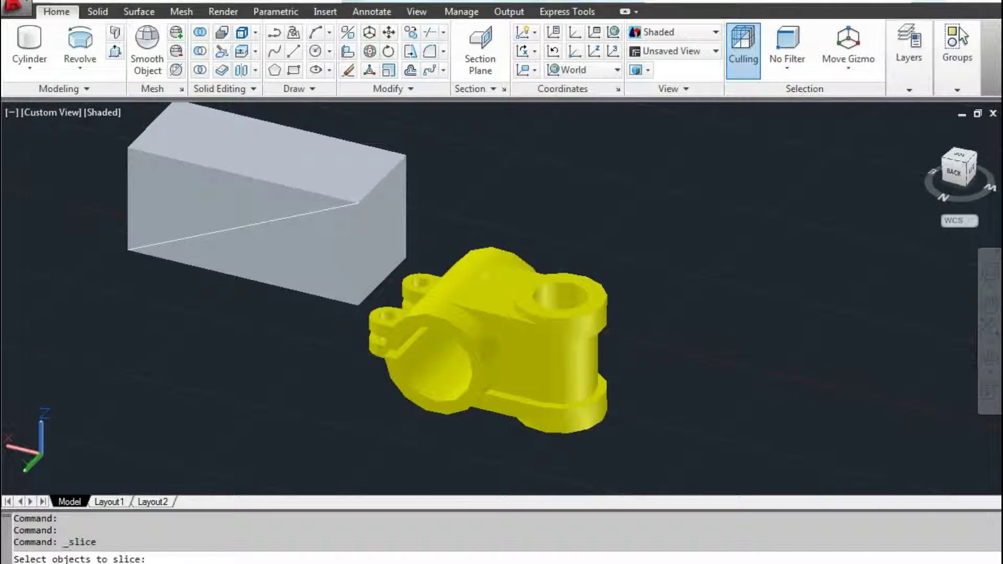
Select the yellow part for slicing and orbit to view the right boss.
scroll(531, 319, "up", 2)
scroll(531, 319, "up", 1)
left_click(527, 316)
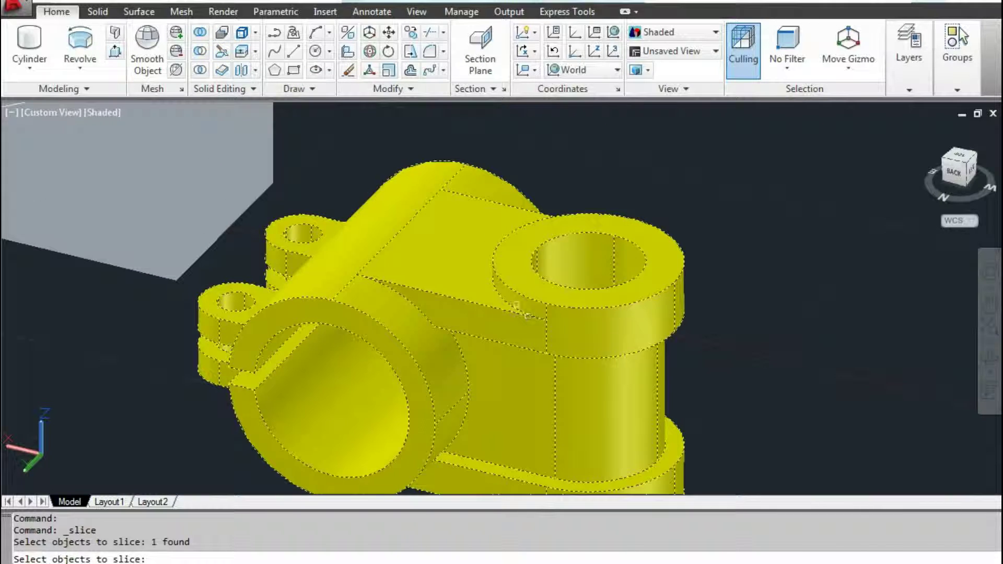
scroll(471, 290, "down", 3)
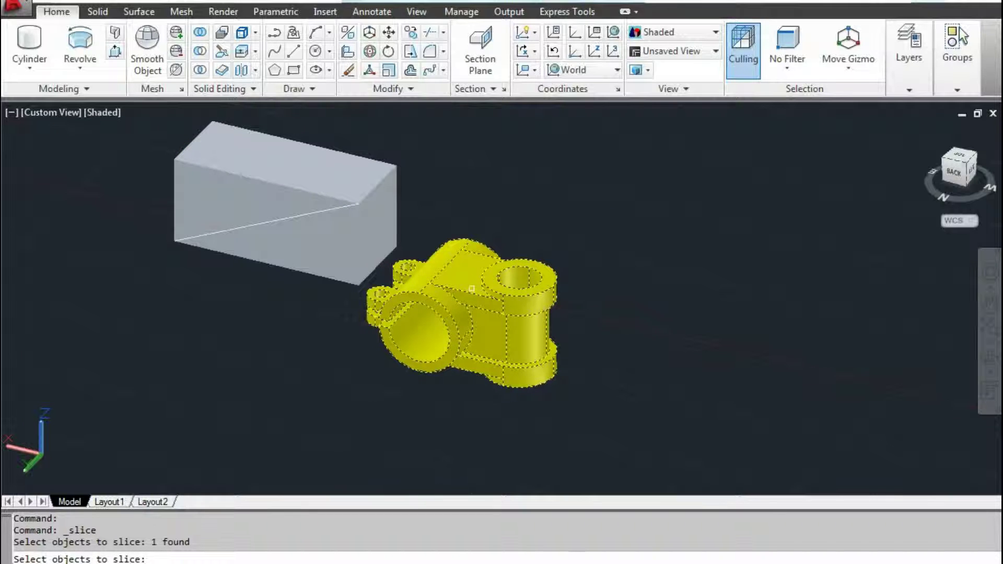
key("Return")
scroll(471, 288, "up", 2)
mouse_move(472, 288)
middle_mouse_down("shift")
mouse_move(503, 298)
mouse_move(527, 271)
middle_mouse_up("shift")
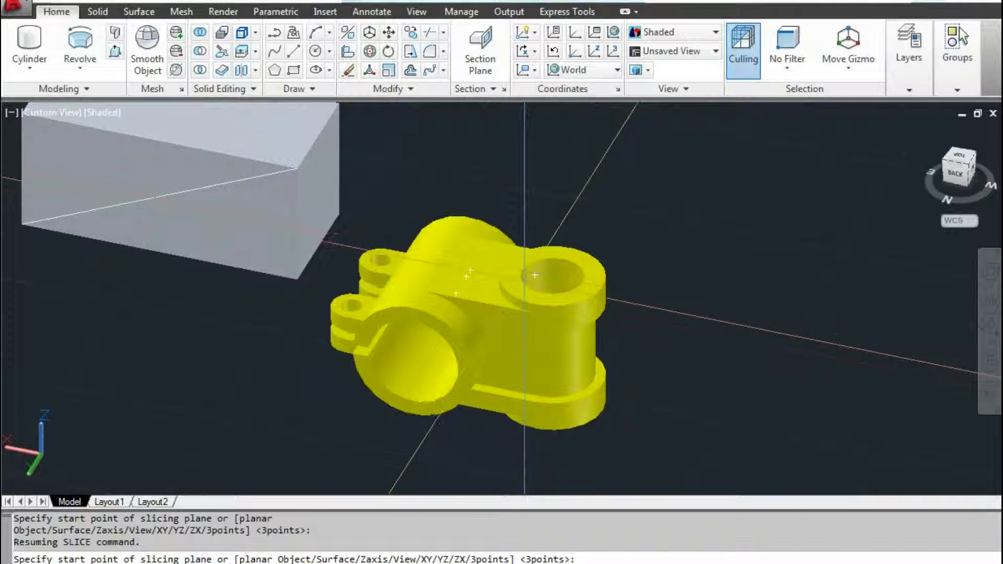
middle_click_drag(456, 294, 446, 293, "shift")
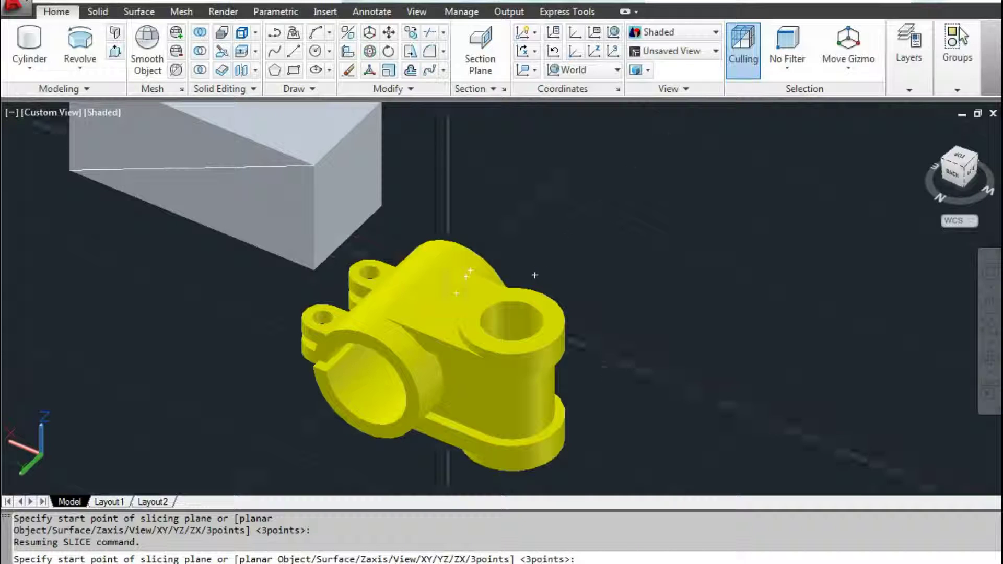
scroll(486, 335, "up", 2)
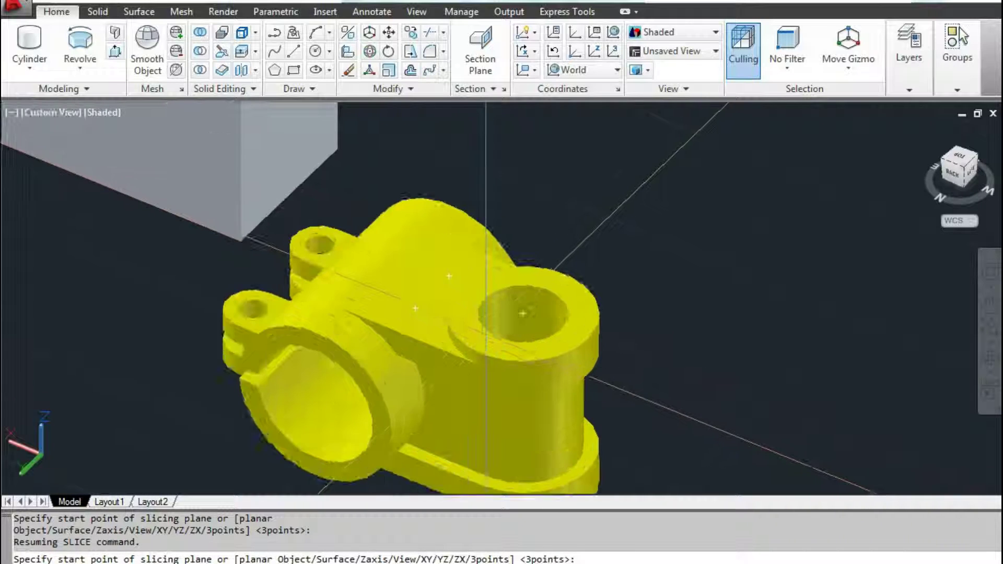
mouse_move(523, 313)
middle_mouse_down("shift")
mouse_move(534, 347)
mouse_move(509, 359)
mouse_move(523, 314)
middle_mouse_up("shift")
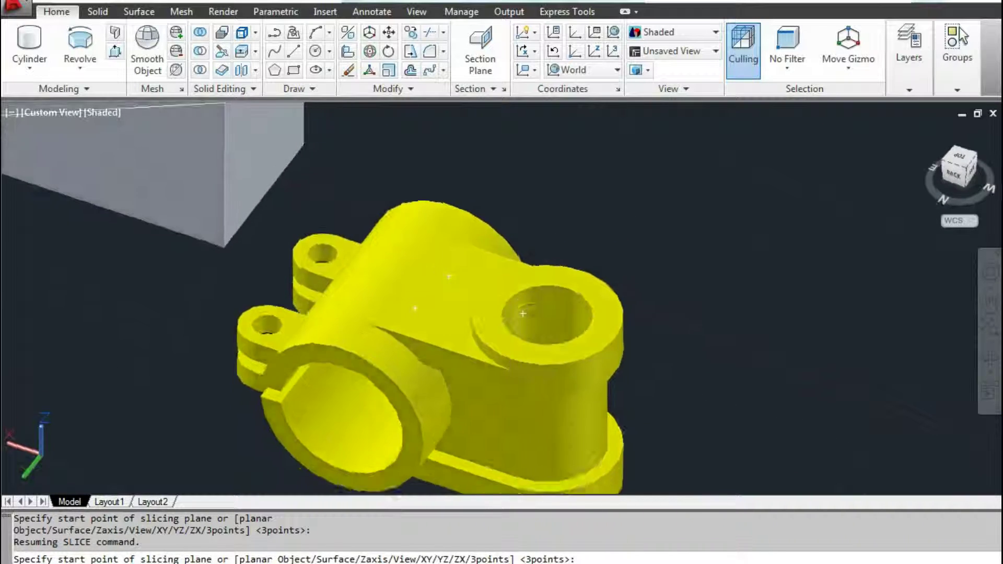
scroll(523, 314, "up", 3)
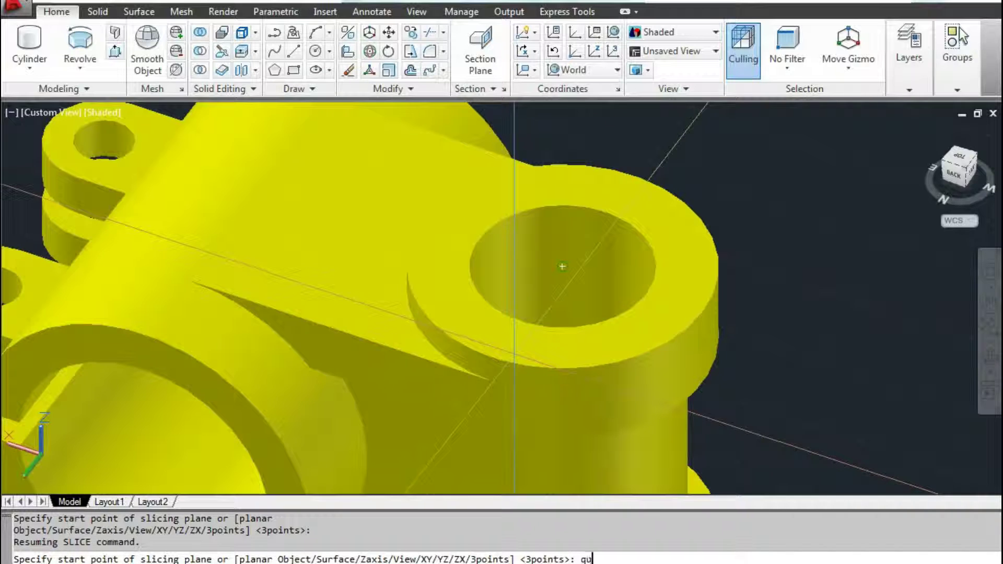
Snap the first slice point to a quadrant on the boss rim.
right_click(505, 336, "shift")
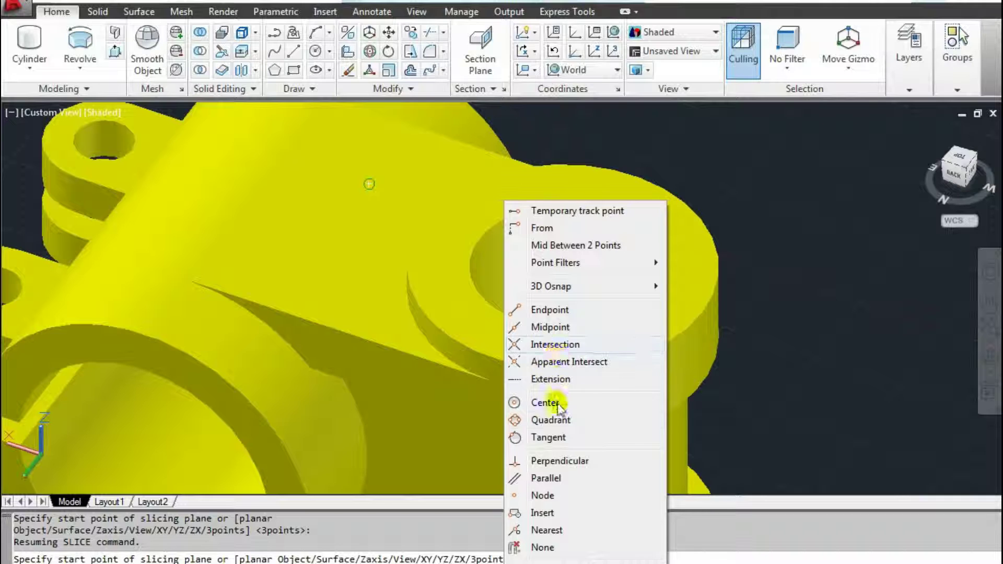
left_click(553, 420)
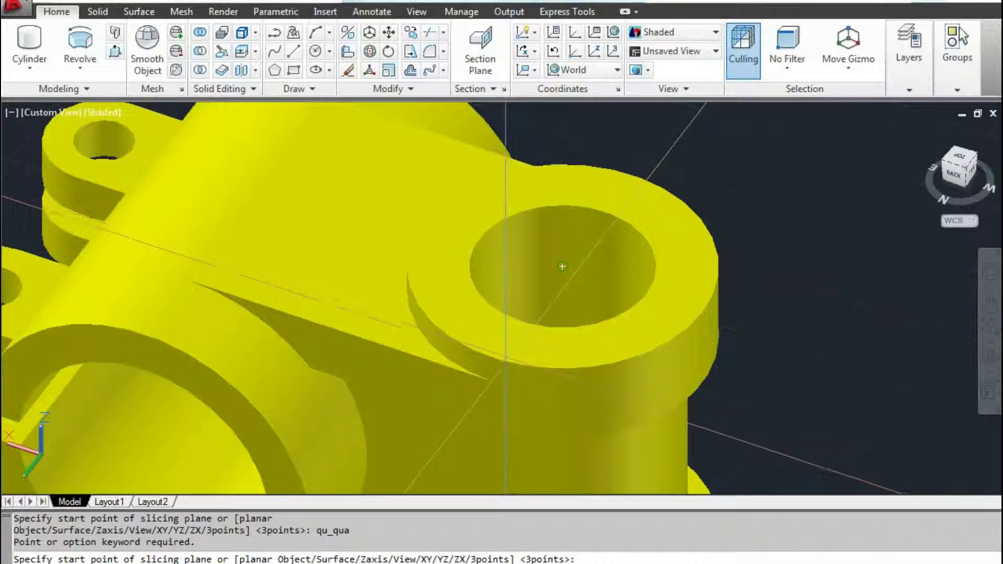
right_click(500, 342, "shift")
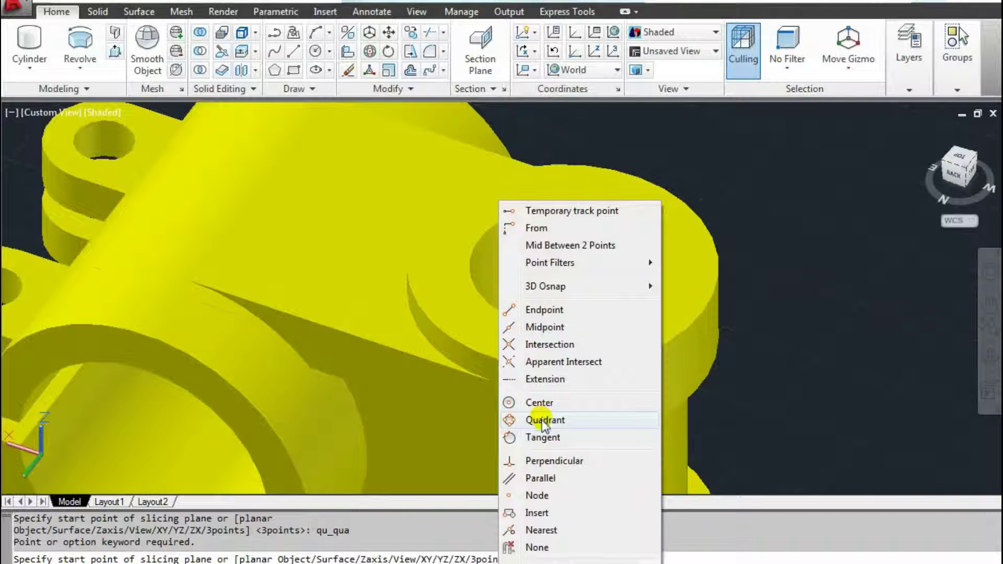
left_click(542, 421)
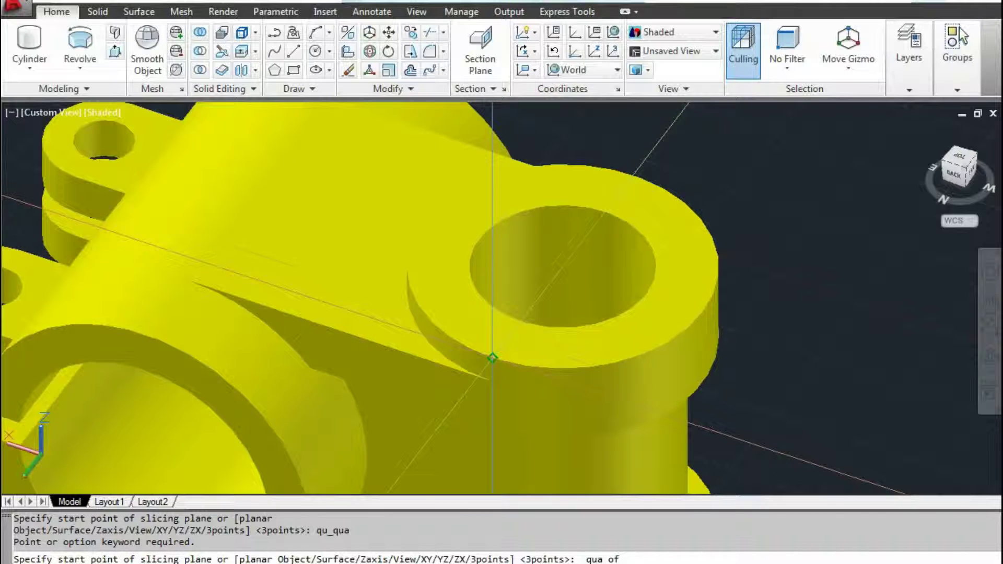
scroll(492, 359, "down", 4)
scroll(488, 312, "down", 1)
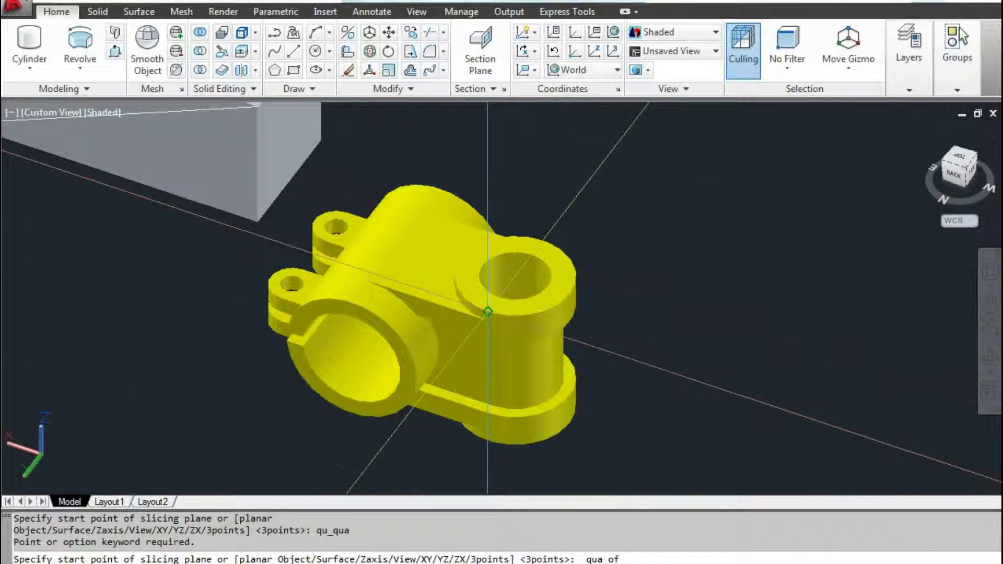
left_click(487, 312)
Snap the second slice point to another rim quadrant and keep both halves.
scroll(487, 312, "up", 2)
scroll(488, 312, "up", 1)
right_click(556, 314, "shift")
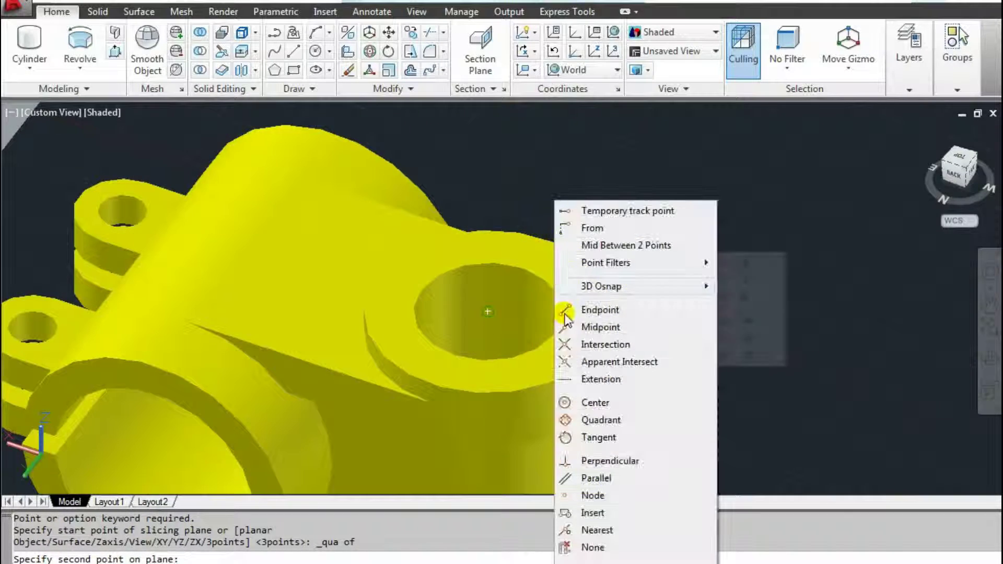
left_click(588, 420)
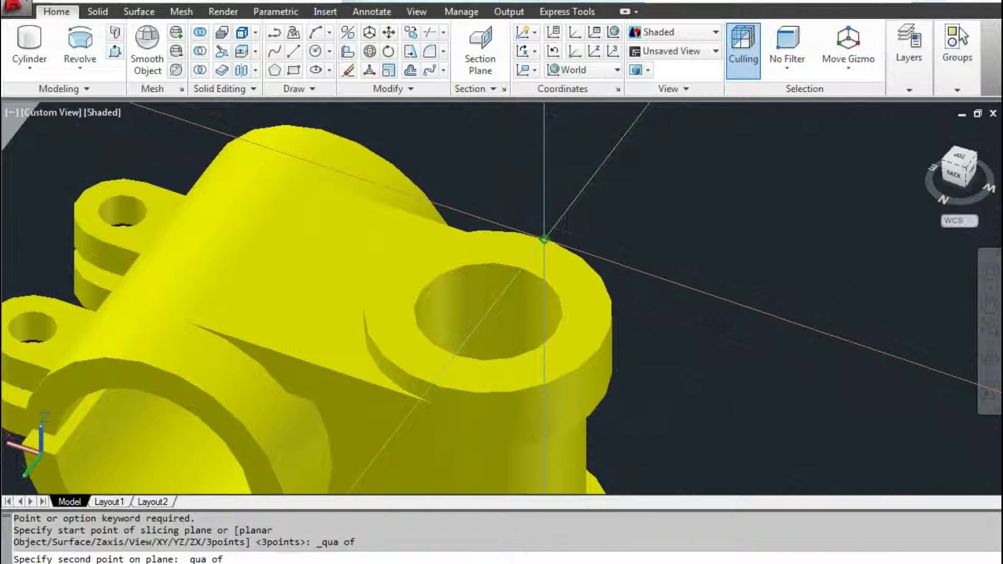
left_click(543, 239)
scroll(546, 251, "down", 1)
scroll(516, 276, "down", 2)
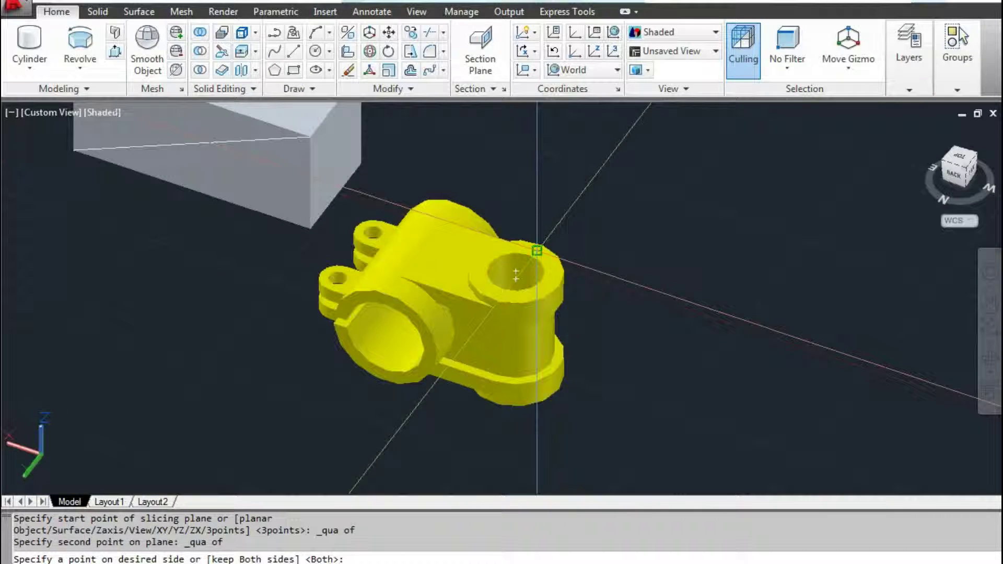
left_click(537, 255)
Erase the right half to check the cut, then undo to restore it.
left_click(520, 298)
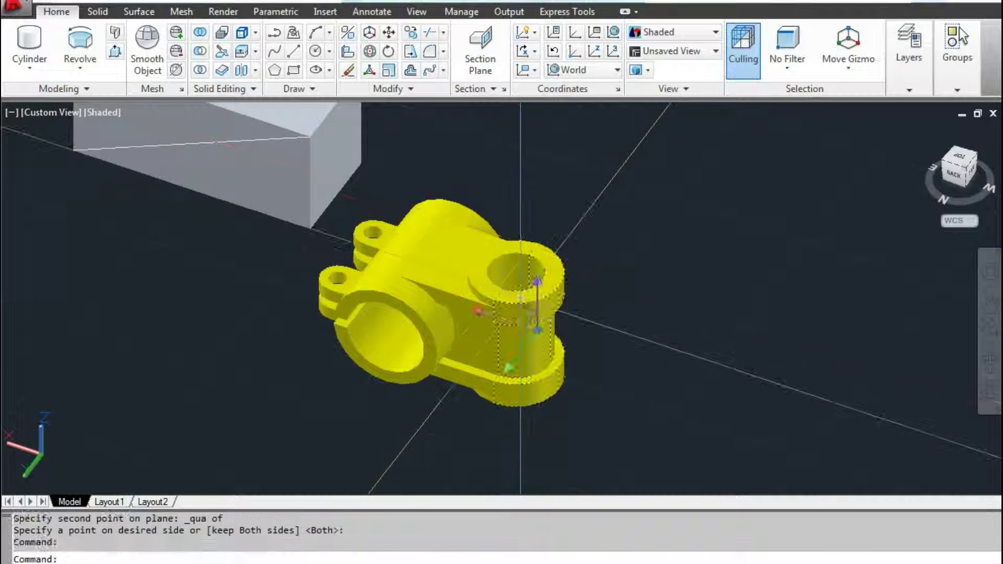
scroll(520, 299, "up", 2)
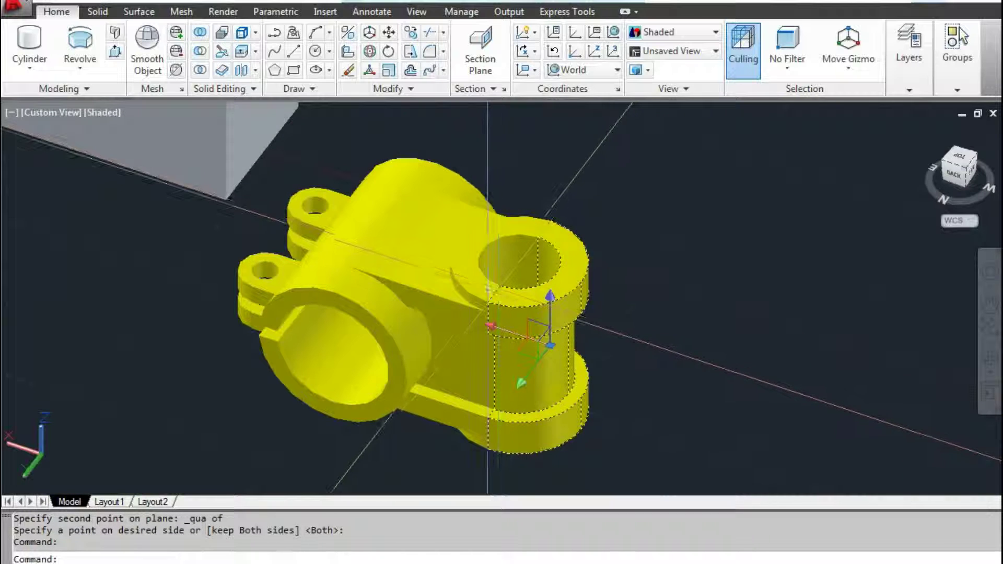
middle_click_drag(487, 292, 530, 294)
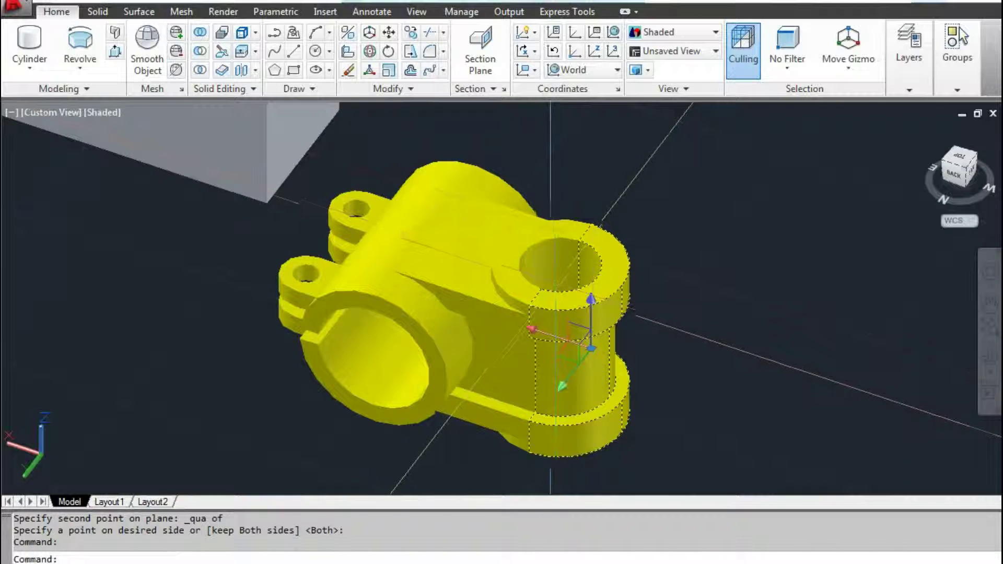
type("e")
key("Return")
mouse_move(550, 288)
middle_mouse_down("shift")
mouse_move(460, 242)
mouse_move(557, 276)
middle_mouse_up("shift")
middle_click_drag(547, 285, 546, 284, "shift")
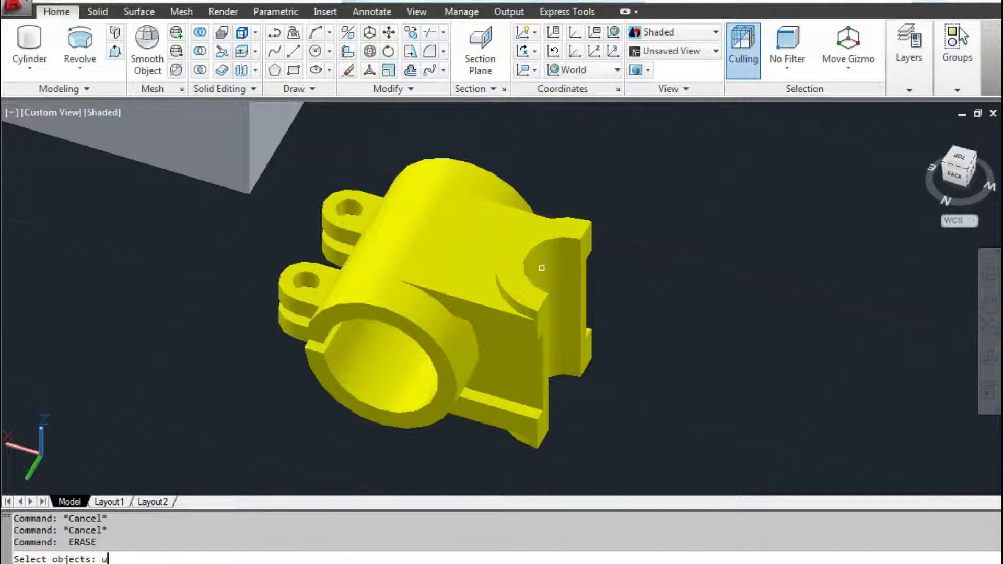
key("ctrl+z")
key("ctrl+z")
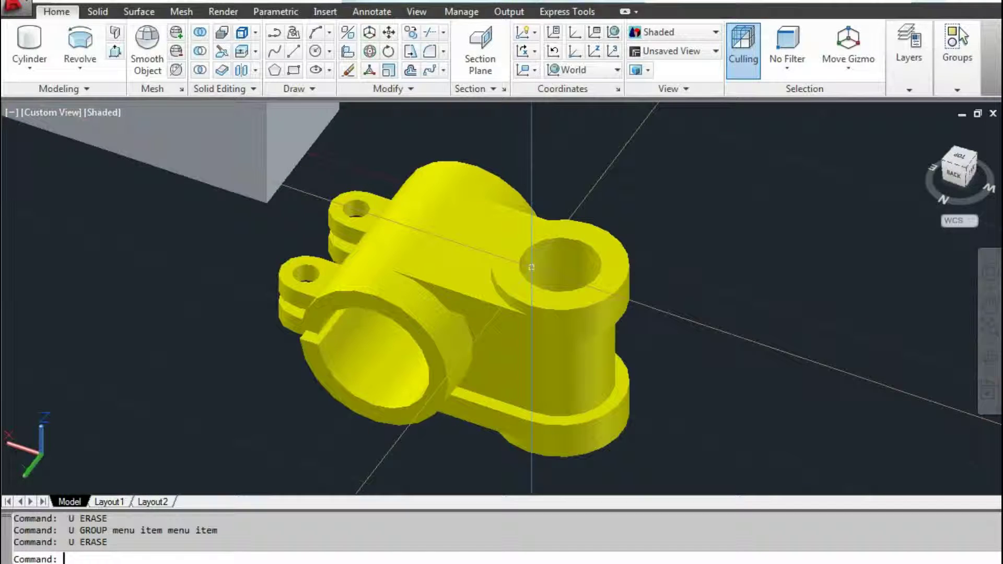
mouse_move(524, 270)
middle_mouse_down("shift")
mouse_move(594, 280)
mouse_move(578, 302)
mouse_move(95, 180)
middle_mouse_up("shift")
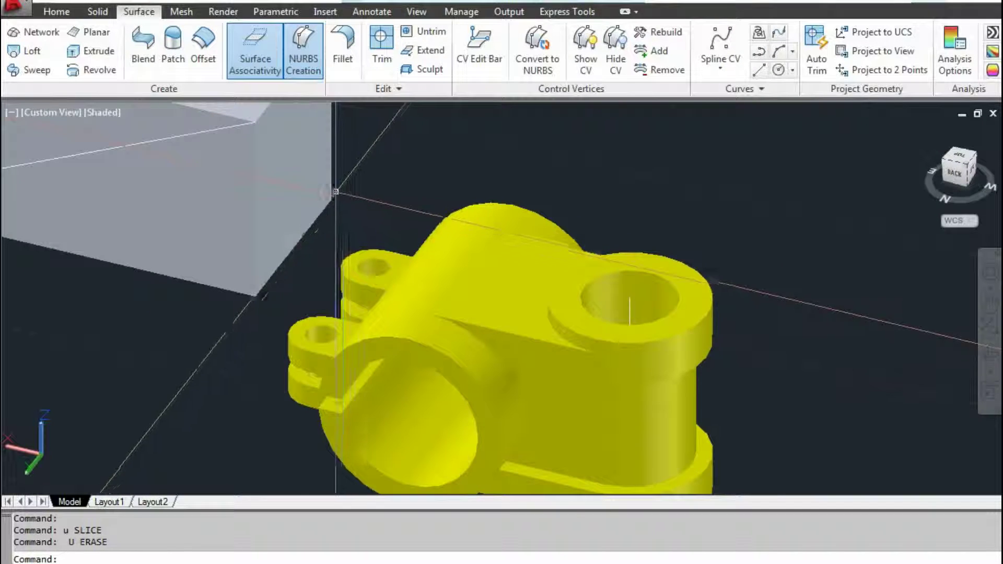
Return to the general modelling tools and start slicing the yellow part.
scroll(348, 229, "down", 5)
scroll(347, 228, "up", 1)
scroll(348, 228, "up", 3)
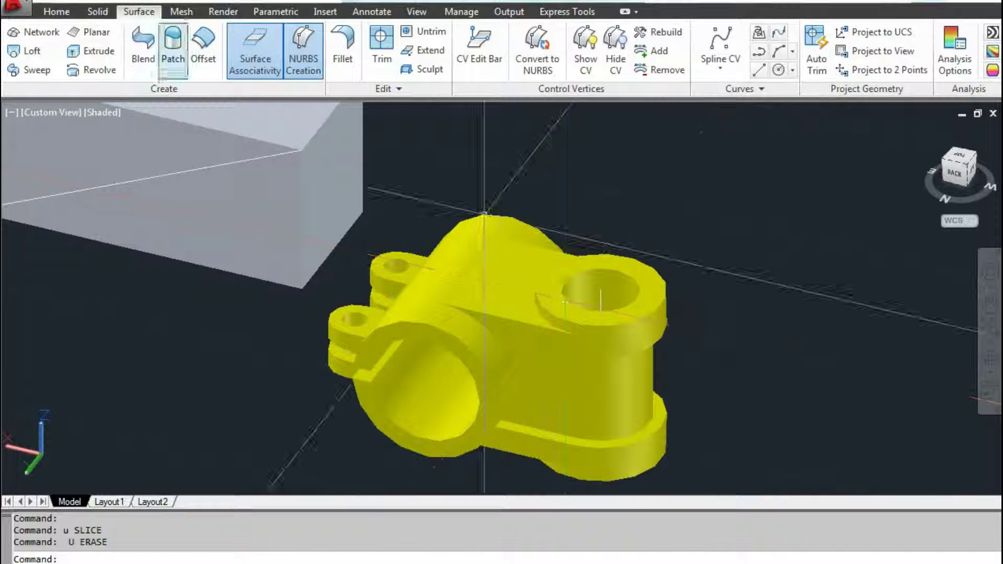
left_click(57, 12)
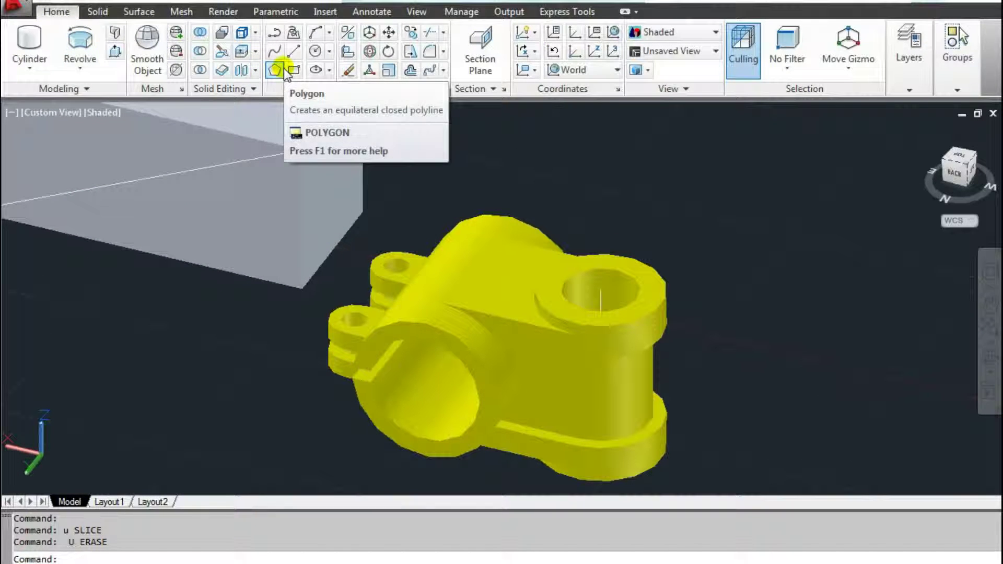
type("slice")
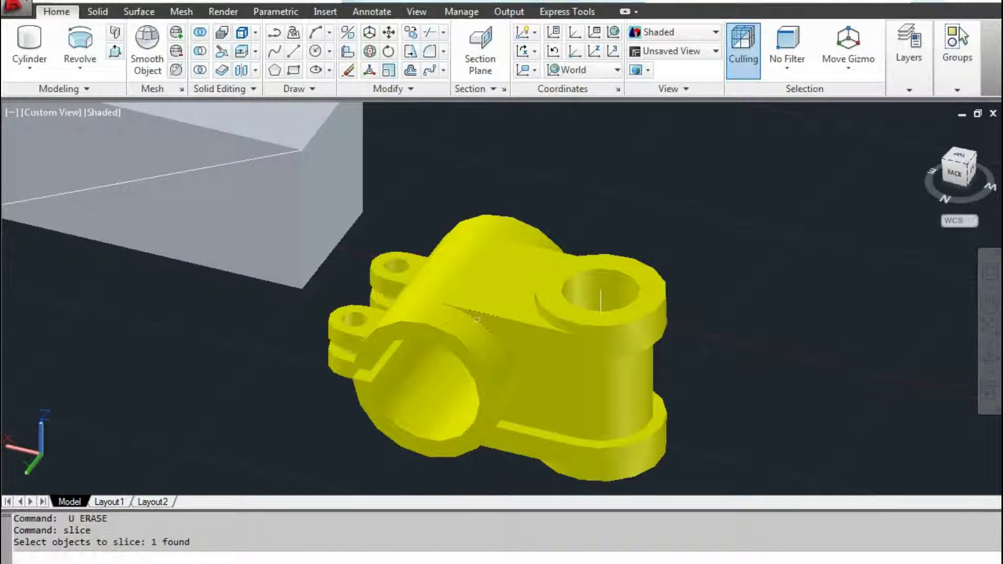
scroll(466, 269, "down", 2)
scroll(522, 273, "up", 5)
key("Return")
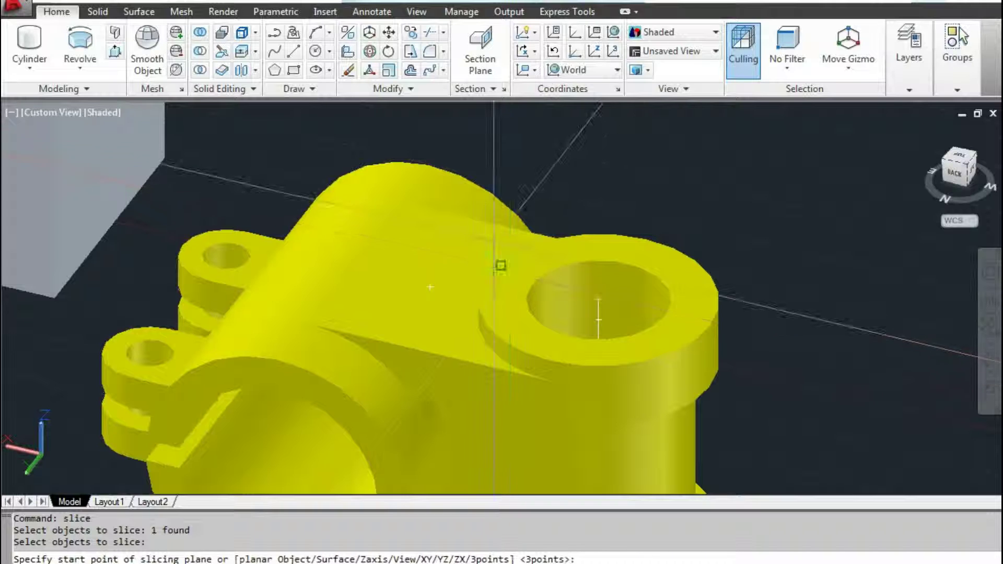
Set the first slice point at the hole centre.
mouse_move(573, 291)
middle_mouse_down()
mouse_move(479, 247)
mouse_move(522, 258)
middle_mouse_up()
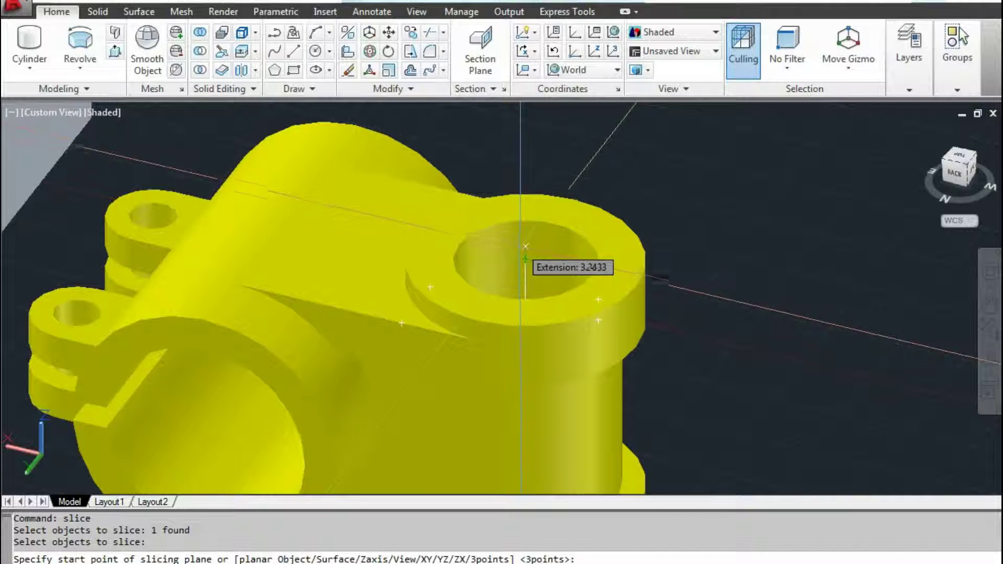
scroll(526, 259, "up", 1)
scroll(526, 259, "up", 2)
left_click(525, 260)
scroll(526, 259, "down", 3)
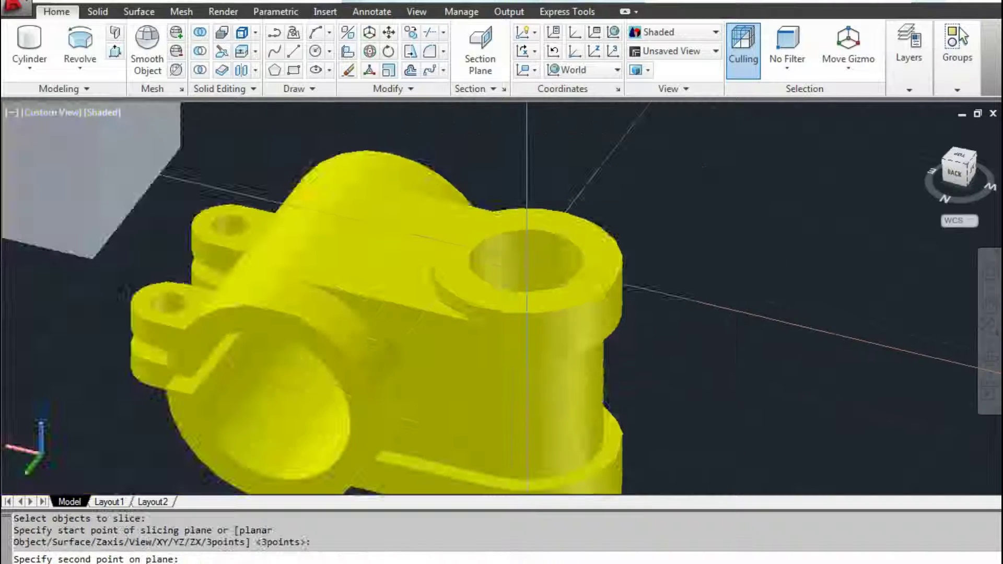
scroll(616, 269, "up", 2)
scroll(613, 269, "up", 1)
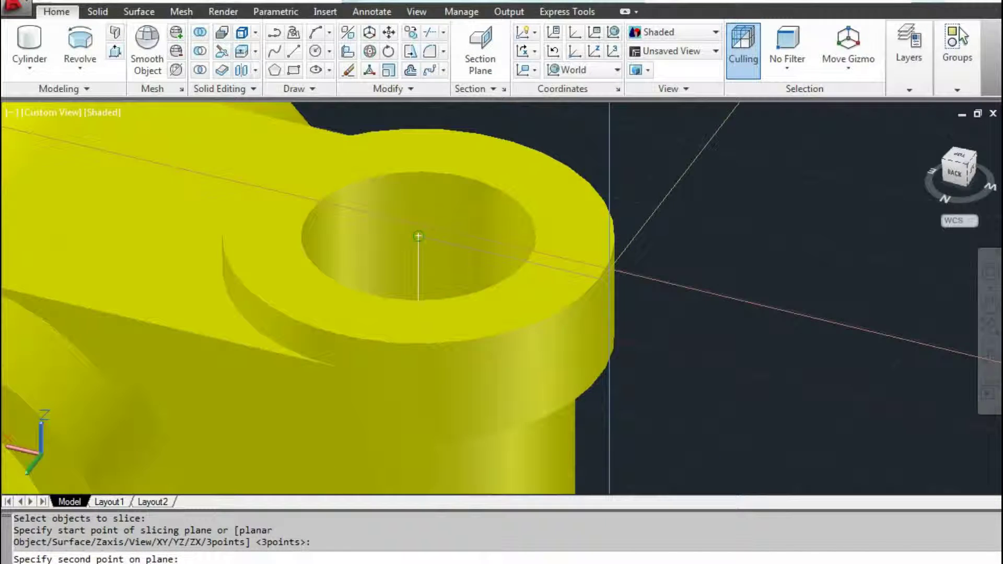
Snap the second point to a rim quadrant and keep both halves.
right_click(612, 269, "shift")
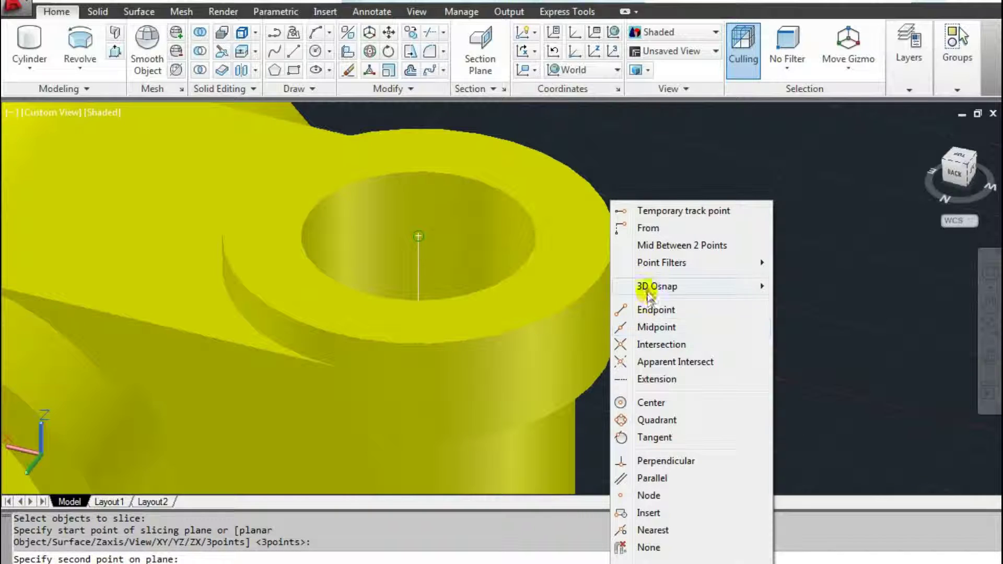
left_click(657, 421)
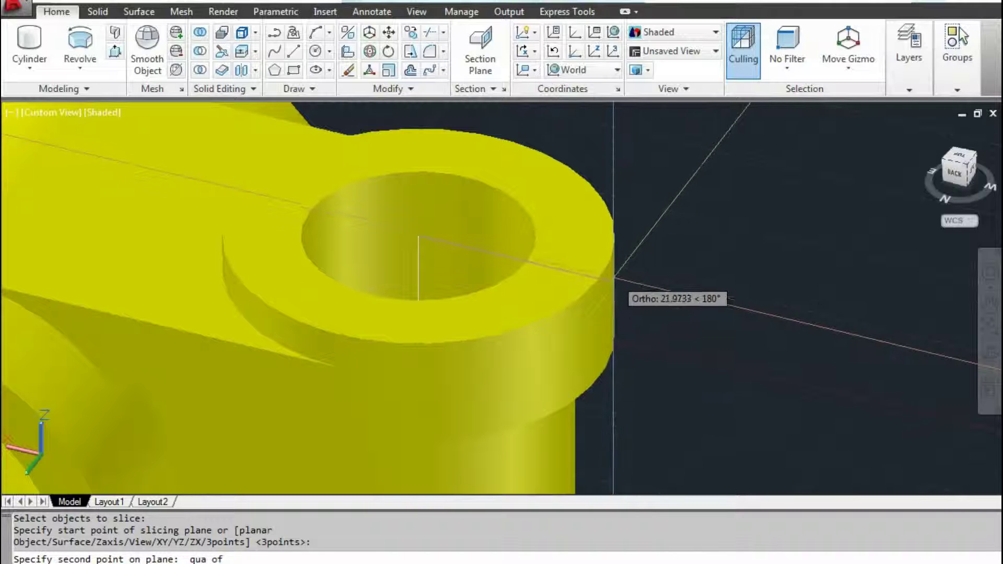
left_click(599, 279)
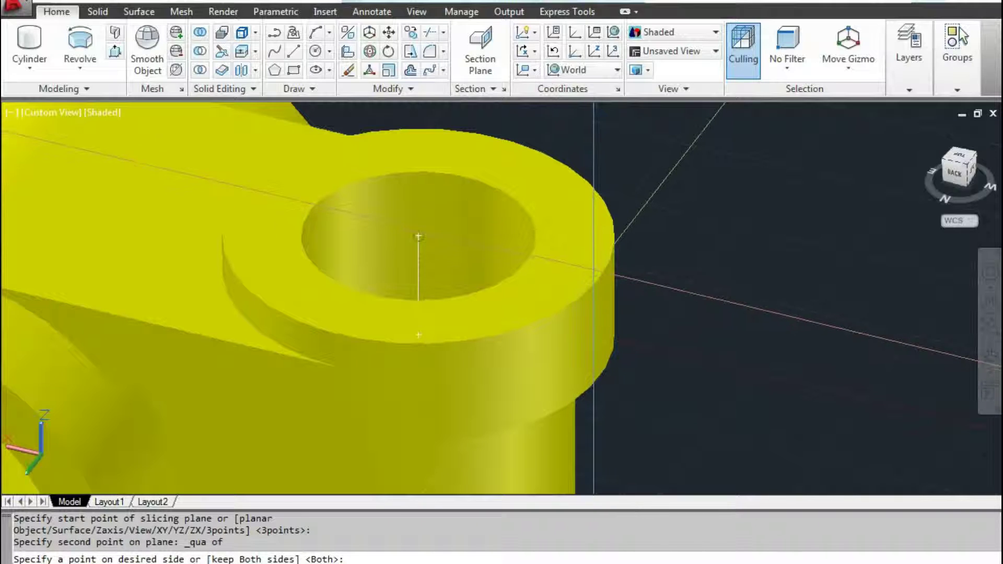
scroll(594, 271, "down", 2)
key("Return")
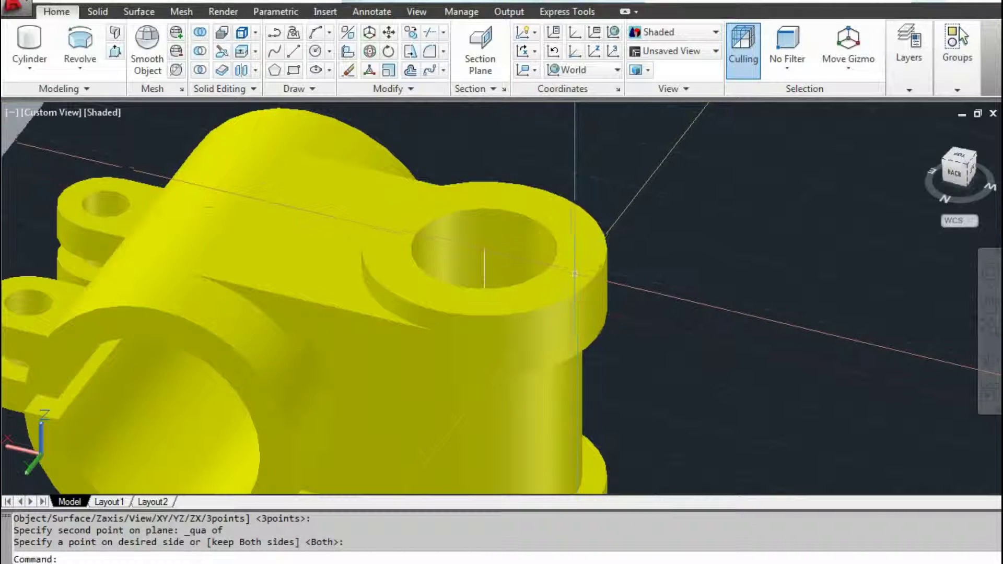
Erase the near half, then undo twice to restore the whole part.
left_click(575, 273)
scroll(575, 273, "down", 3)
type("e")
key("Return")
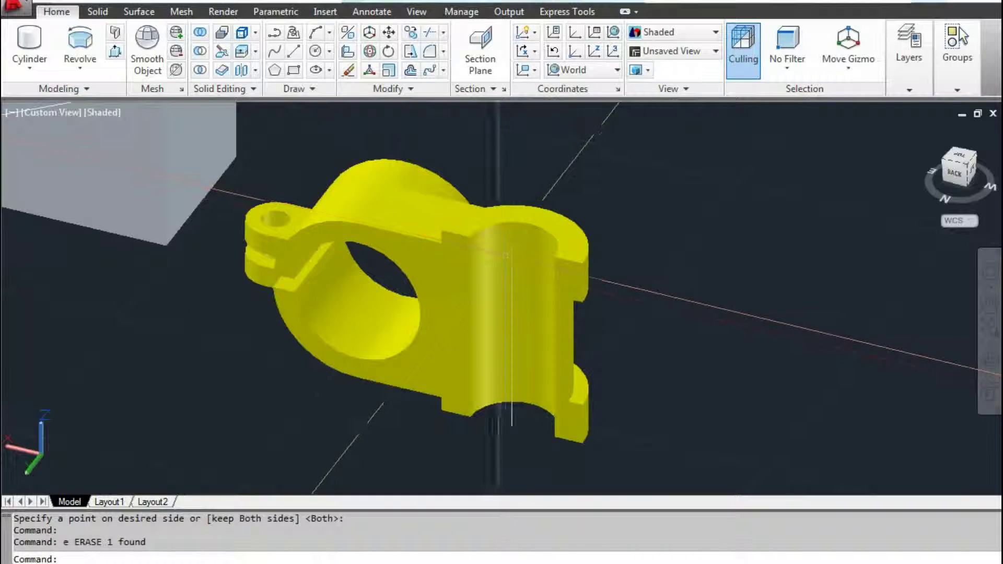
mouse_move(505, 255)
middle_mouse_down("shift")
mouse_move(441, 234)
mouse_move(463, 249)
middle_mouse_up("shift")
key("ctrl+z")
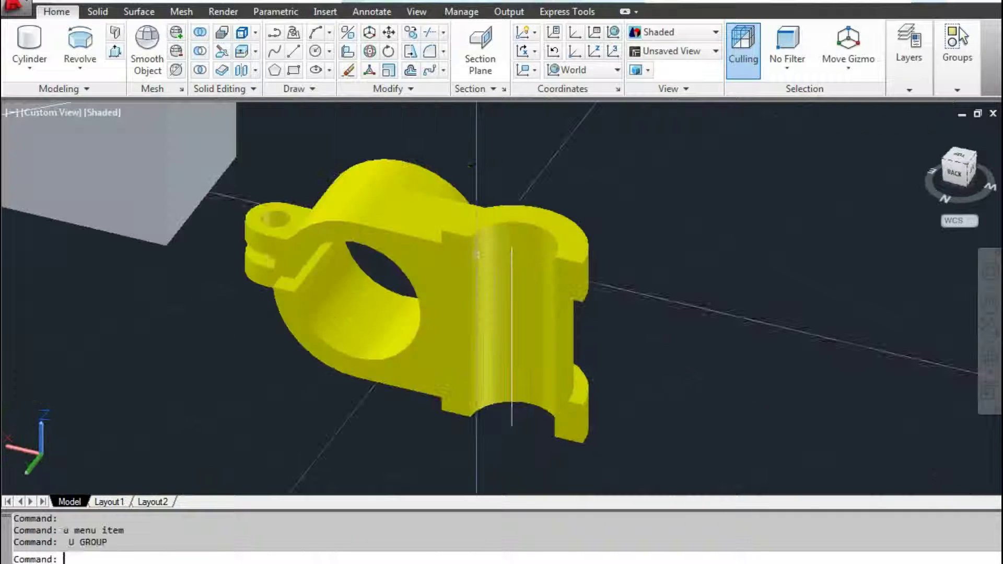
key("ctrl+z")
key("ctrl+z")
Orbit toward the grey box and switch the visual style to Wireframe.
mouse_move(342, 191)
middle_mouse_down("shift")
mouse_move(511, 157)
mouse_move(491, 188)
mouse_move(358, 156)
mouse_move(439, 199)
mouse_move(390, 175)
mouse_move(406, 217)
middle_mouse_up("shift")
mouse_move(329, 213)
middle_mouse_down("shift")
mouse_move(293, 197)
mouse_move(392, 236)
mouse_move(447, 314)
mouse_move(538, 281)
middle_mouse_up("shift")
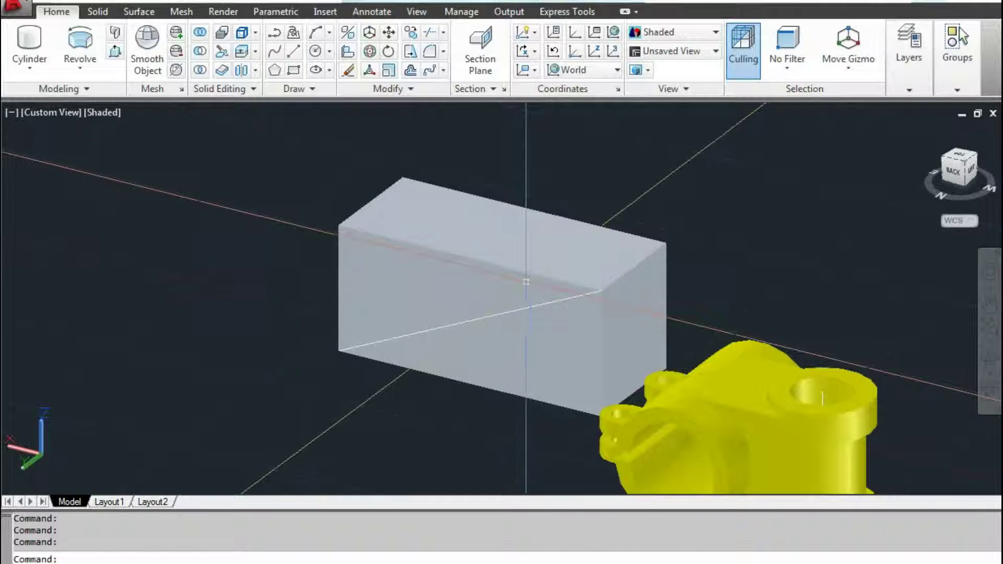
type("VS")
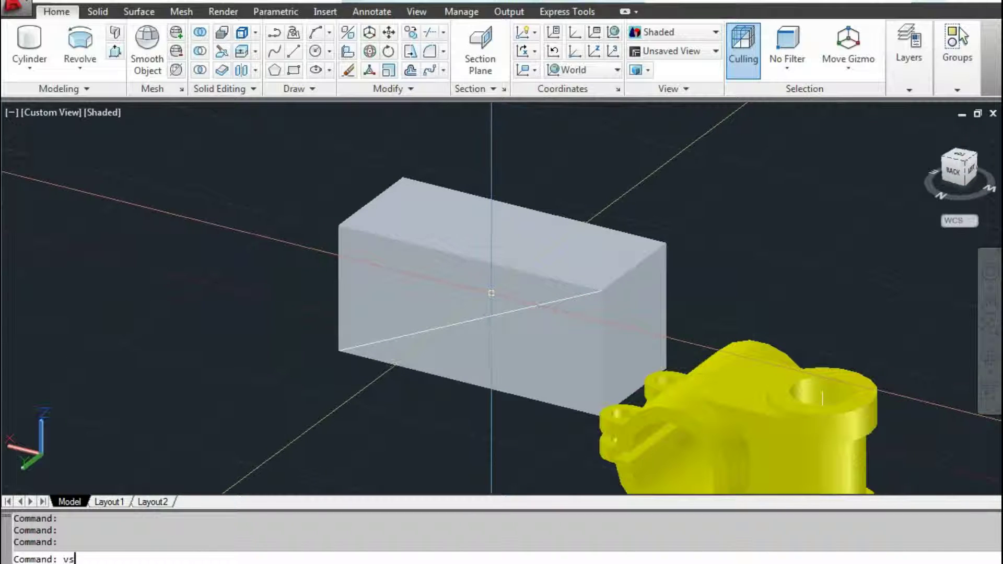
key("Escape")
type("vs")
key("Return")
type("3")
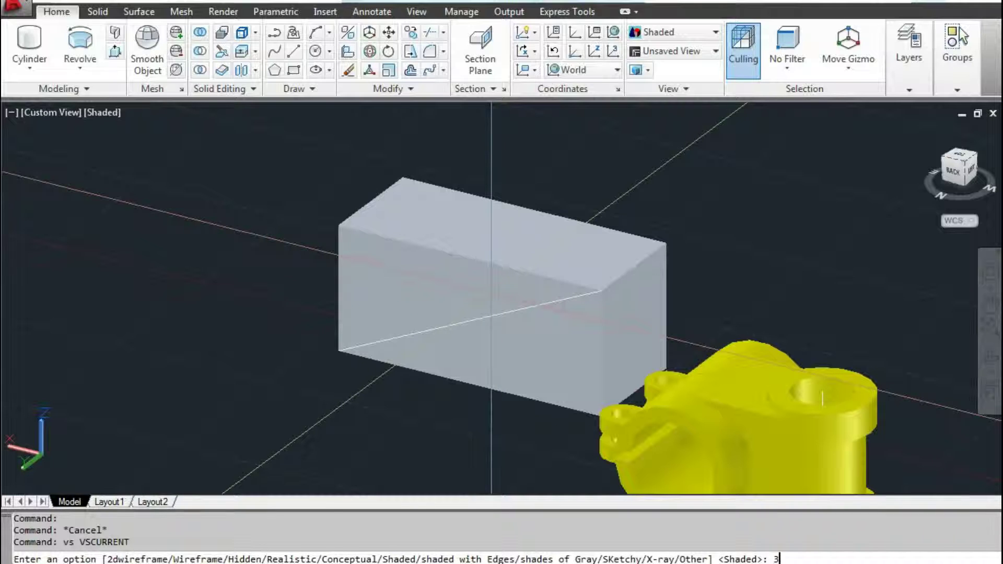
key("Return")
Erase the section plane and the crossing diagonals on the box face.
left_click(492, 303)
key("Escape")
key("Escape")
left_click(492, 302)
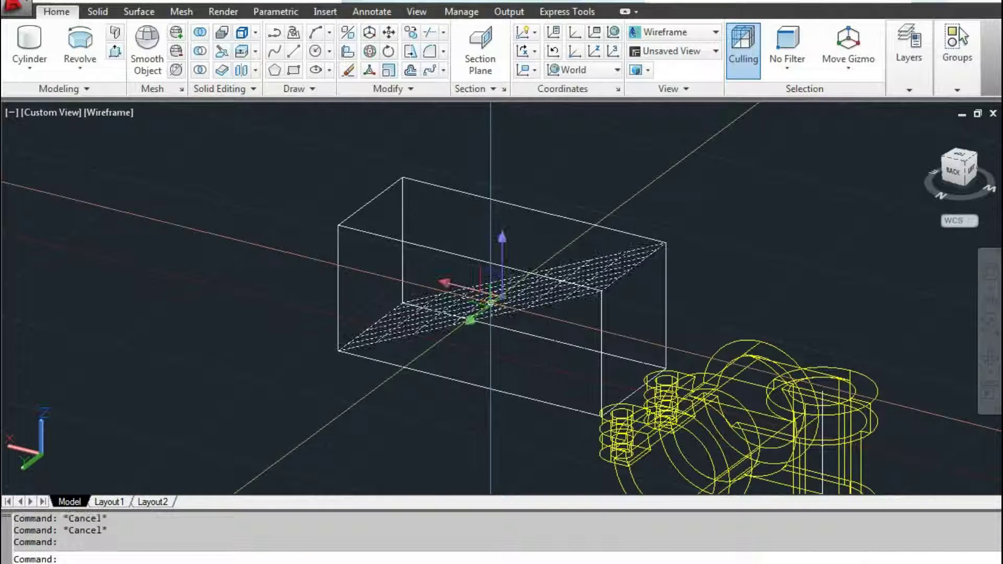
type("e")
key("Return")
left_click(508, 309)
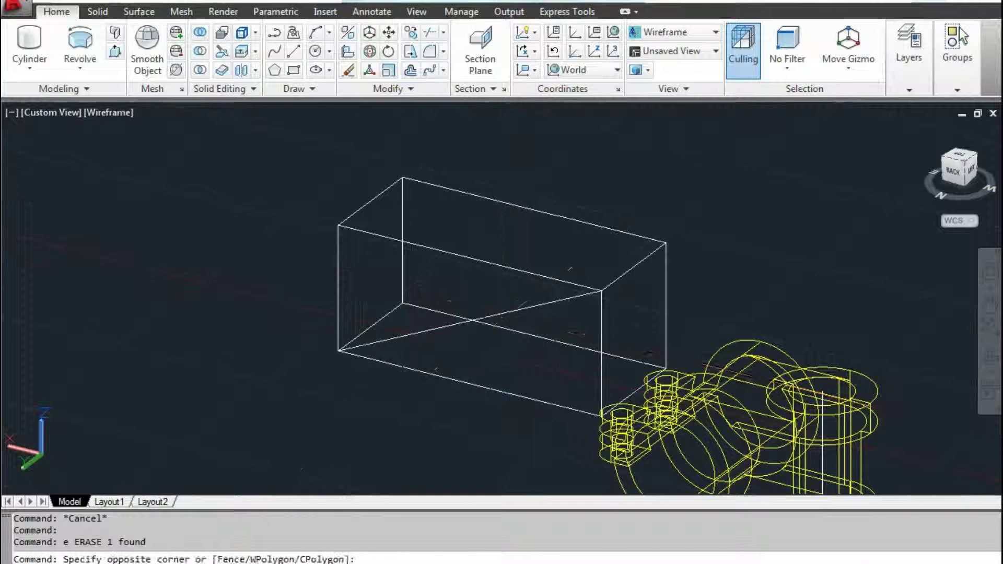
left_click(509, 308)
type("e")
key("Return")
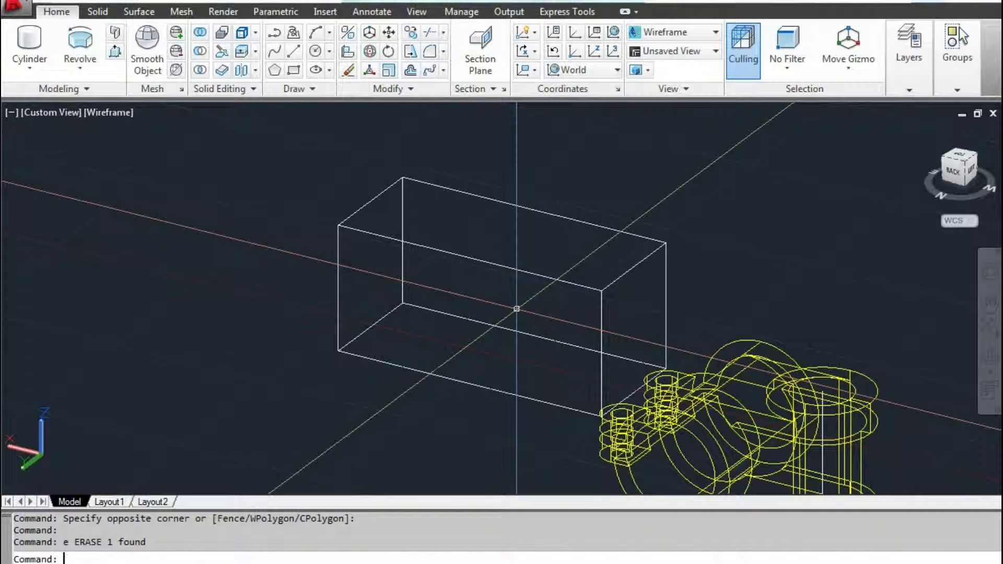
Draw a diagonal line from the face's lower-left to upper-right corner.
type("l")
key("Return")
left_click(339, 351)
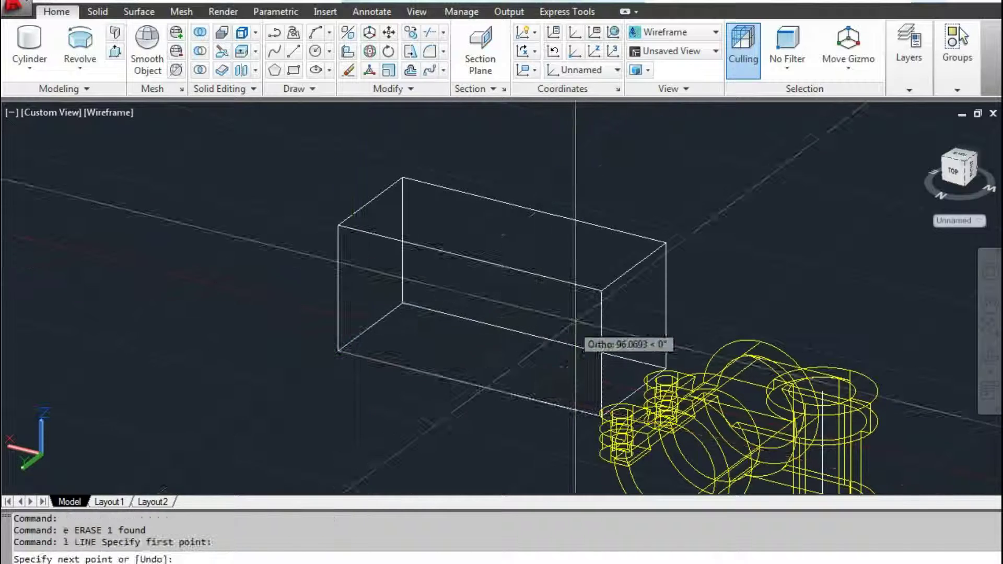
left_click(602, 291)
key("Escape")
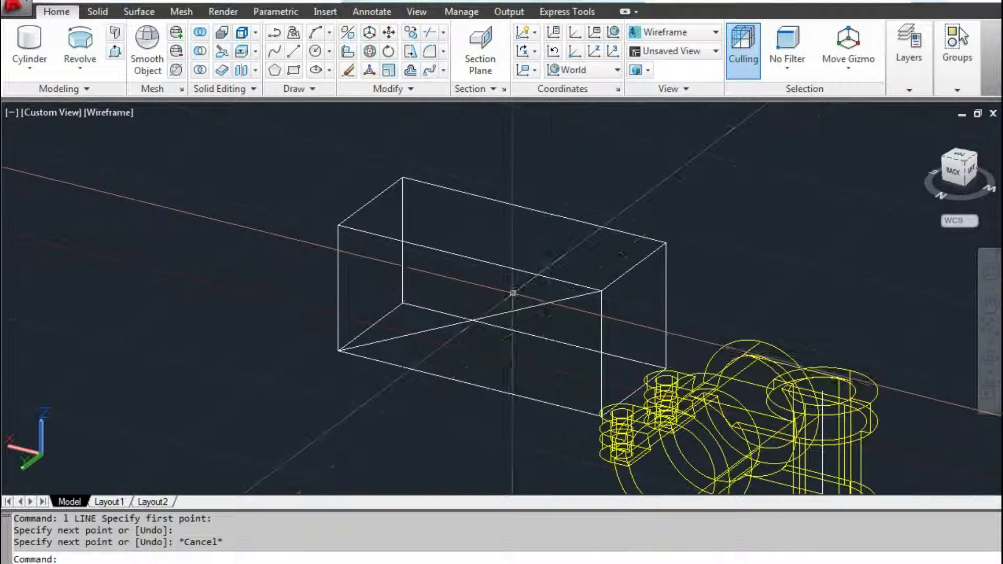
Extrude the diagonal line into a slanted surface through the box.
type("ext")
key("Return")
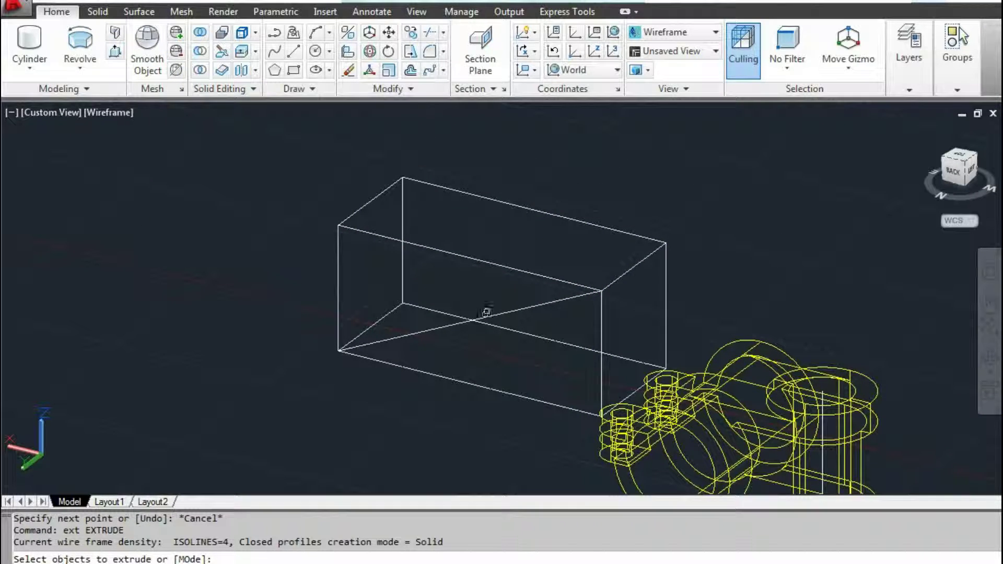
left_click(486, 313)
key("Return")
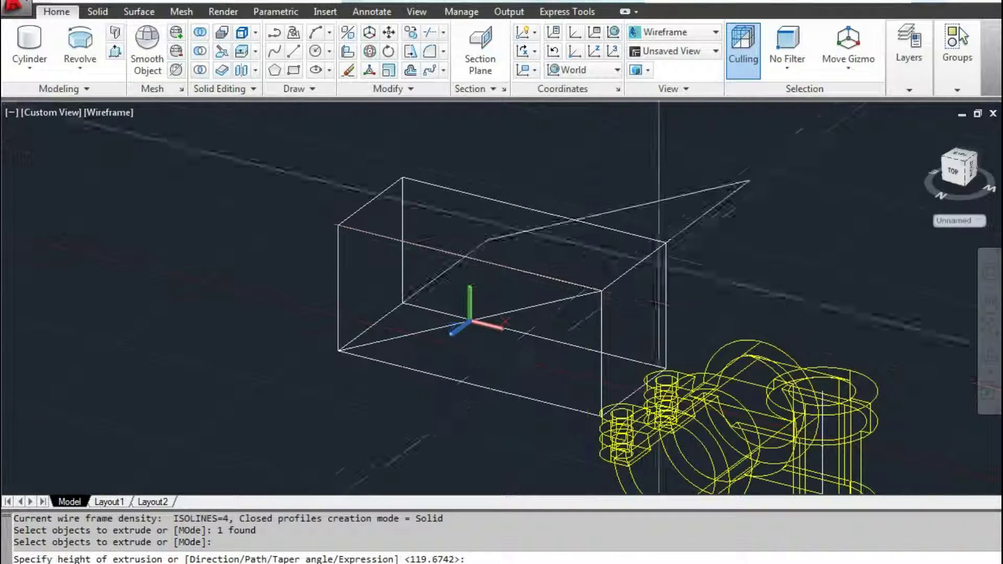
left_click(664, 243)
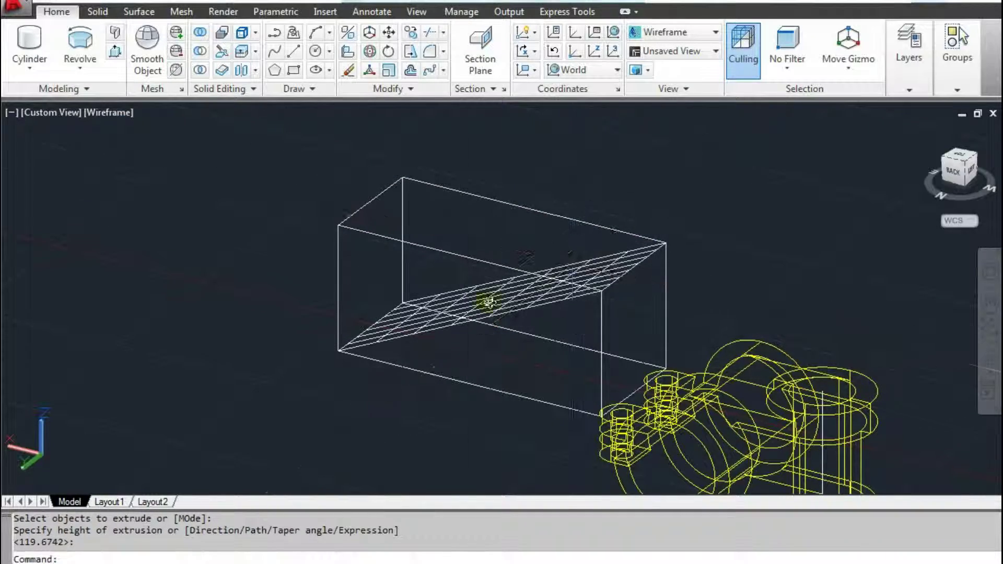
mouse_move(488, 298)
middle_mouse_down("shift")
mouse_move(648, 274)
mouse_move(480, 307)
middle_mouse_up("shift")
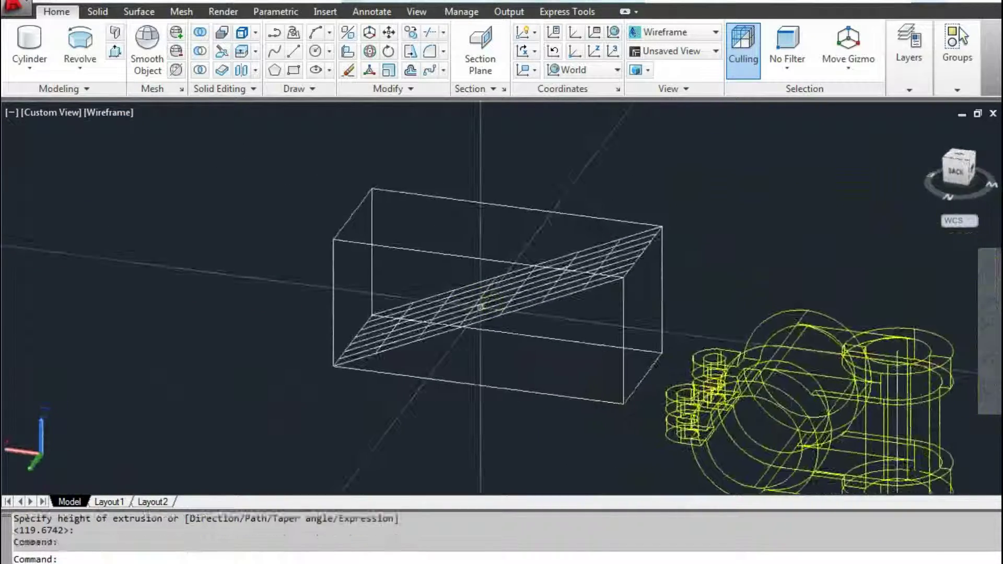
type("slice")
key("Return")
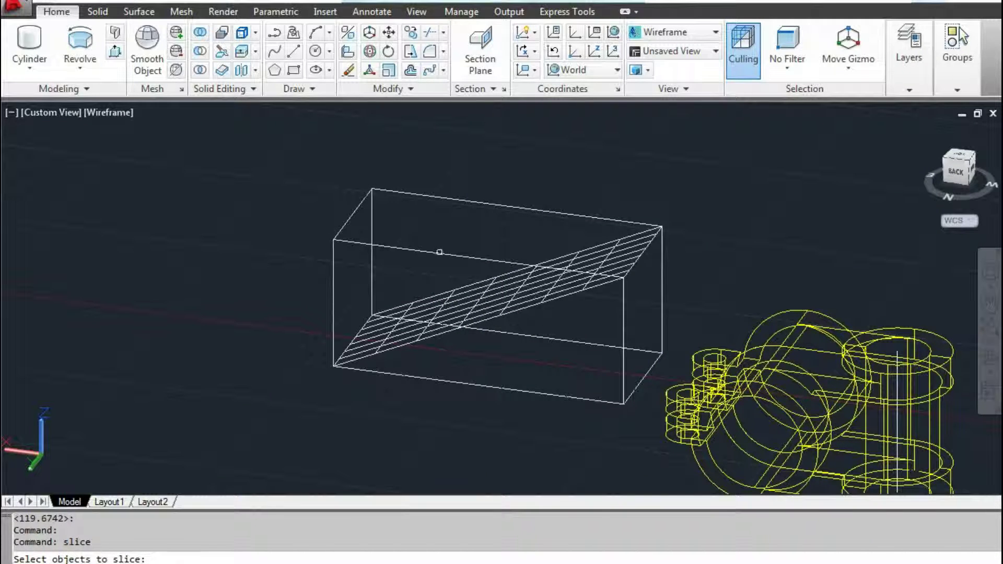
Slice the grey box with the slanted extruded surface, keeping both sides.
key("Return")
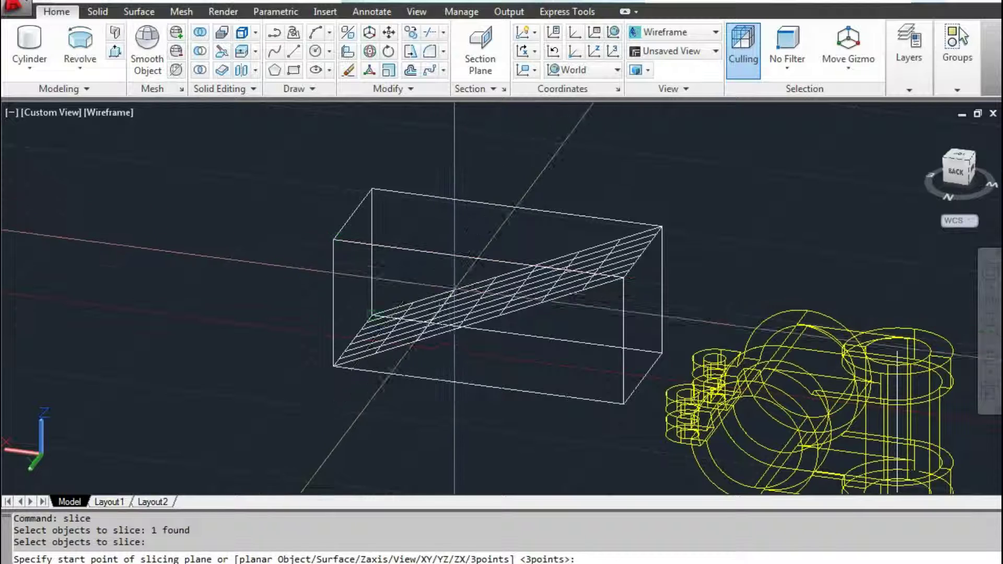
middle_click_drag(448, 291, 465, 285, "shift")
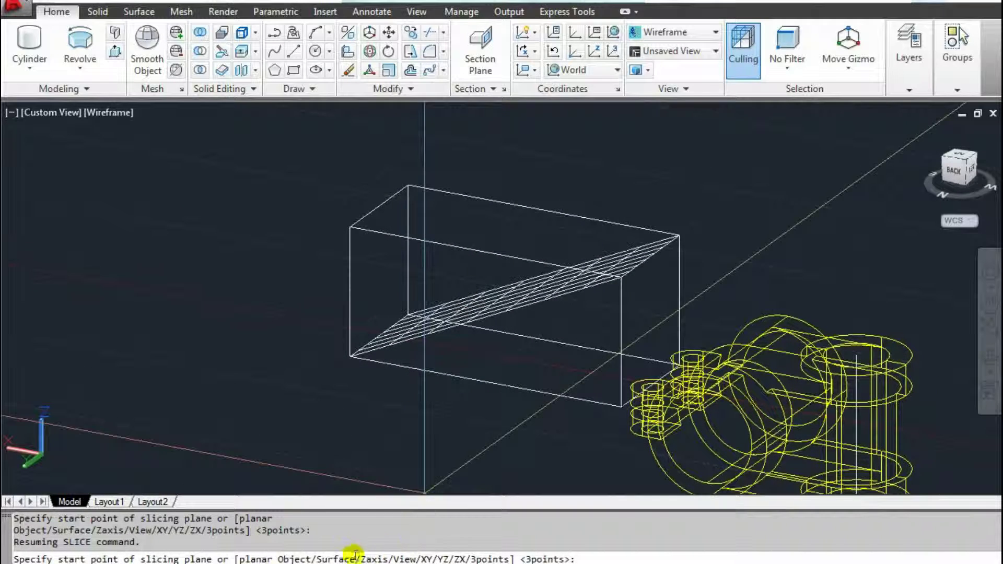
type("s")
key("Return")
left_click(473, 308)
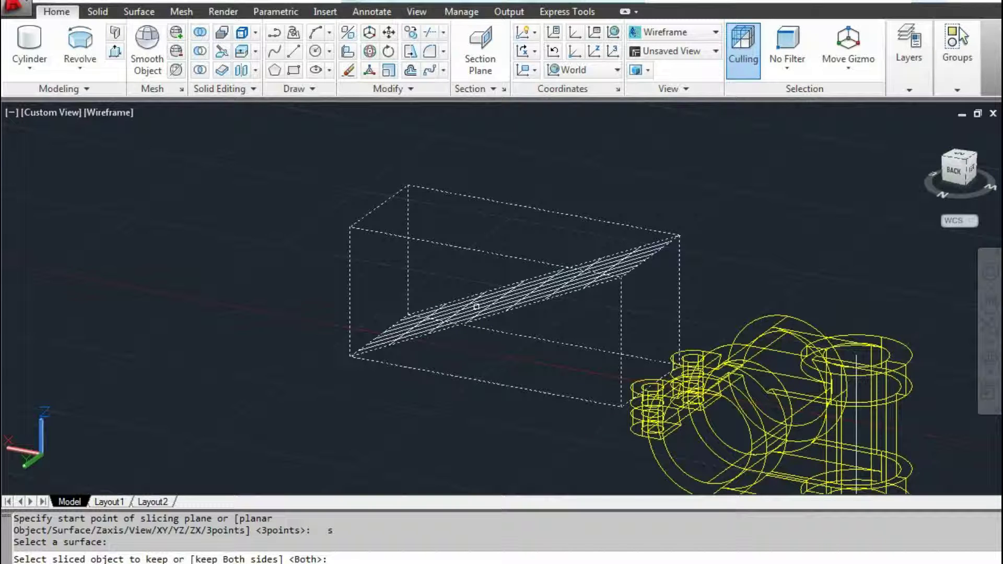
key("Return")
Erase the upper piece so only the wedge remains.
left_click(477, 189)
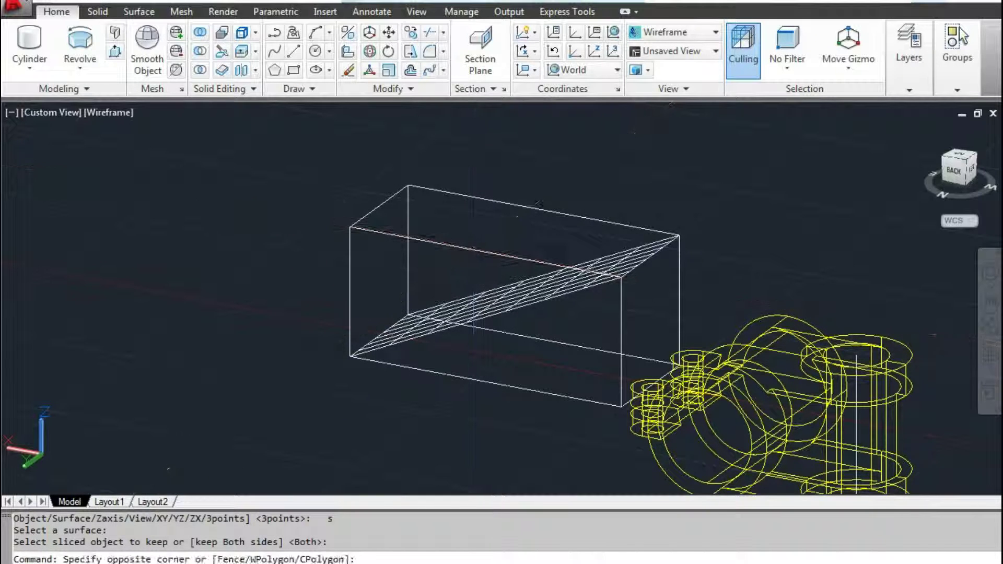
left_click(474, 326)
type("e")
key("Return")
mouse_move(474, 327)
middle_mouse_down("shift")
mouse_move(713, 264)
mouse_move(676, 284)
mouse_move(513, 271)
middle_mouse_up("shift")
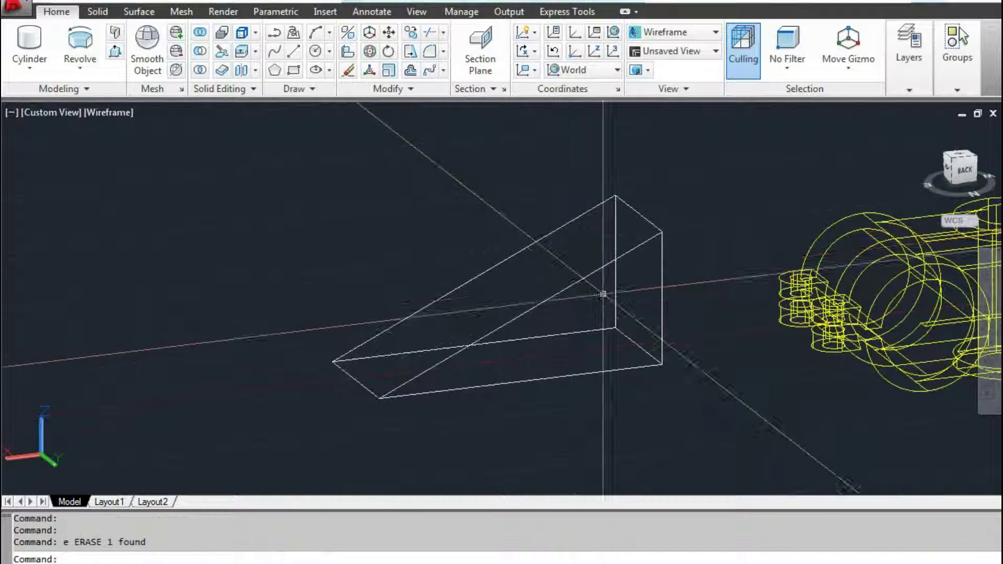
mouse_move(603, 295)
middle_mouse_down("shift")
mouse_move(536, 300)
mouse_move(522, 277)
middle_mouse_up("shift")
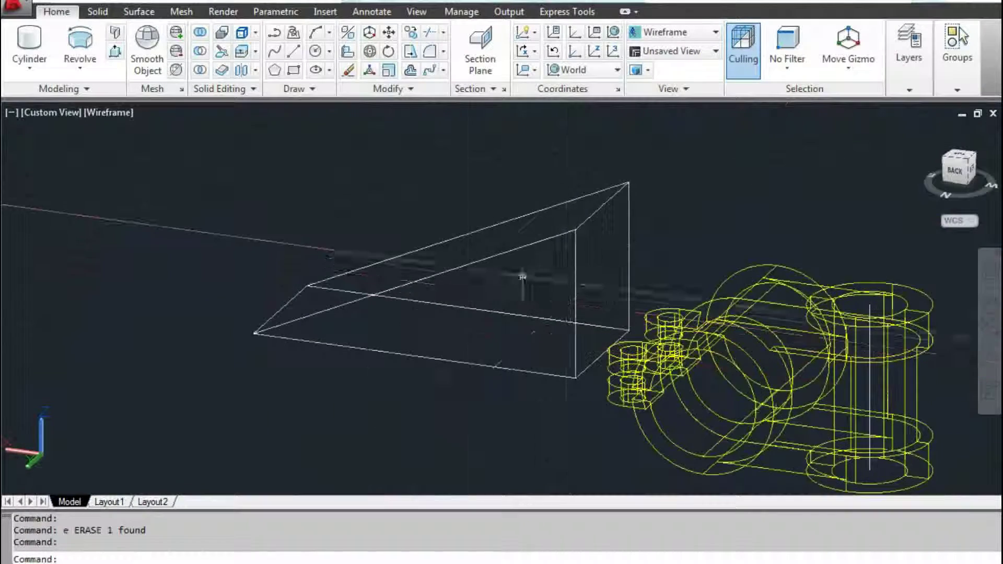
scroll(523, 277, "down", 4)
scroll(583, 317, "up", 3)
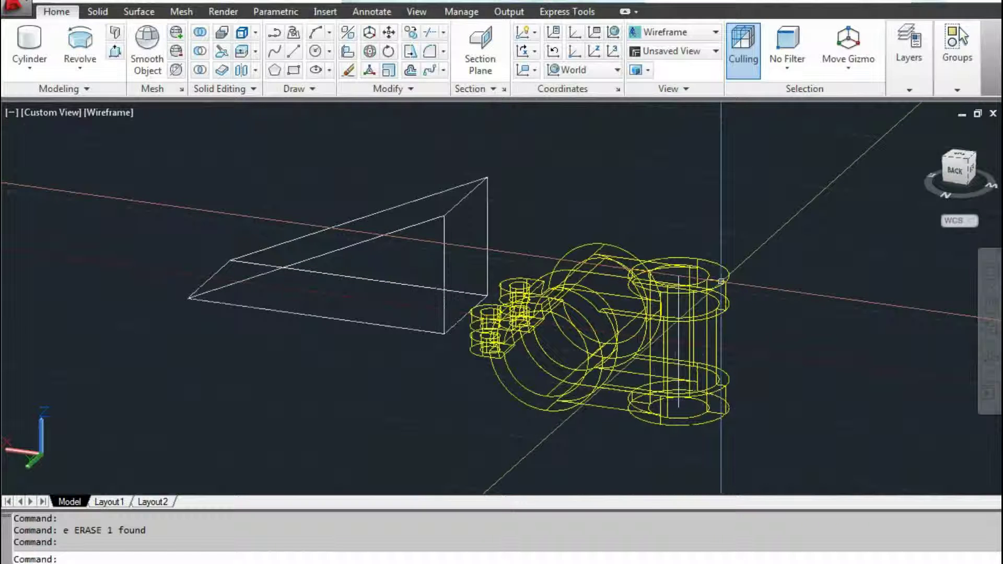
scroll(507, 256, "down", 2)
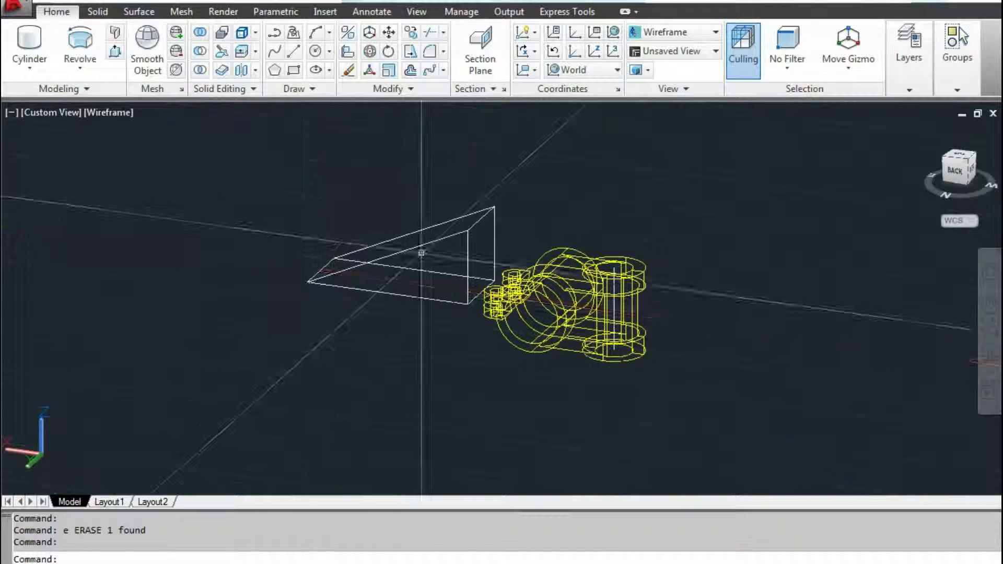
scroll(424, 250, "up", 3)
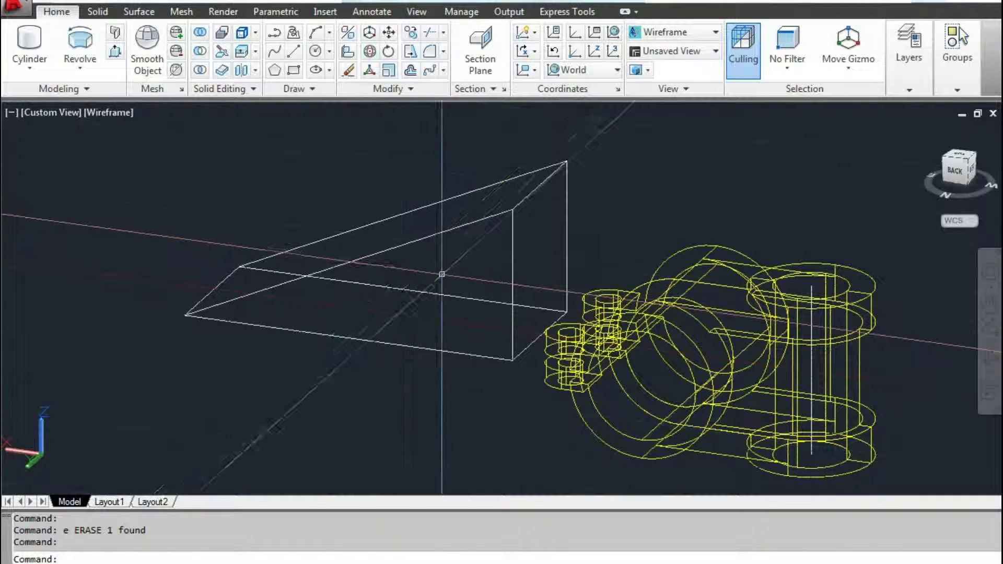
scroll(443, 276, "down", 2)
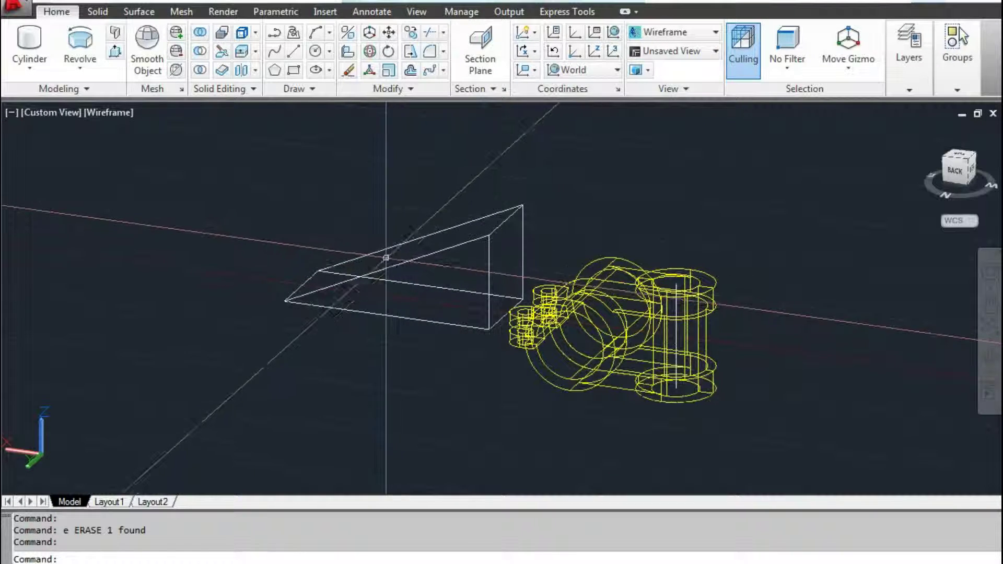
mouse_move(385, 258)
middle_mouse_down("shift")
mouse_move(387, 277)
mouse_move(562, 310)
mouse_move(510, 324)
middle_mouse_up("shift")
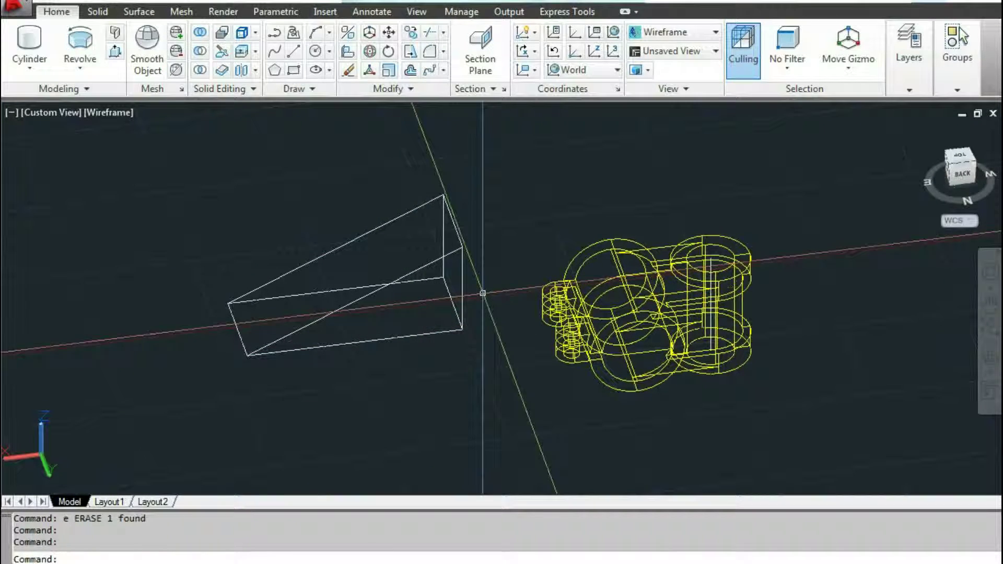